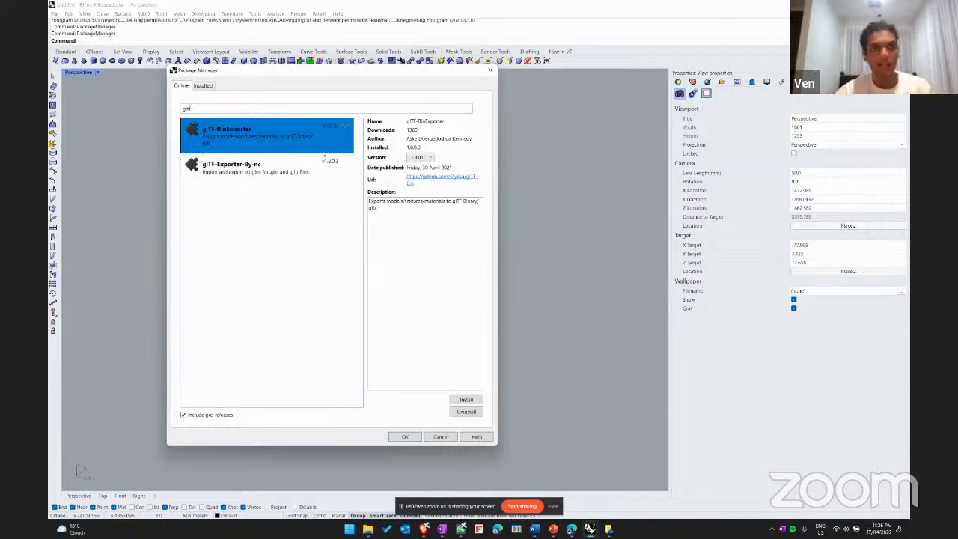
# - Close the Package Manager and model a tall box on the ground plane in the Perspective viewport
pyautogui.click(490, 70)
pyautogui.write('box')
pyautogui.press('Return')
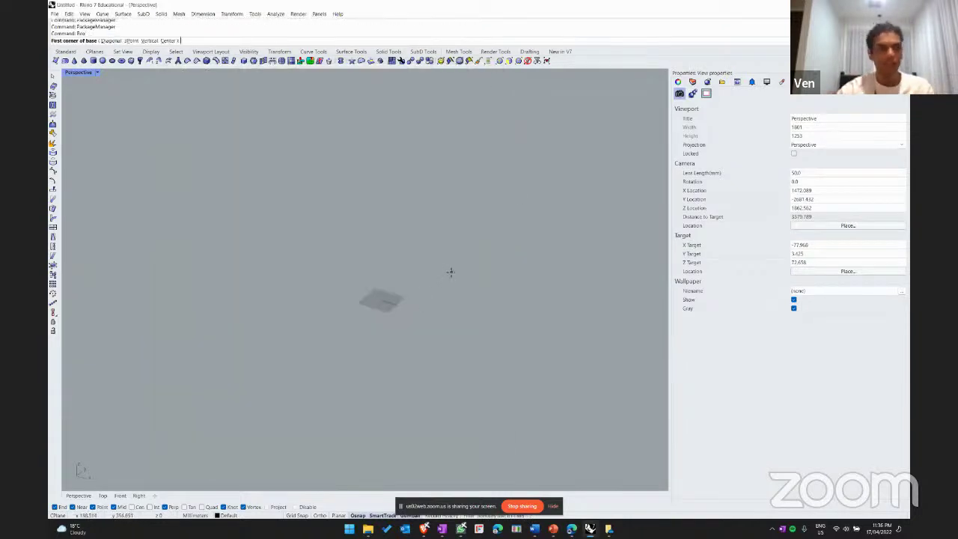
pyautogui.click(351, 322)
pyautogui.click(460, 266)
pyautogui.click(478, 171)
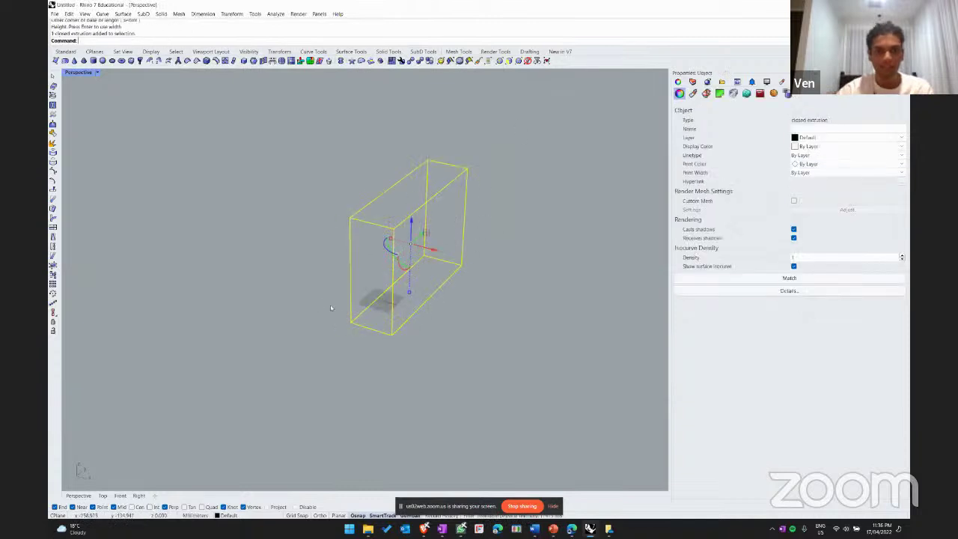
# - Open the export dialog for the box and examine the available save formats, including the glTF file types
pyautogui.write('export')
pyautogui.press('Return')
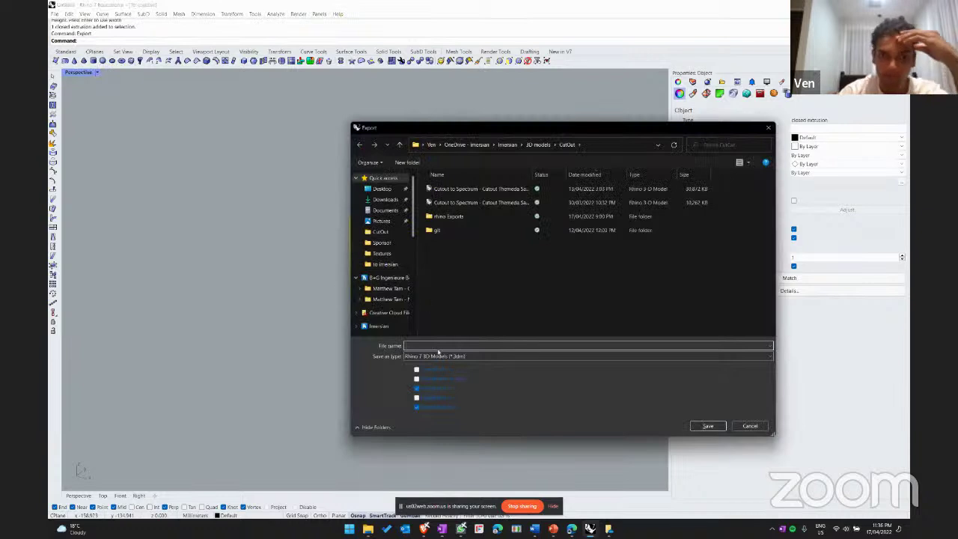
pyautogui.click(451, 356)
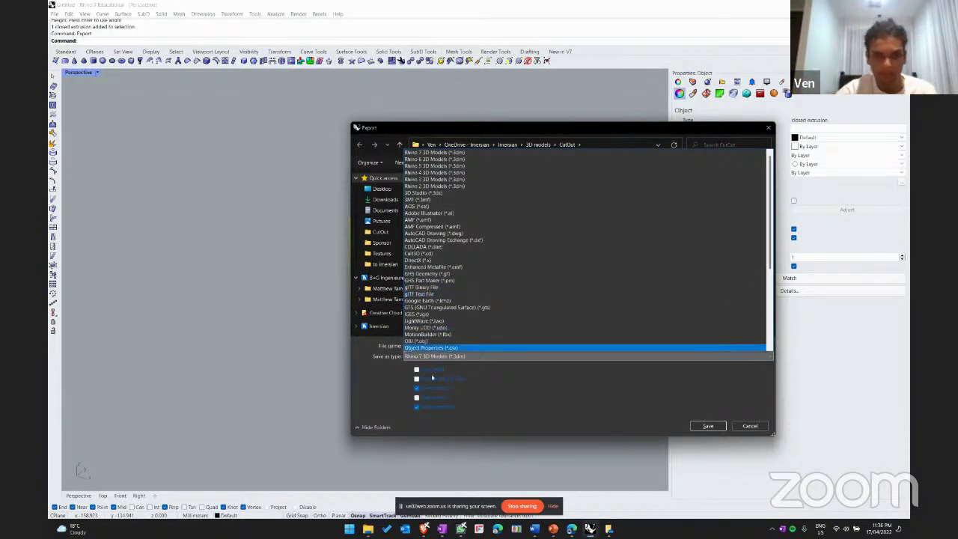
pyautogui.click(376, 369)
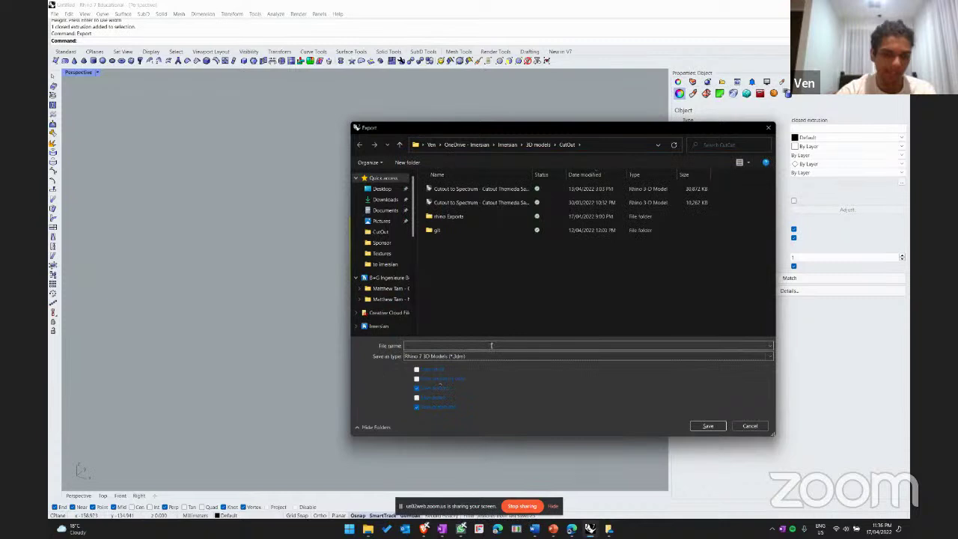
pyautogui.click(491, 345)
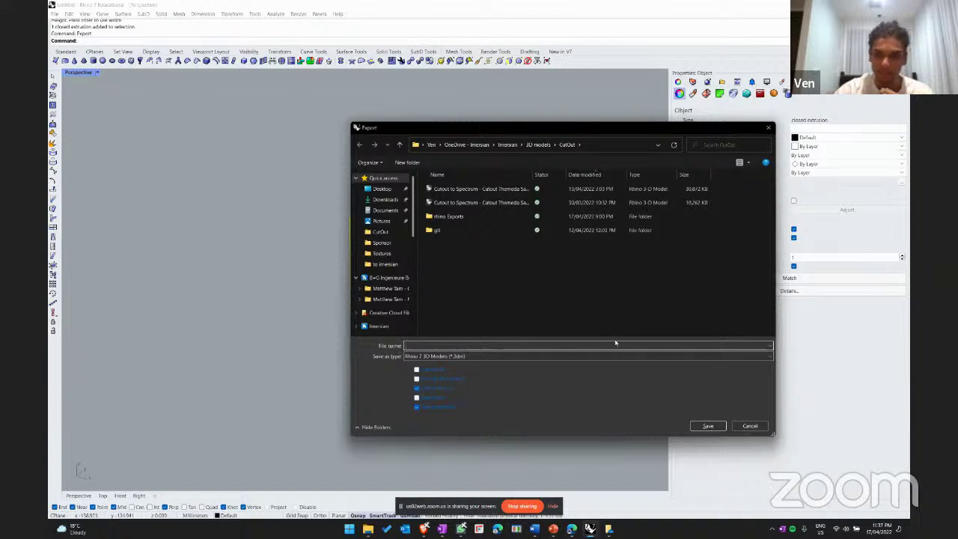
pyautogui.moveTo(698, 131); pyautogui.dragTo(595, 110)
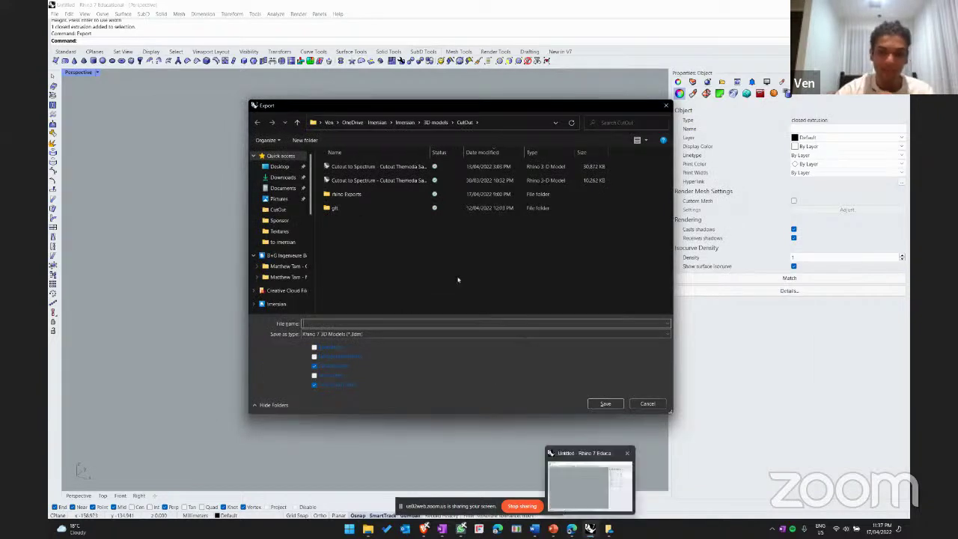
pyautogui.click(377, 334)
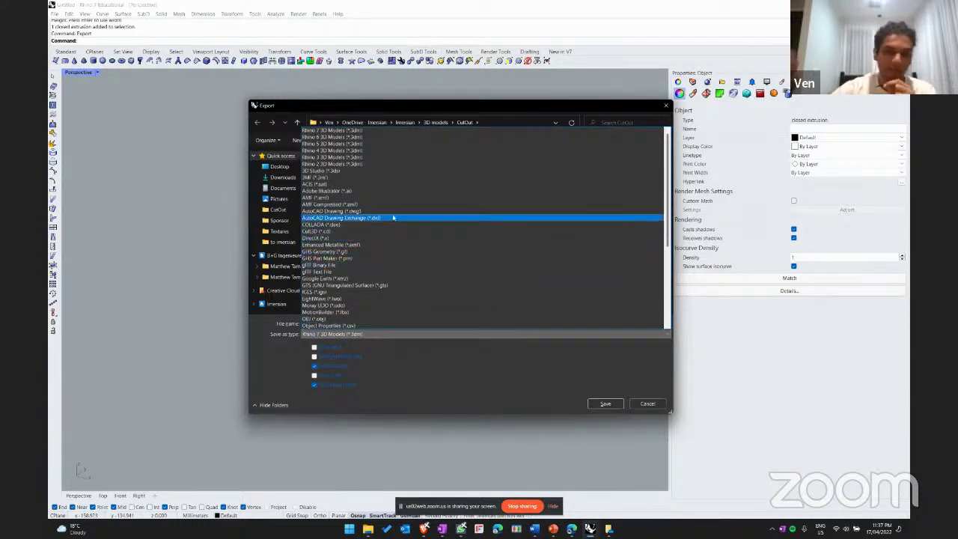
pyautogui.click(625, 107)
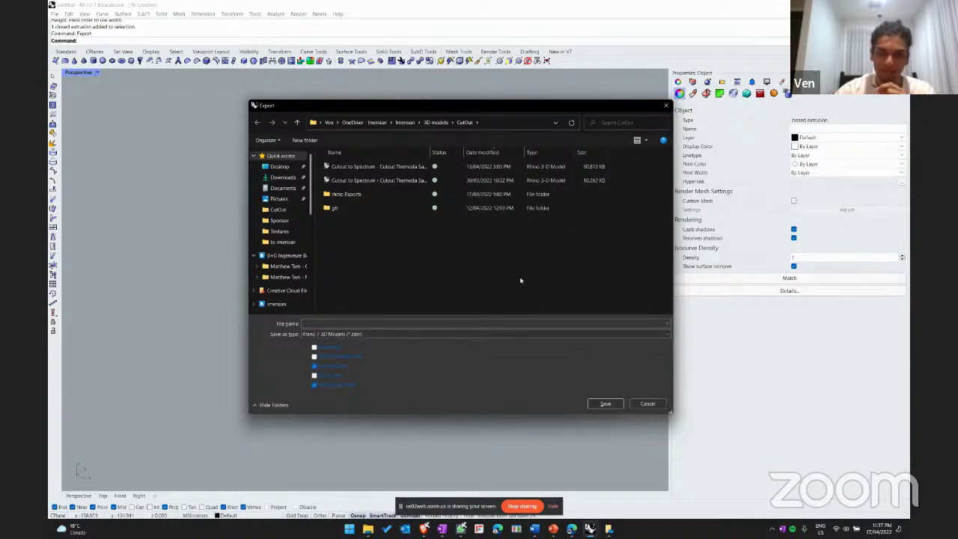
pyautogui.click(455, 322)
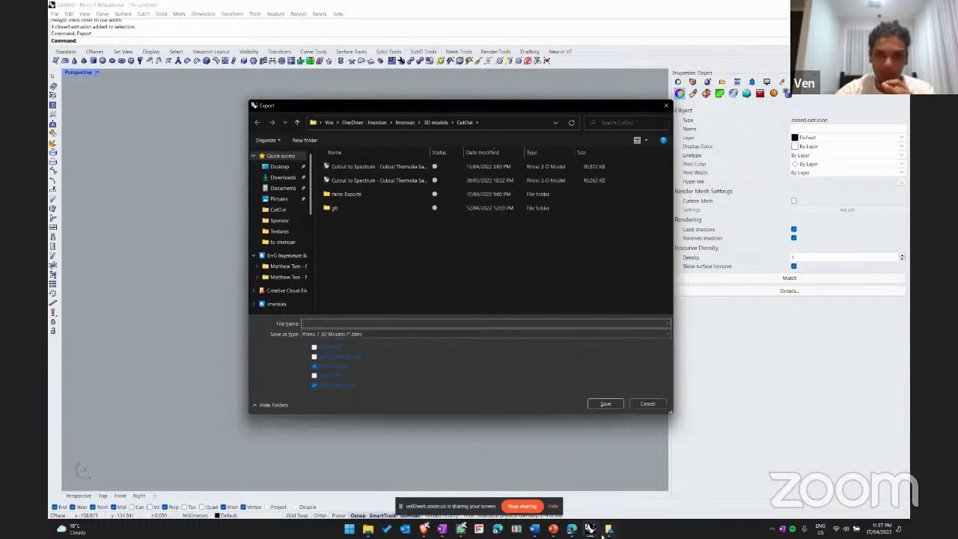
# - Switch to File Explorer and open the Chair folder within archidao > sample 3d models
pyautogui.moveTo(590, 529)
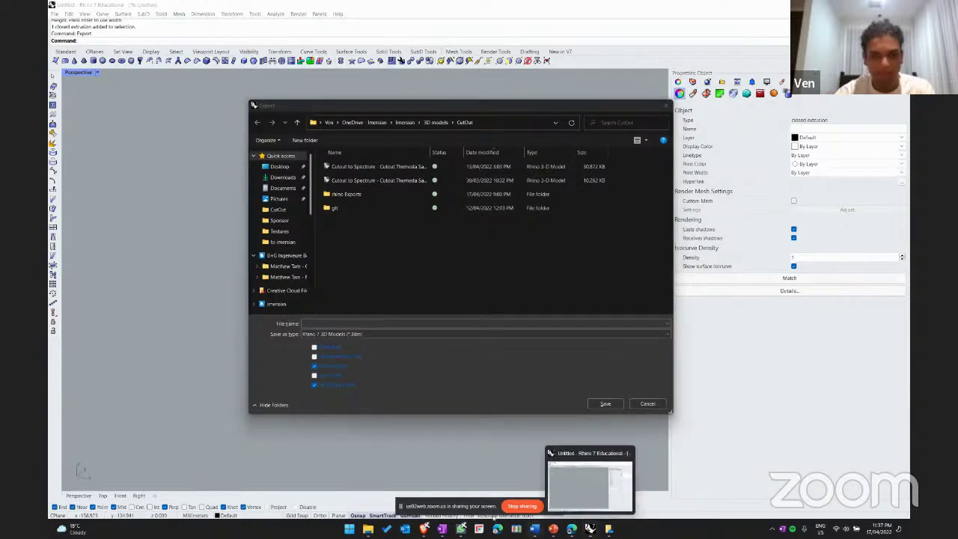
pyautogui.click(367, 529)
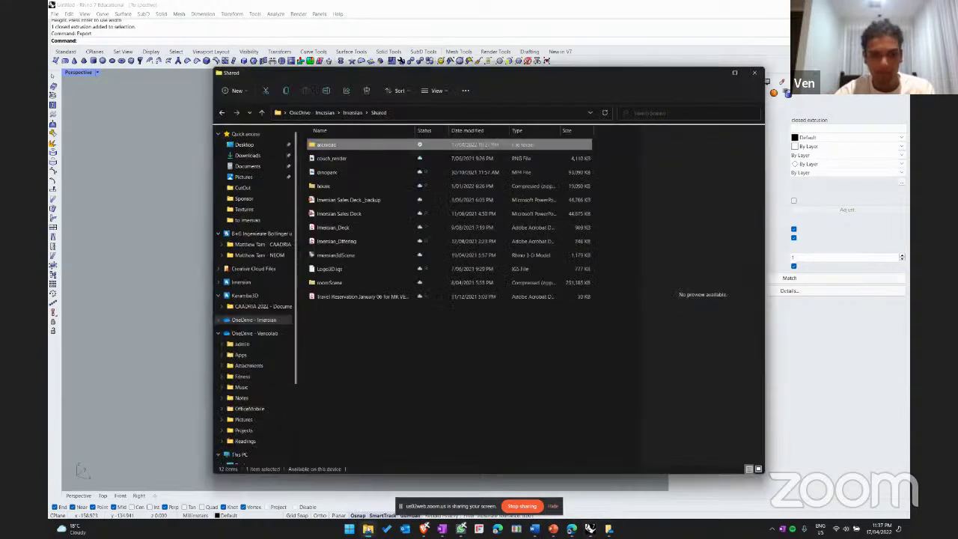
pyautogui.doubleClick(331, 144)
pyautogui.doubleClick(353, 146)
pyautogui.doubleClick(322, 144)
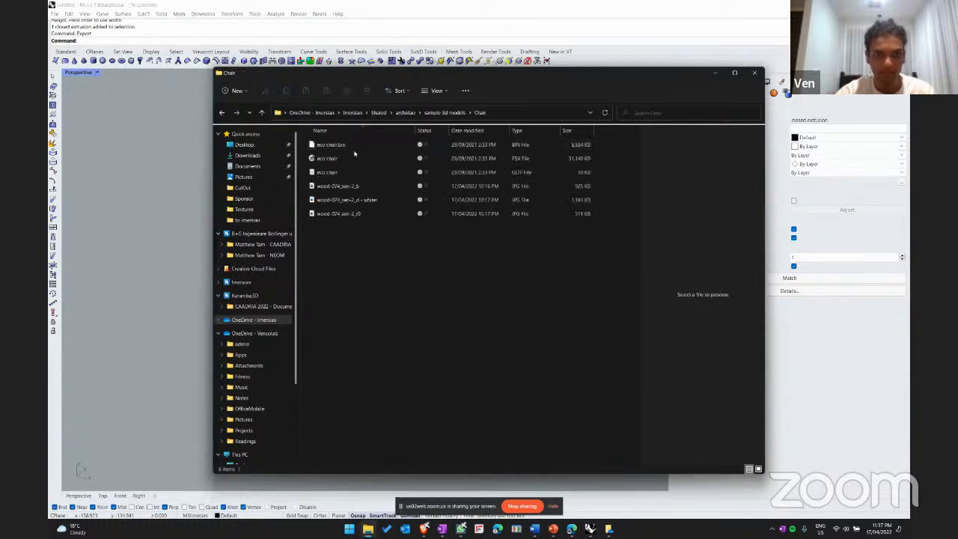
# - View the contents of the coffee table sample folder, and return to the Chair folder
pyautogui.hotkey('alt', 'Left')
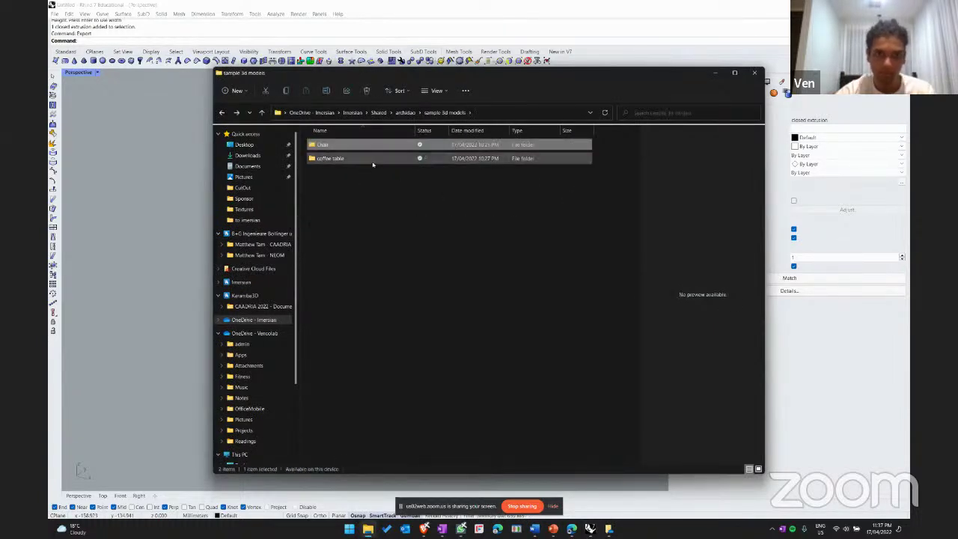
pyautogui.doubleClick(356, 158)
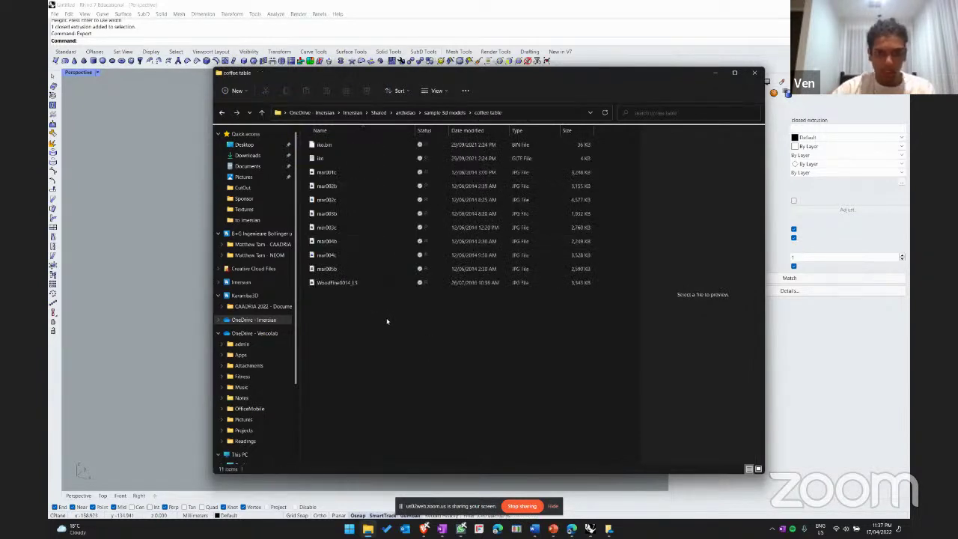
pyautogui.hotkey('alt', 'Left')
pyautogui.doubleClick(344, 145)
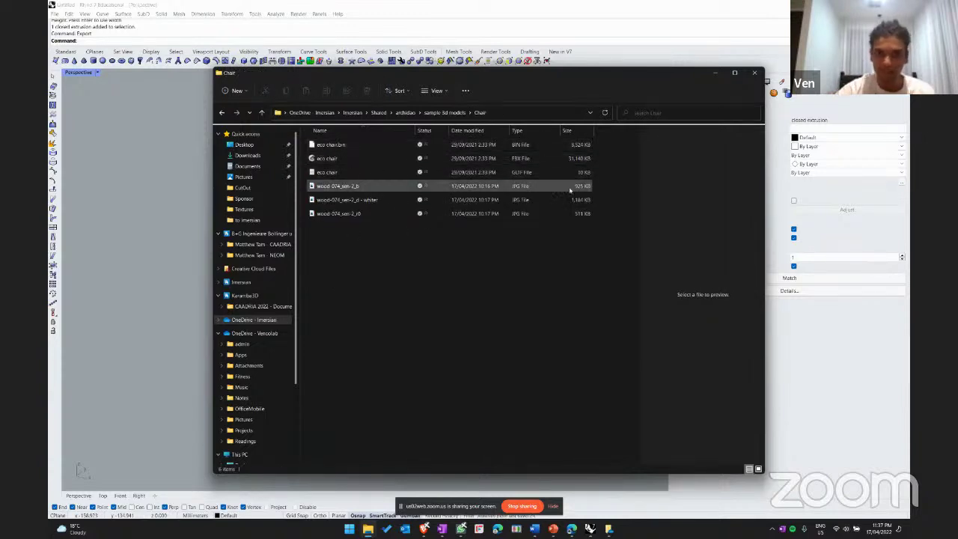
# - Open the eco chair GLTF file as text in Notepad, examine its contents, and close it
pyautogui.click(344, 160)
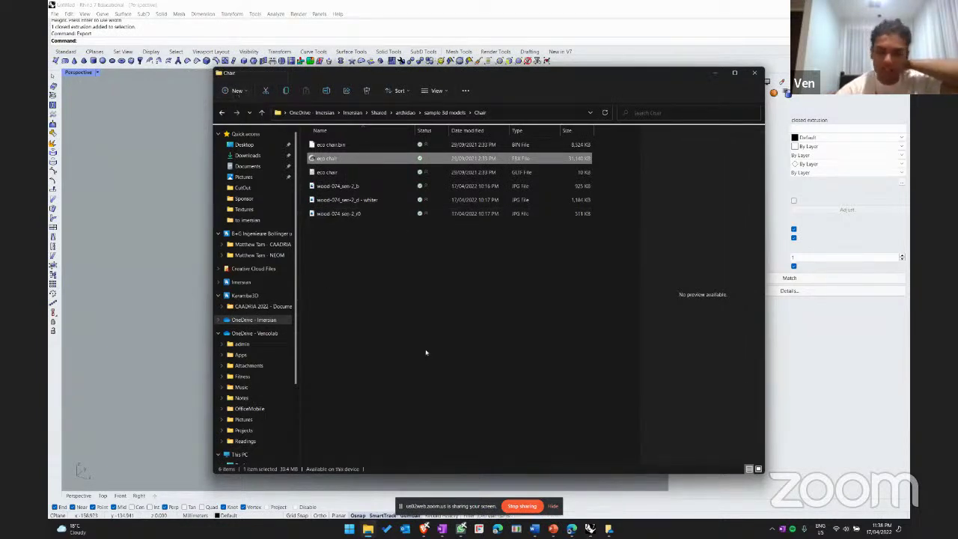
pyautogui.moveTo(393, 250); pyautogui.dragTo(376, 232)
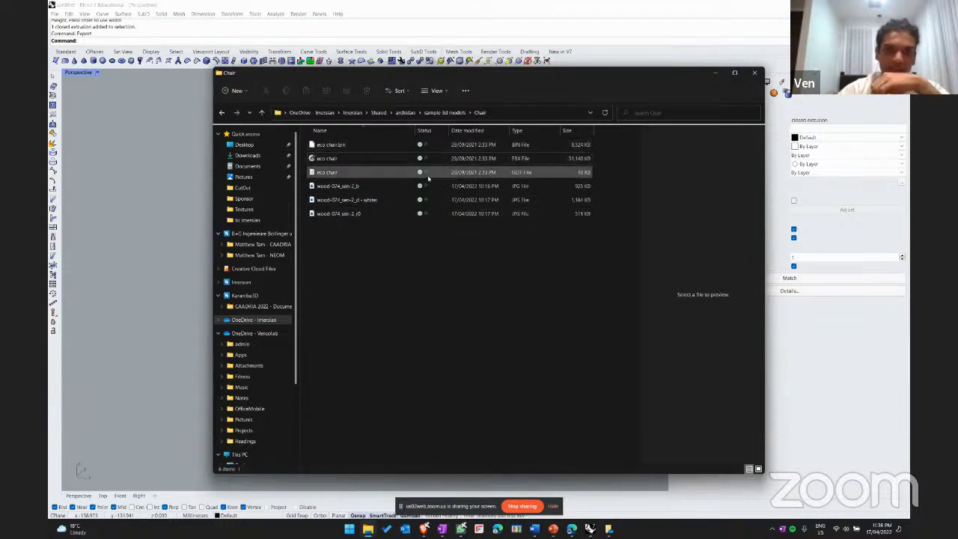
pyautogui.click(468, 173)
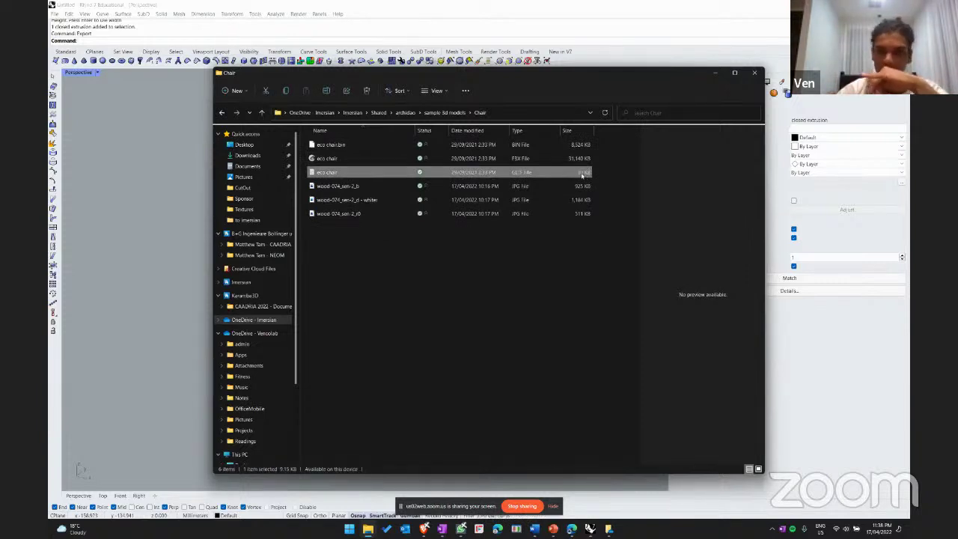
pyautogui.rightClick(352, 178)
pyautogui.click(399, 212)
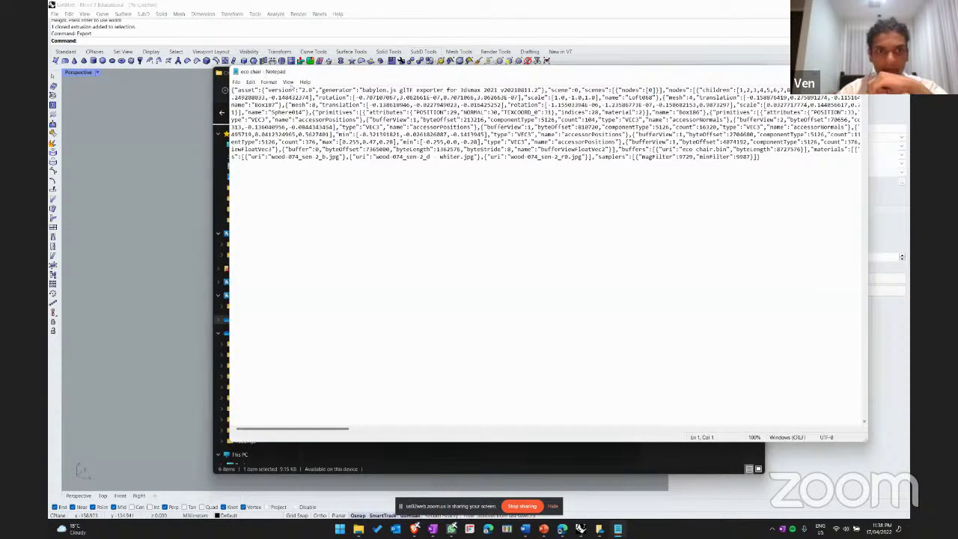
pyautogui.hotkey('ctrl', 'a')
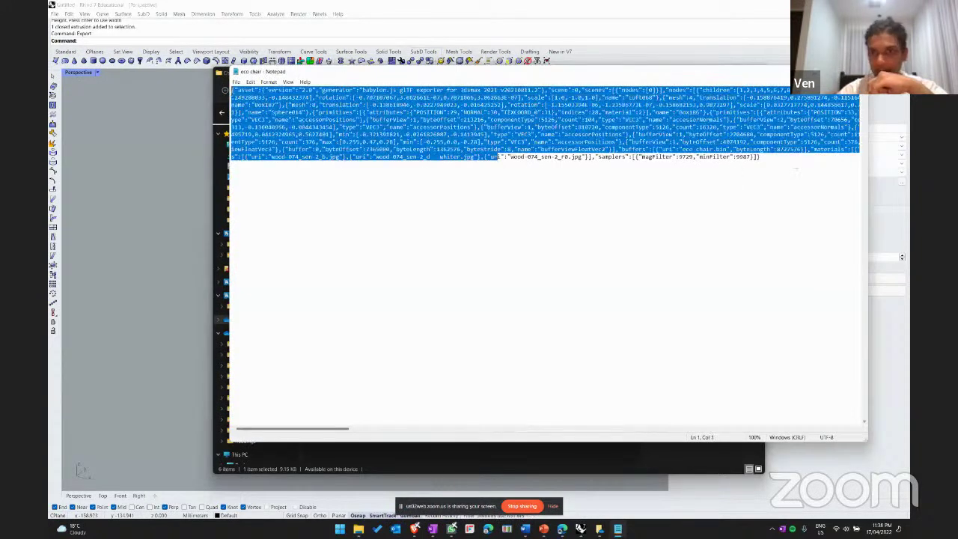
pyautogui.click(797, 159)
pyautogui.hotkey('ctrl', 'a')
pyautogui.click(553, 282)
pyautogui.hotkey('alt', 'F4')
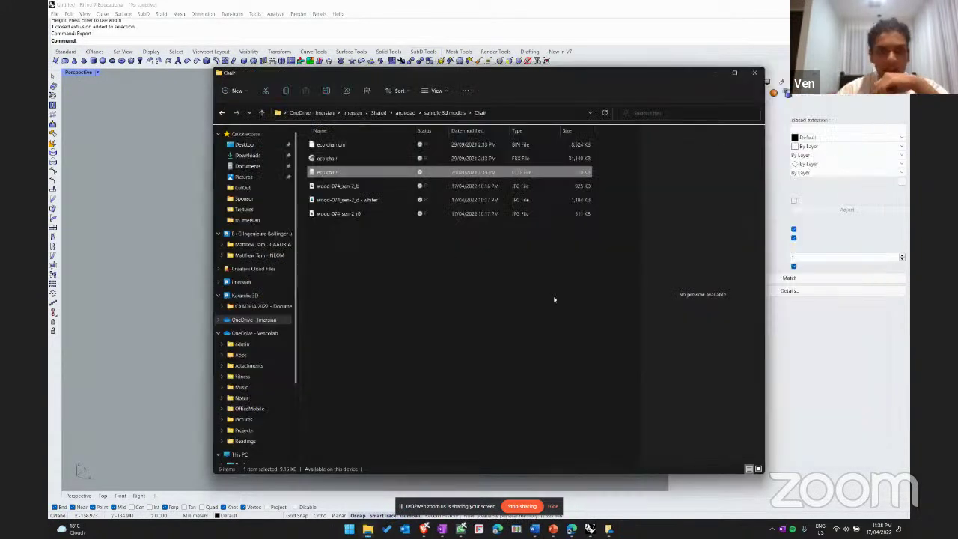
pyautogui.rightClick(333, 172)
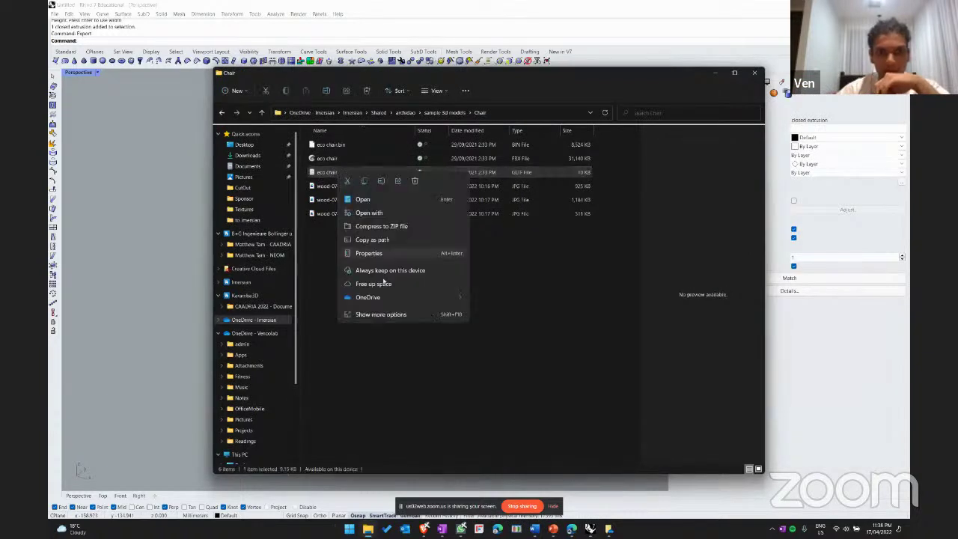
pyautogui.moveTo(422, 298)
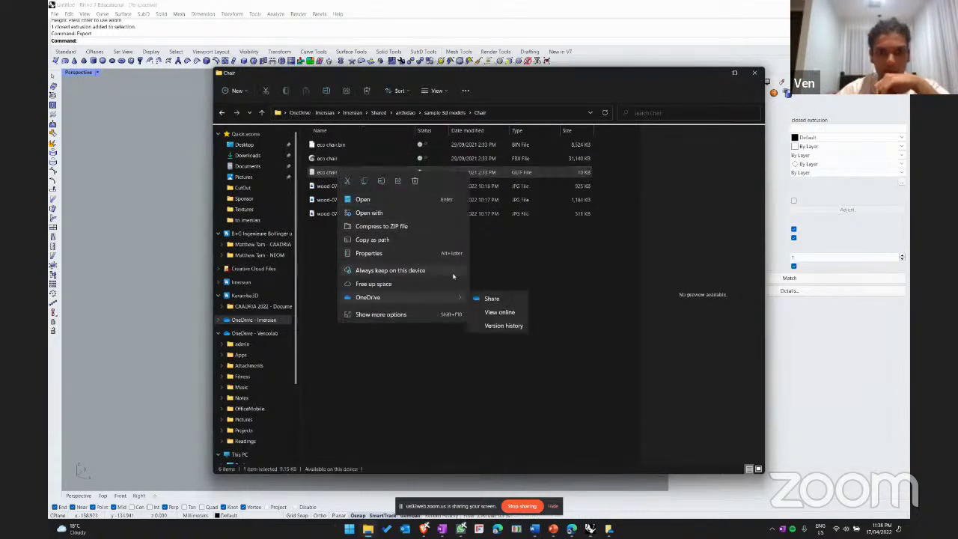
pyautogui.click(487, 267)
# - Examine the eco chair GLTF and BIN files together with the three wood-074_sen-2 JPG textures in the Chair folder
pyautogui.click(349, 172)
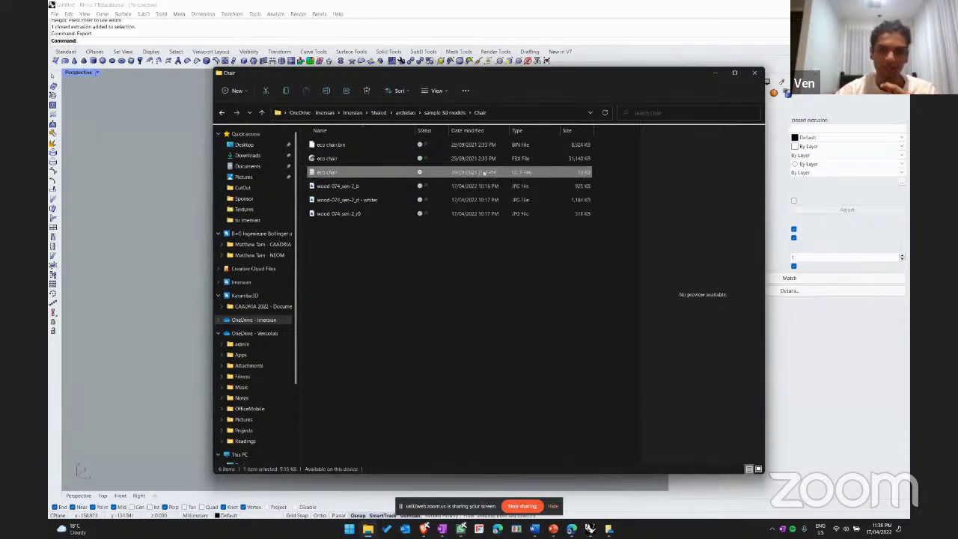
pyautogui.moveTo(408, 253); pyautogui.dragTo(364, 188)
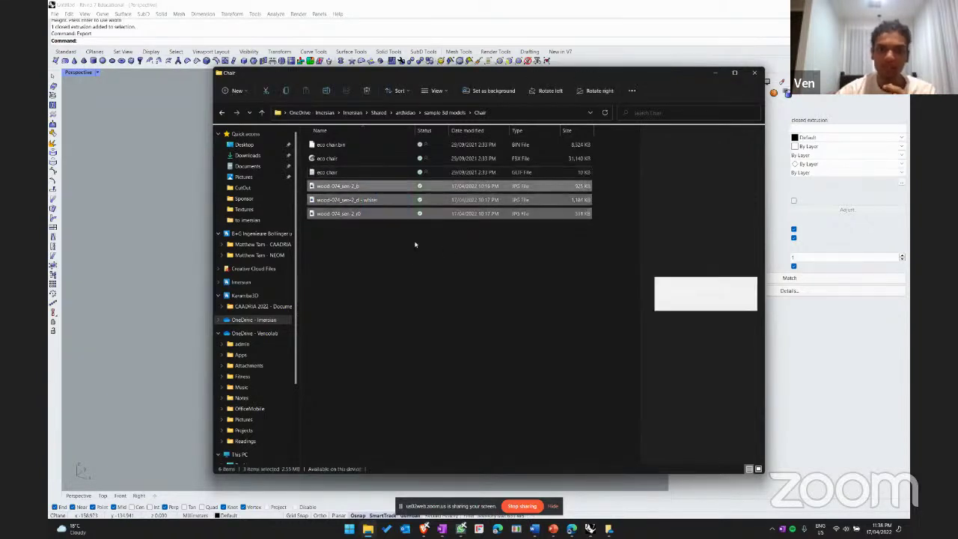
pyautogui.click(382, 215)
pyautogui.click(385, 197)
pyautogui.click(382, 184)
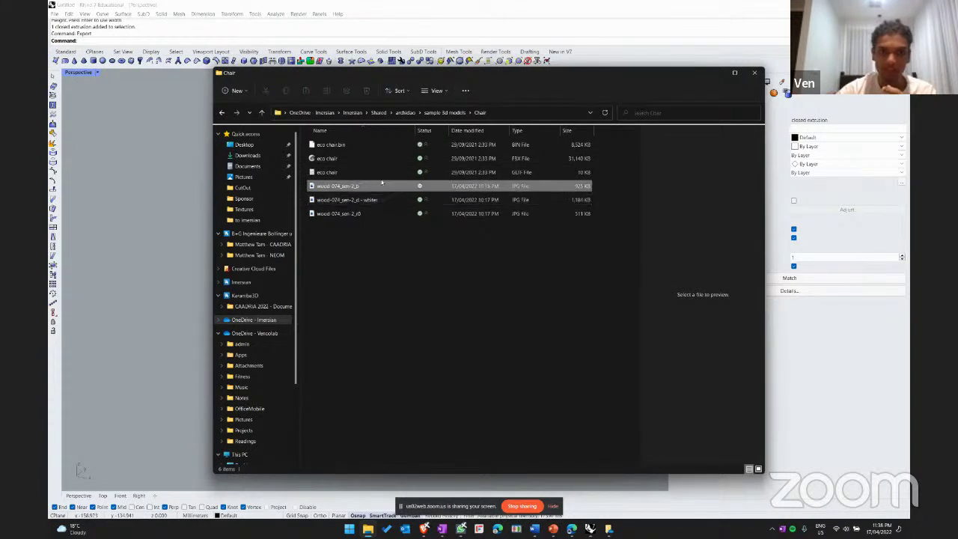
pyautogui.click(333, 145)
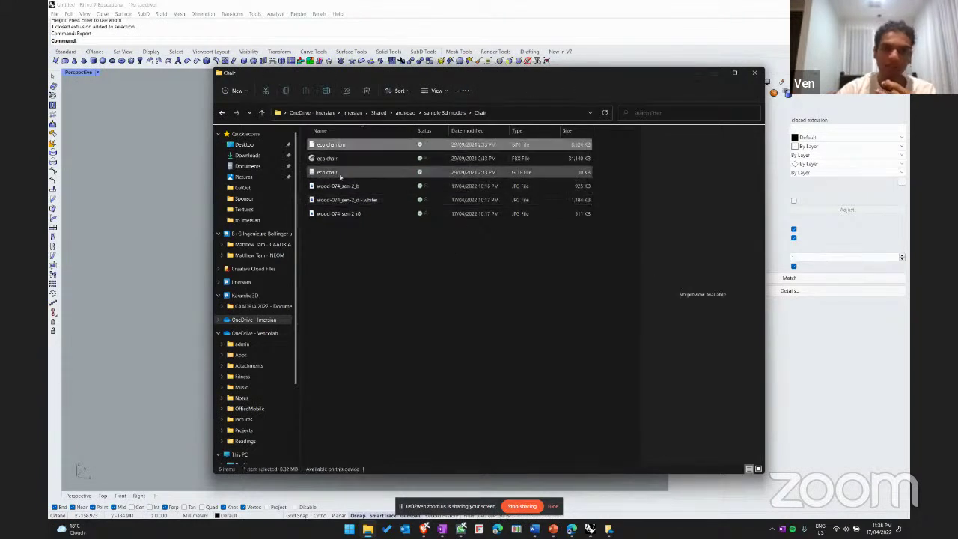
pyautogui.click(340, 173)
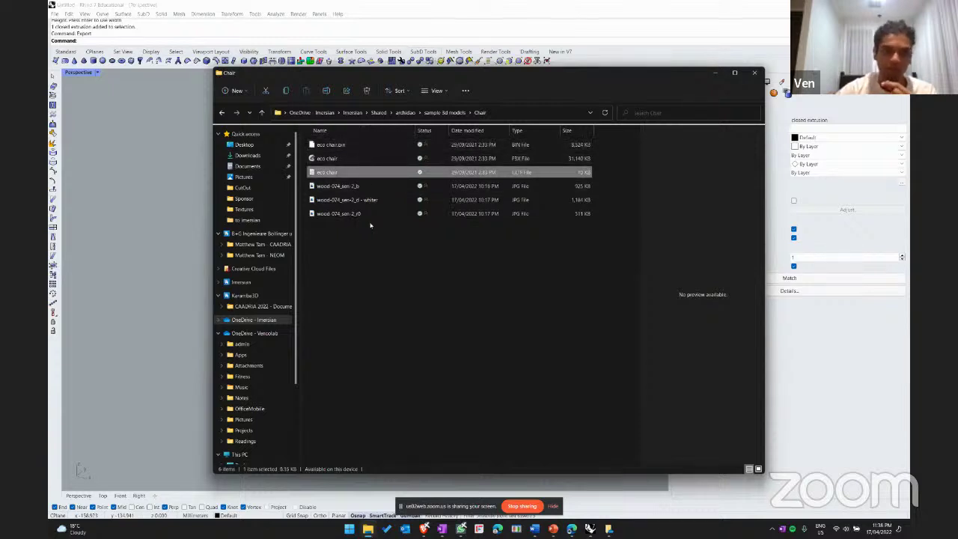
pyautogui.moveTo(370, 225); pyautogui.dragTo(349, 184)
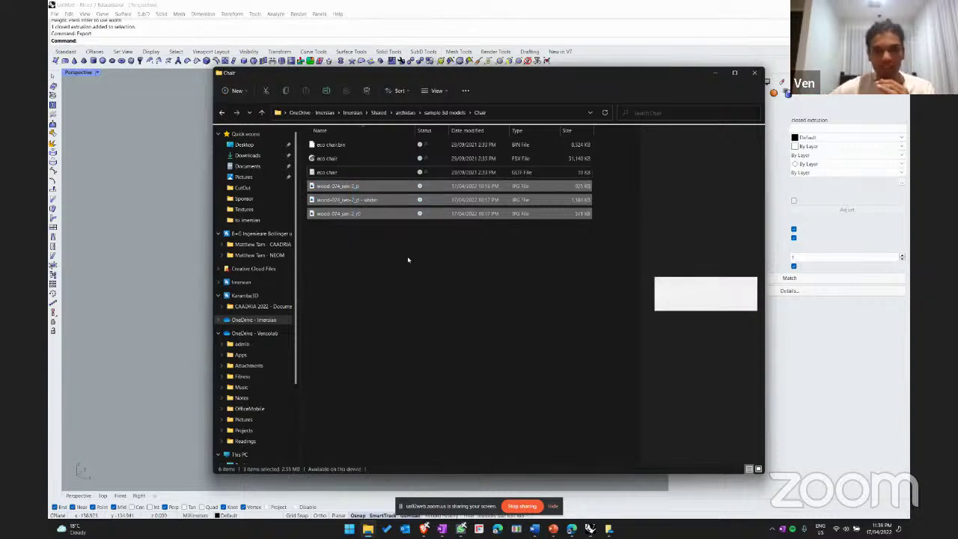
pyautogui.click(426, 281)
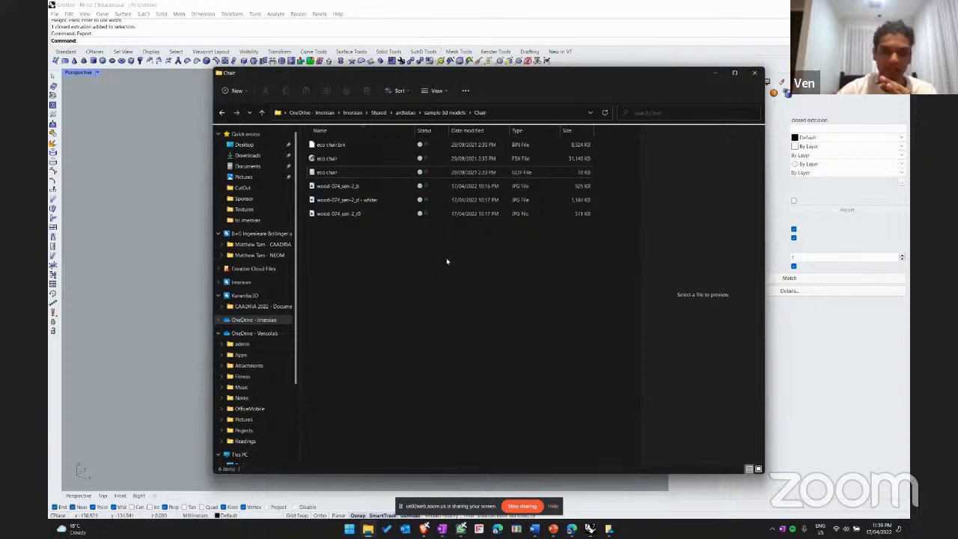
pyautogui.moveTo(398, 241); pyautogui.dragTo(359, 184)
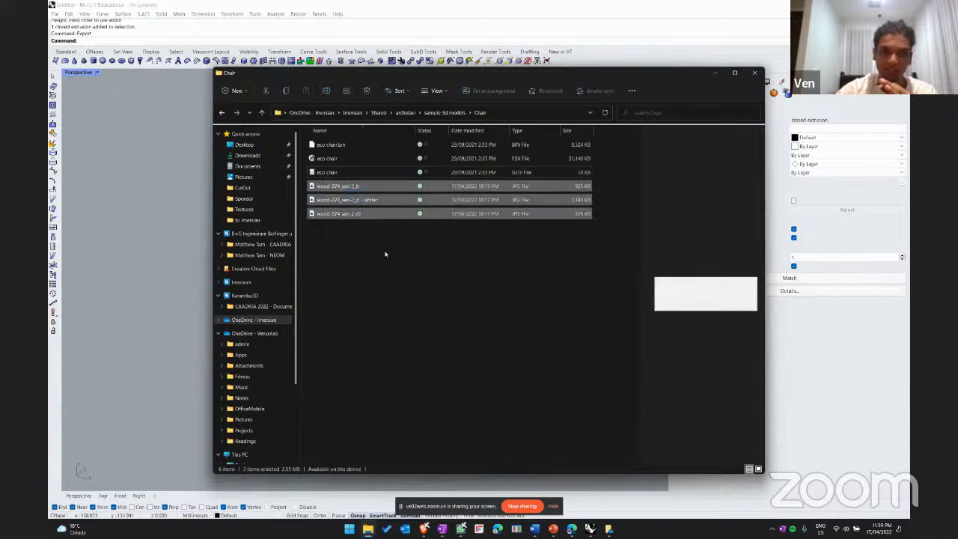
pyautogui.click(329, 145)
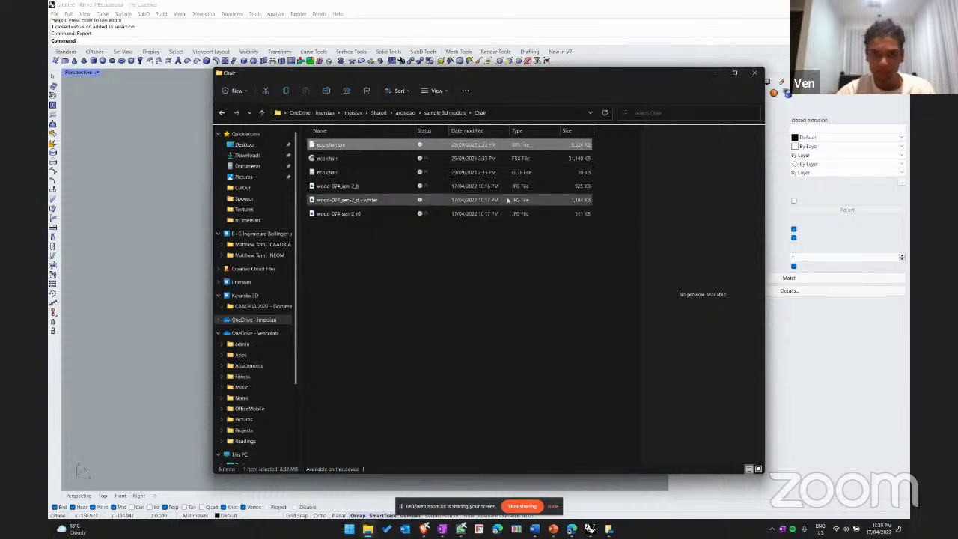
pyautogui.moveTo(421, 253); pyautogui.dragTo(378, 171)
# - Switch to the browser showing the Imersian Portal's Upload 3D models page
pyautogui.hotkey('alt', 'Tab')
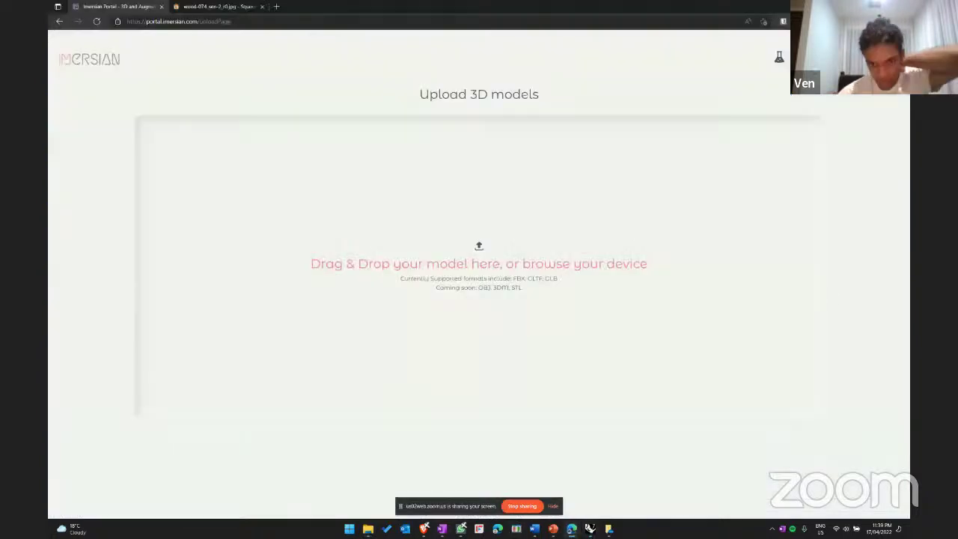
pyautogui.click(571, 529)
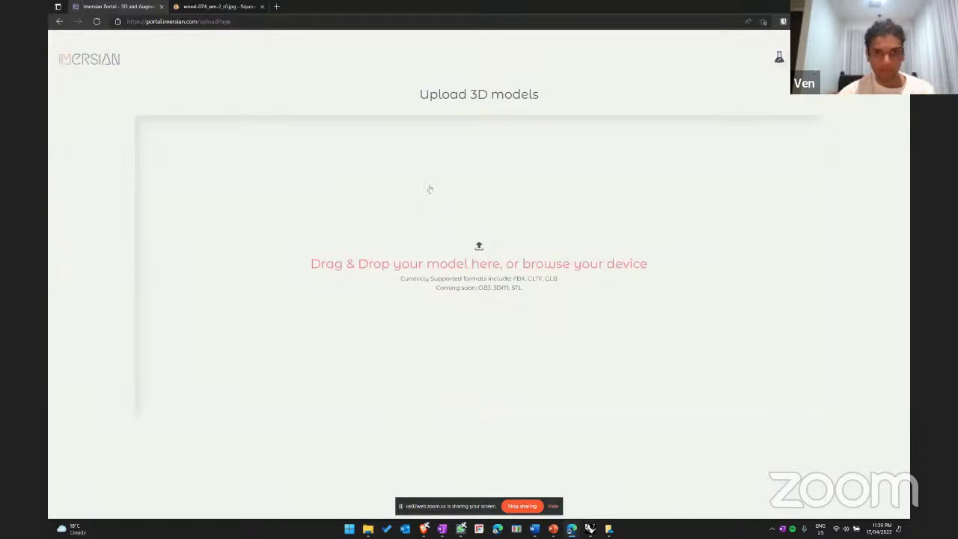
# - Upload the eco chair GLTF and BIN files with the three wood textures from the Chair folder, excluding the FBX, and inspect the chair
pyautogui.hotkey('alt', 'Tab')
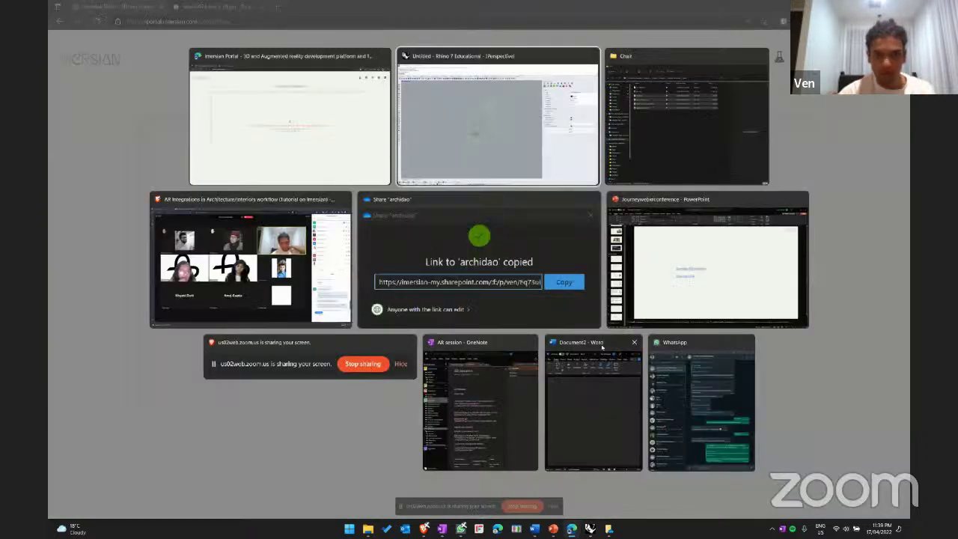
pyautogui.click(660, 122)
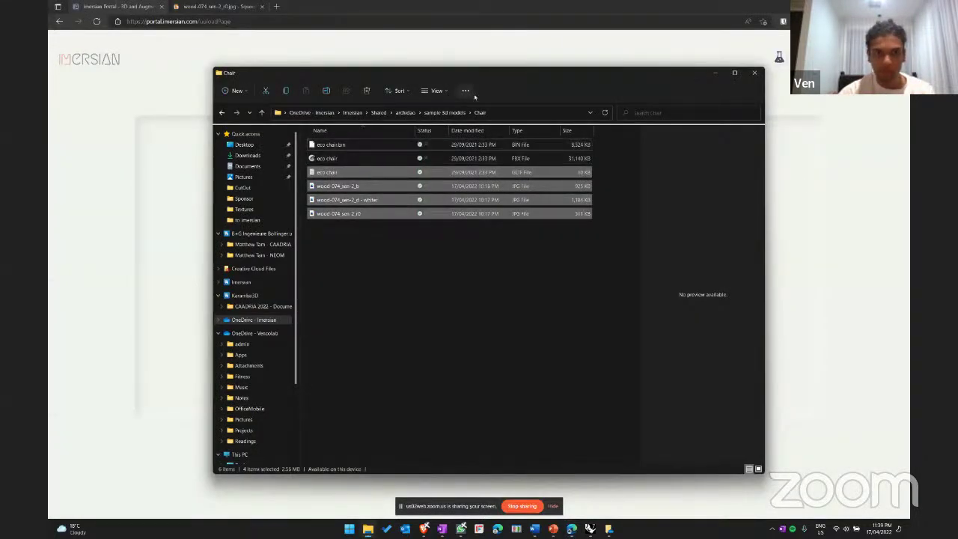
pyautogui.moveTo(476, 75); pyautogui.dragTo(738, 66)
pyautogui.click(711, 237)
pyautogui.hotkey('ctrl', 'a')
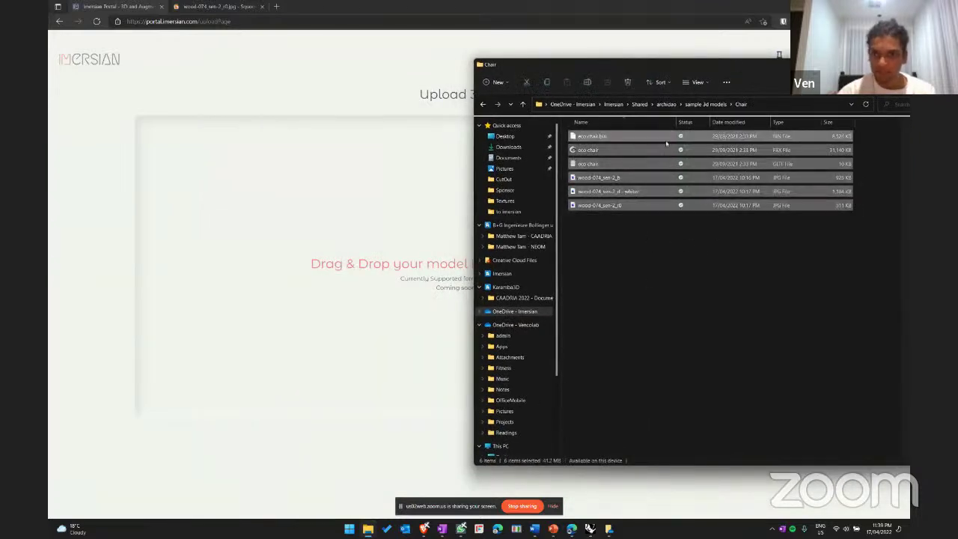
pyautogui.keyDown('ctrl'); pyautogui.click(618, 150); pyautogui.keyUp('ctrl')
pyautogui.moveTo(674, 179); pyautogui.dragTo(377, 257)
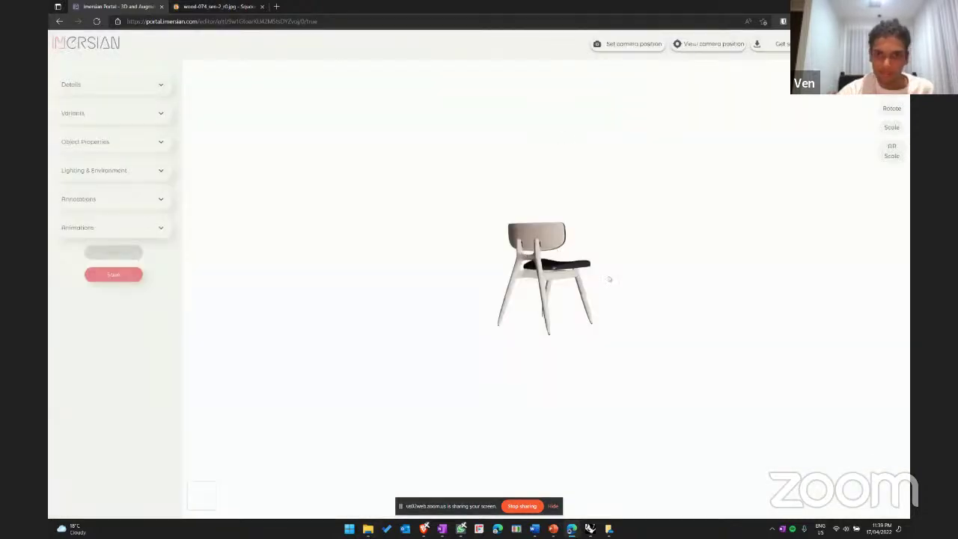
pyautogui.moveTo(598, 273); pyautogui.dragTo(522, 167)
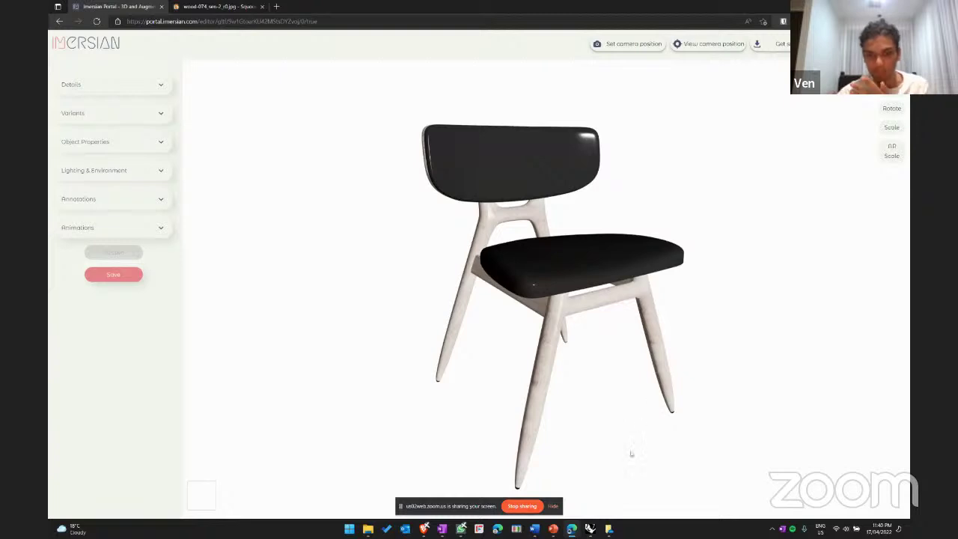
pyautogui.moveTo(460, 276); pyautogui.dragTo(427, 289)
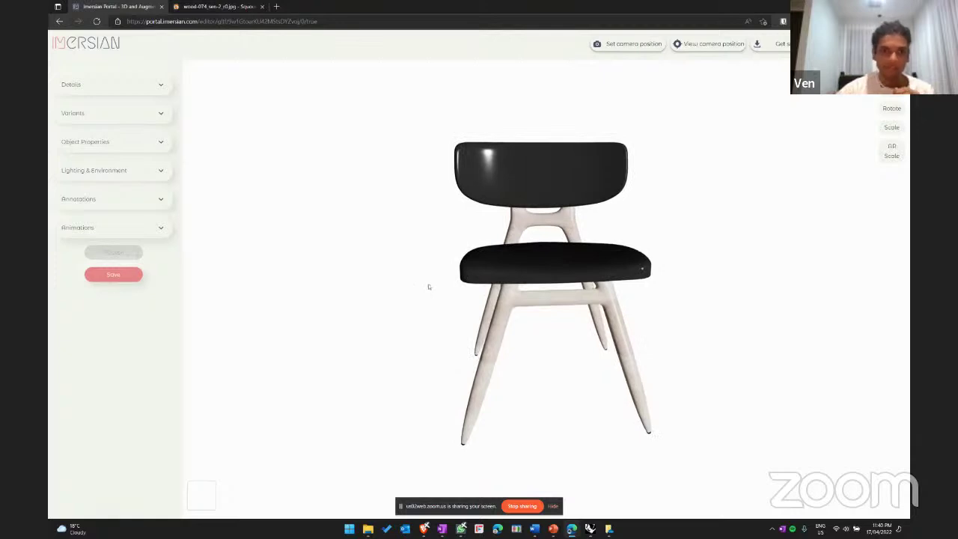
pyautogui.moveTo(371, 300); pyautogui.dragTo(417, 306)
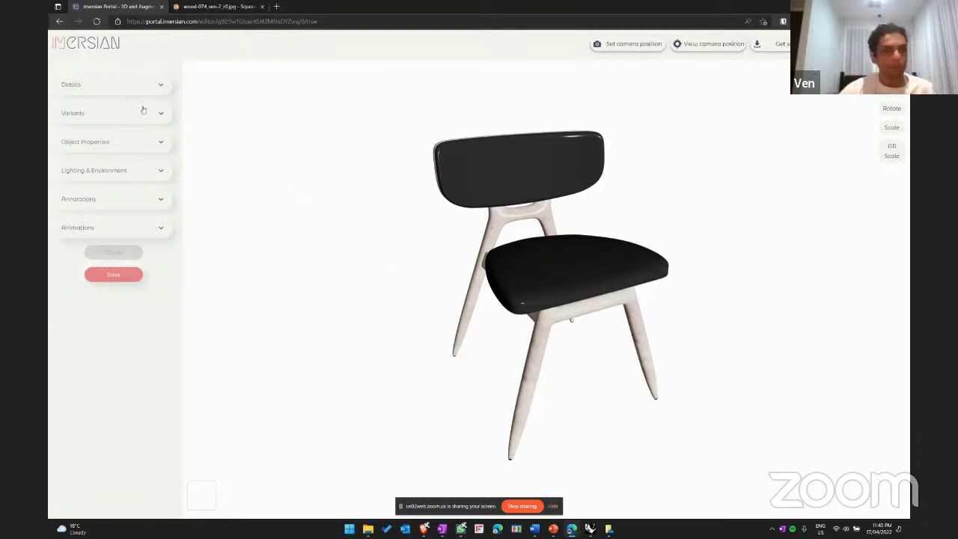
# - Expand the model's details and try to save the model without a name
pyautogui.click(162, 87)
pyautogui.click(124, 105)
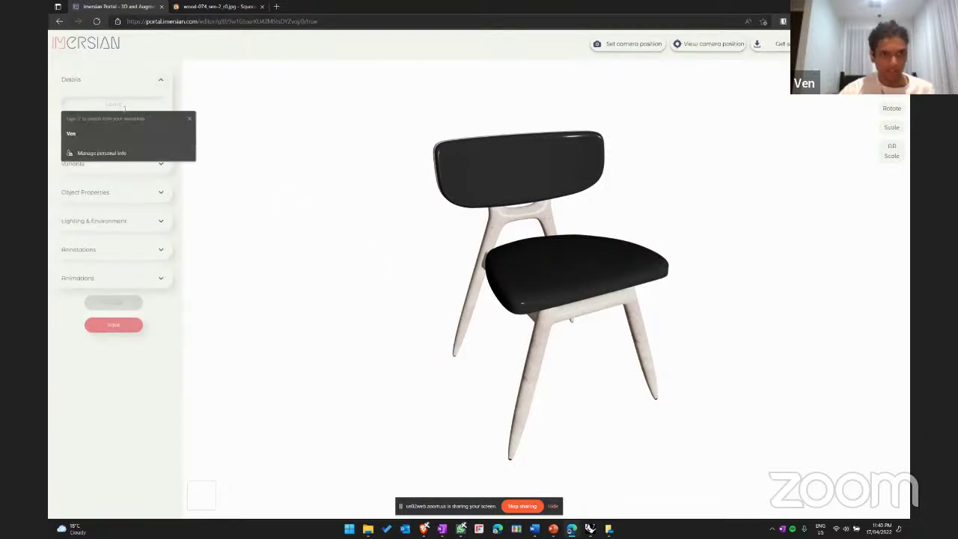
pyautogui.click(130, 104)
pyautogui.click(136, 105)
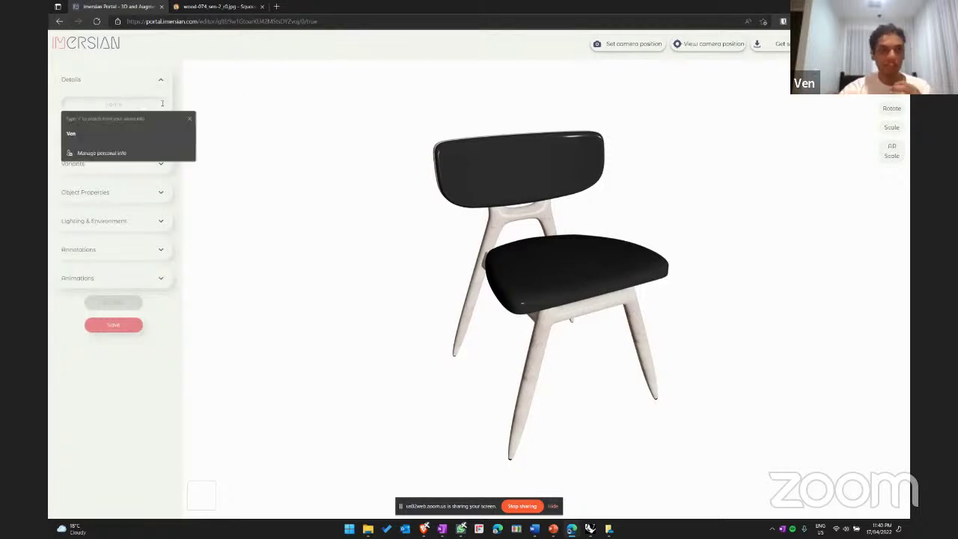
pyautogui.click(124, 327)
pyautogui.moveTo(446, 53); pyautogui.dragTo(518, 52)
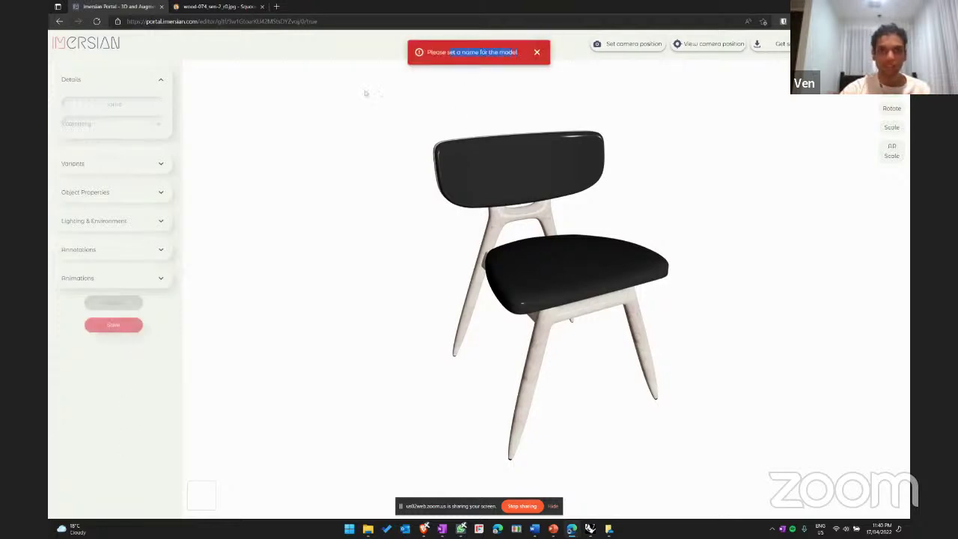
# - Name the model Chair and assign it to the Kitchen & Dining category
pyautogui.click(113, 102)
pyautogui.write('Chair')
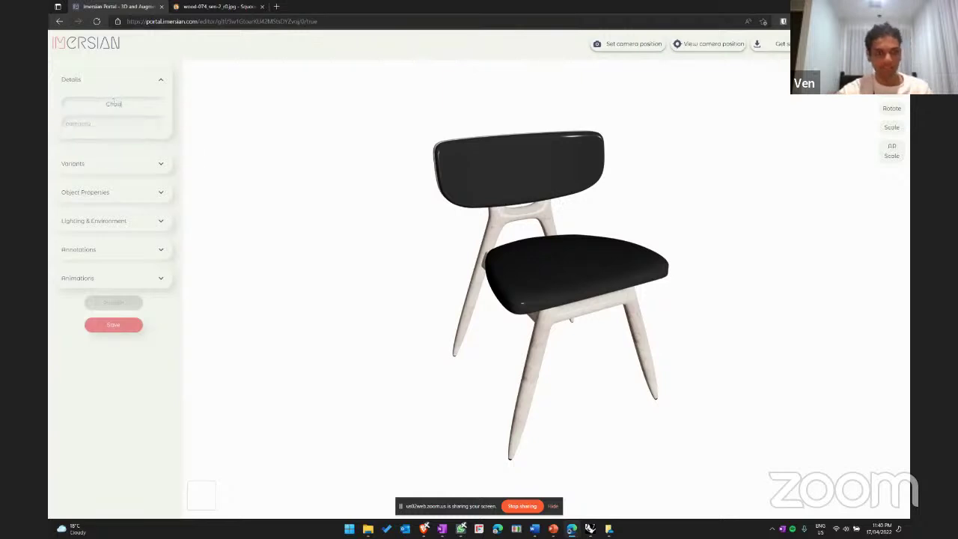
pyautogui.click(100, 130)
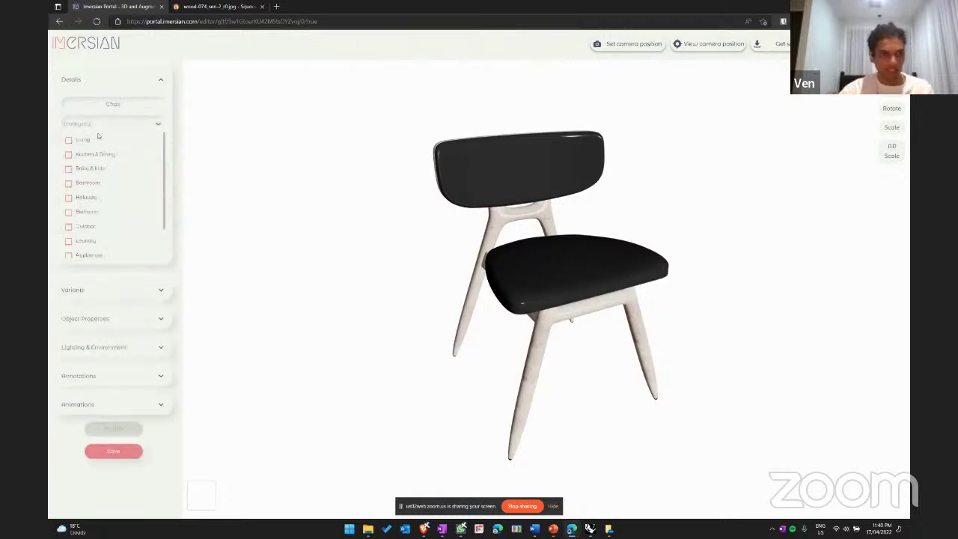
pyautogui.click(69, 154)
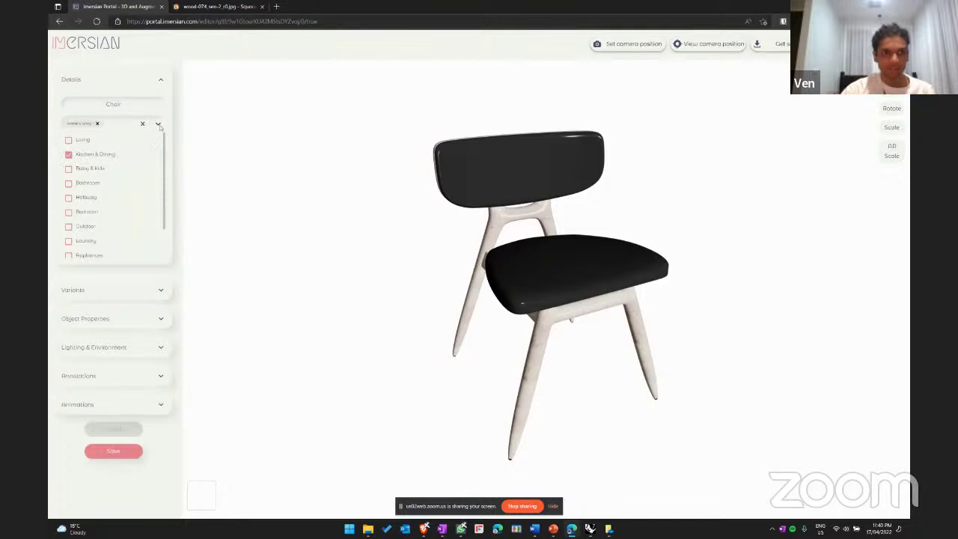
pyautogui.click(159, 125)
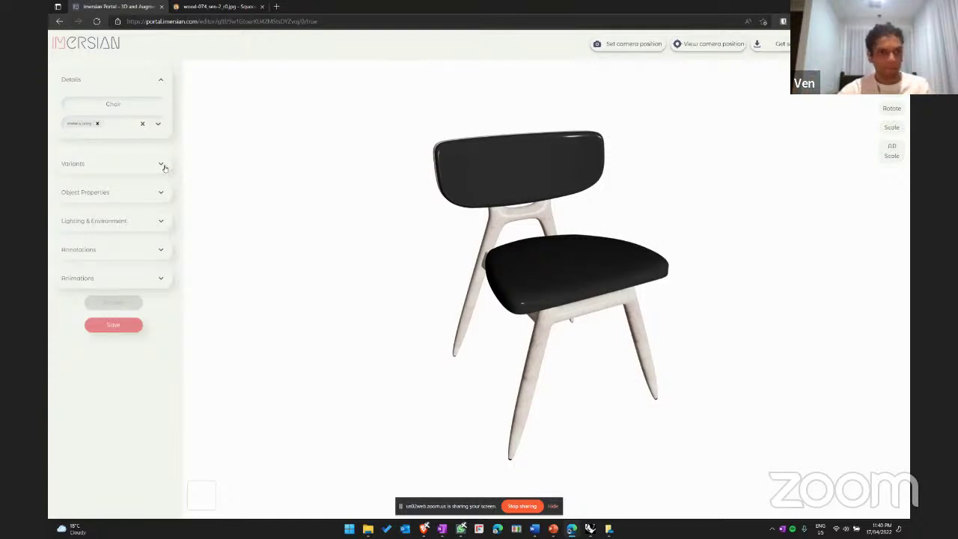
pyautogui.click(158, 123)
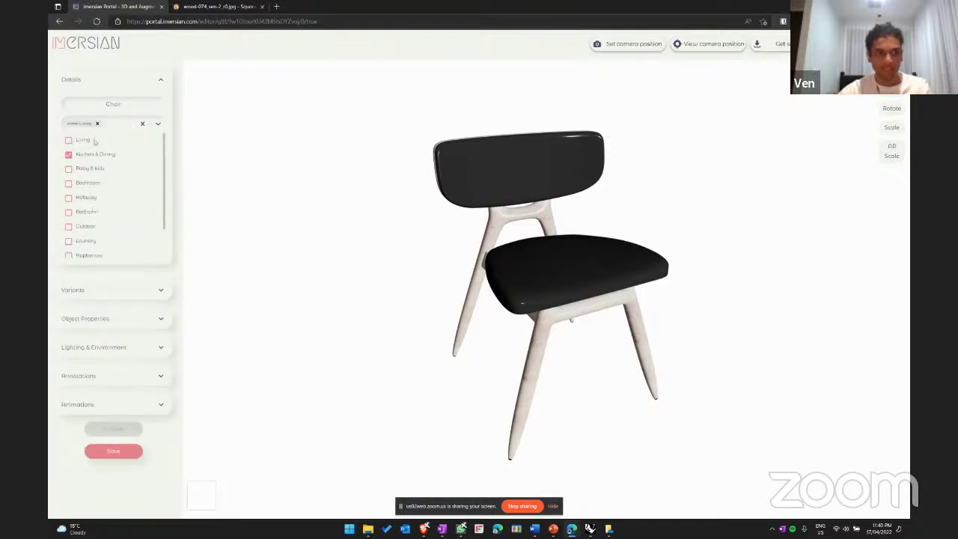
pyautogui.click(158, 123)
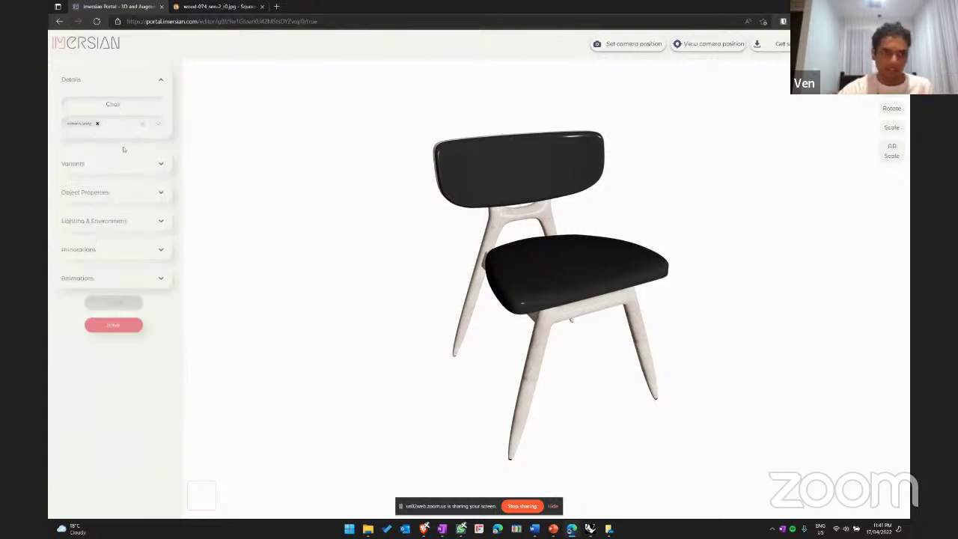
pyautogui.doubleClick(129, 106)
pyautogui.click(129, 127)
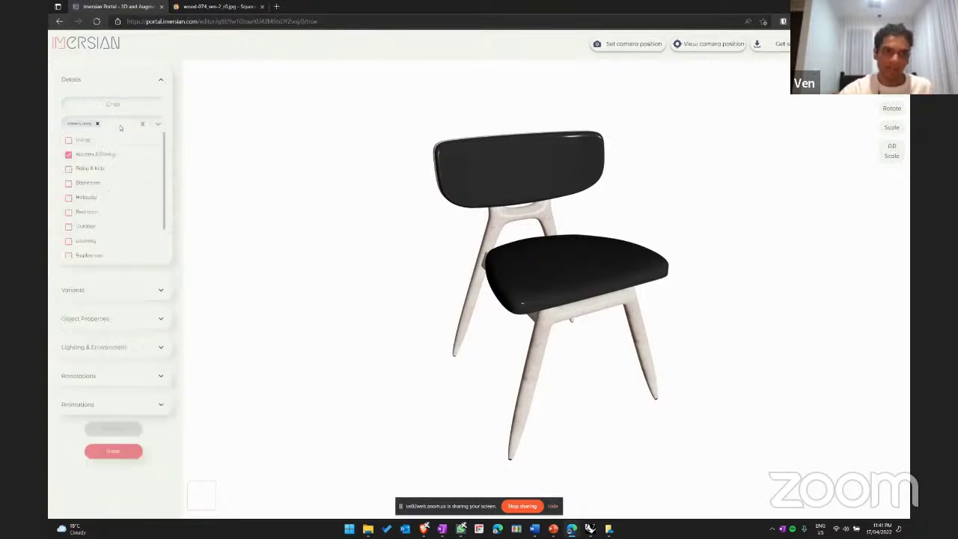
pyautogui.click(158, 124)
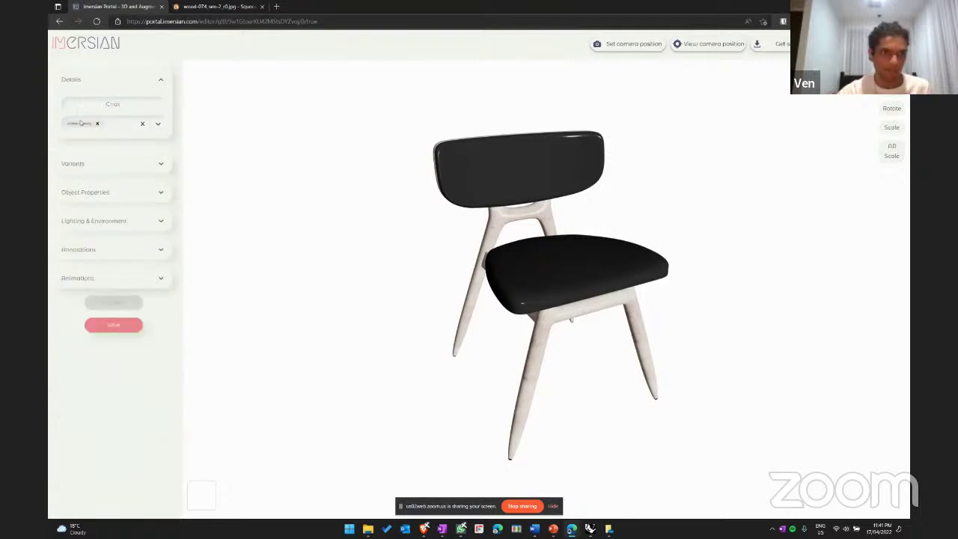
# - Save the chair model's changes to make it ready for publishing
pyautogui.click(161, 171)
pyautogui.click(163, 172)
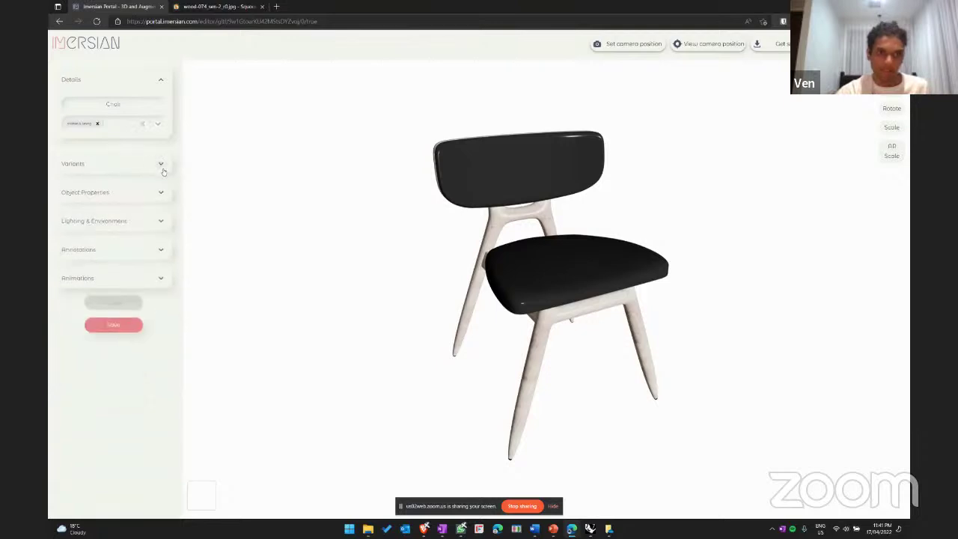
pyautogui.moveTo(421, 282); pyautogui.dragTo(444, 289)
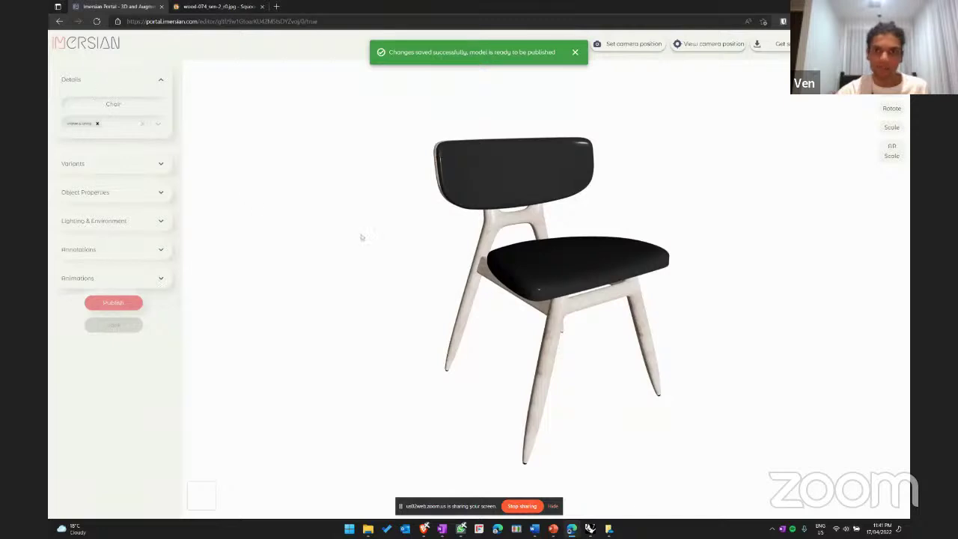
pyautogui.click(133, 302)
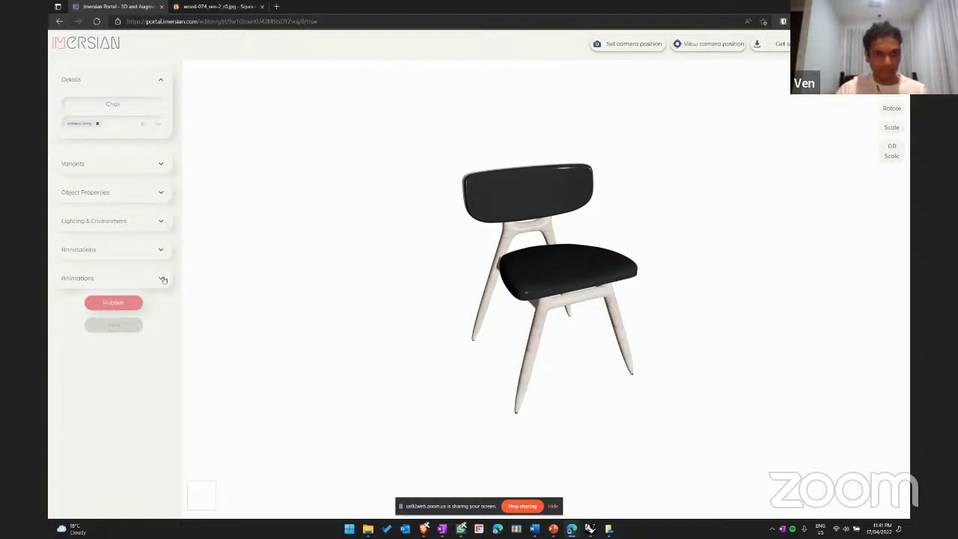
# - Copy the original model to a new variant named Chair 2 with the code ch002
pyautogui.click(160, 165)
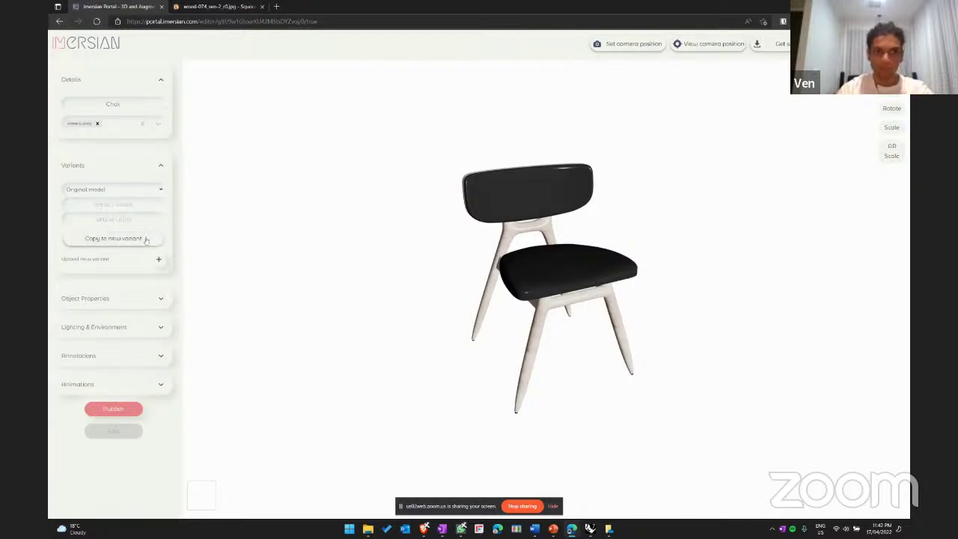
pyautogui.click(137, 241)
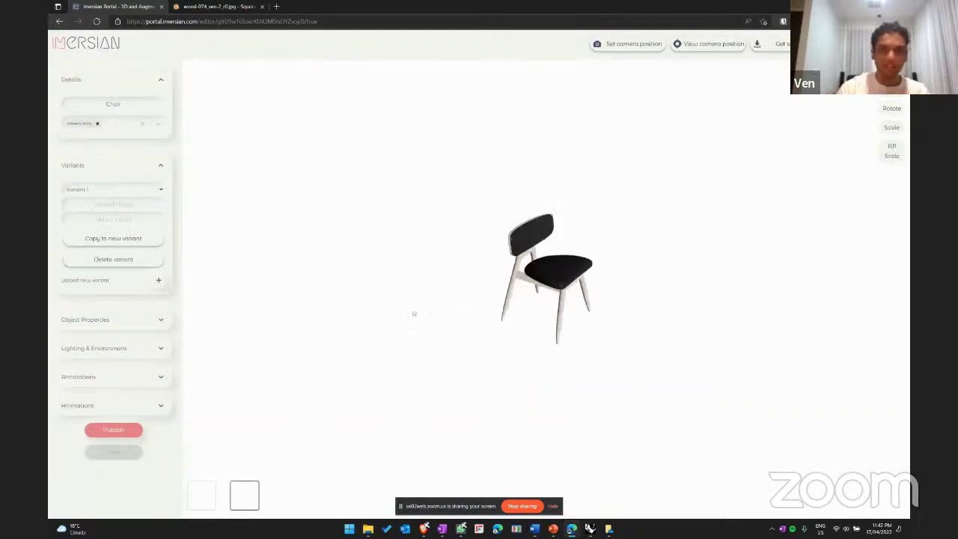
pyautogui.click(127, 204)
pyautogui.write('Chair 2')
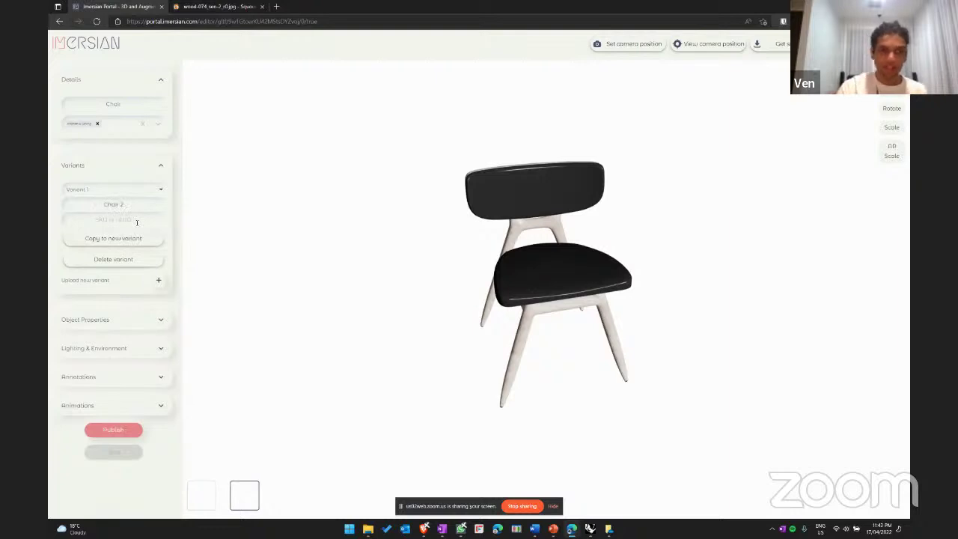
pyautogui.click(137, 220)
pyautogui.write('ch002')
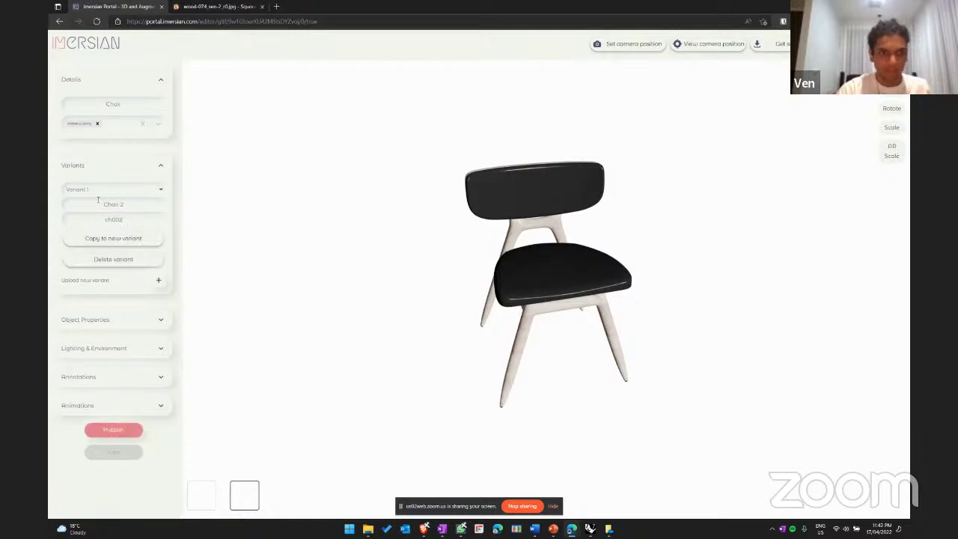
# - Expand the variant's object properties and select the seat object Box183
pyautogui.moveTo(407, 282); pyautogui.dragTo(434, 283)
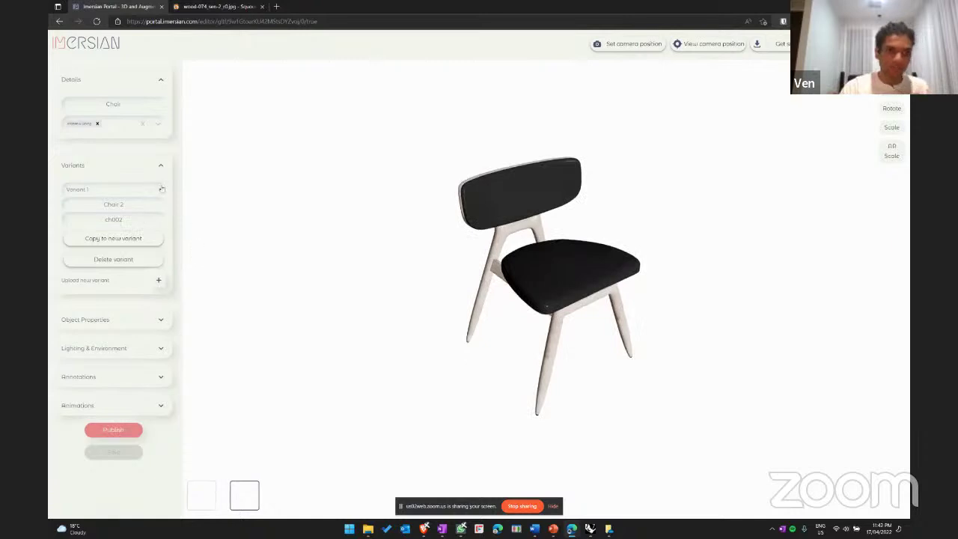
pyautogui.click(160, 319)
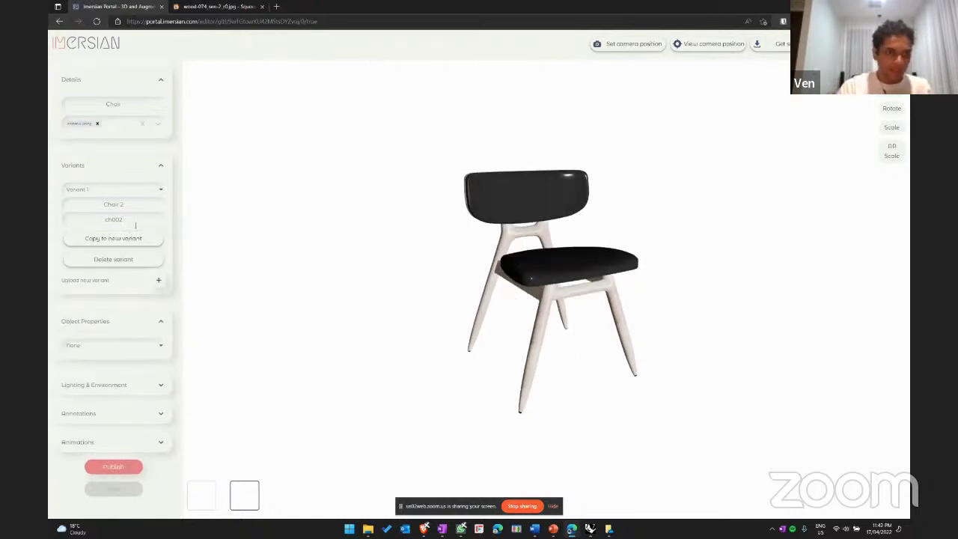
pyautogui.scroll(3, 553, 223)
pyautogui.moveTo(553, 222); pyautogui.dragTo(590, 251)
pyautogui.click(154, 348)
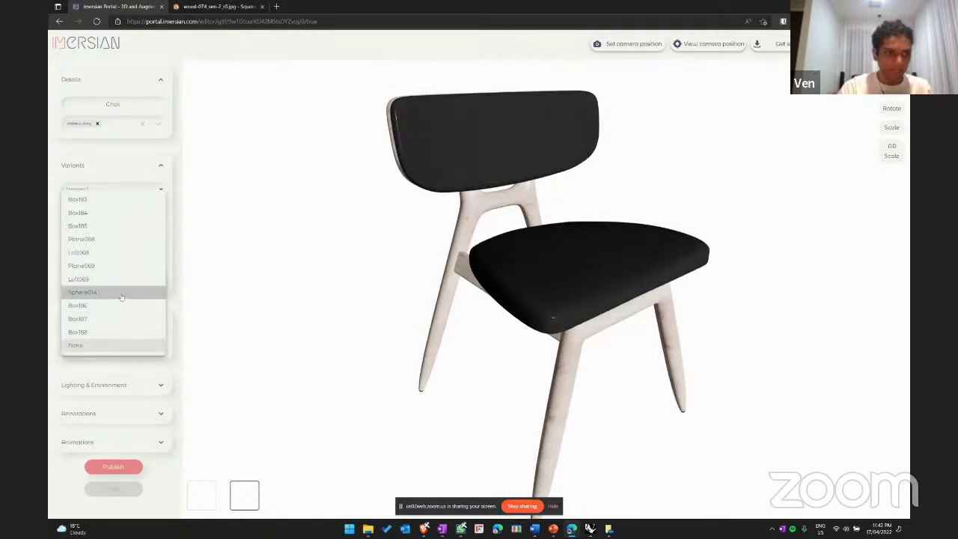
pyautogui.click(111, 199)
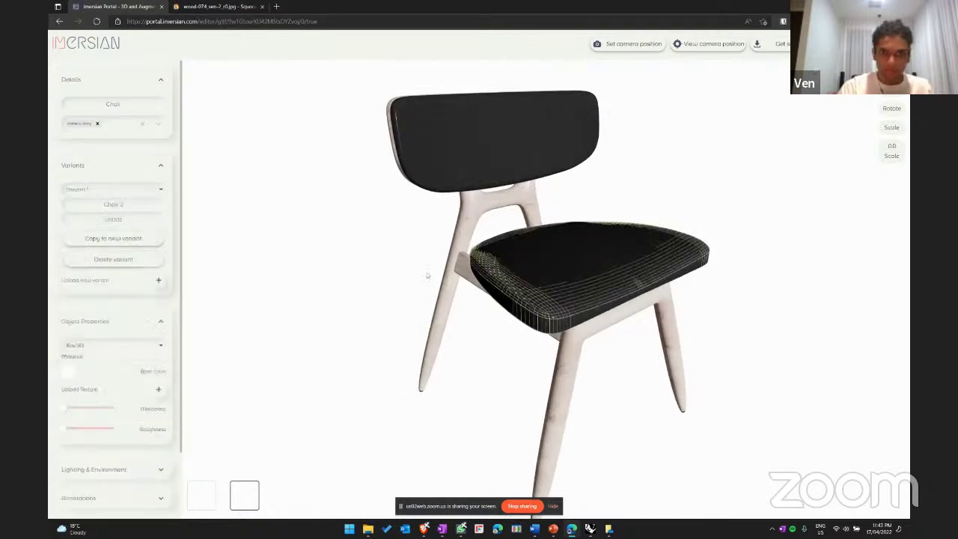
# - Check the chair's list of objects, inspect Box184 on the model, and return to the seat object Box183
pyautogui.click(121, 348)
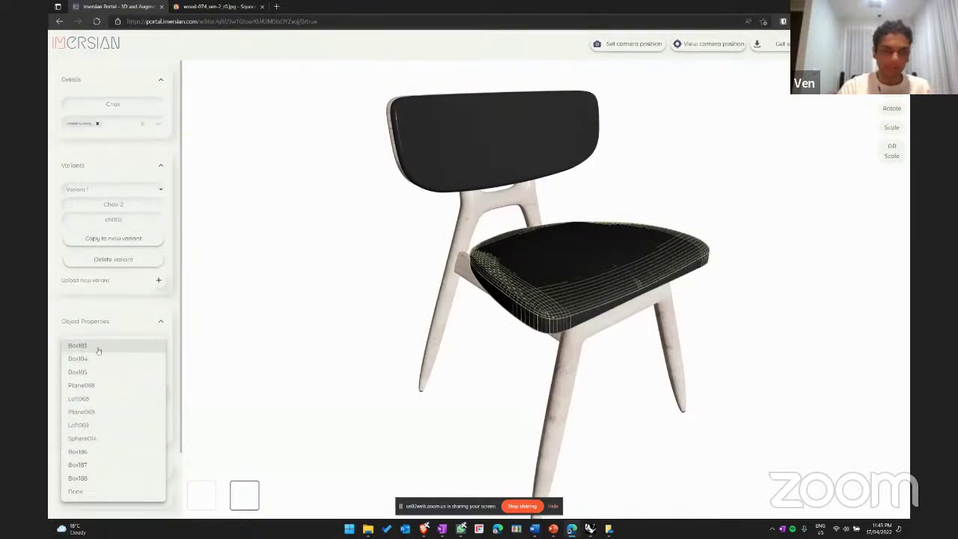
pyautogui.click(133, 335)
pyautogui.click(150, 348)
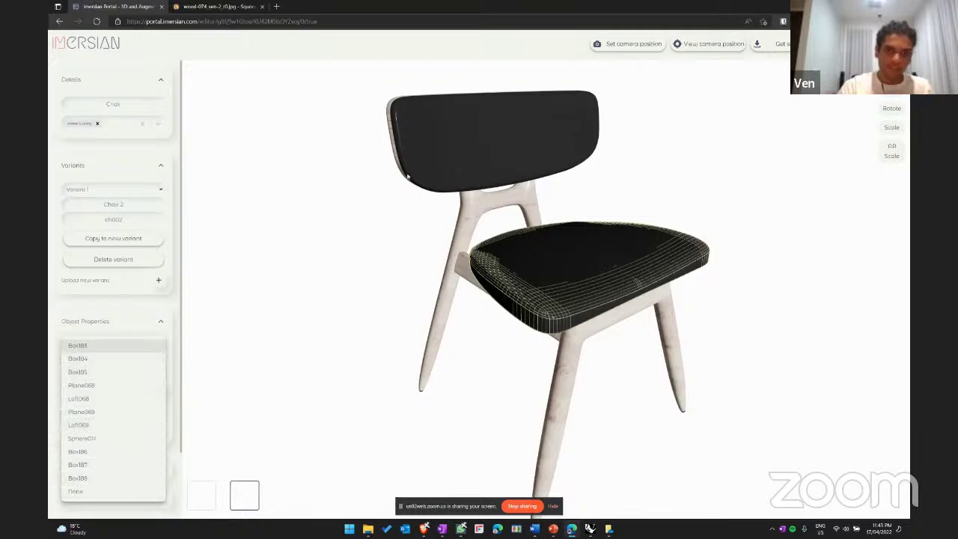
pyautogui.click(413, 240)
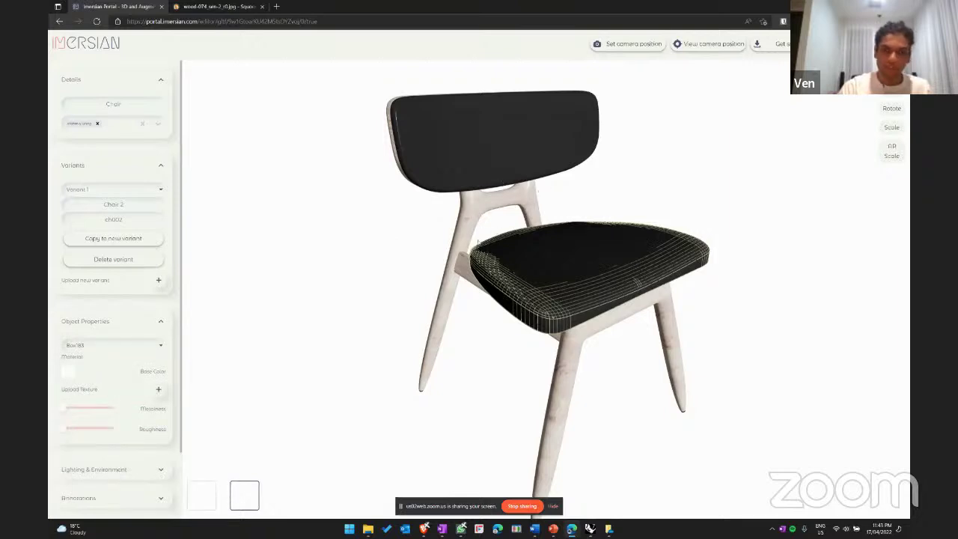
pyautogui.click(108, 351)
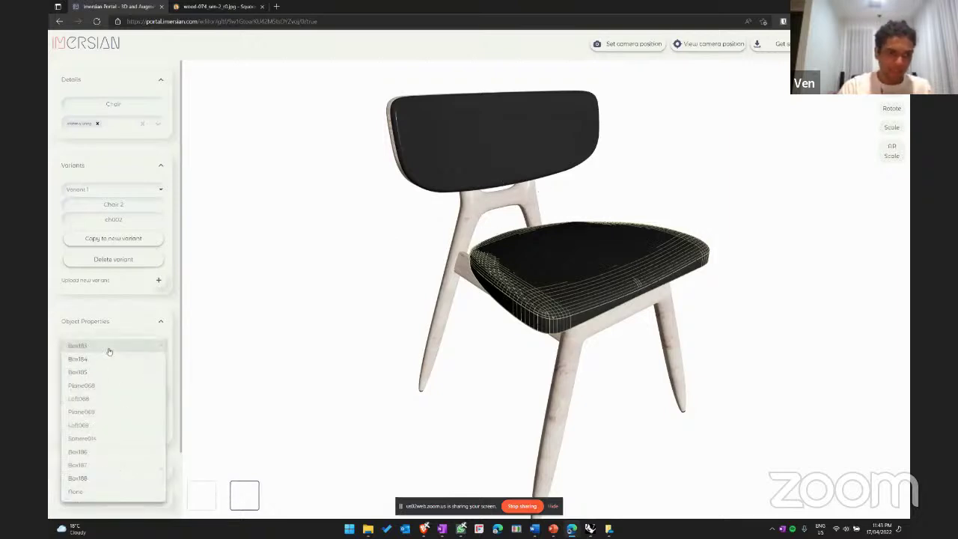
pyautogui.click(107, 359)
pyautogui.moveTo(420, 362); pyautogui.dragTo(400, 283)
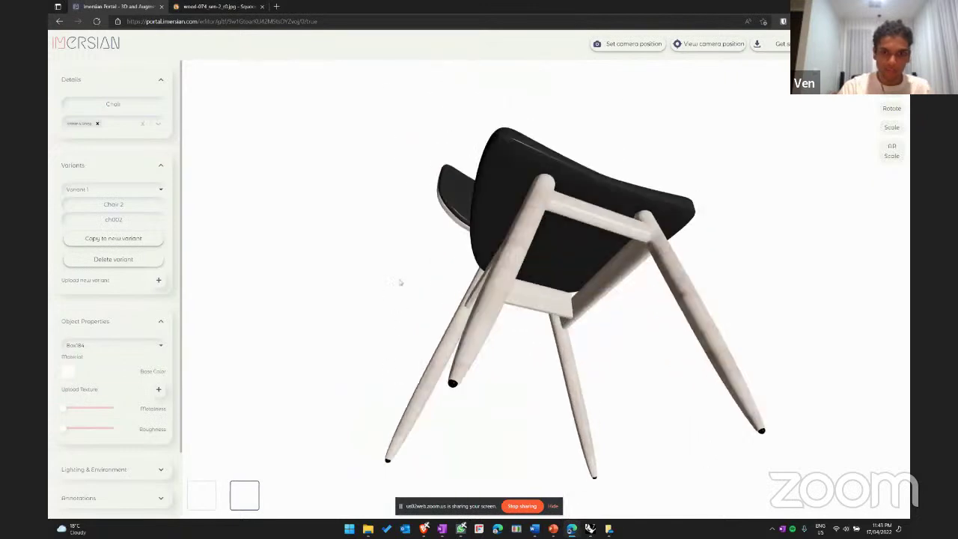
pyautogui.click(92, 341)
pyautogui.click(87, 336)
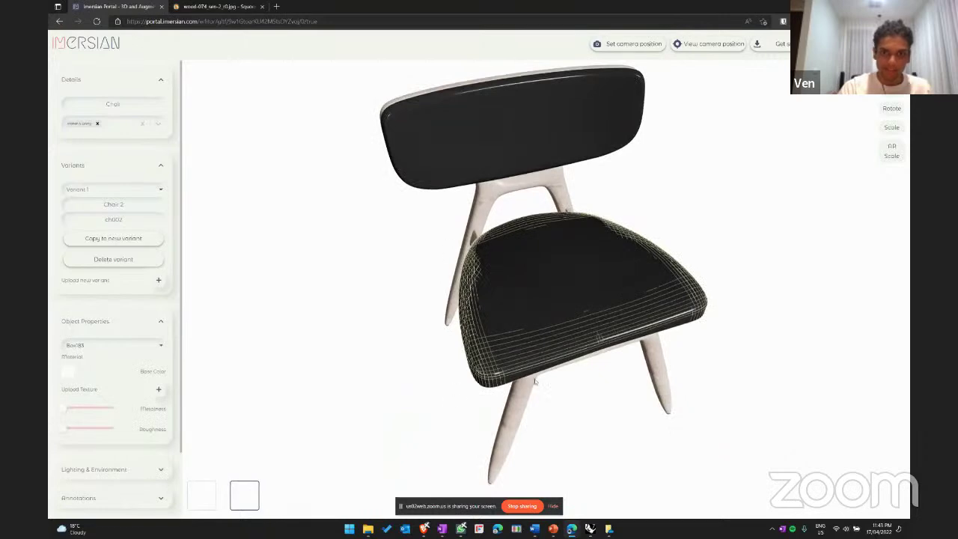
# - Set the base color of the seat object Box183 to white in the Chair 2 variant and check the chair
pyautogui.moveTo(348, 299); pyautogui.dragTo(318, 228)
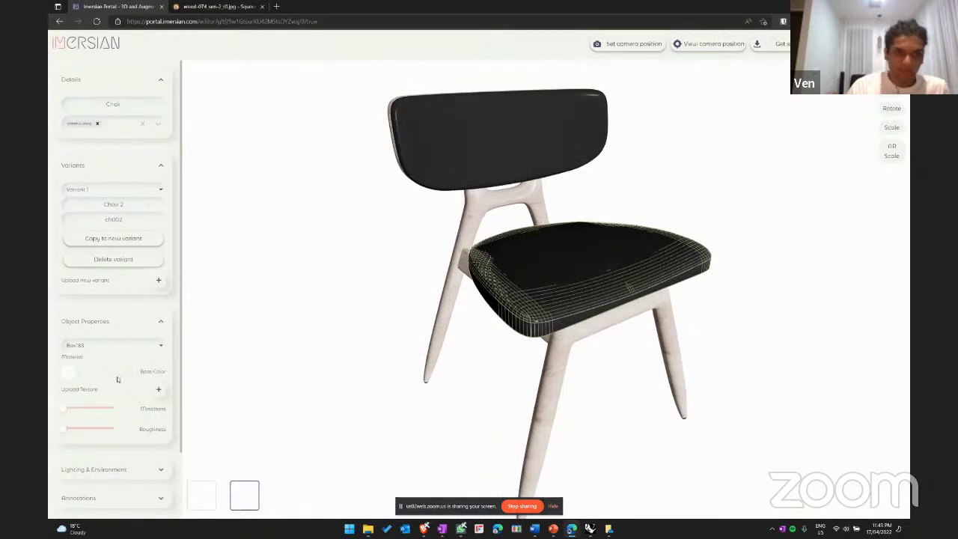
pyautogui.click(67, 372)
pyautogui.click(438, 218)
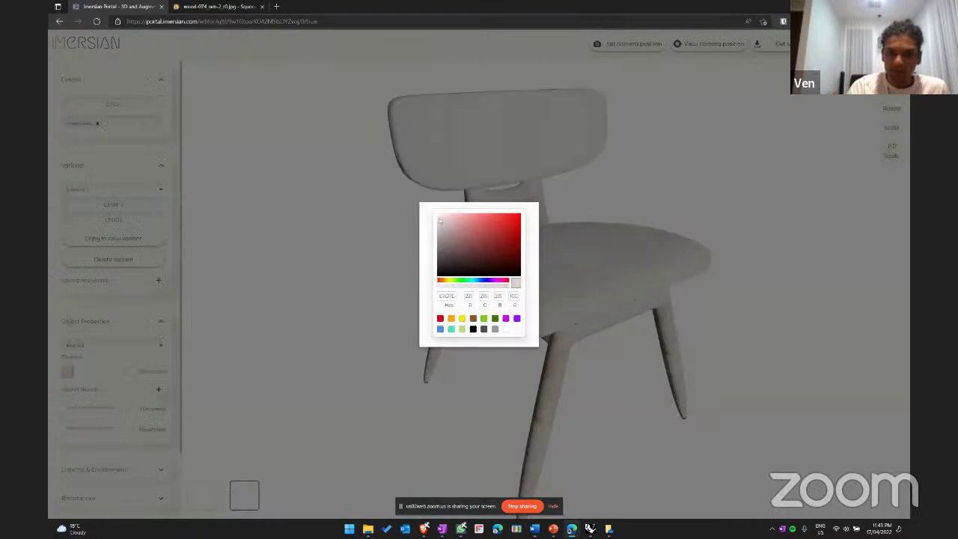
pyautogui.moveTo(437, 218); pyautogui.dragTo(382, 222)
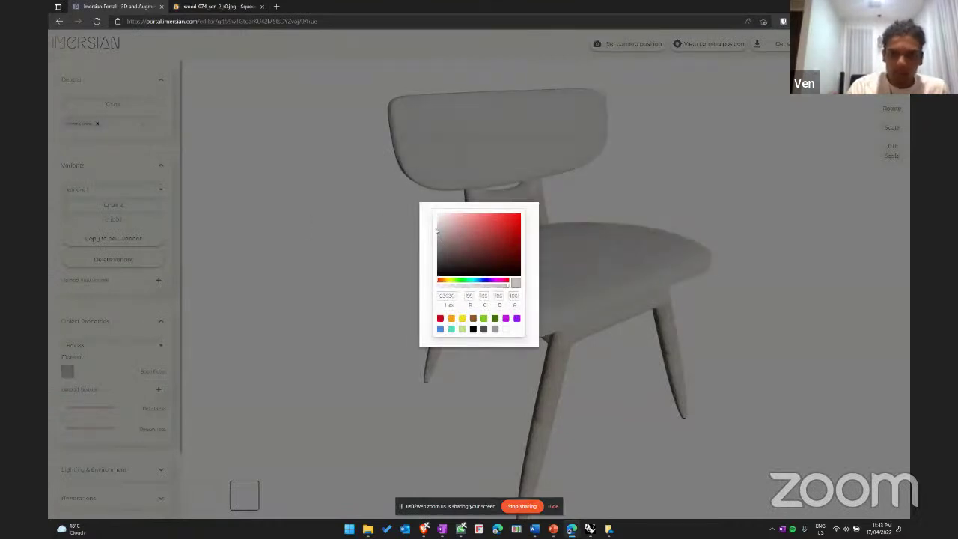
pyautogui.click(415, 265)
pyautogui.moveTo(349, 289); pyautogui.dragTo(368, 269)
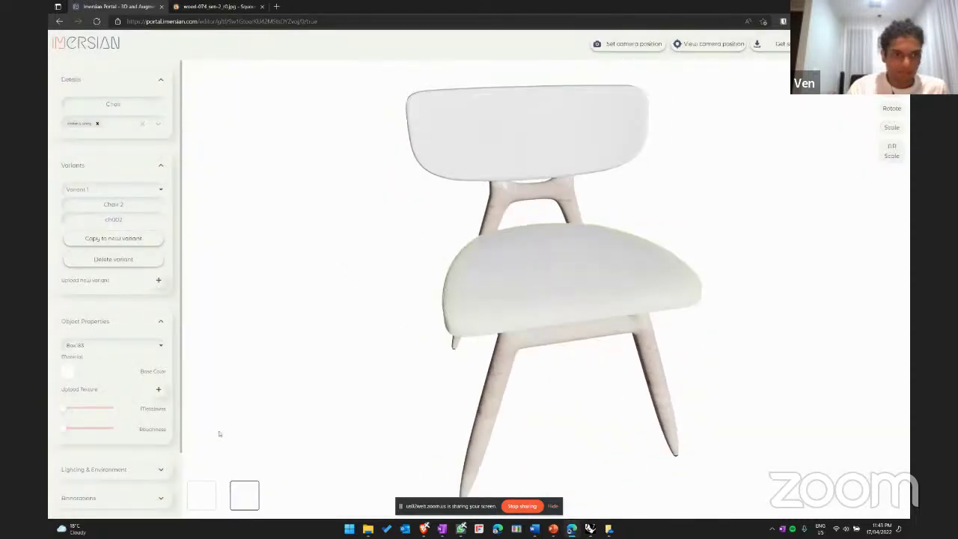
pyautogui.moveTo(365, 368)
pyautogui.mouseDown()
pyautogui.moveTo(447, 367)
pyautogui.moveTo(397, 337)
pyautogui.moveTo(376, 363)
pyautogui.moveTo(378, 378)
pyautogui.mouseUp()
pyautogui.moveTo(568, 285)
pyautogui.mouseDown()
pyautogui.moveTo(598, 265)
pyautogui.moveTo(571, 280)
pyautogui.moveTo(575, 271)
pyautogui.mouseUp()
# - Raise the roughness of the seat object Box183 to about two thirds of its range and inspect the finish up close
pyautogui.moveTo(65, 428); pyautogui.dragTo(92, 427)
pyautogui.moveTo(351, 333); pyautogui.dragTo(297, 332)
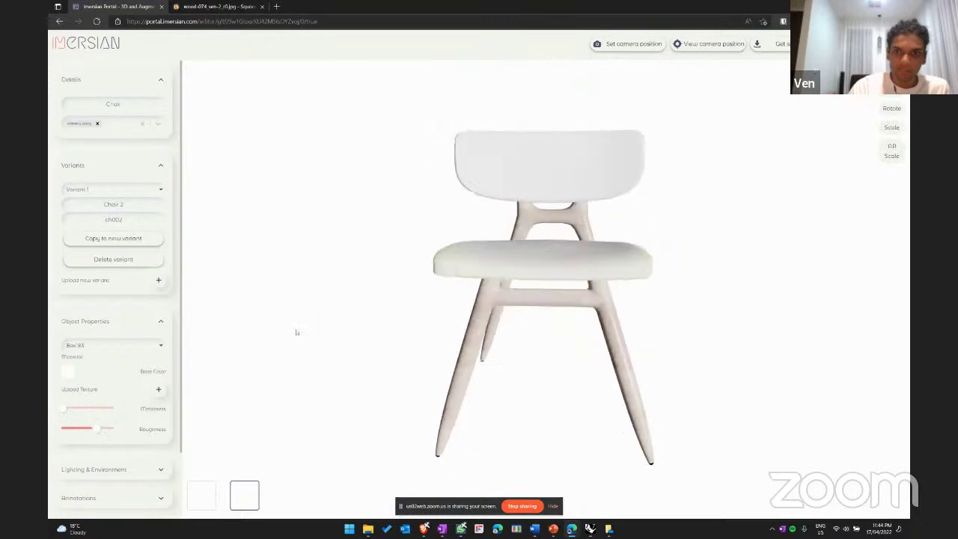
pyautogui.scroll(5, 533, 304)
pyautogui.moveTo(533, 306); pyautogui.dragTo(508, 292)
pyautogui.scroll(-5, 508, 292)
pyautogui.scroll(-3, 508, 293)
pyautogui.moveTo(396, 292); pyautogui.dragTo(412, 291)
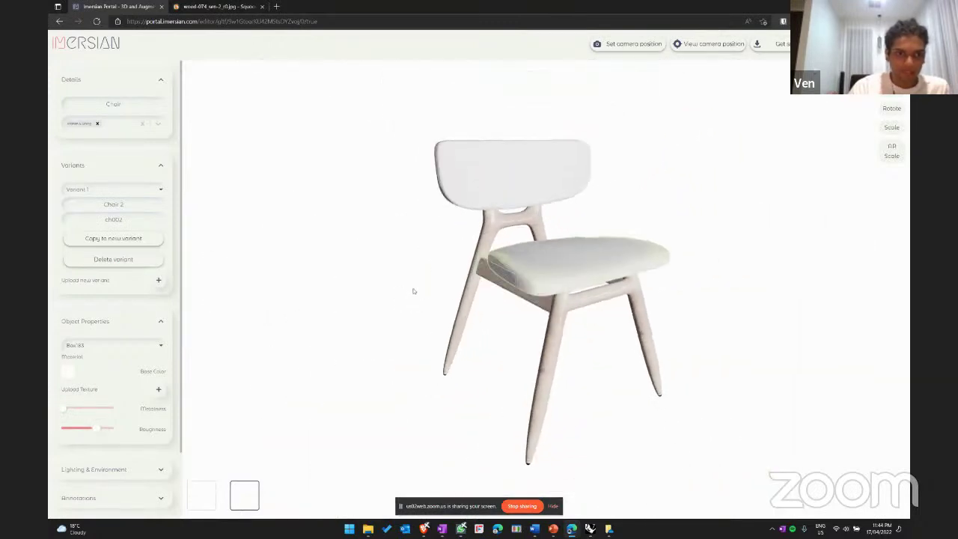
# - Set the object selection to None, collapse the object properties, and save the Chair 2 variant's changes
pyautogui.click(149, 346)
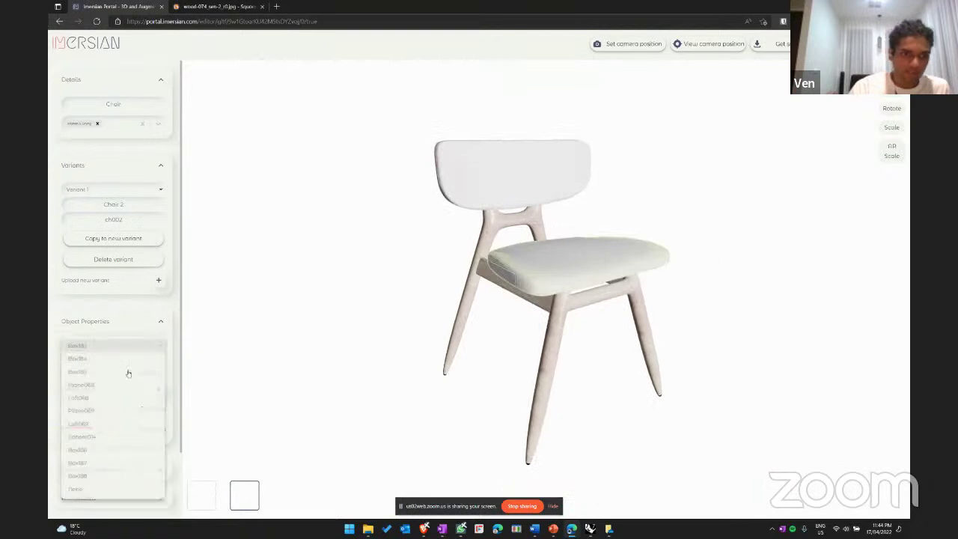
pyautogui.click(95, 496)
pyautogui.moveTo(430, 285); pyautogui.dragTo(363, 303)
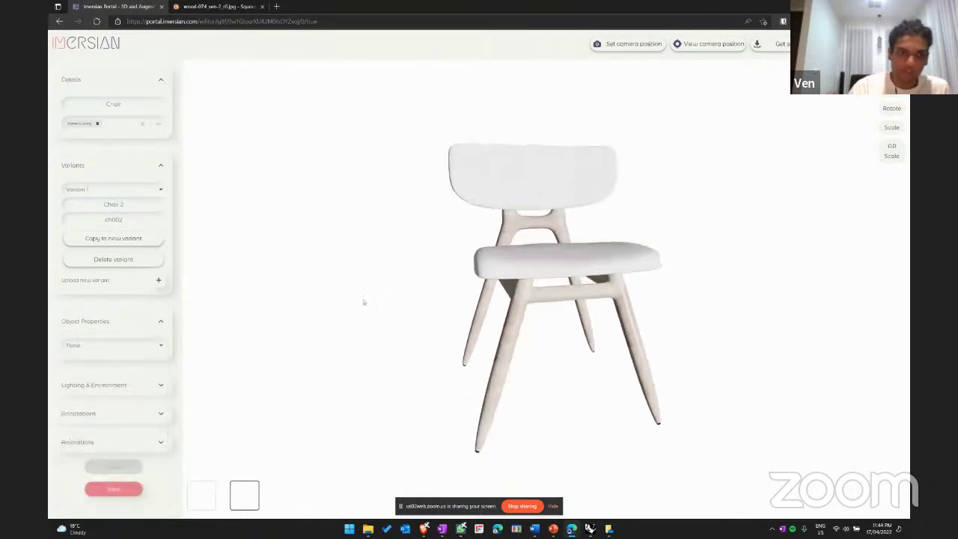
pyautogui.click(160, 322)
pyautogui.click(128, 452)
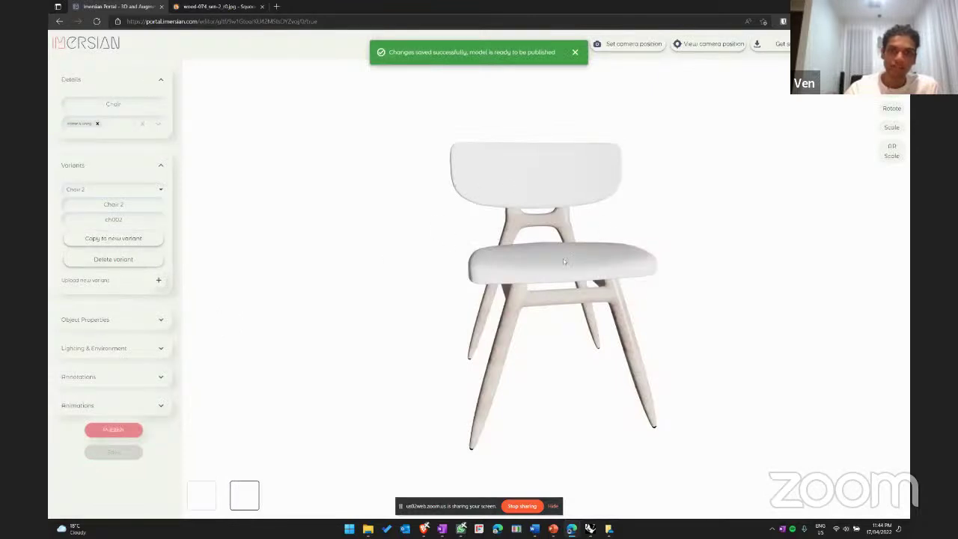
# - Switch to the original model and back to the saved Chair 2 variant, then reload the editor page
pyautogui.moveTo(406, 218); pyautogui.dragTo(433, 294)
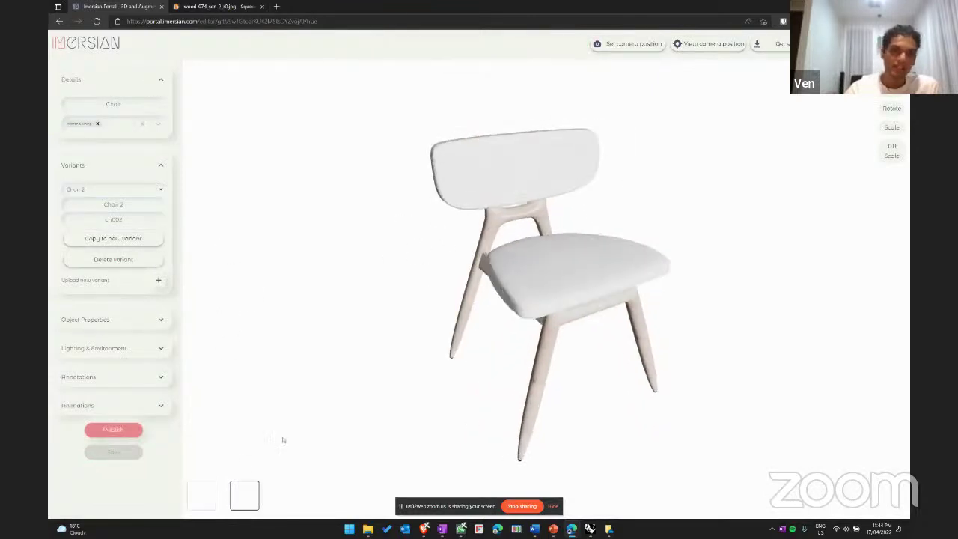
pyautogui.click(214, 490)
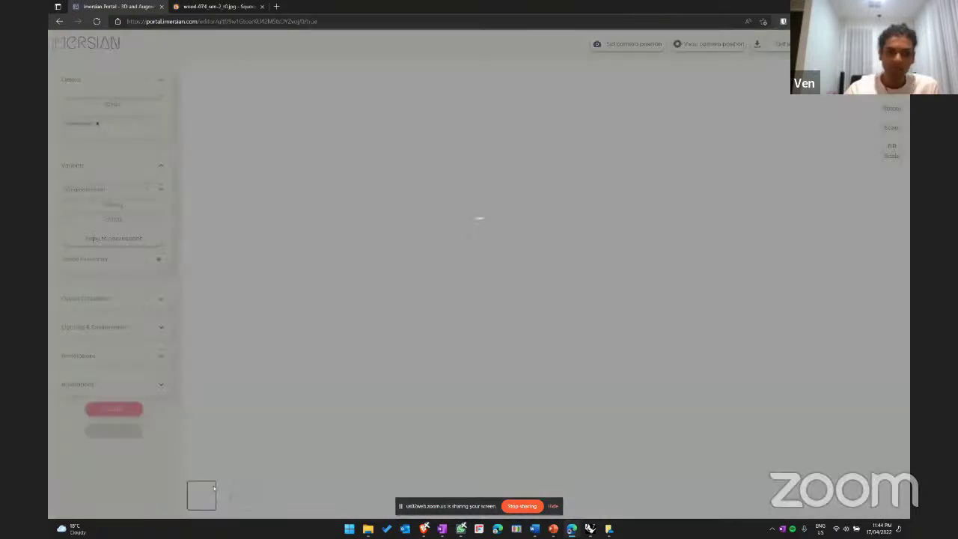
pyautogui.click(235, 491)
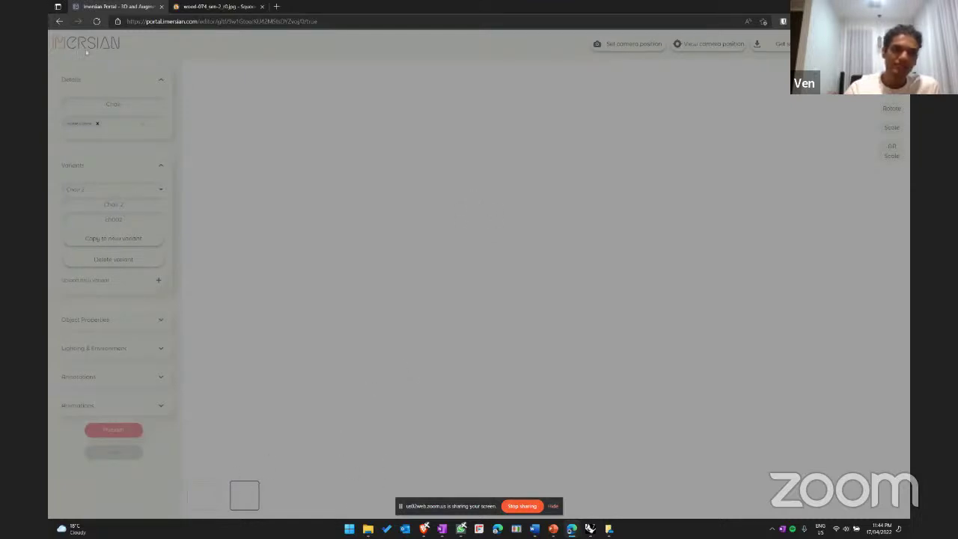
pyautogui.press('F5')
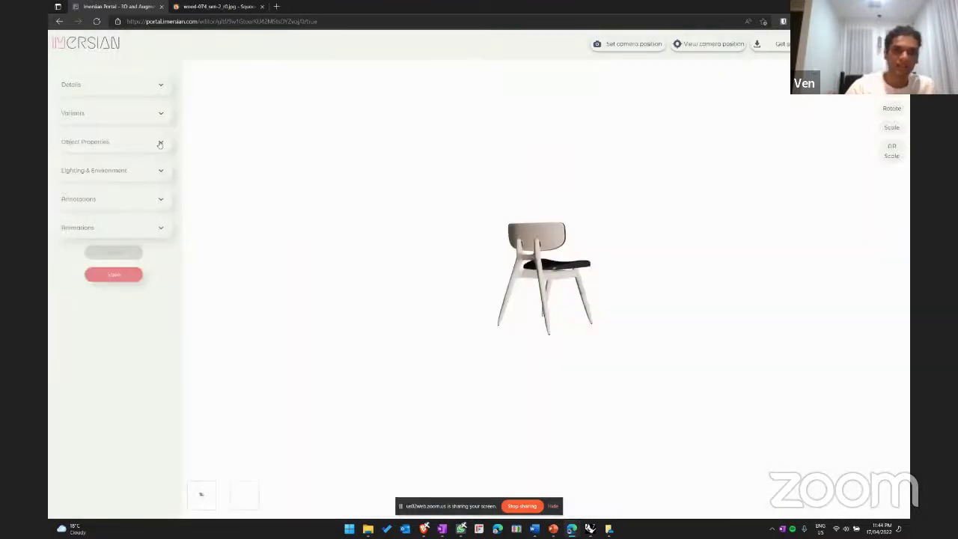
# - Expand the object properties and the variants section, and display the Chair 2 variant
pyautogui.click(159, 144)
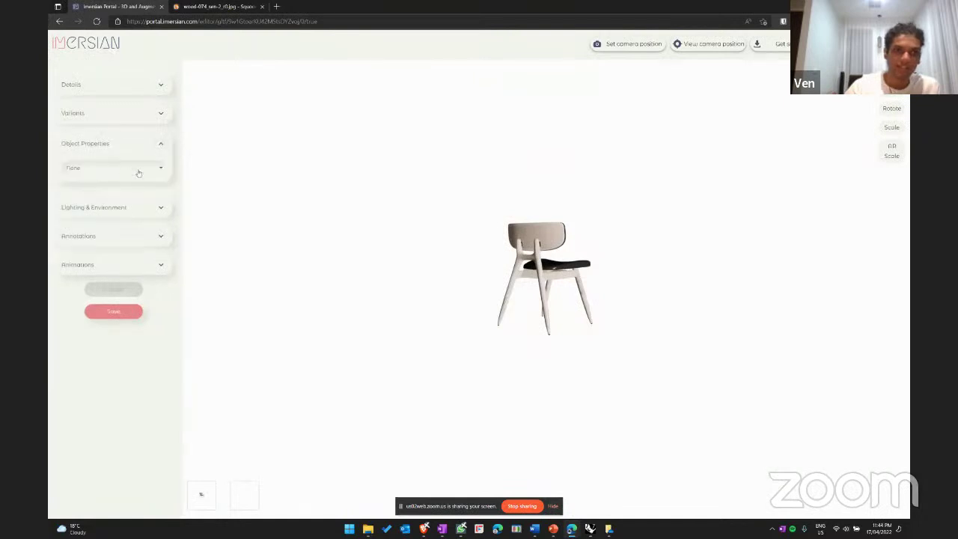
pyautogui.click(157, 117)
pyautogui.click(123, 143)
pyautogui.click(143, 155)
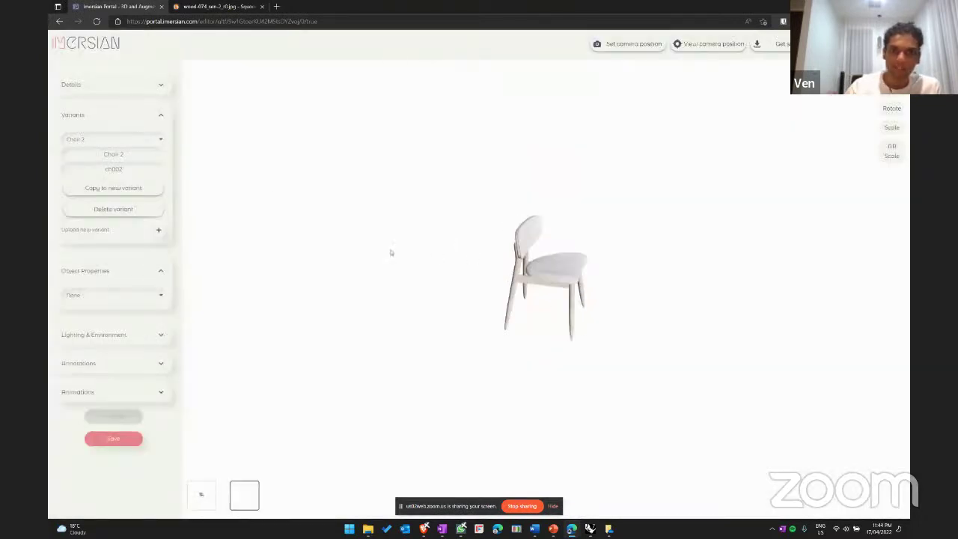
# - Switch to the original model and examine its seat and backrest from the front
pyautogui.click(150, 140)
pyautogui.click(89, 128)
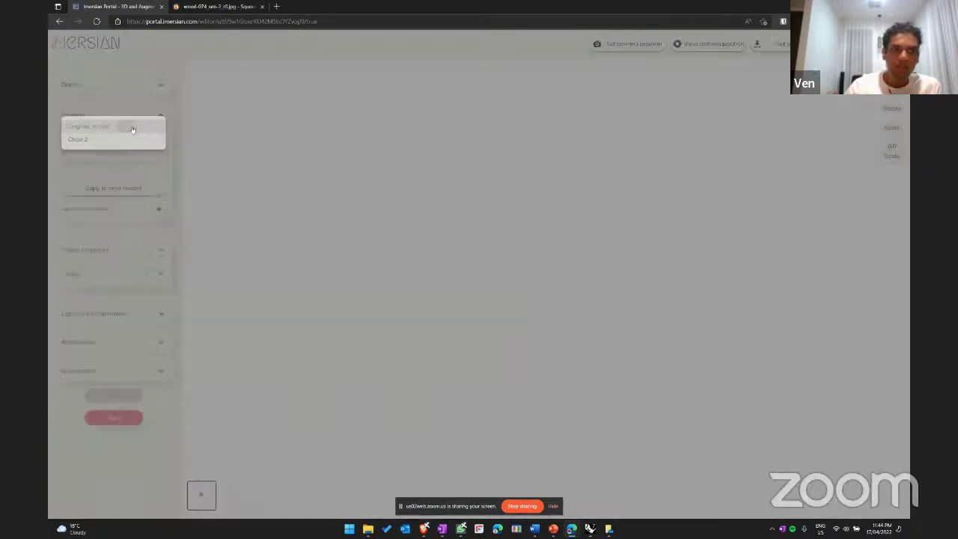
pyautogui.moveTo(524, 294)
pyautogui.mouseDown()
pyautogui.moveTo(430, 305)
pyautogui.moveTo(516, 305)
pyautogui.mouseUp()
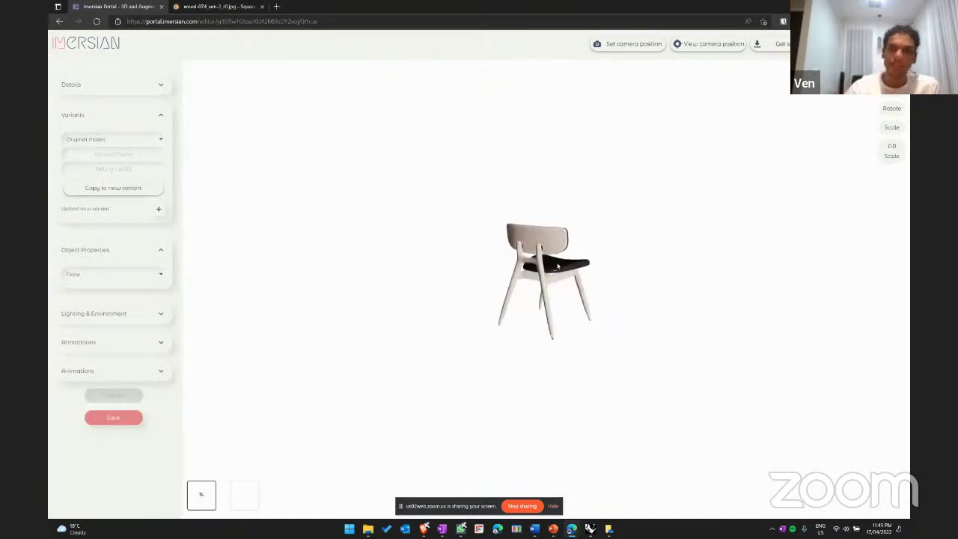
pyautogui.moveTo(515, 304); pyautogui.dragTo(390, 283)
pyautogui.scroll(5, 458, 302)
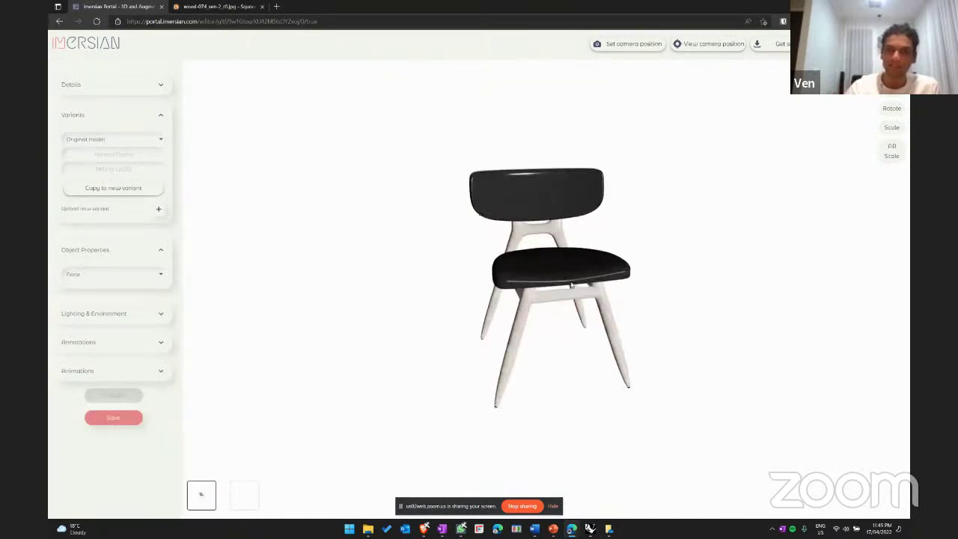
pyautogui.moveTo(458, 302); pyautogui.dragTo(496, 294)
pyautogui.moveTo(422, 263); pyautogui.dragTo(470, 260)
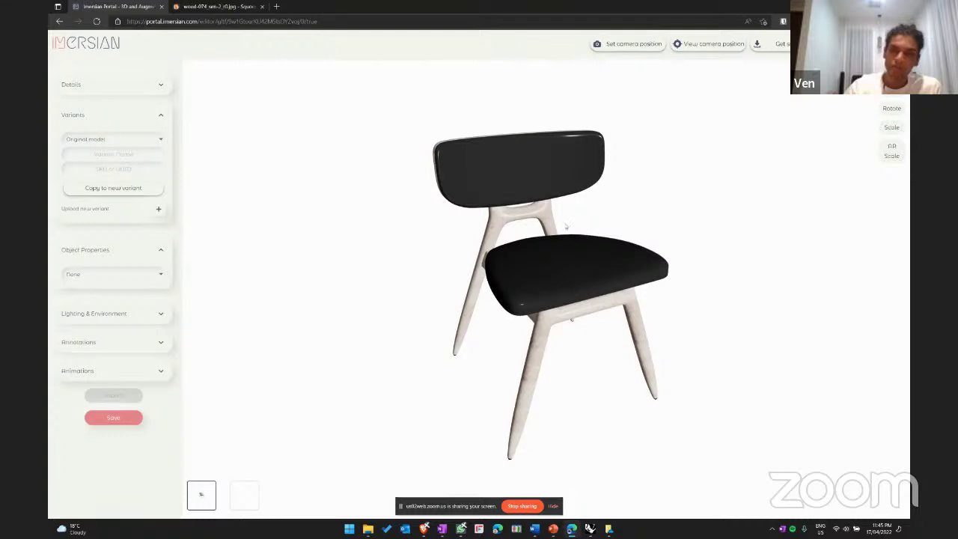
# - Move the view away from the chair and restore the saved camera position
pyautogui.scroll(-5, 583, 213)
pyautogui.moveTo(443, 250)
pyautogui.mouseDown()
pyautogui.moveTo(556, 209)
pyautogui.moveTo(604, 217)
pyautogui.moveTo(466, 256)
pyautogui.moveTo(480, 230)
pyautogui.moveTo(432, 252)
pyautogui.mouseUp()
pyautogui.scroll(-3, 539, 239)
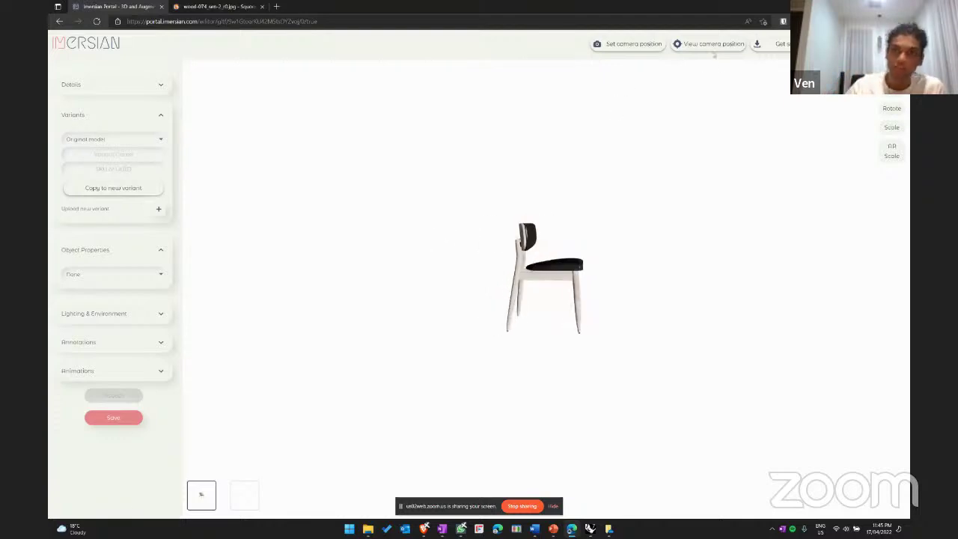
pyautogui.click(712, 45)
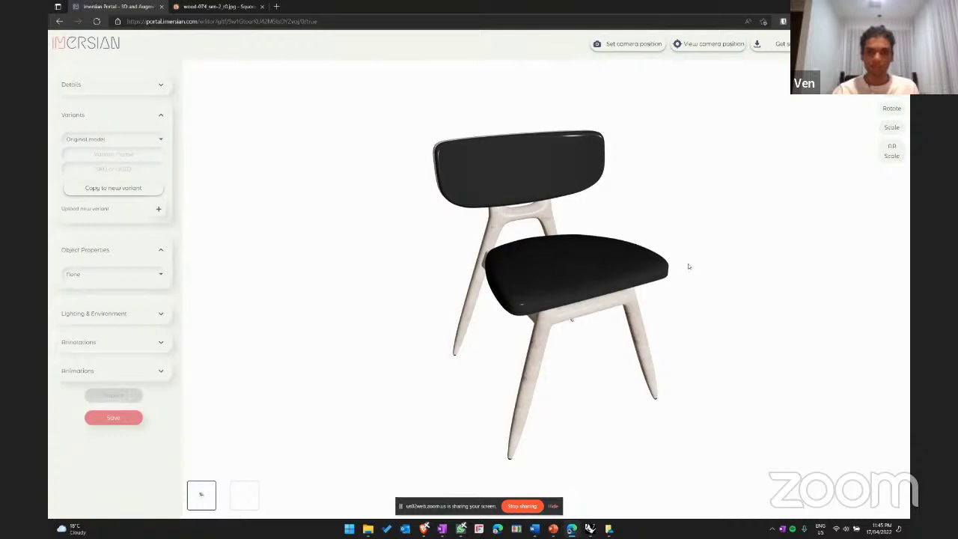
# - Collapse and reopen the object properties, then select the seat object Box183 on the original model
pyautogui.click(158, 250)
pyautogui.click(160, 252)
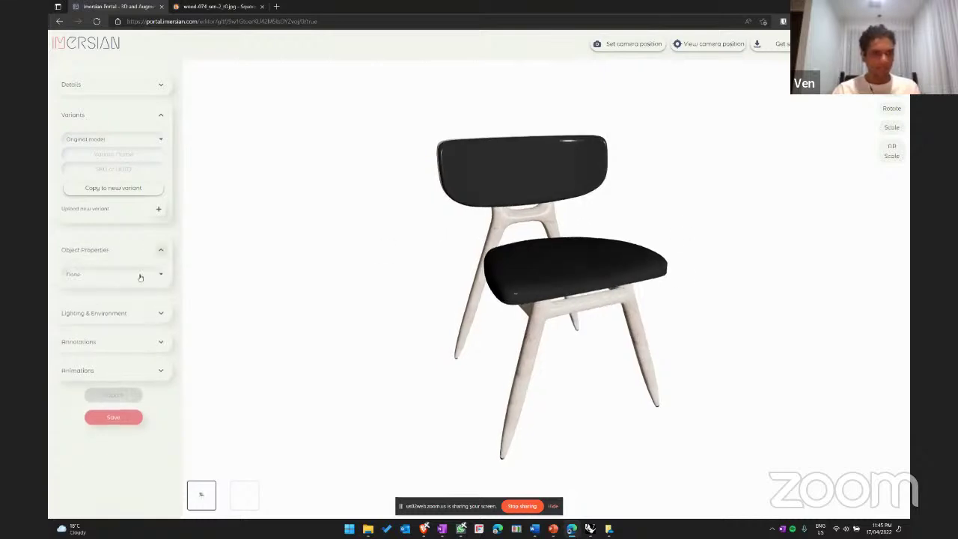
pyautogui.click(153, 277)
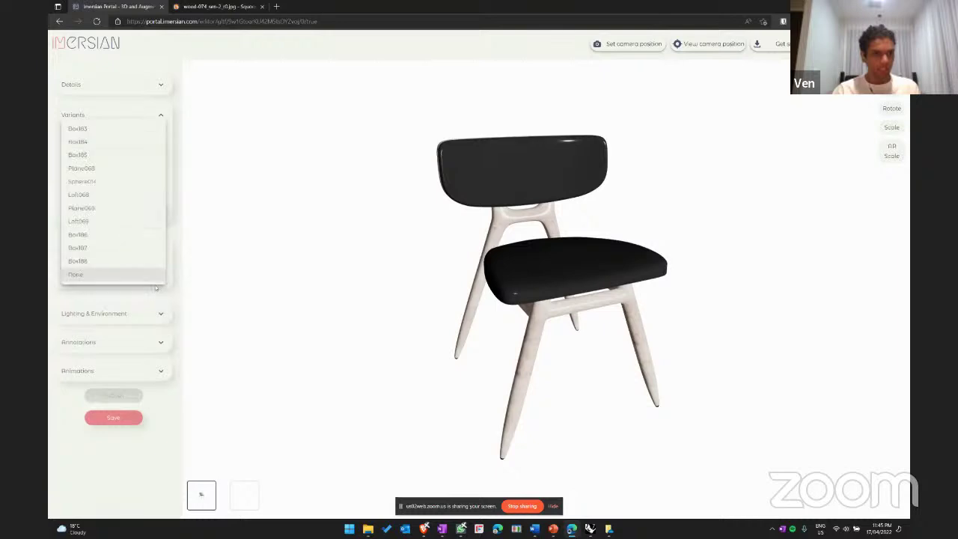
pyautogui.click(84, 129)
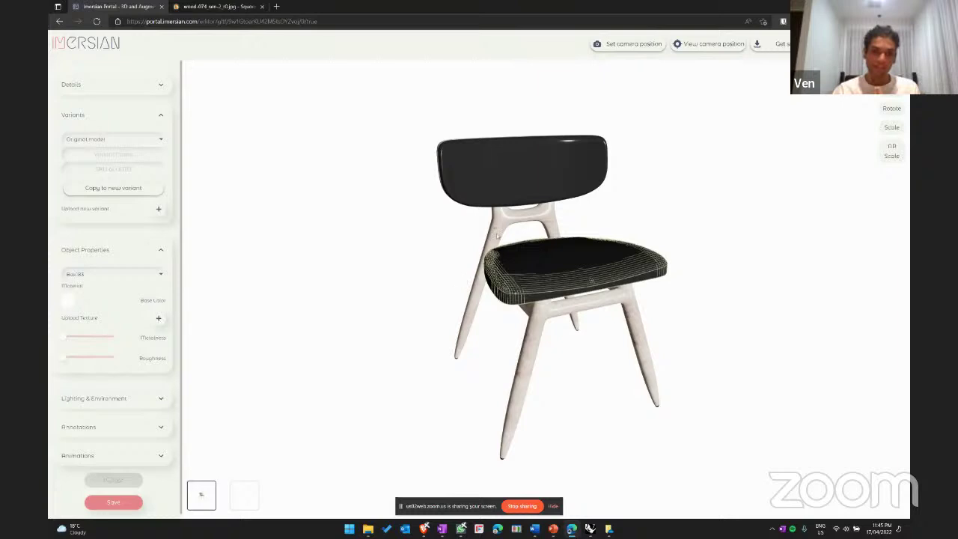
# - Examine the highlighted seat and the chair's frame from behind, below and the front
pyautogui.moveTo(576, 262); pyautogui.dragTo(483, 273)
pyautogui.scroll(5, 455, 302)
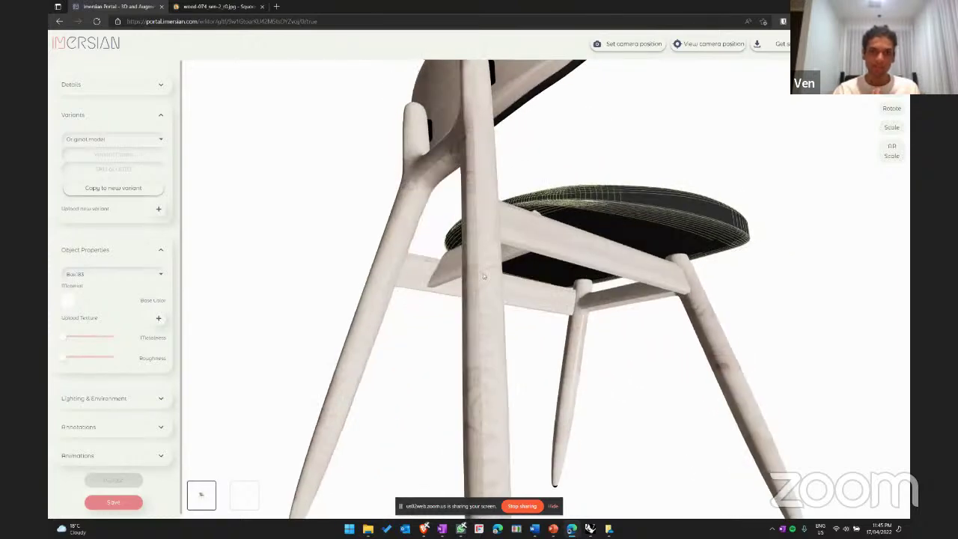
pyautogui.scroll(-4, 510, 323)
pyautogui.moveTo(510, 322); pyautogui.dragTo(326, 328)
pyautogui.moveTo(529, 298)
pyautogui.mouseDown()
pyautogui.moveTo(478, 321)
pyautogui.moveTo(532, 299)
pyautogui.mouseUp()
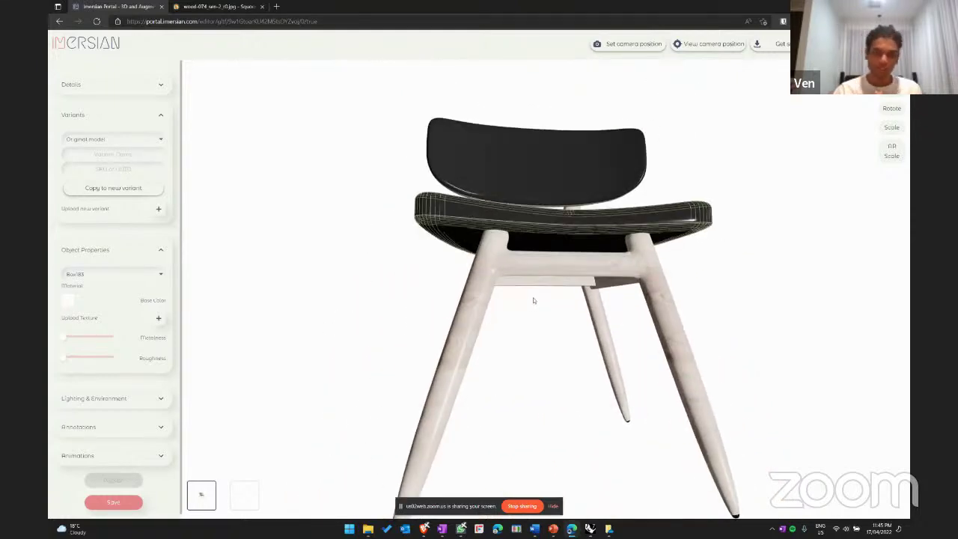
pyautogui.moveTo(485, 275); pyautogui.dragTo(536, 313)
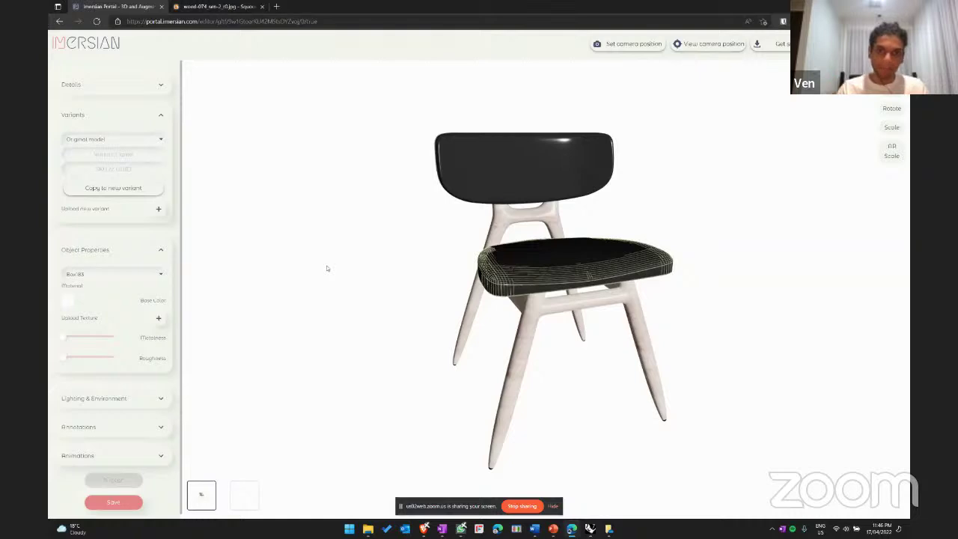
pyautogui.moveTo(322, 269); pyautogui.dragTo(465, 307)
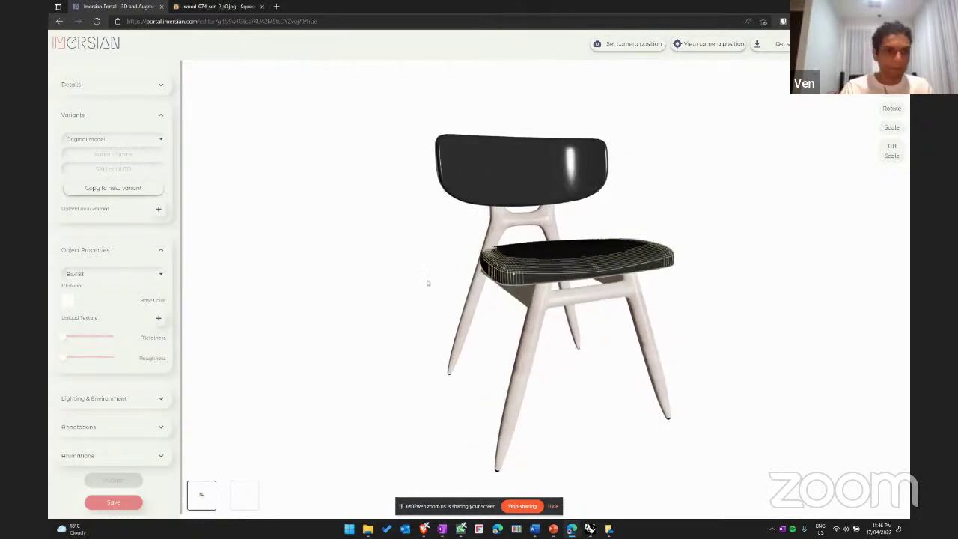
# - Set the original model's object selection to None and switch to the Chair 2 variant
pyautogui.click(133, 274)
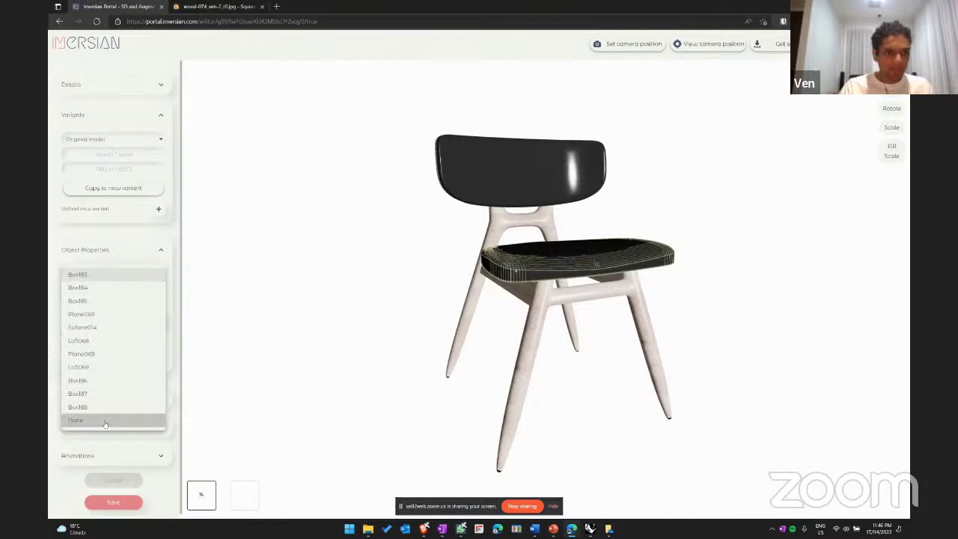
pyautogui.click(105, 421)
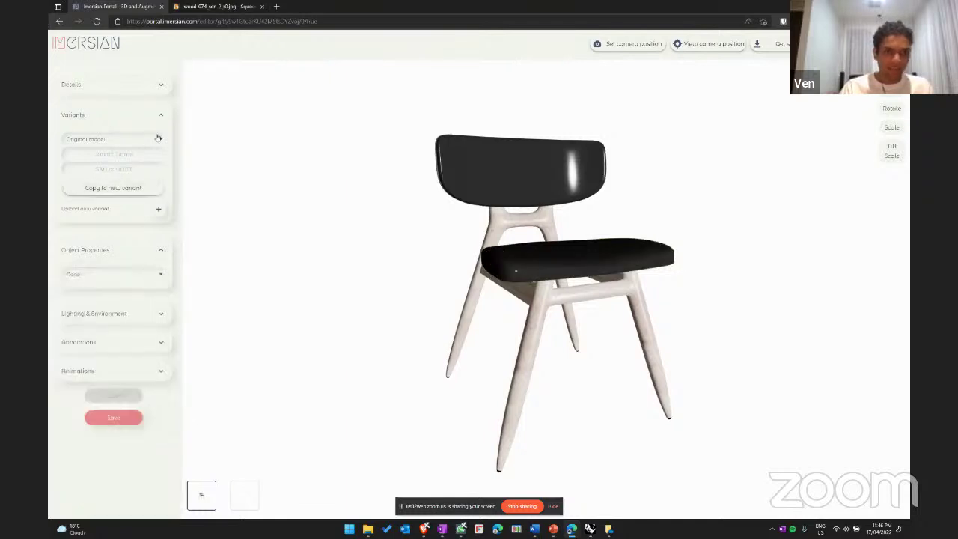
pyautogui.click(150, 141)
pyautogui.click(113, 156)
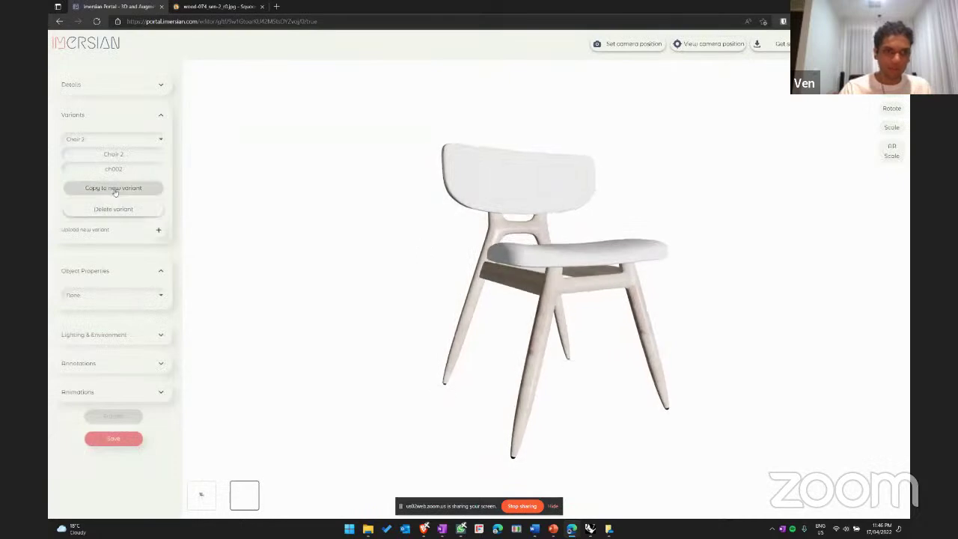
# - Open the upload for a new variant, leave it without choosing a file, and inspect the Chair 2 model
pyautogui.click(158, 230)
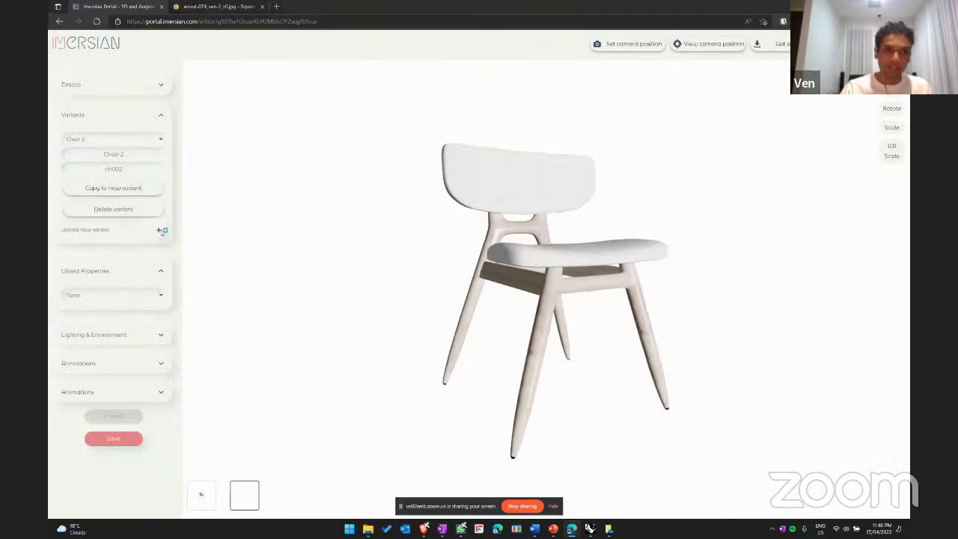
pyautogui.click(633, 252)
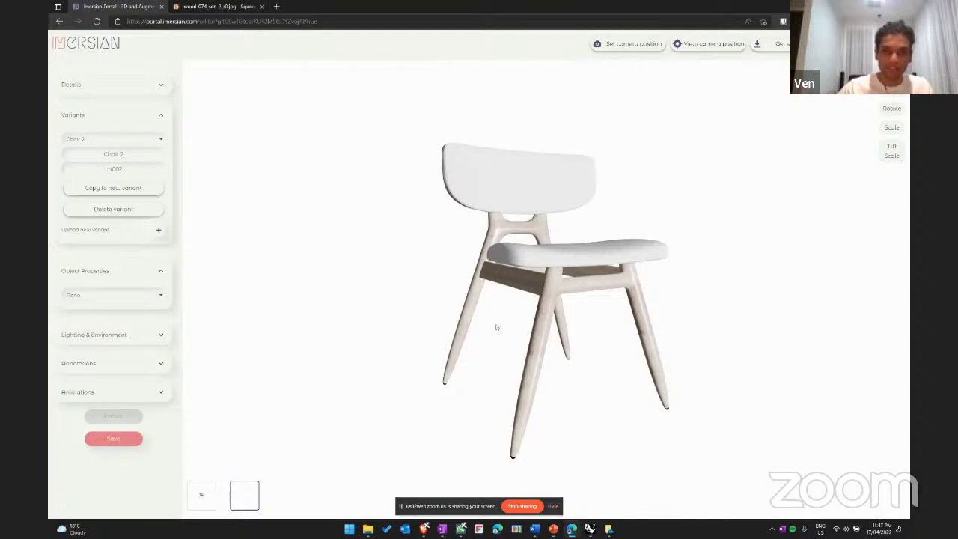
pyautogui.moveTo(420, 321); pyautogui.dragTo(444, 323)
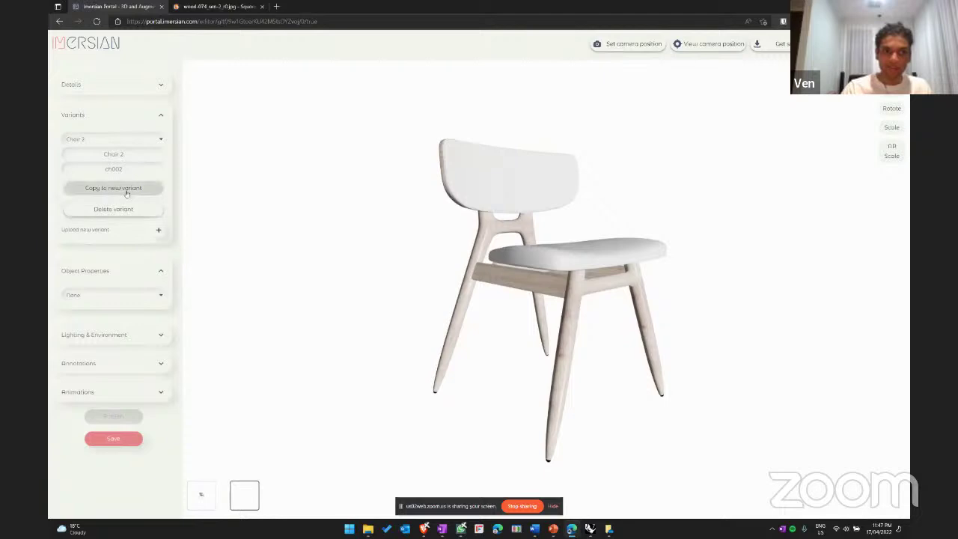
pyautogui.moveTo(579, 230); pyautogui.dragTo(553, 243)
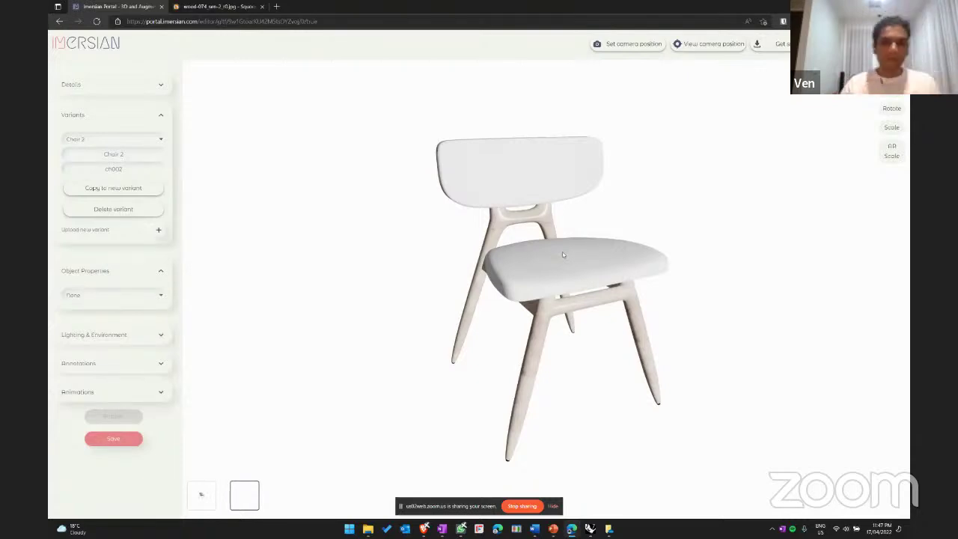
# - In the lighting and environment settings, set the direct lighting intensity to 3.7 and the ambient lighting intensity to 1.2
pyautogui.click(159, 117)
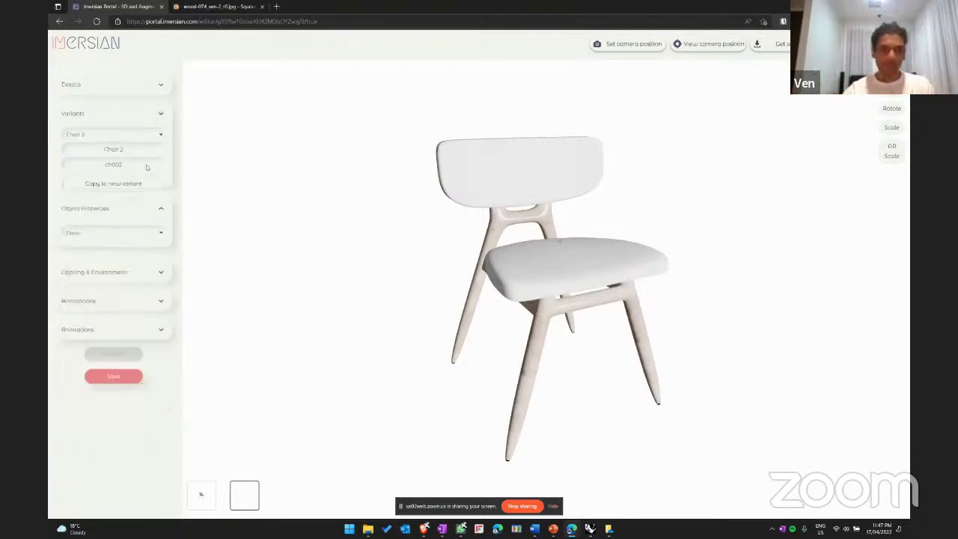
pyautogui.click(157, 208)
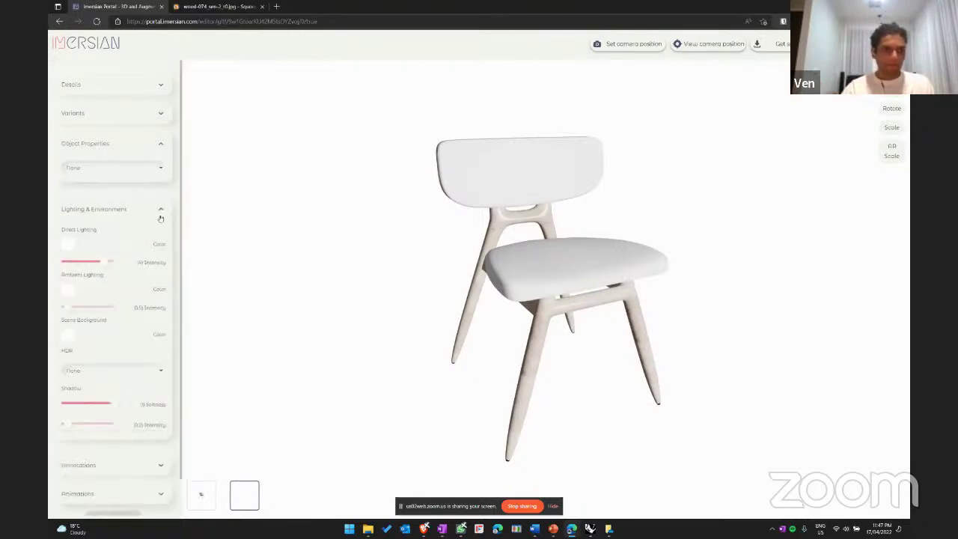
pyautogui.moveTo(374, 256); pyautogui.dragTo(391, 280)
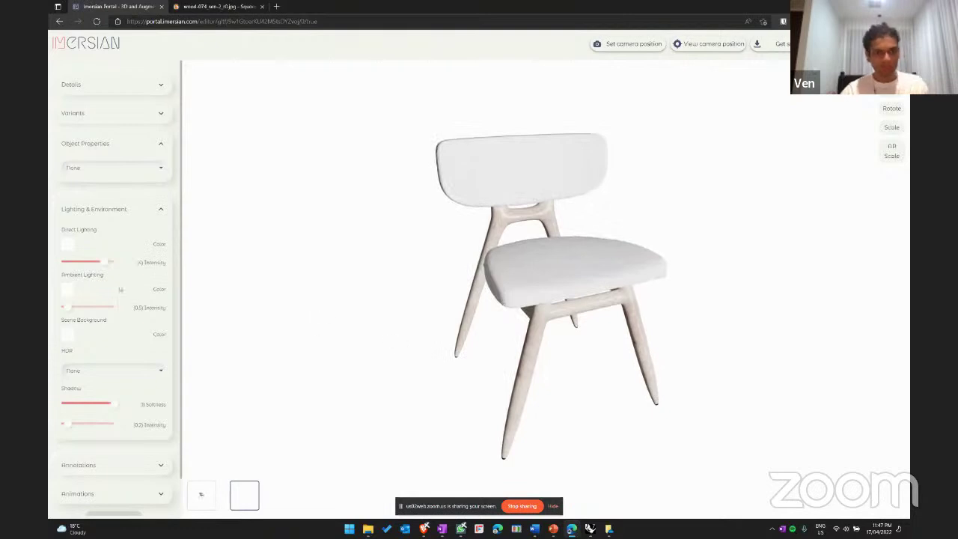
pyautogui.moveTo(109, 263)
pyautogui.mouseDown()
pyautogui.moveTo(72, 262)
pyautogui.moveTo(101, 262)
pyautogui.mouseUp()
pyautogui.moveTo(66, 307); pyautogui.dragTo(71, 306)
# - Change the ambient lighting color to dark red and check its effect on the chair
pyautogui.click(68, 288)
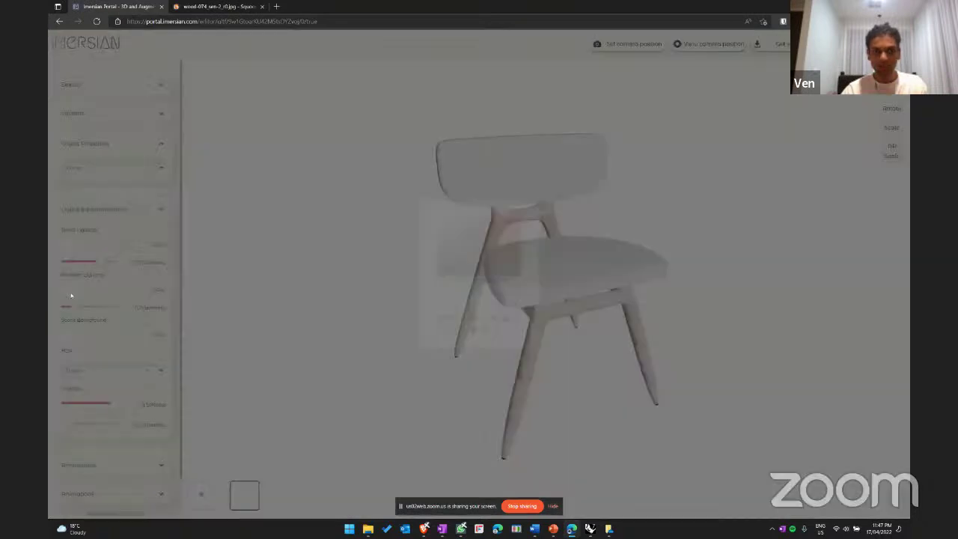
pyautogui.click(494, 226)
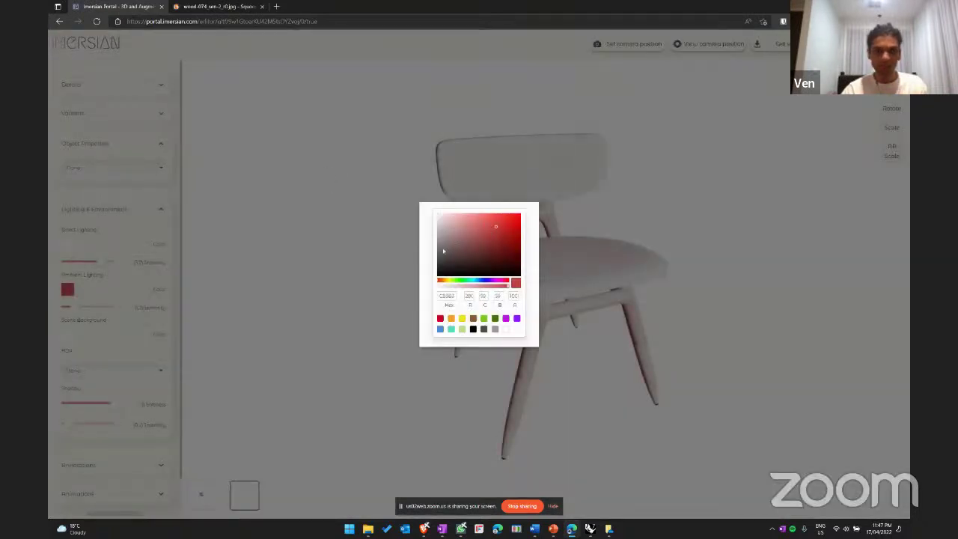
pyautogui.click(496, 246)
pyautogui.click(385, 285)
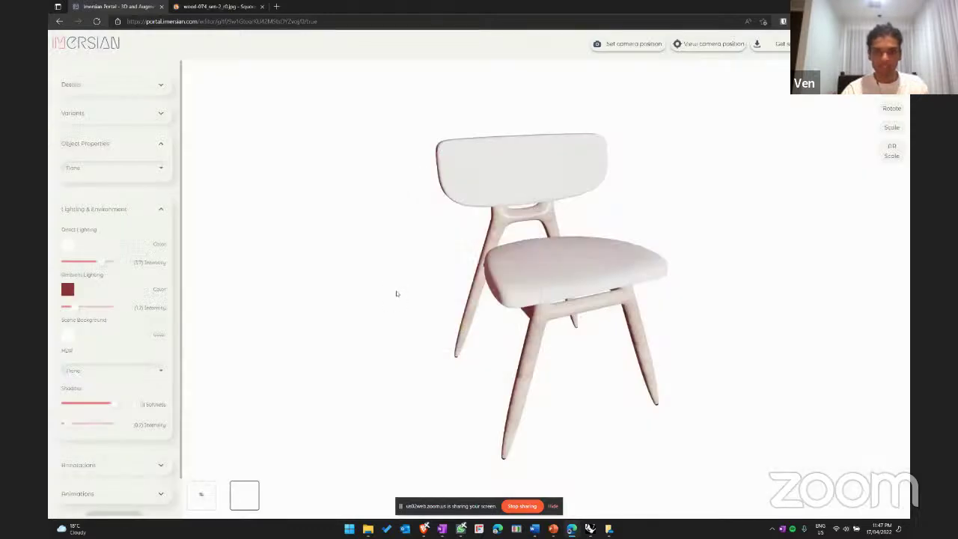
pyautogui.moveTo(397, 293)
pyautogui.mouseDown()
pyautogui.moveTo(292, 292)
pyautogui.moveTo(409, 284)
pyautogui.mouseUp()
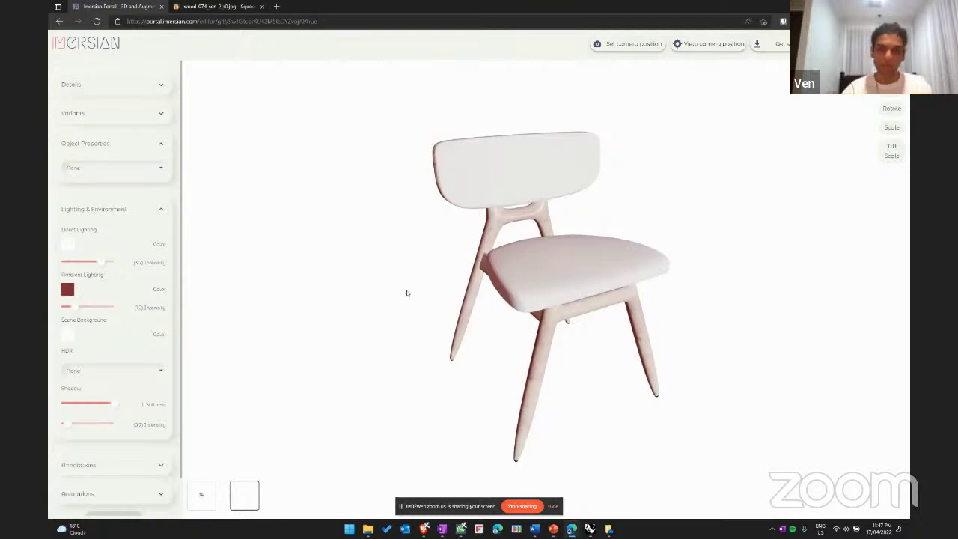
# - Change the scene background color to pale yellow and check the chair against it
pyautogui.click(72, 338)
pyautogui.moveTo(449, 239); pyautogui.dragTo(451, 216)
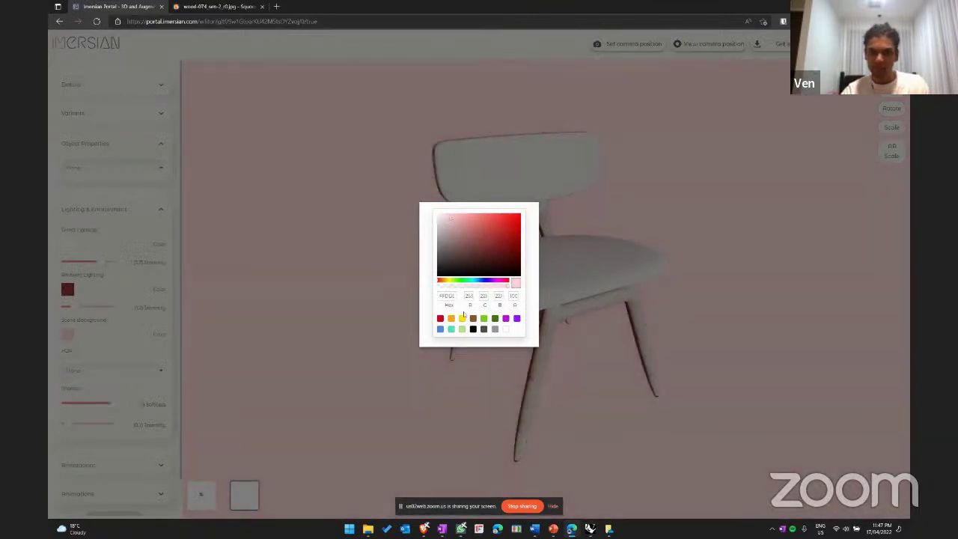
pyautogui.click(462, 319)
pyautogui.click(449, 217)
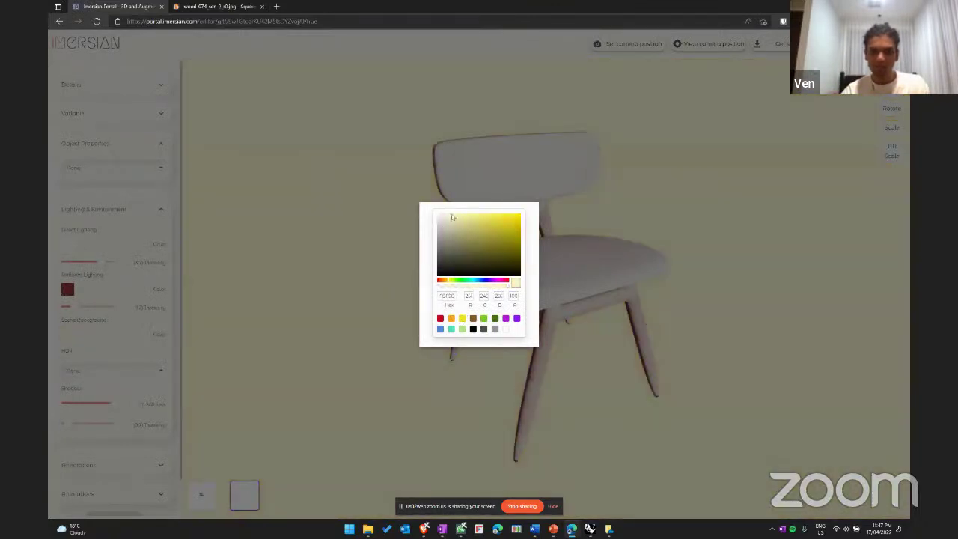
pyautogui.click(357, 130)
pyautogui.moveTo(395, 263); pyautogui.dragTo(417, 281)
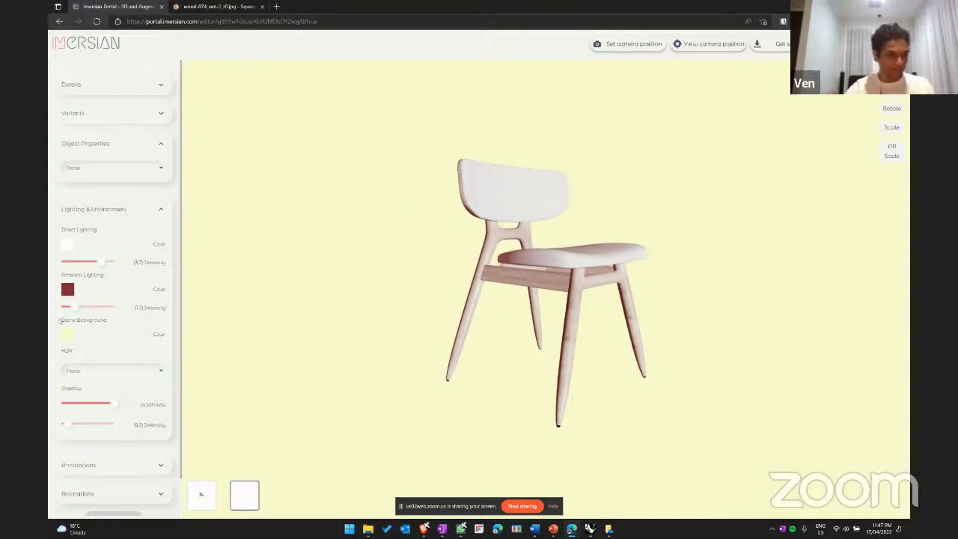
# - Set the HDR environment to Imersian studio and check the chair's lighting
pyautogui.click(116, 372)
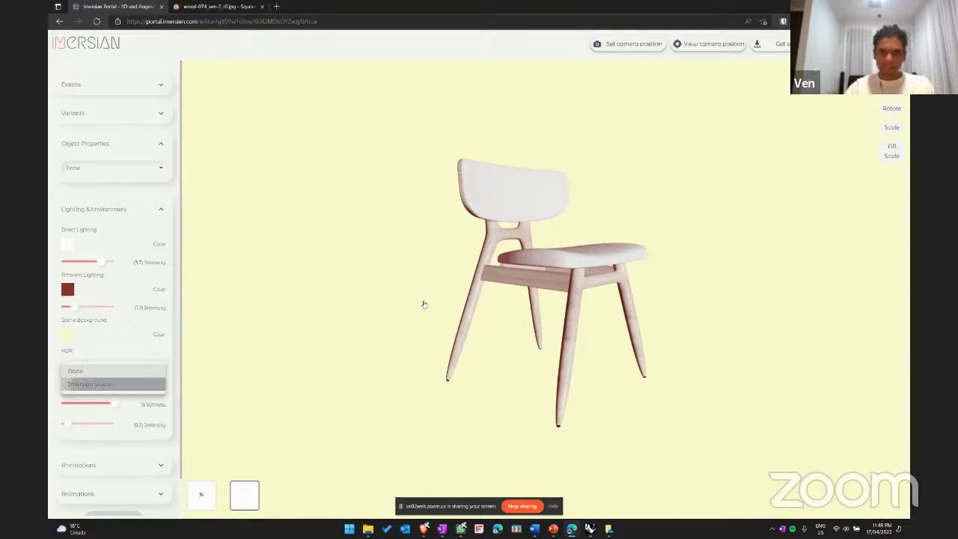
pyautogui.press('Return')
pyautogui.moveTo(434, 299); pyautogui.dragTo(387, 342)
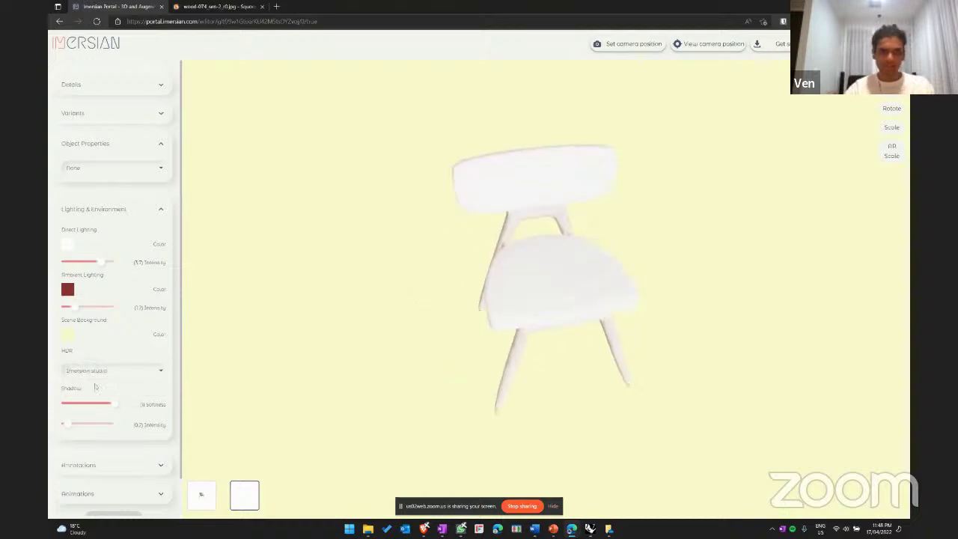
pyautogui.click(133, 376)
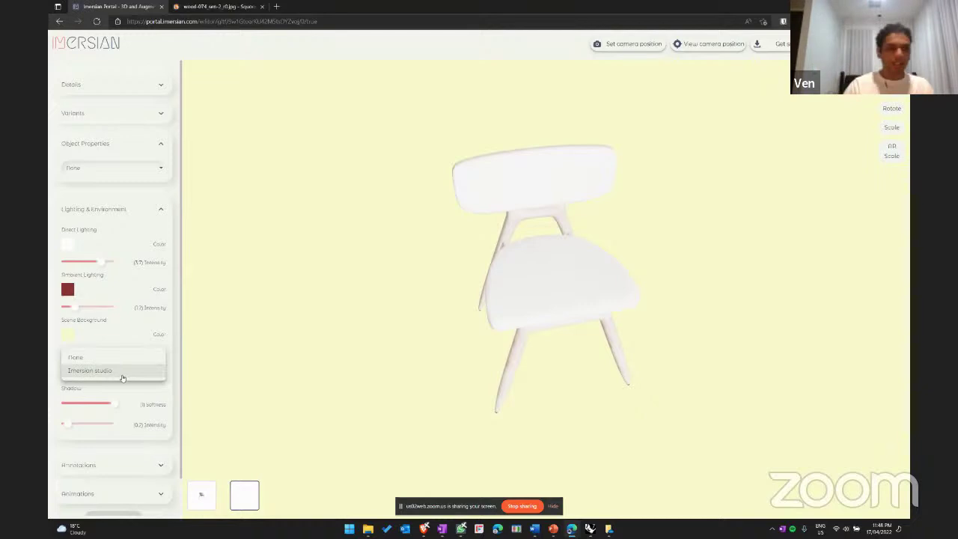
pyautogui.click(107, 441)
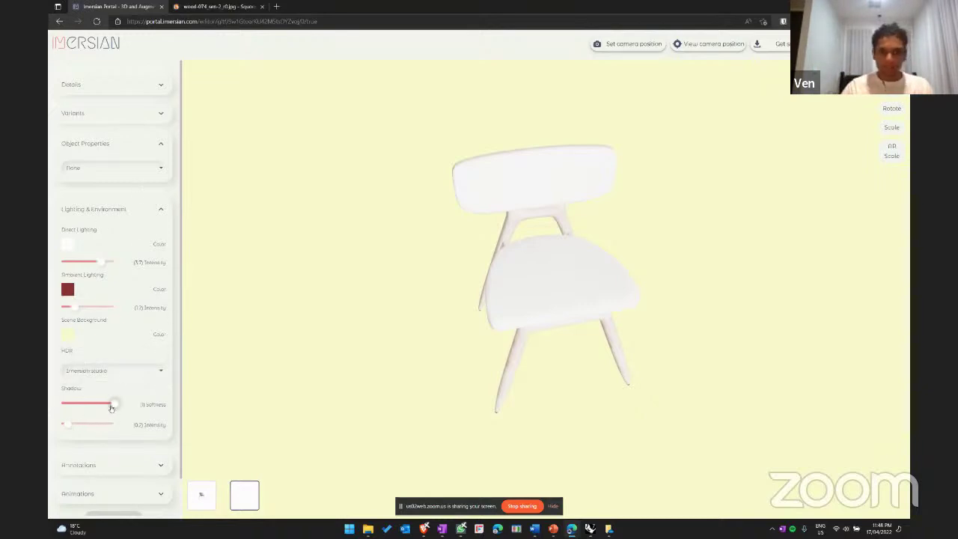
# - Adjust the chair's shadow, setting its softness to 0.75 and its intensity to 0.4
pyautogui.click(67, 425)
pyautogui.click(68, 425)
pyautogui.moveTo(68, 425); pyautogui.dragTo(66, 424)
pyautogui.moveTo(400, 369); pyautogui.dragTo(472, 358)
pyautogui.moveTo(460, 324); pyautogui.dragTo(528, 330)
pyautogui.scroll(-2, 197, 396)
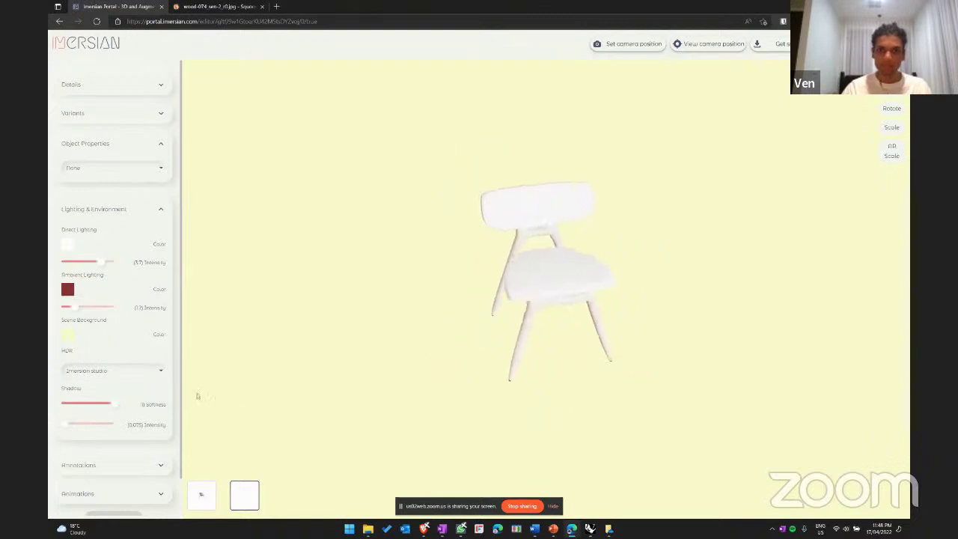
pyautogui.moveTo(105, 410); pyautogui.dragTo(75, 424)
# - Set the HDR environment back to None and inspect the chair's lighting
pyautogui.click(101, 369)
pyautogui.click(98, 358)
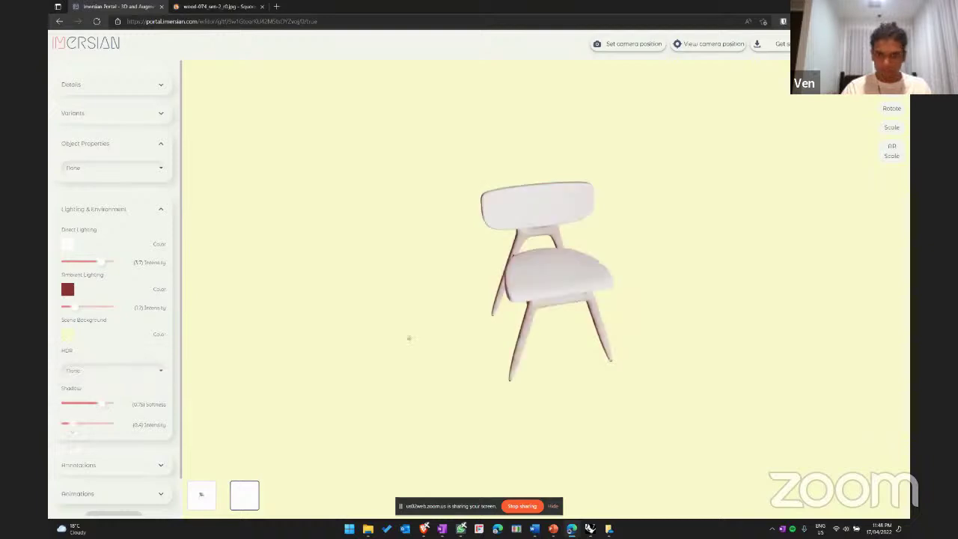
pyautogui.scroll(-1, 134, 451)
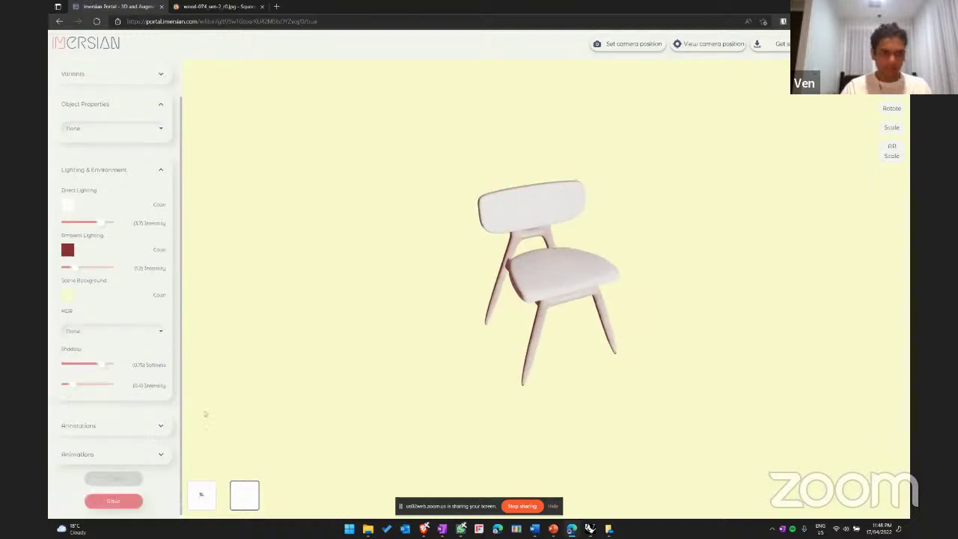
pyautogui.moveTo(631, 239); pyautogui.dragTo(588, 265)
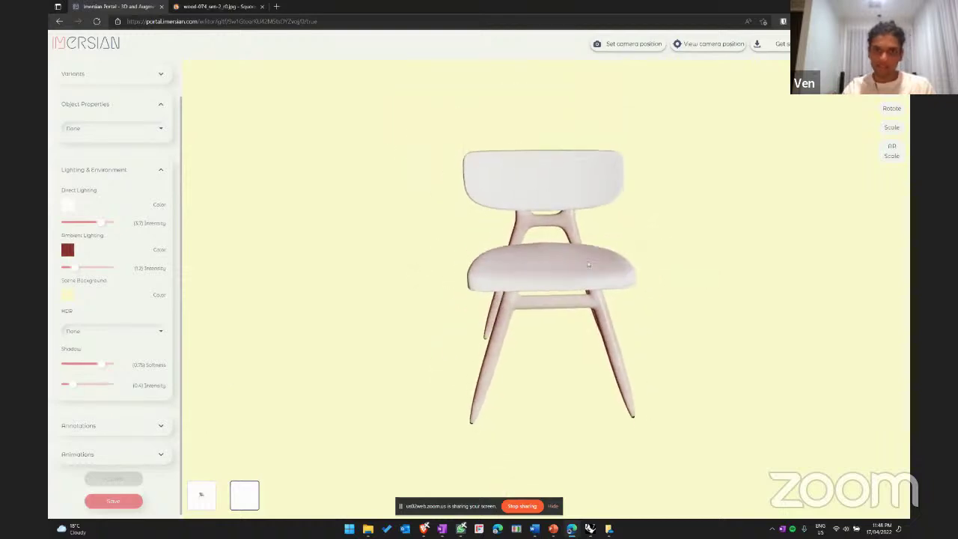
# - Expand the annotations and animations sections and bring the front of the chair into close view
pyautogui.scroll(3, 617, 194)
pyautogui.click(107, 430)
pyautogui.scroll(-1, 123, 470)
pyautogui.click(144, 460)
pyautogui.moveTo(531, 222); pyautogui.dragTo(257, 338)
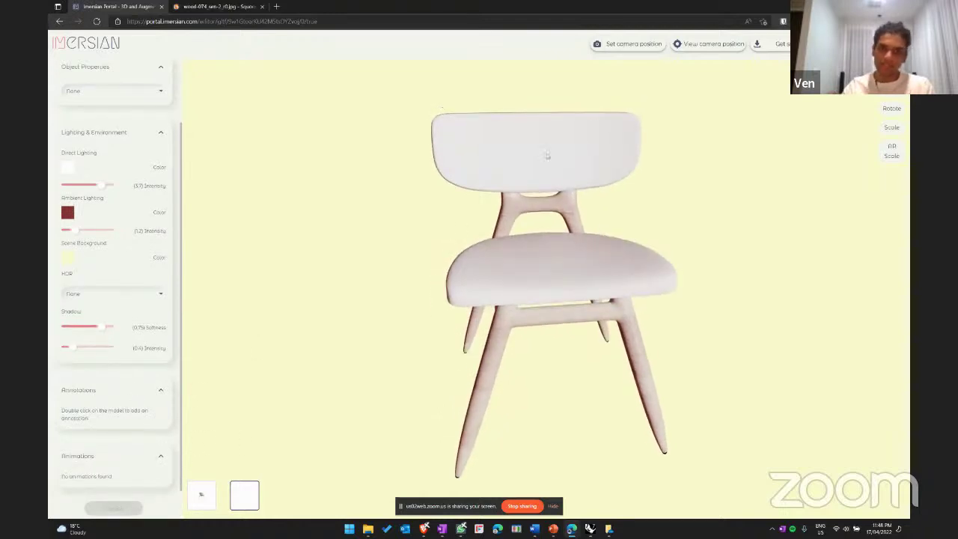
# - Add an annotation reading "backrest" to the chair's backrest
pyautogui.doubleClick(574, 141)
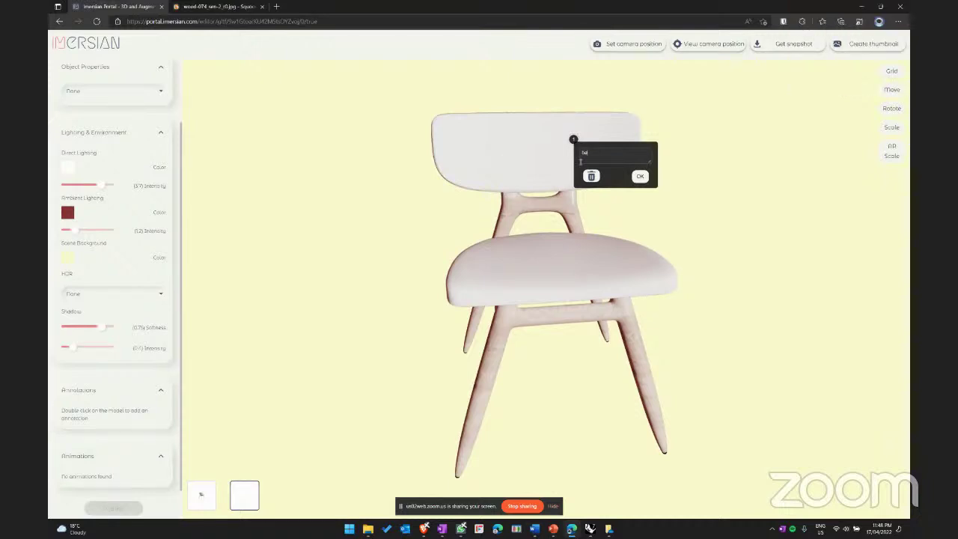
pyautogui.hotkey('ctrl', 'a')
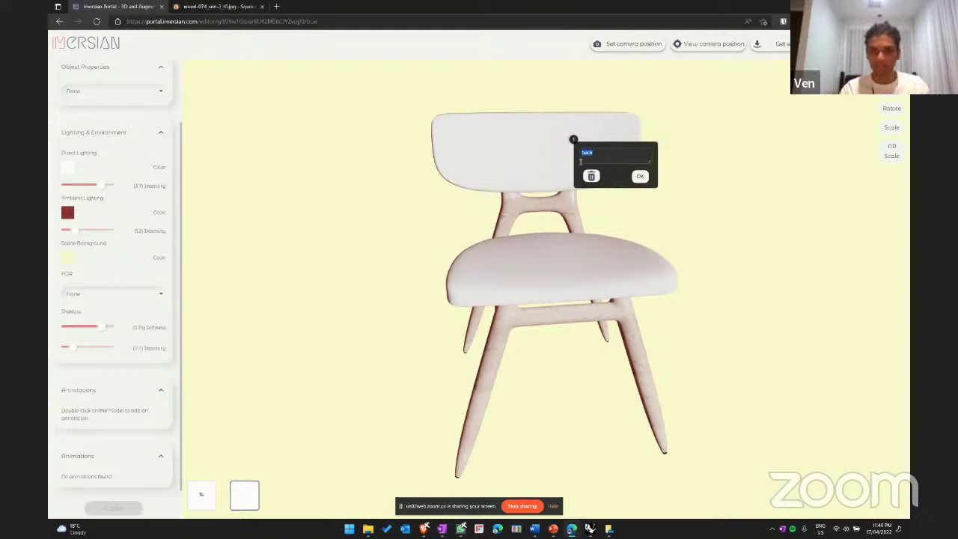
pyautogui.press('Right')
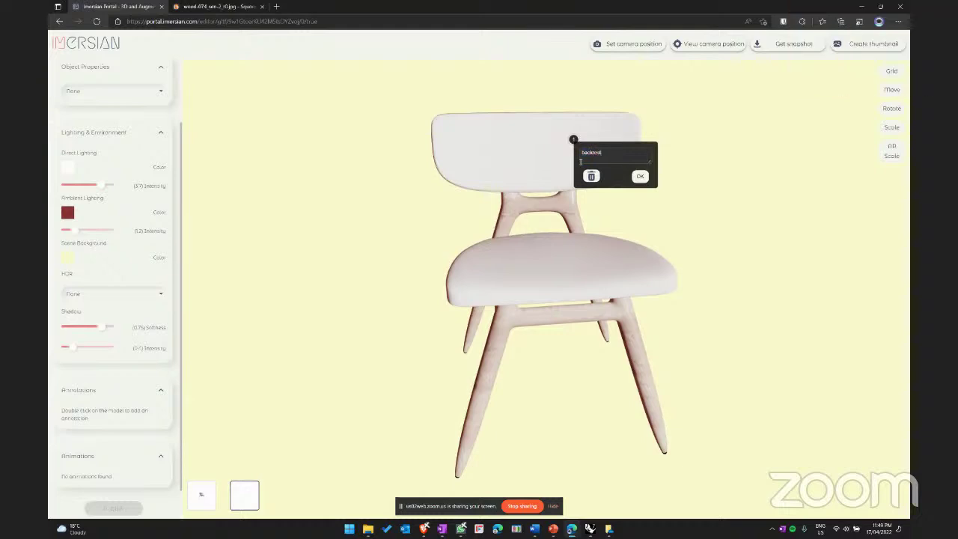
pyautogui.click(640, 175)
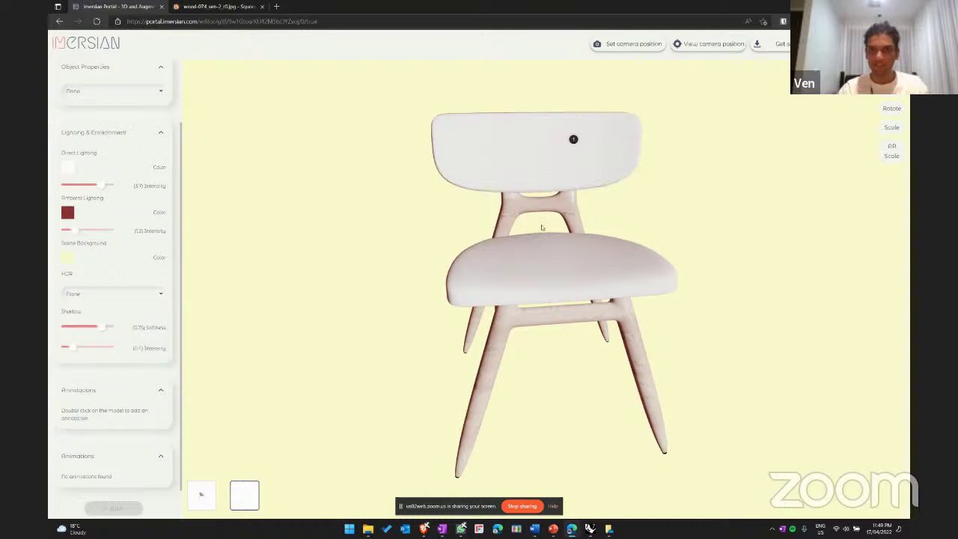
# - Add an annotation reading "Oak Wood Finish" to the chair's front leg and check both annotation markers from several angles
pyautogui.moveTo(543, 229); pyautogui.dragTo(558, 354)
pyautogui.doubleClick(535, 348)
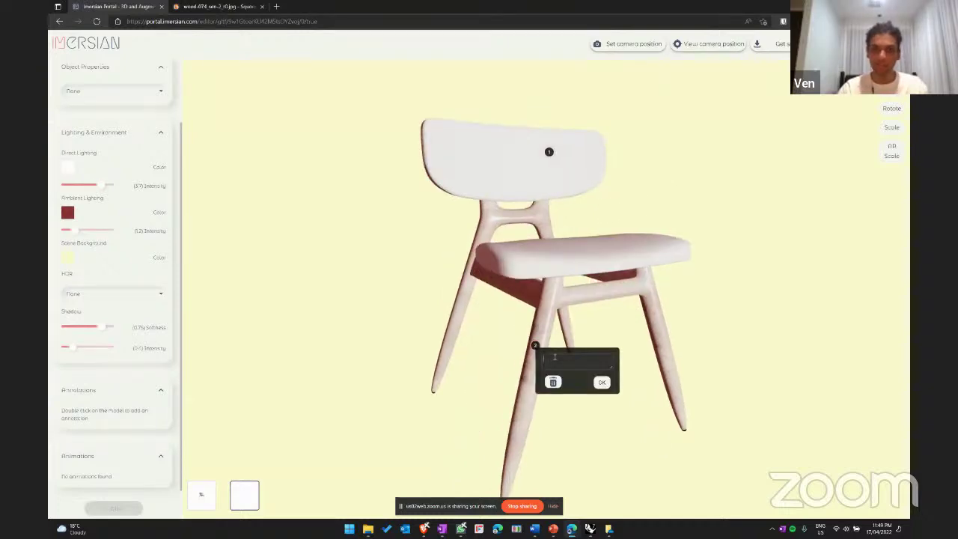
pyautogui.write('Oa')
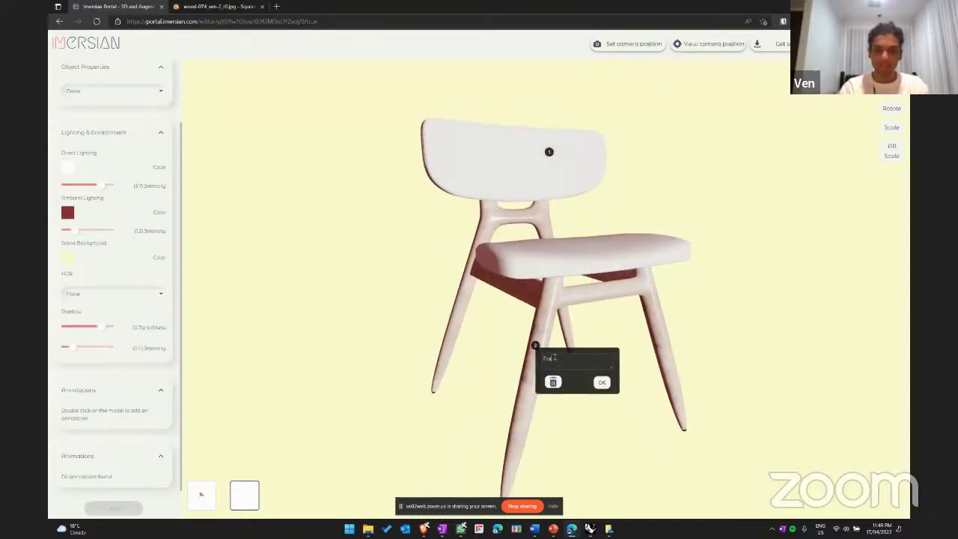
pyautogui.write('k Woo')
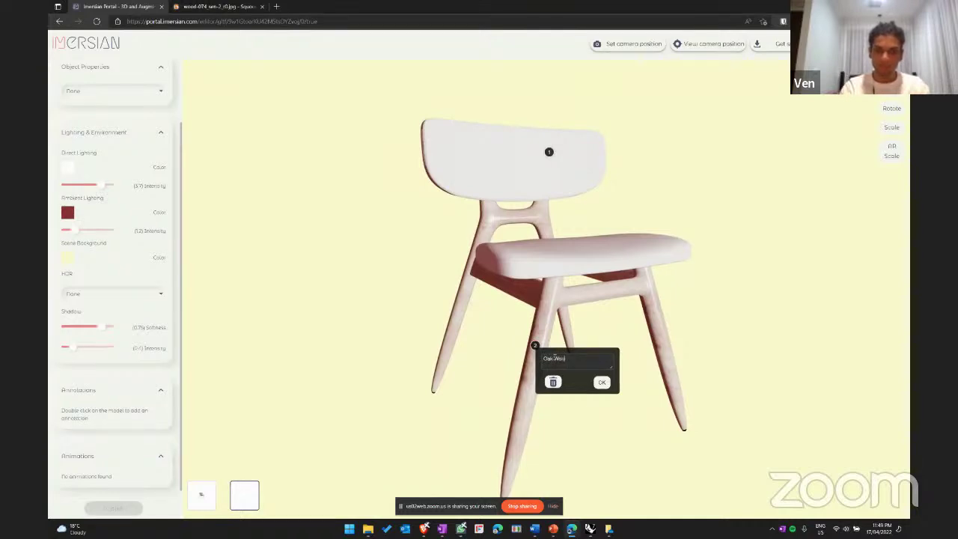
pyautogui.write('d Finish')
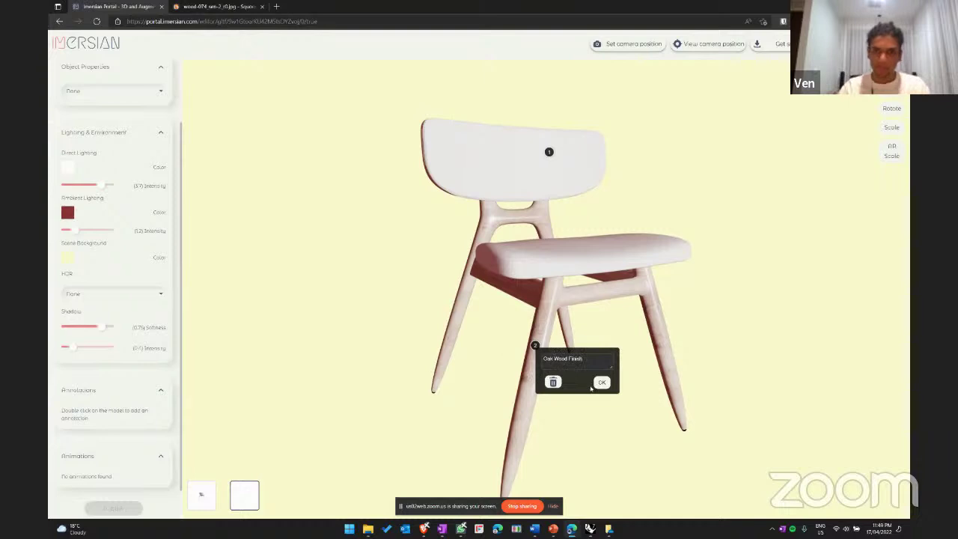
pyautogui.click(601, 383)
pyautogui.moveTo(554, 351); pyautogui.dragTo(527, 320)
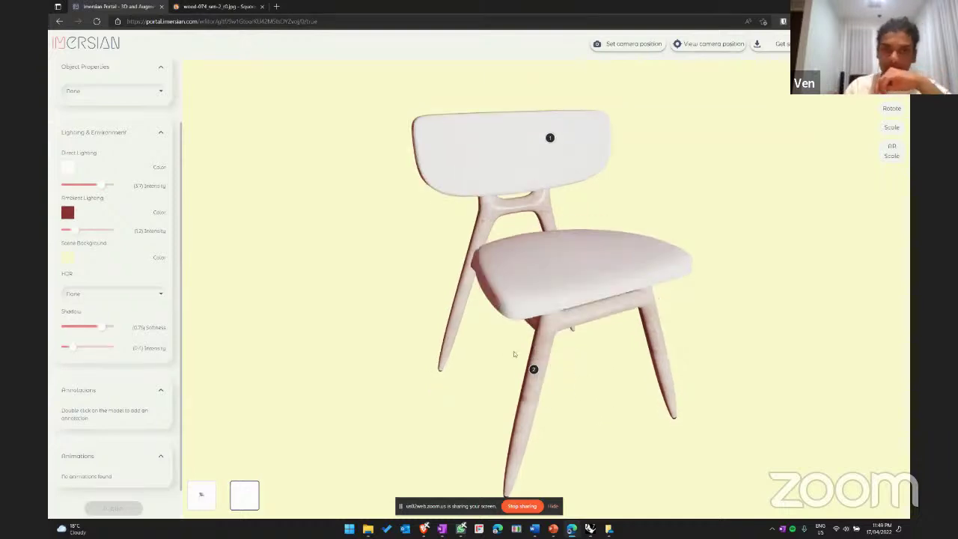
pyautogui.moveTo(551, 326); pyautogui.dragTo(526, 303)
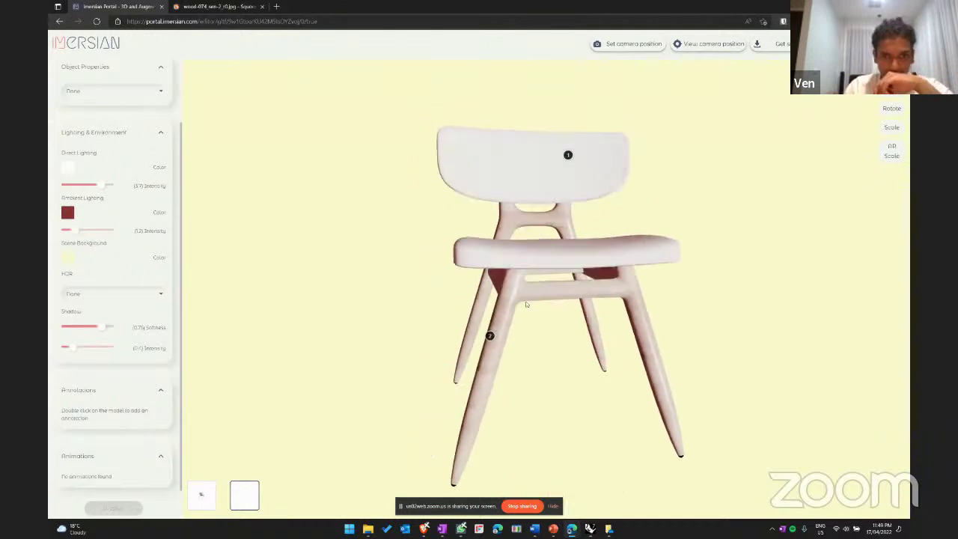
pyautogui.moveTo(344, 378); pyautogui.dragTo(377, 380)
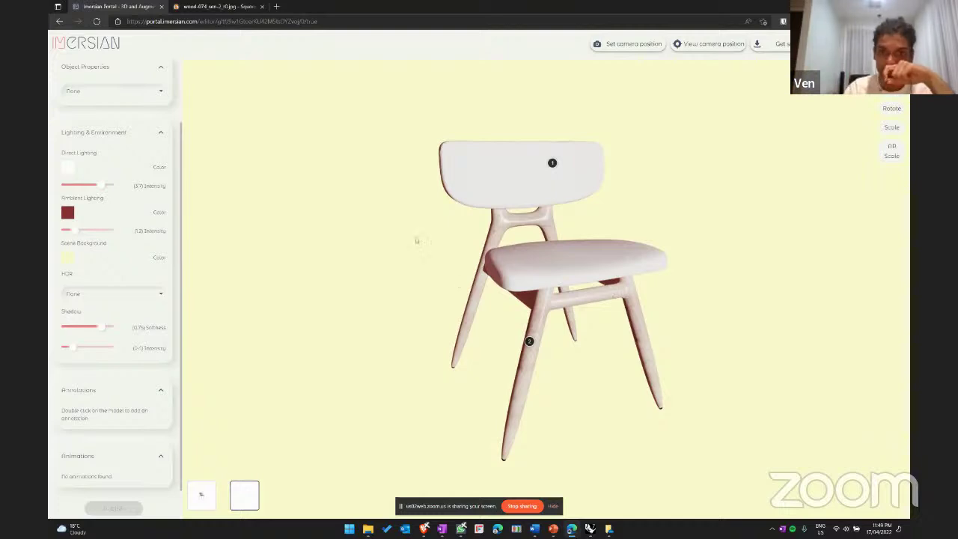
pyautogui.moveTo(390, 283); pyautogui.dragTo(322, 272)
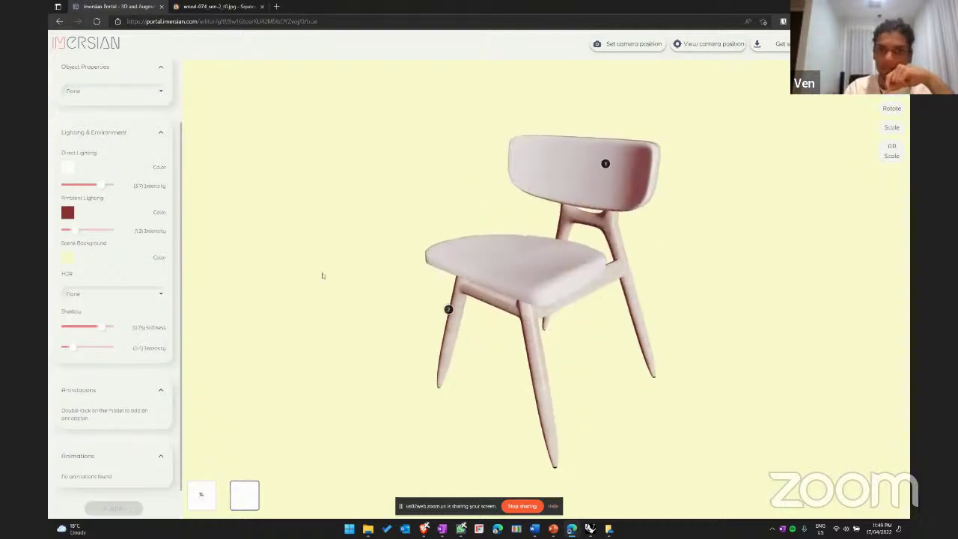
# - Open imersian.com in a new browser tab and browse its 3D/AR Gallery to the carousel showing model variants
pyautogui.click(277, 7)
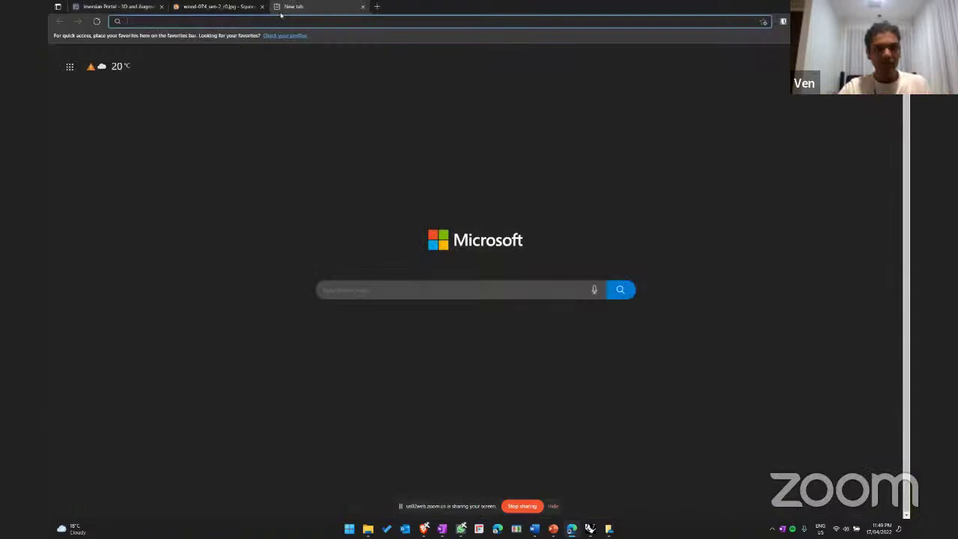
pyautogui.write('imersian.com')
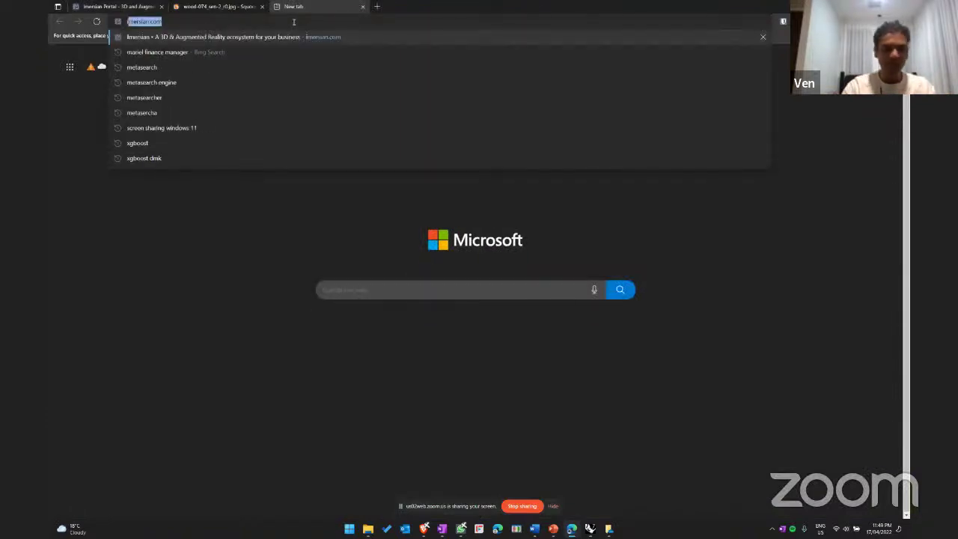
pyautogui.press('Return')
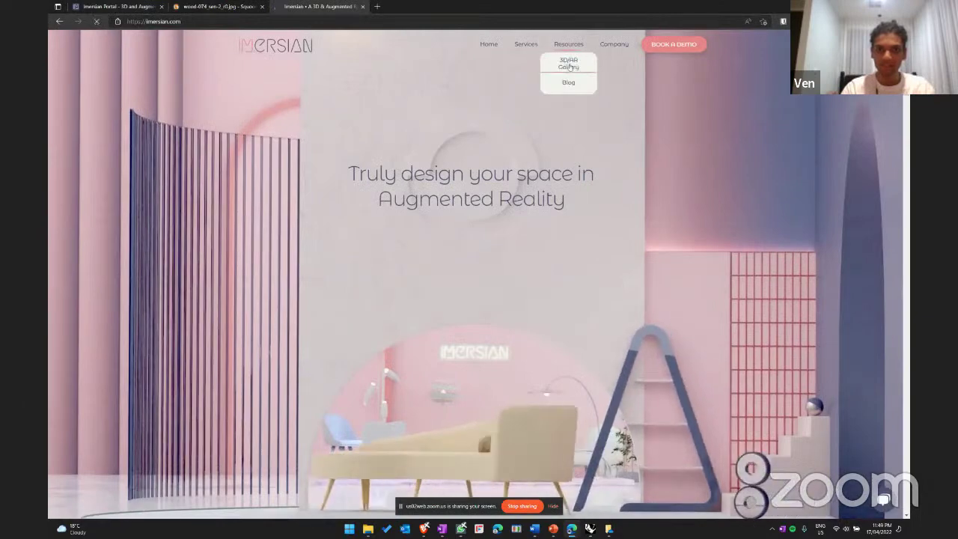
pyautogui.click(568, 63)
pyautogui.scroll(-6, 504, 336)
pyautogui.scroll(3, 504, 336)
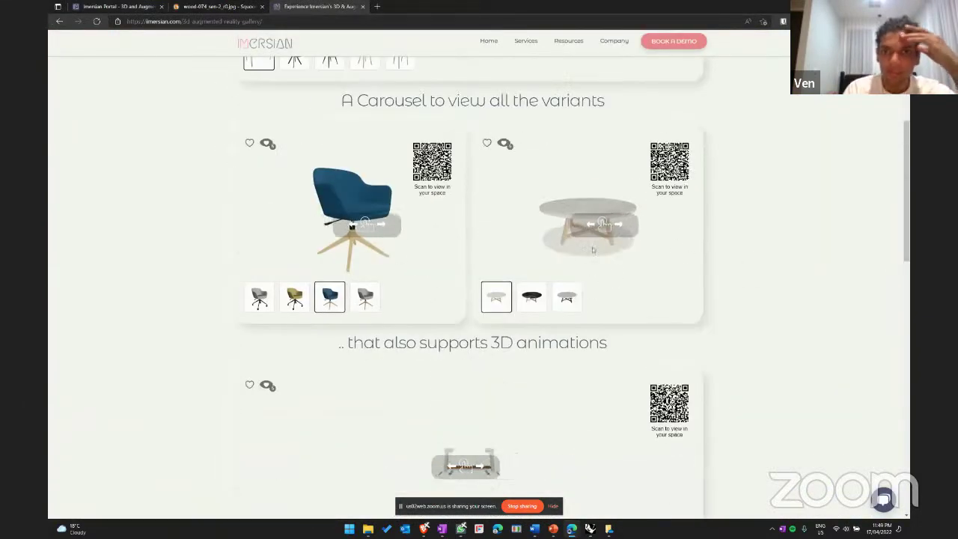
# - View the carousel's round table from above, switch through its black and grey marble variants, and bring up the 3D animations example
pyautogui.moveTo(592, 238); pyautogui.dragTo(589, 264)
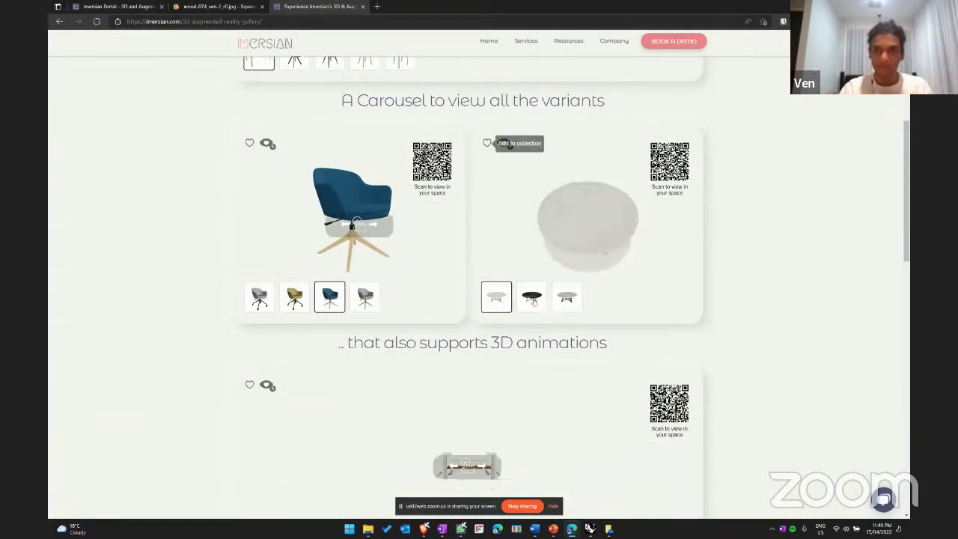
pyautogui.click(531, 299)
pyautogui.click(567, 299)
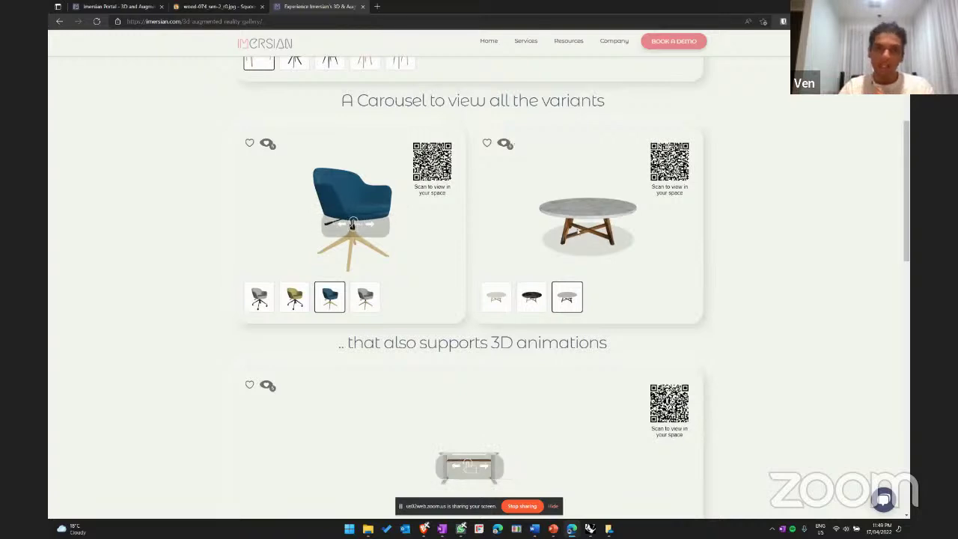
pyautogui.scroll(-7, 736, 243)
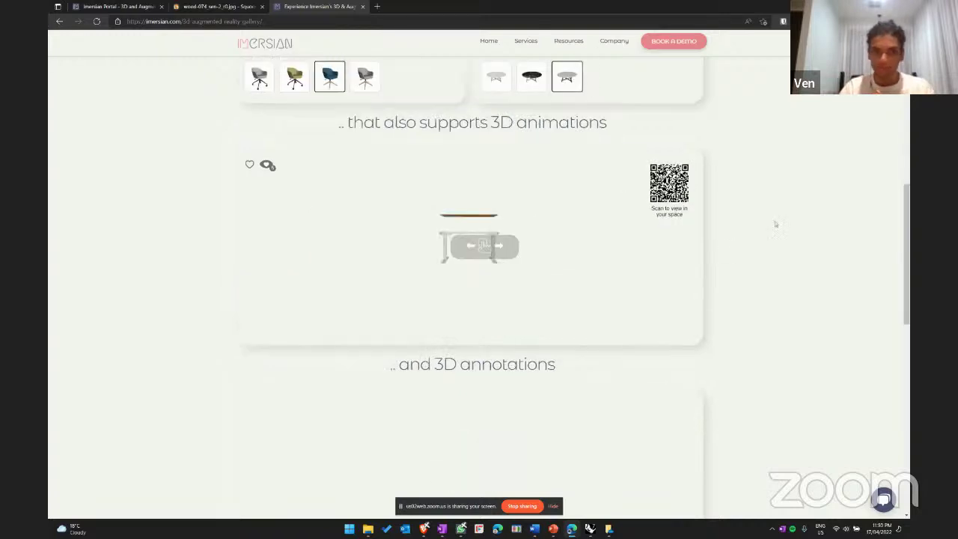
pyautogui.moveTo(542, 173)
pyautogui.mouseDown()
pyautogui.moveTo(479, 168)
pyautogui.moveTo(534, 155)
pyautogui.mouseUp()
# - Expand all five annotations on the coffee machine in the 3D annotations example, starting with the drip tray
pyautogui.click(461, 241)
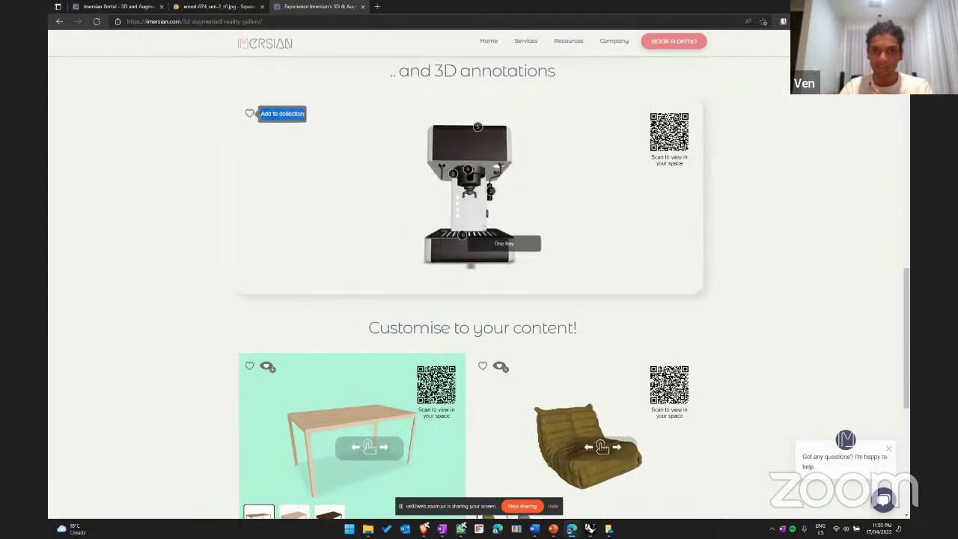
pyautogui.click(490, 200)
pyautogui.click(459, 176)
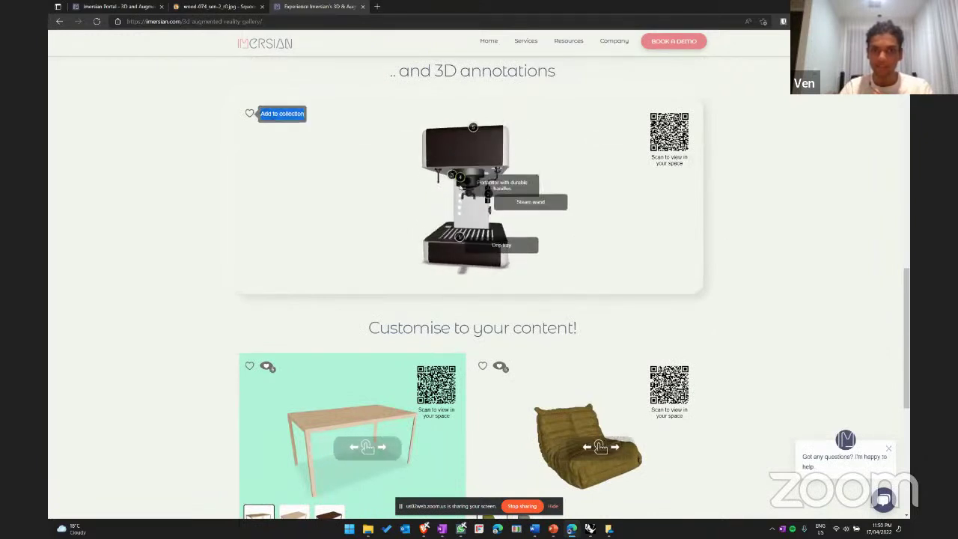
pyautogui.click(454, 175)
pyautogui.click(484, 131)
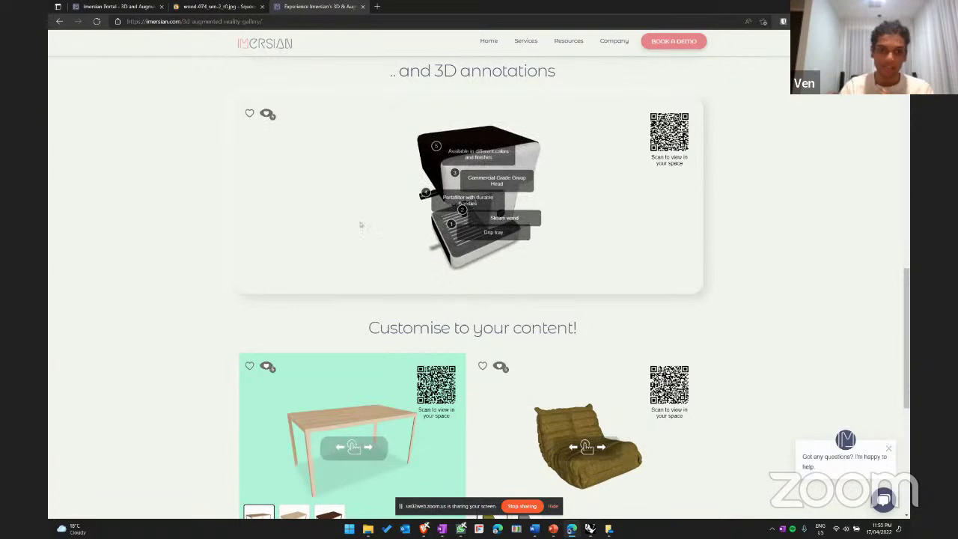
# - Examine the "Customise to your content!" examples and return to the carousel of model variants
pyautogui.scroll(-5, 764, 255)
pyautogui.scroll(3, 753, 256)
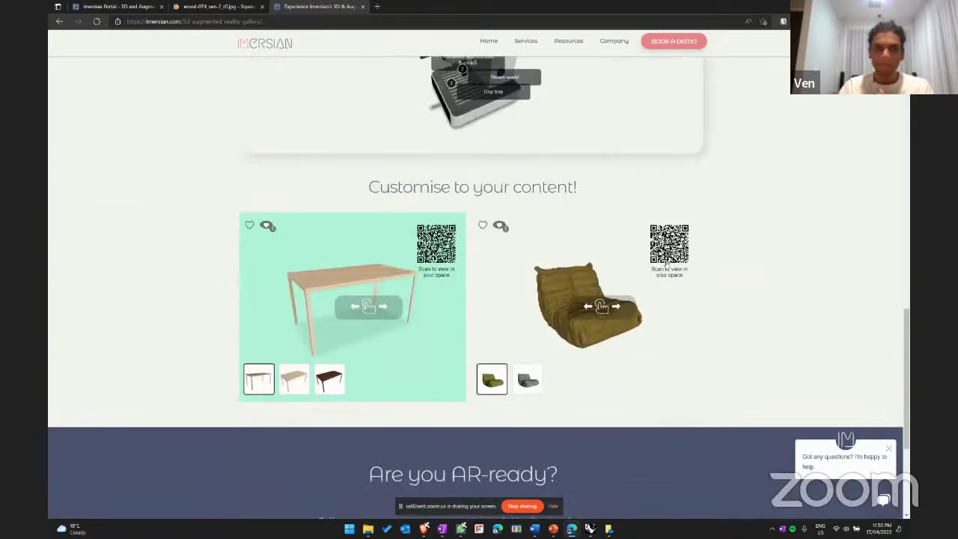
pyautogui.scroll(6, 734, 152)
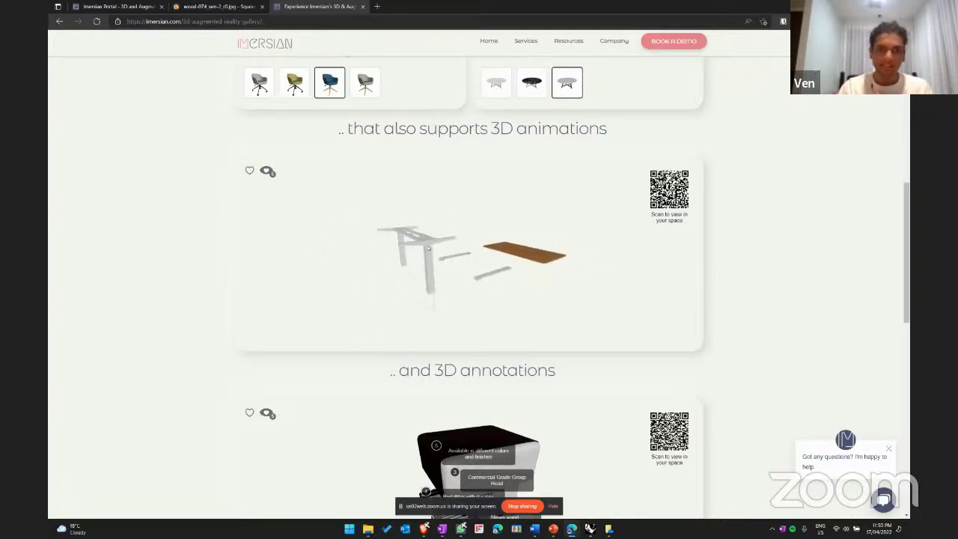
pyautogui.scroll(5, 782, 240)
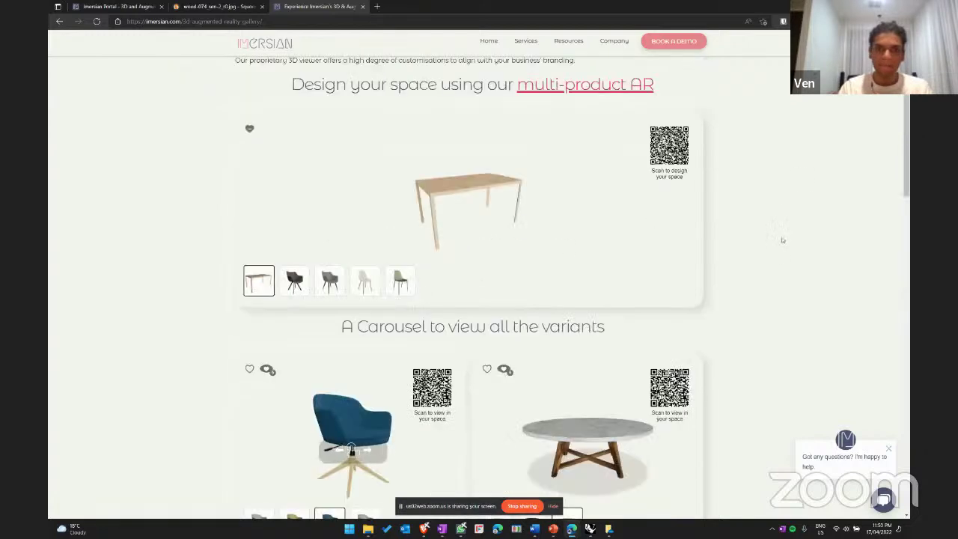
pyautogui.scroll(-1, 580, 328)
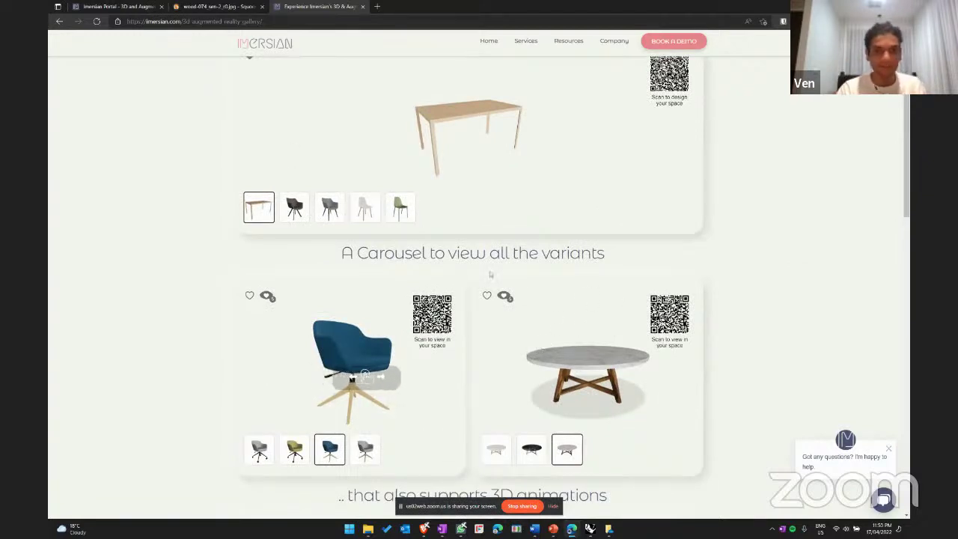
# - Cycle the round table through its three variants, finishing on the grey marble top with dark wooden legs
pyautogui.click(539, 458)
pyautogui.click(506, 455)
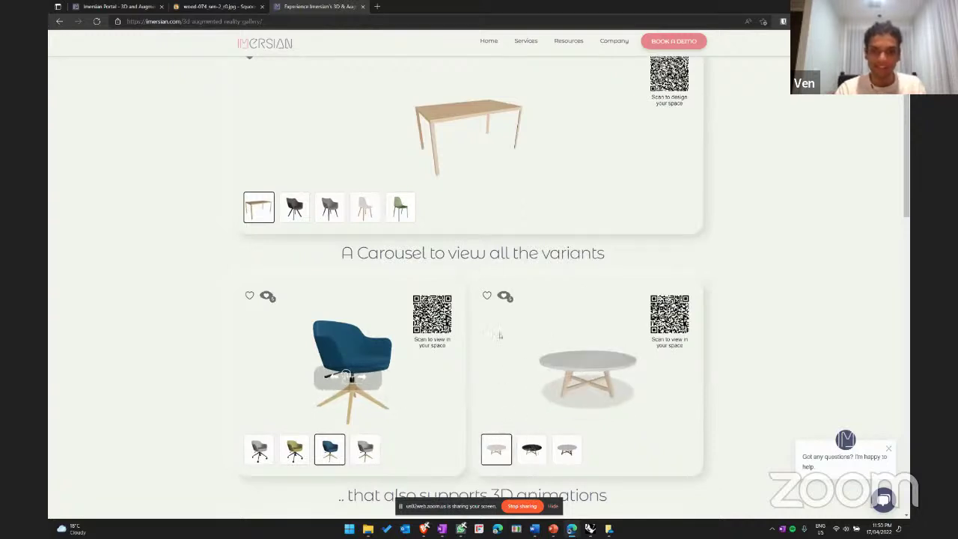
pyautogui.click(531, 452)
pyautogui.click(580, 452)
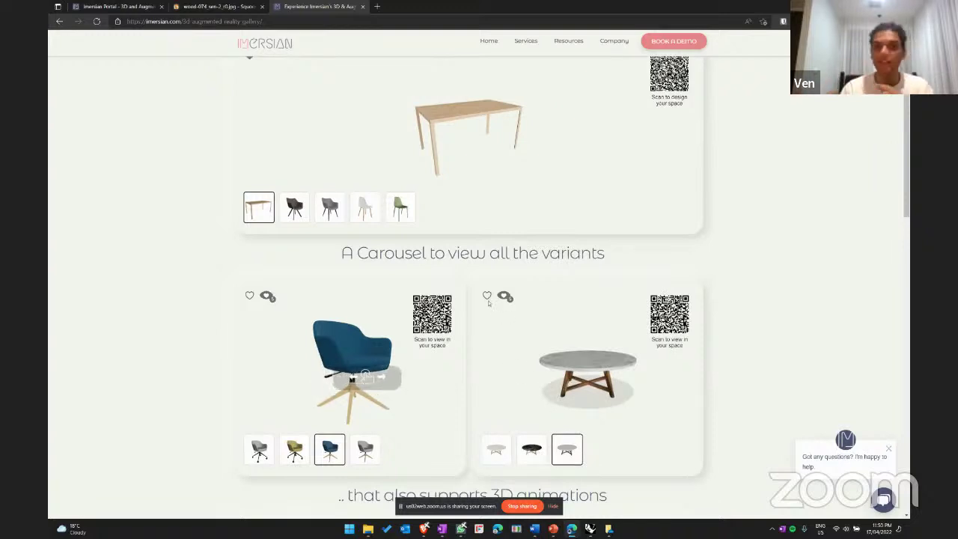
# - Add the black marble round table and the grey chair on castors to the collection and open the space designer
pyautogui.click(535, 455)
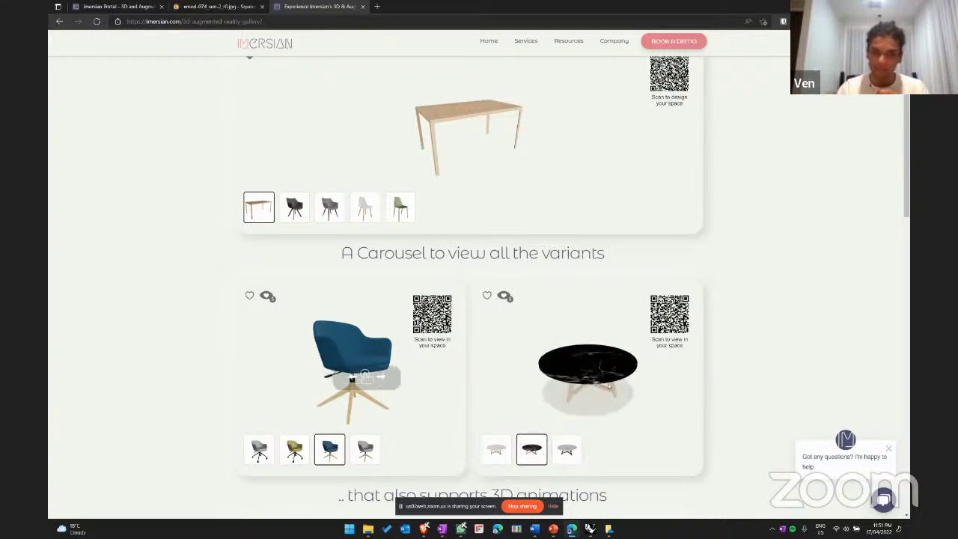
pyautogui.click(268, 452)
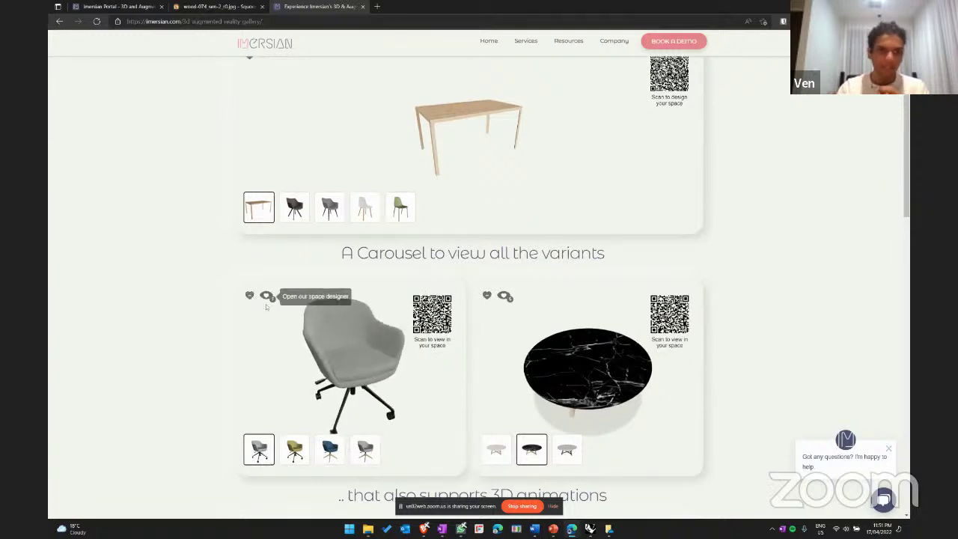
pyautogui.click(269, 298)
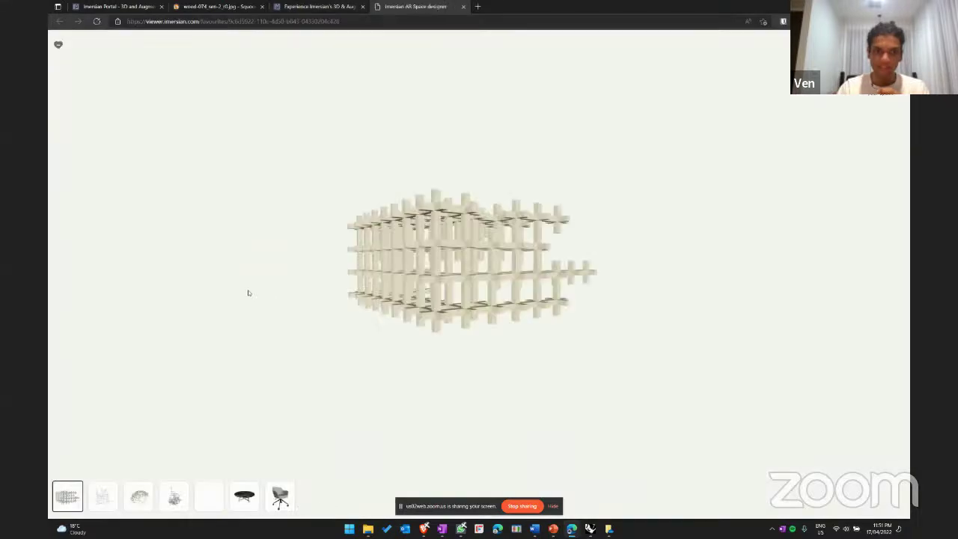
# - Go through the earlier saved structures in the collection and remove them, keeping only the black table and the grey chair
pyautogui.click(100, 499)
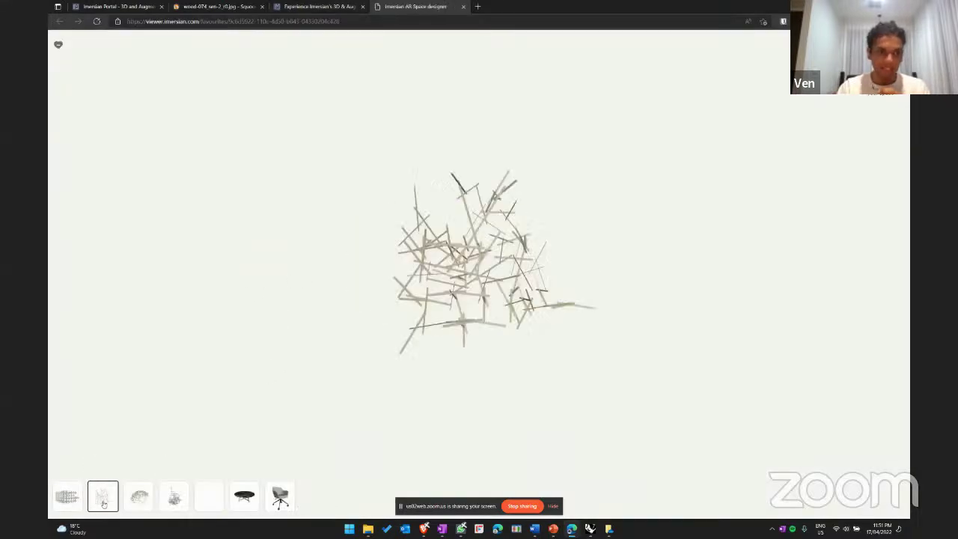
pyautogui.click(149, 500)
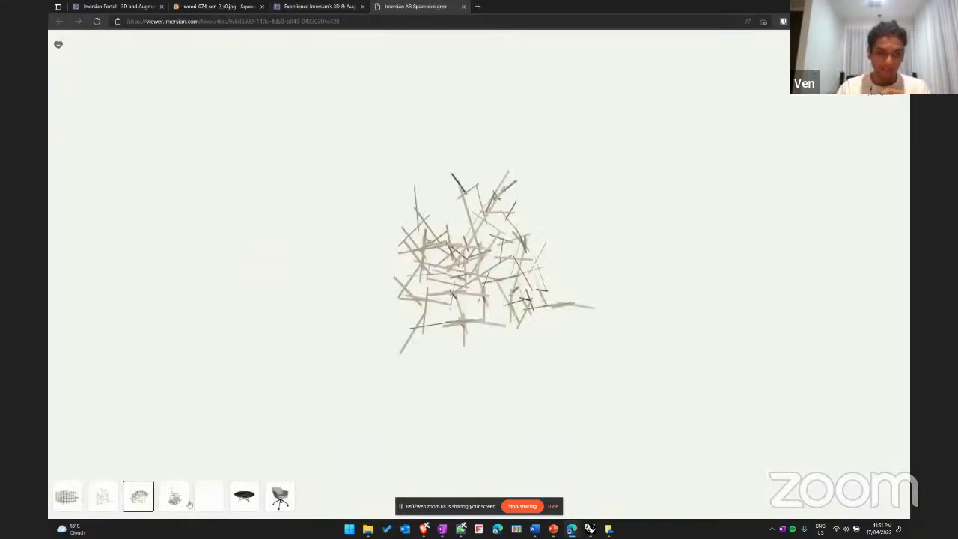
pyautogui.click(184, 502)
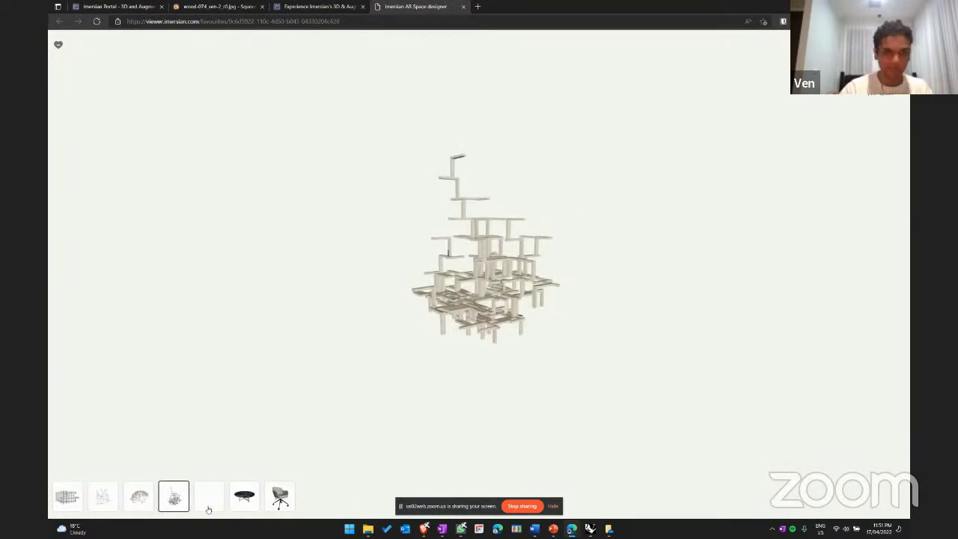
pyautogui.click(206, 513)
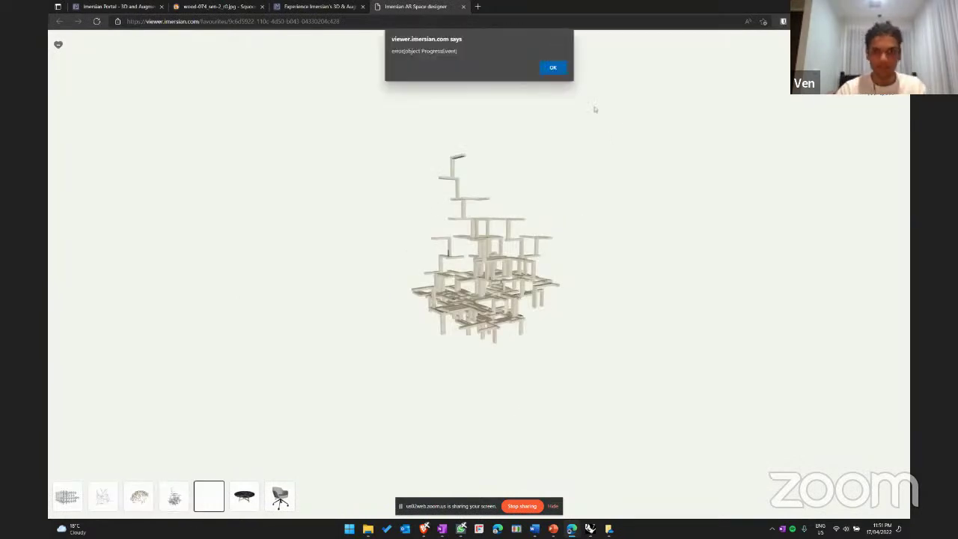
pyautogui.click(553, 68)
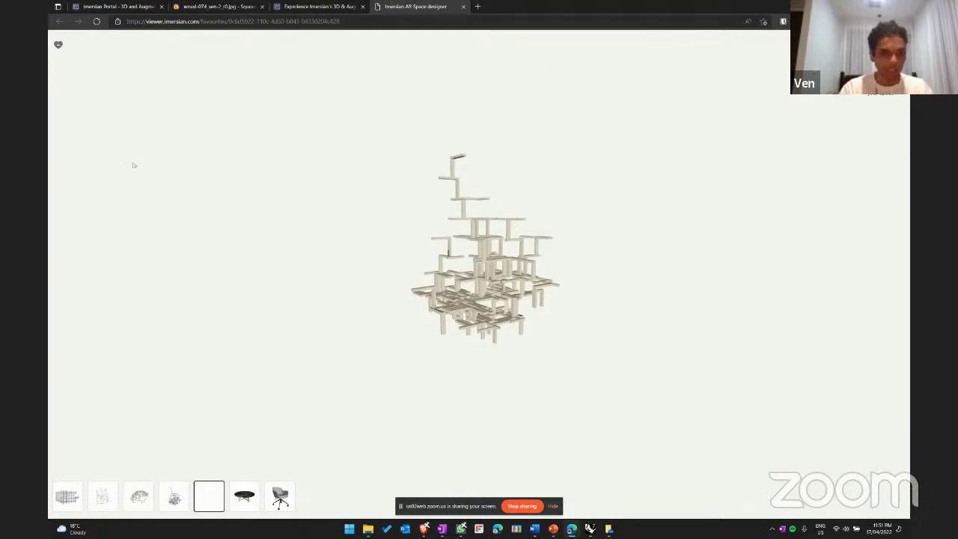
pyautogui.click(68, 497)
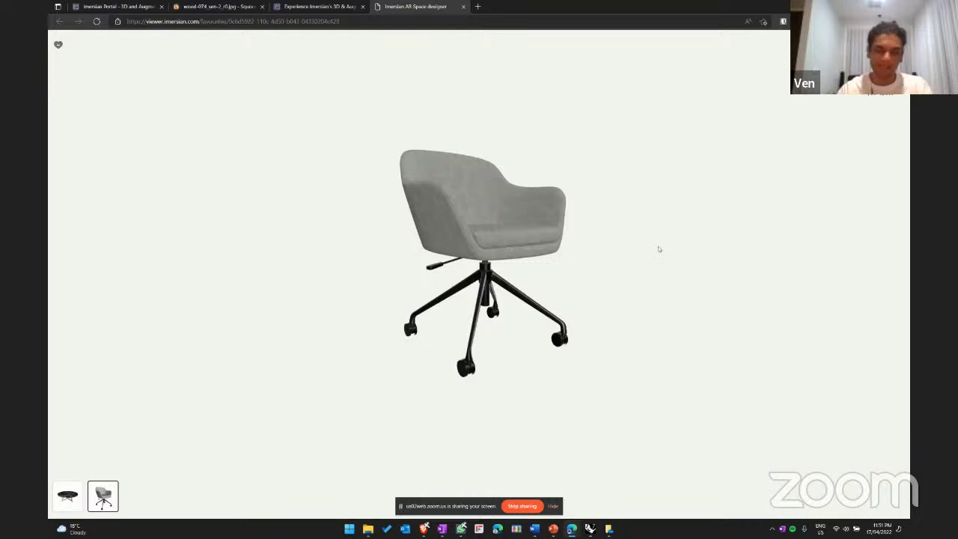
# - Return to the chair in the Imersian Portal editor, view it from its other side and compare its two variants
pyautogui.click(320, 8)
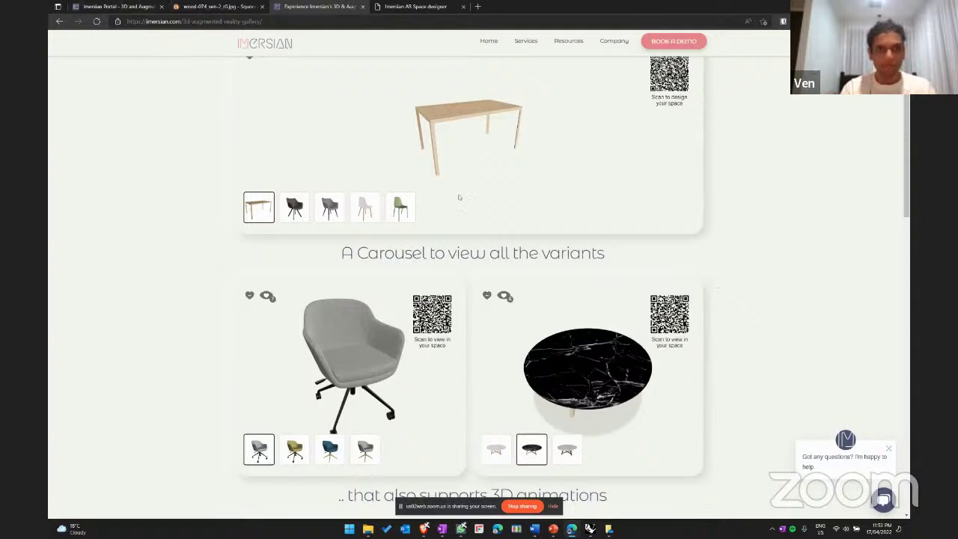
pyautogui.click(134, 9)
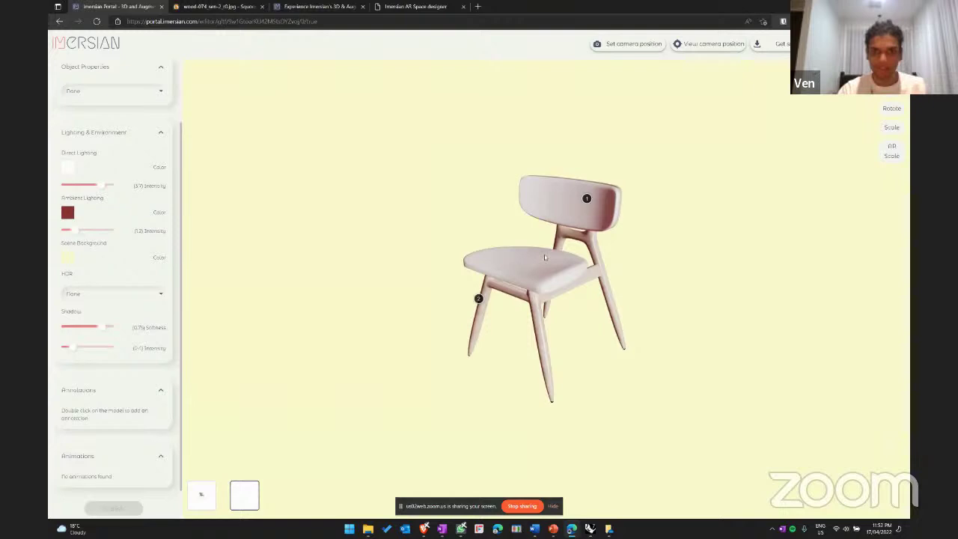
pyautogui.moveTo(304, 298); pyautogui.dragTo(360, 367)
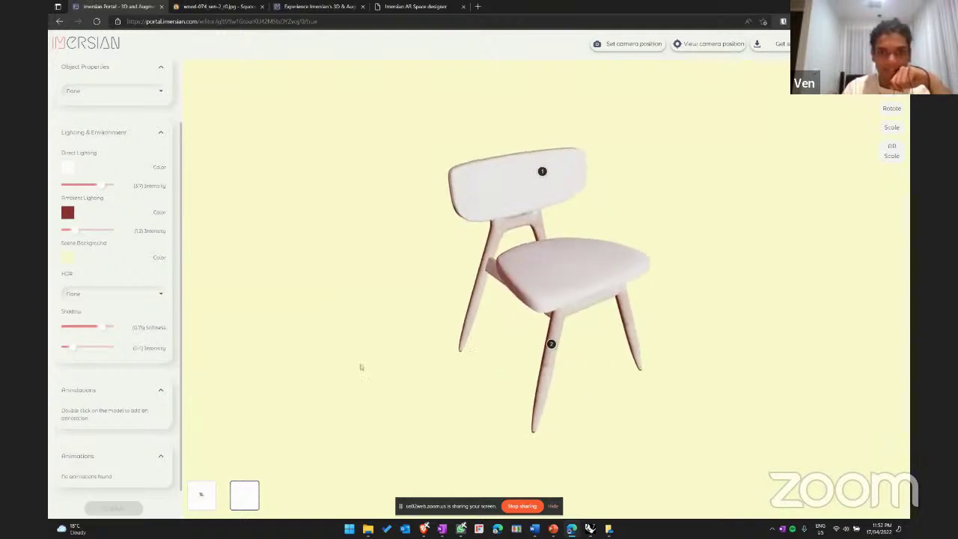
pyautogui.click(199, 498)
pyautogui.click(247, 495)
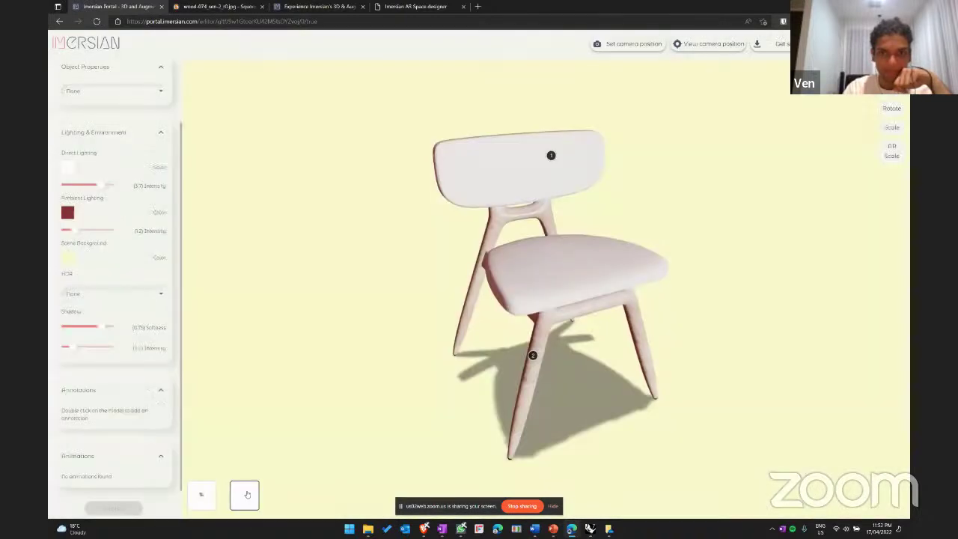
# - On the black-seat variant, set the shadow softness to 1 and its intensity to 0.075, and save the model
pyautogui.click(201, 496)
pyautogui.moveTo(73, 351); pyautogui.dragTo(423, 426)
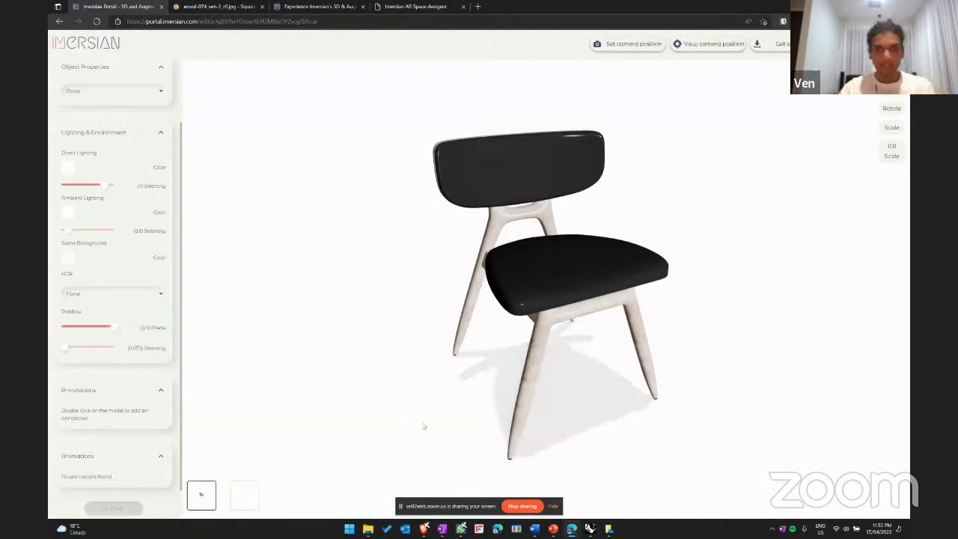
pyautogui.scroll(-1, 127, 471)
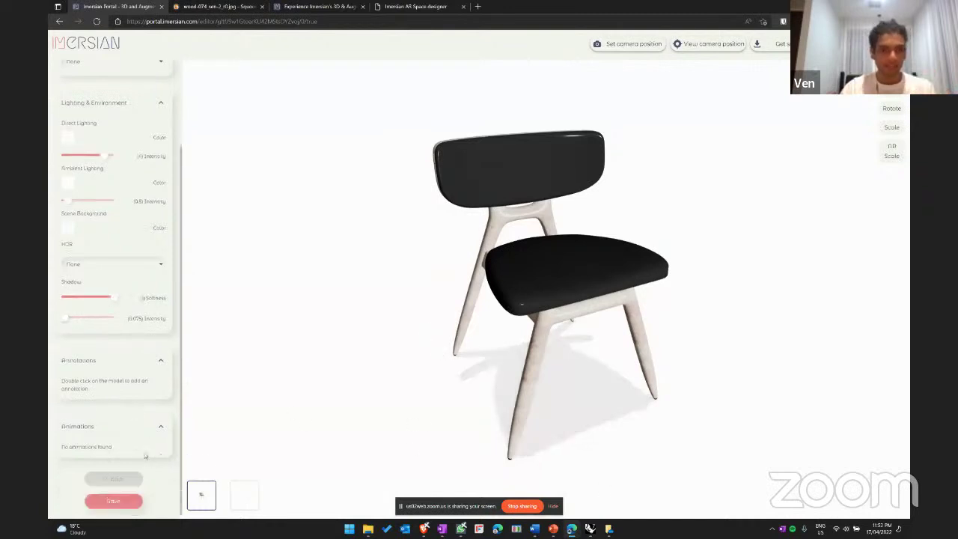
pyautogui.click(113, 500)
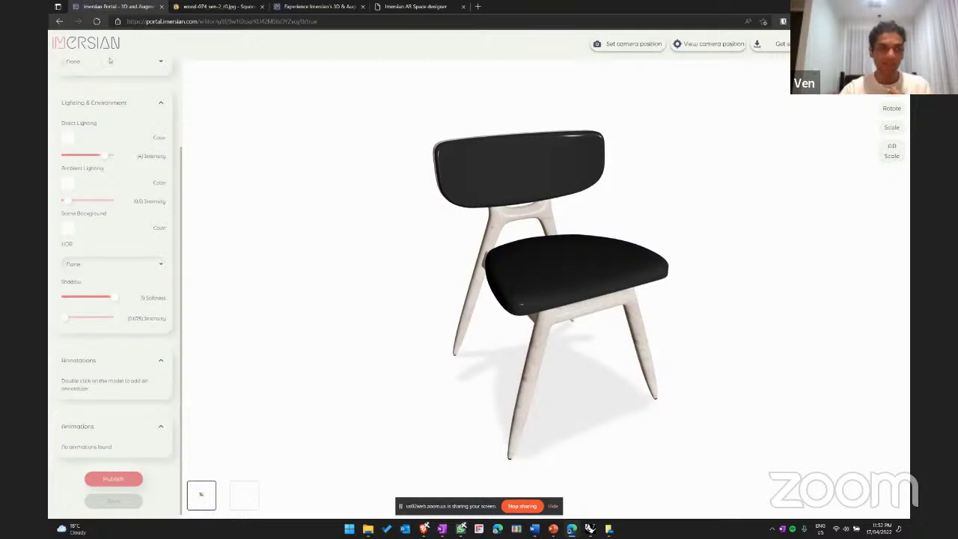
# - Show the variant with the yellow background and publish the chair model
pyautogui.click(249, 495)
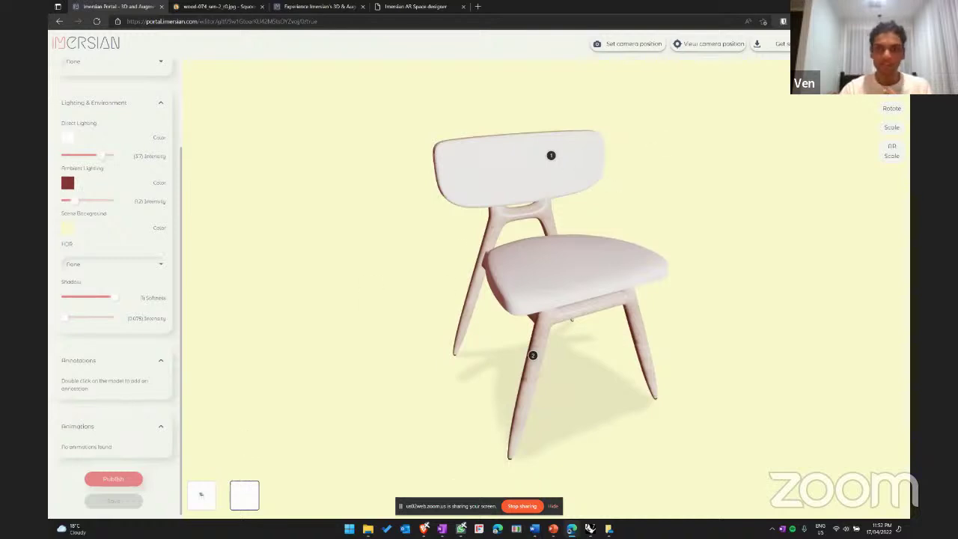
pyautogui.click(802, 45)
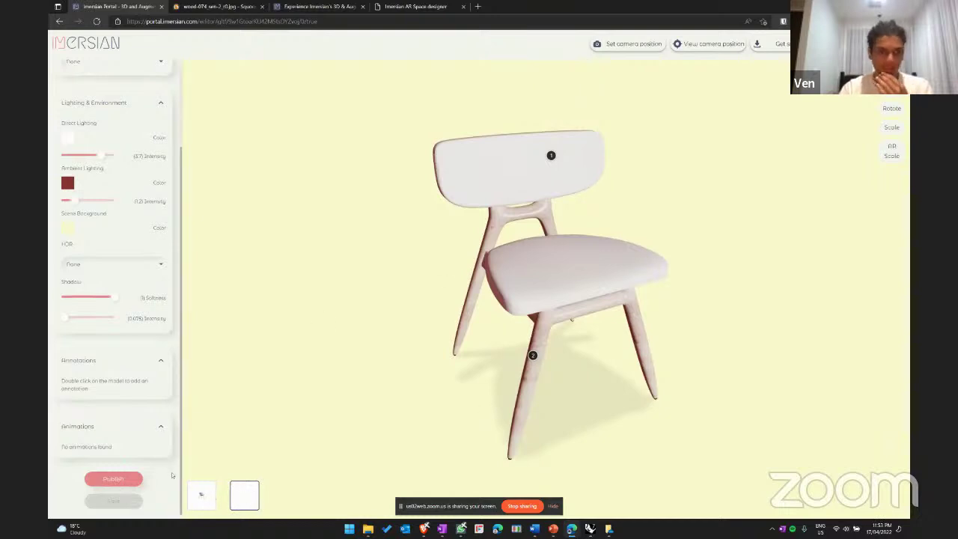
pyautogui.click(123, 483)
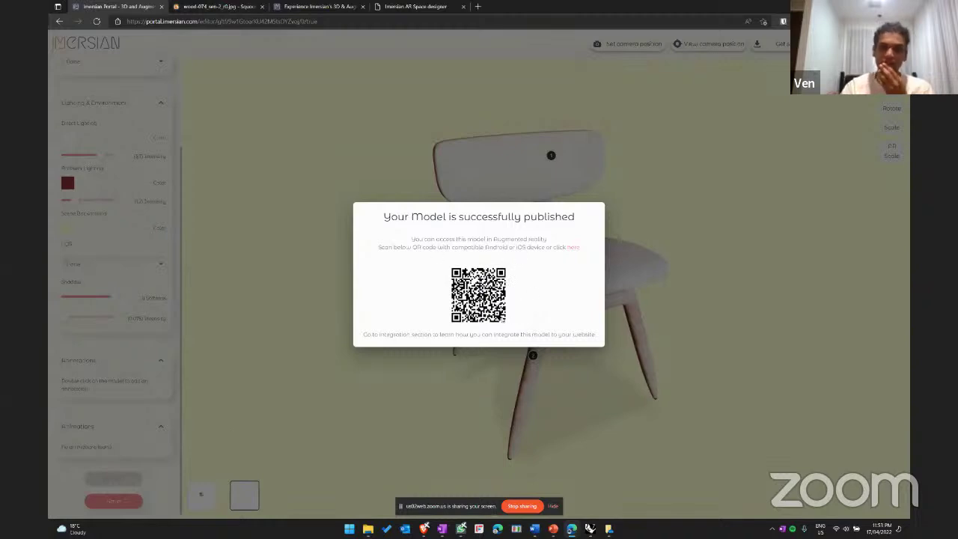
# - Open the published chair in the 3D/AR model viewer from the publish confirmation twice, returning to the portal editor each time
pyautogui.click(572, 247)
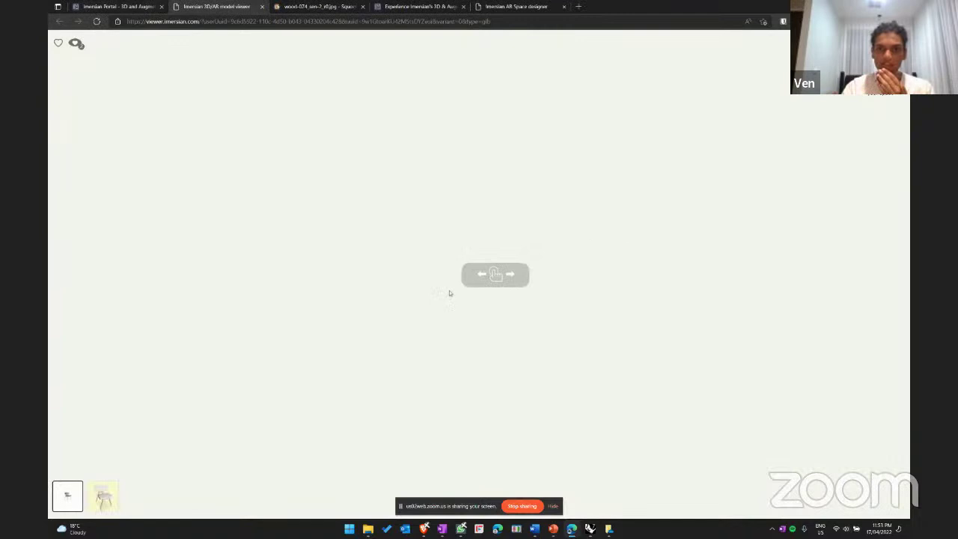
pyautogui.click(108, 7)
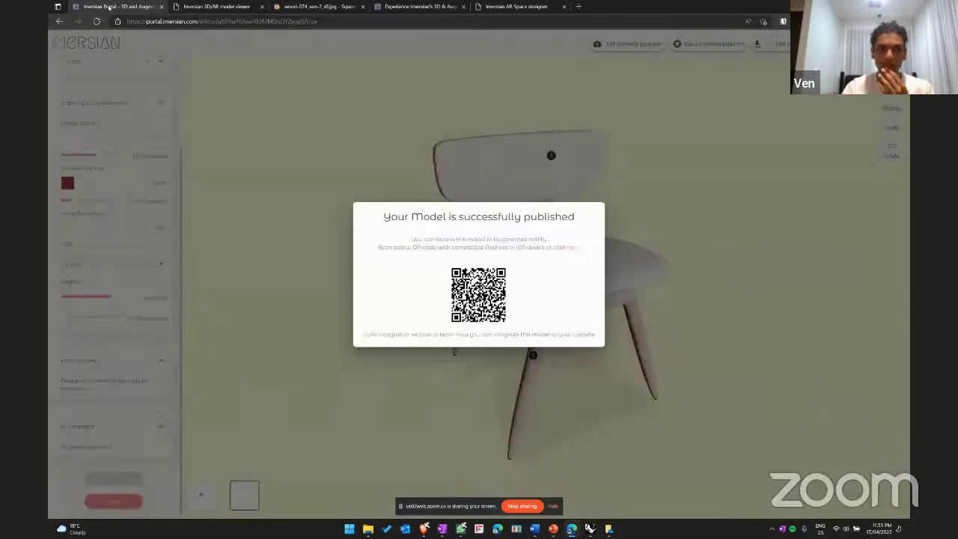
pyautogui.click(572, 247)
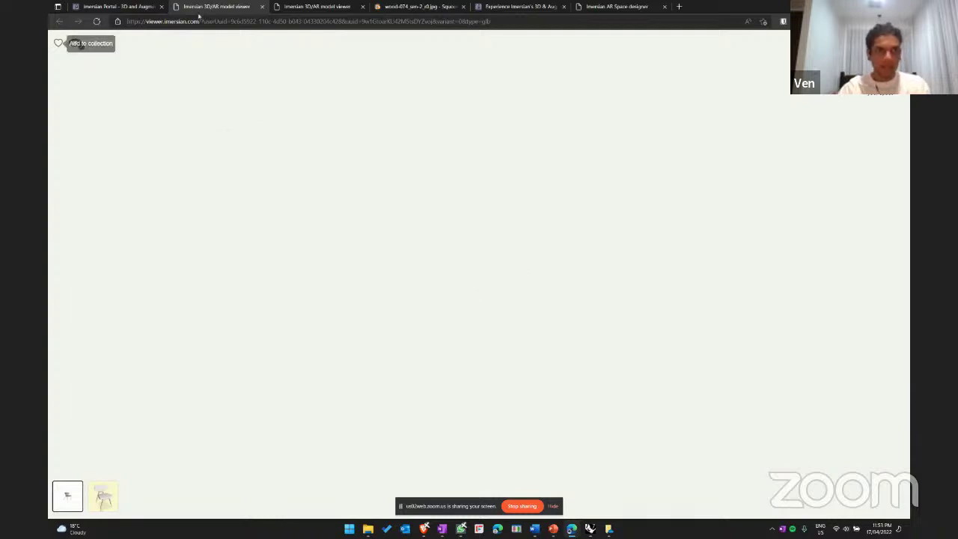
pyautogui.click(116, 5)
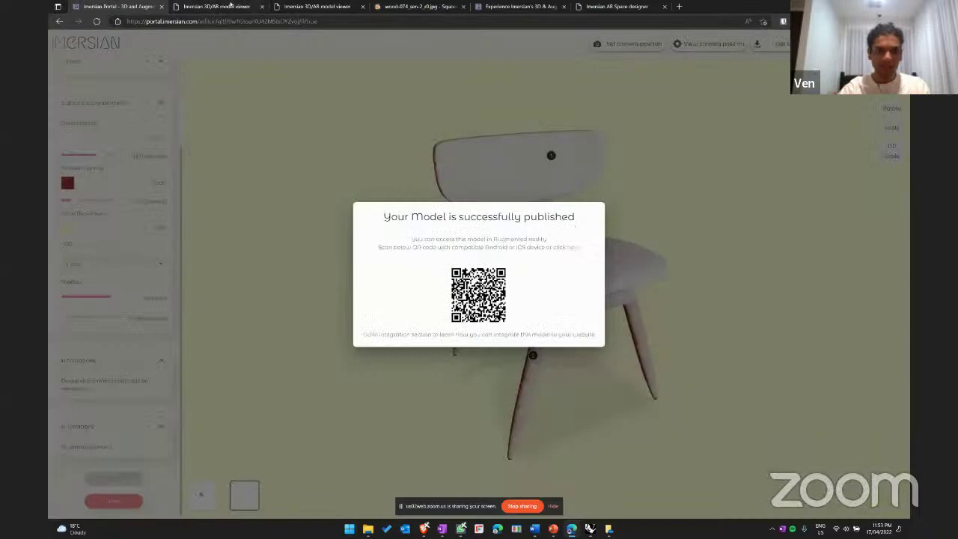
# - Return to the chair in the portal editor, switch it to the black-seat variant and publish the model again
pyautogui.click(252, 6)
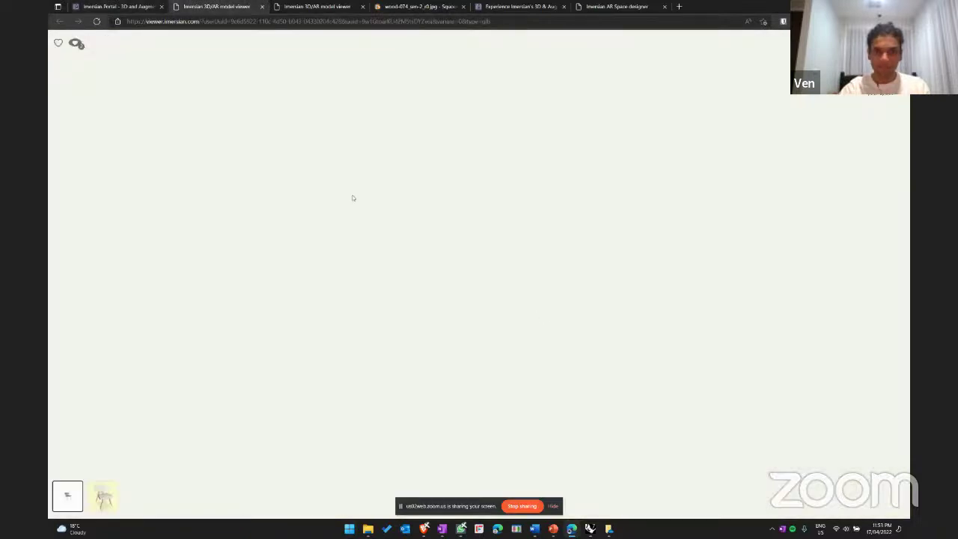
pyautogui.click(142, 6)
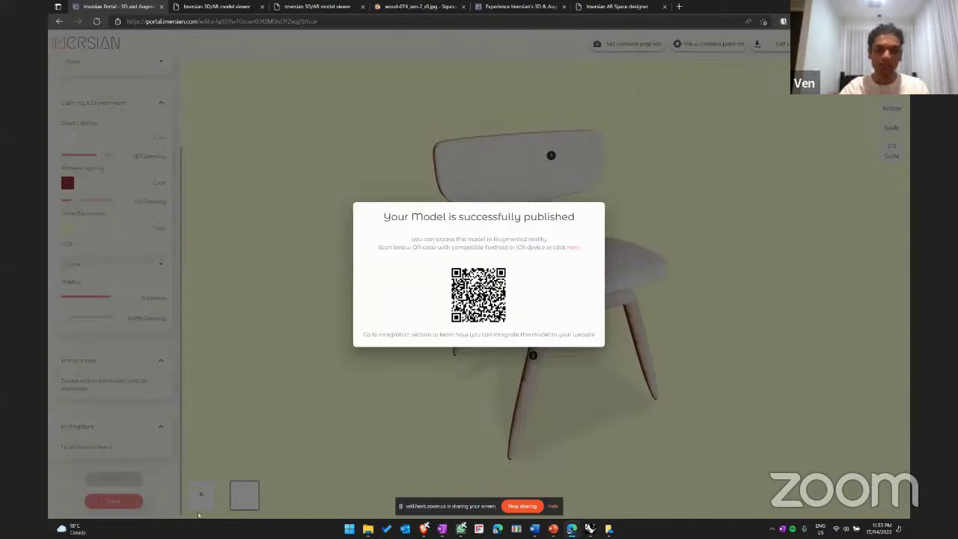
pyautogui.click(271, 368)
pyautogui.click(201, 496)
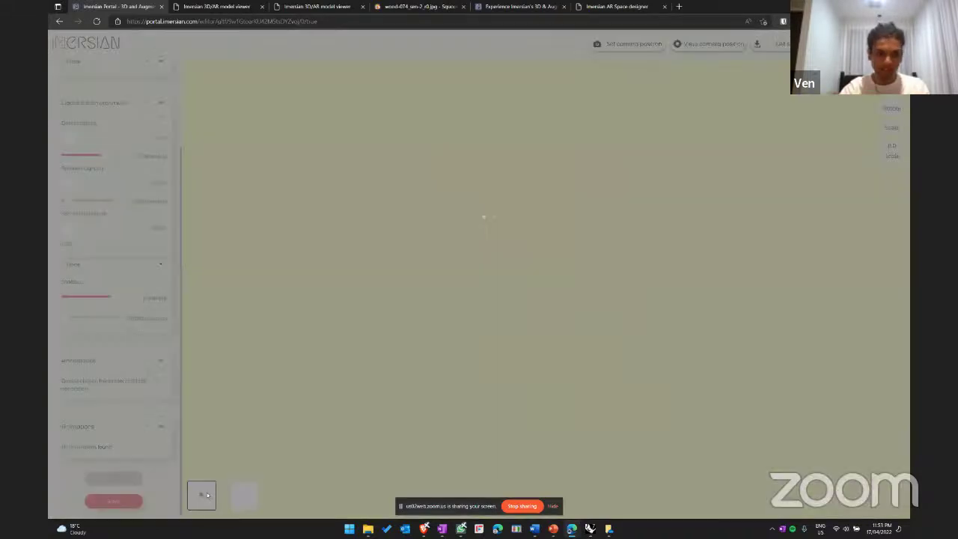
pyautogui.click(118, 506)
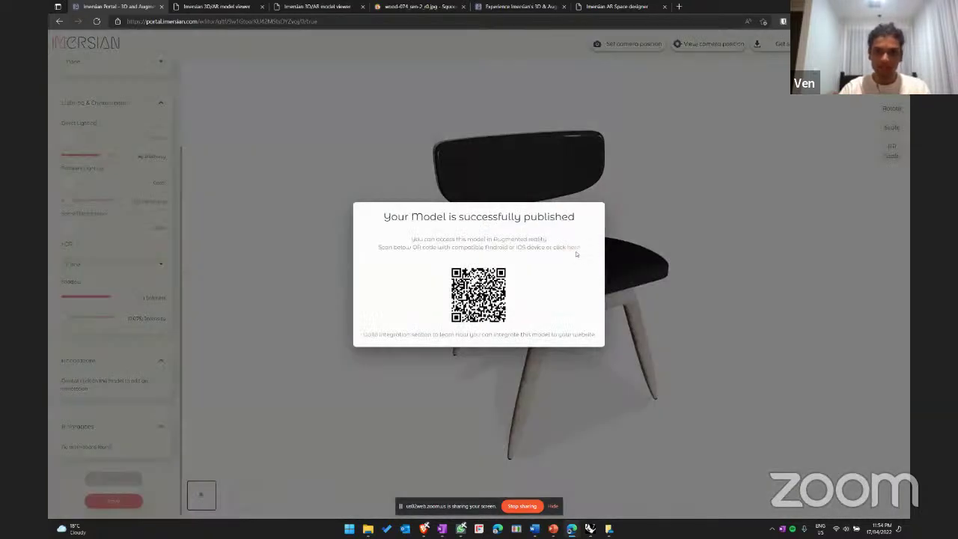
# - Open the published chair from the publish confirmation and reload the 3D/AR model viewer page
pyautogui.click(574, 251)
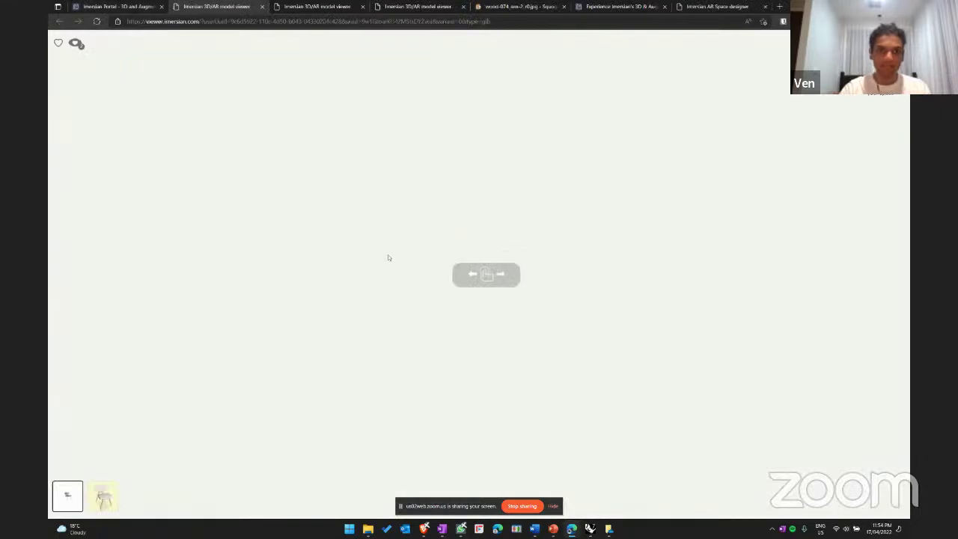
pyautogui.click(95, 22)
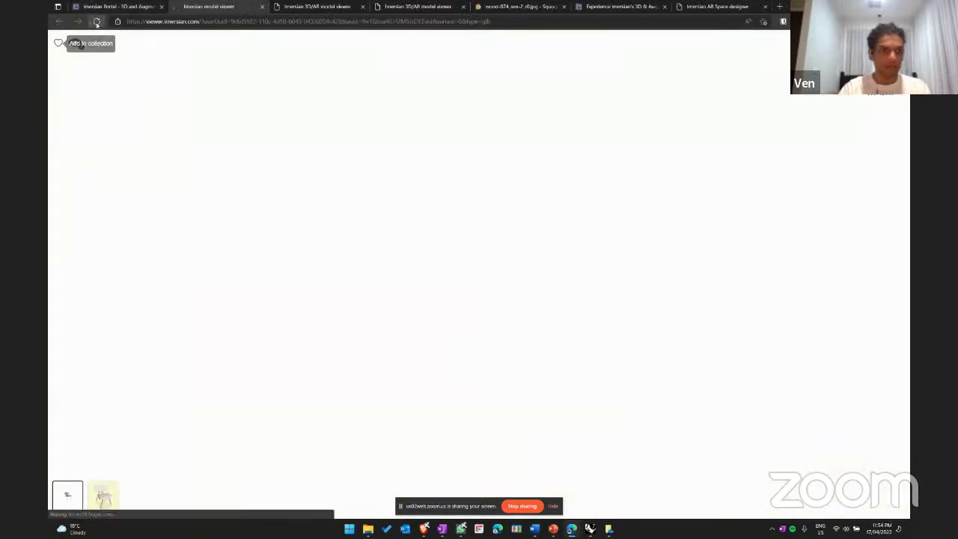
pyautogui.click(96, 22)
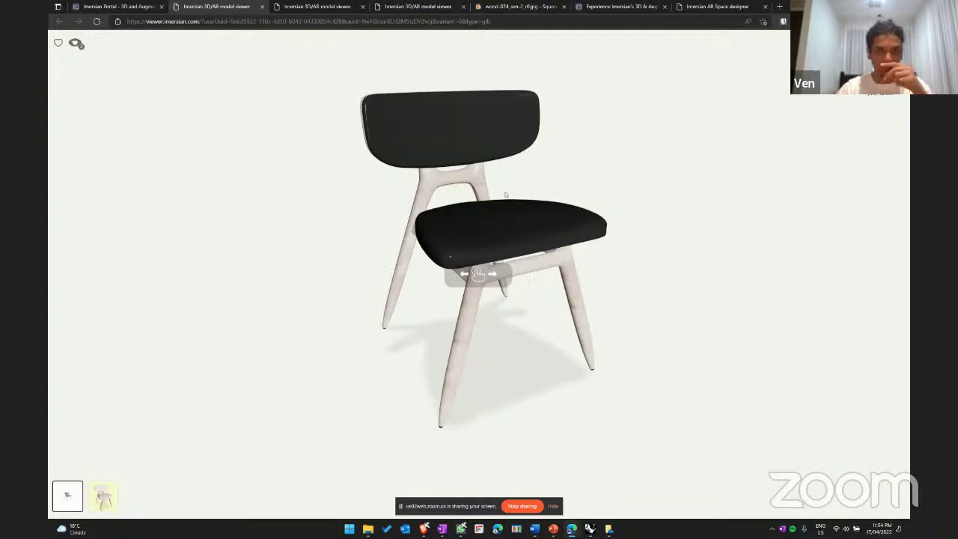
# - Compare the black-seat variant and the yellow-background variant of the published chair in the 3D/AR model viewer
pyautogui.click(105, 505)
pyautogui.click(105, 506)
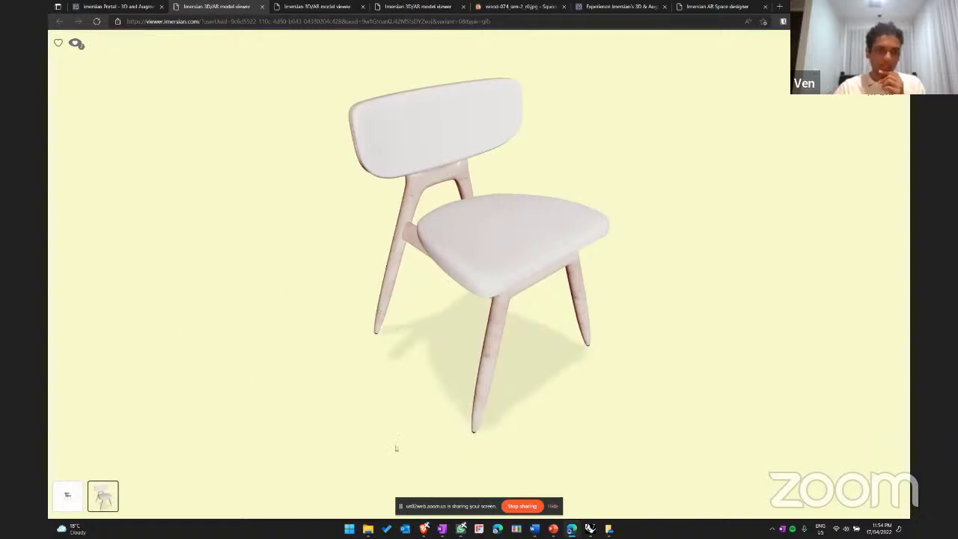
pyautogui.click(102, 500)
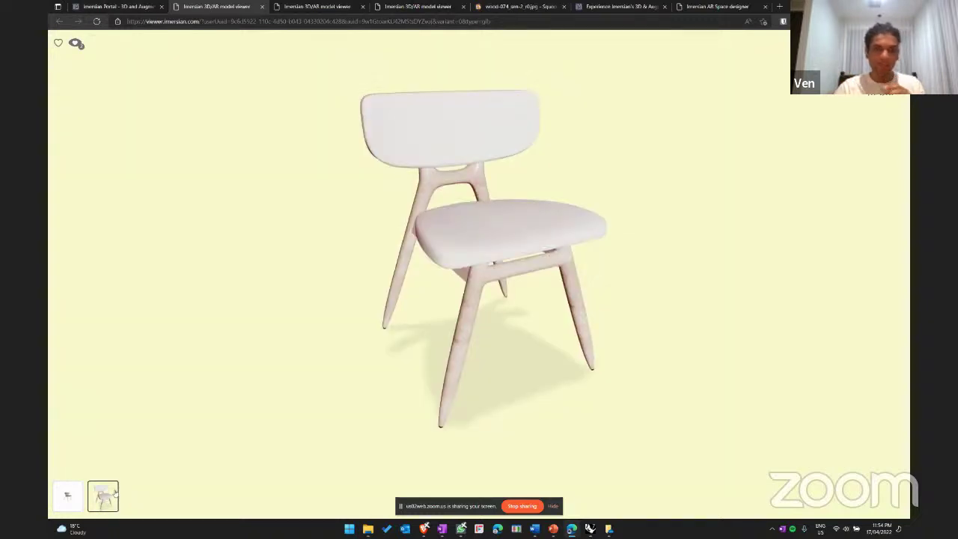
pyautogui.click(67, 497)
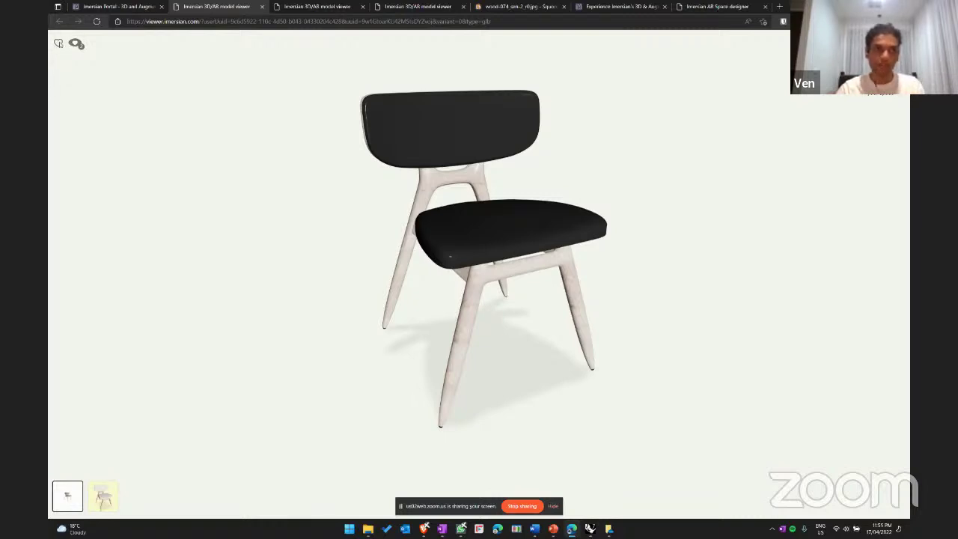
pyautogui.click(103, 497)
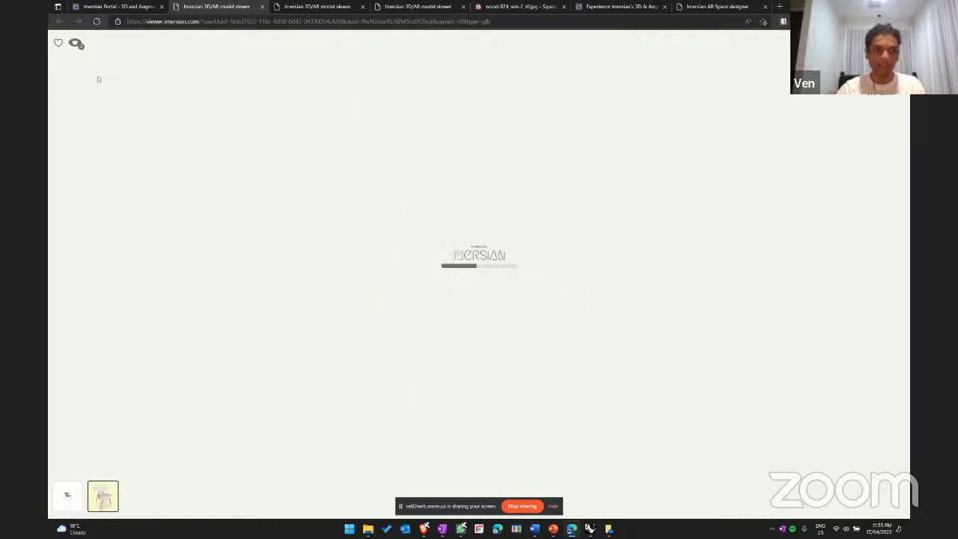
# - View the collection of saved furniture models from the viewer, return to the portal editor and dismiss the publish confirmation
pyautogui.click(77, 47)
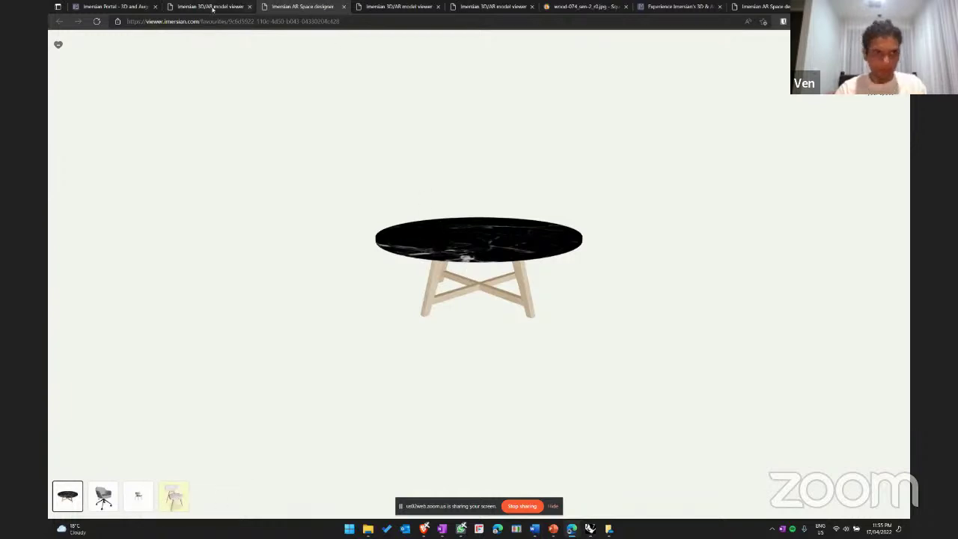
pyautogui.click(131, 7)
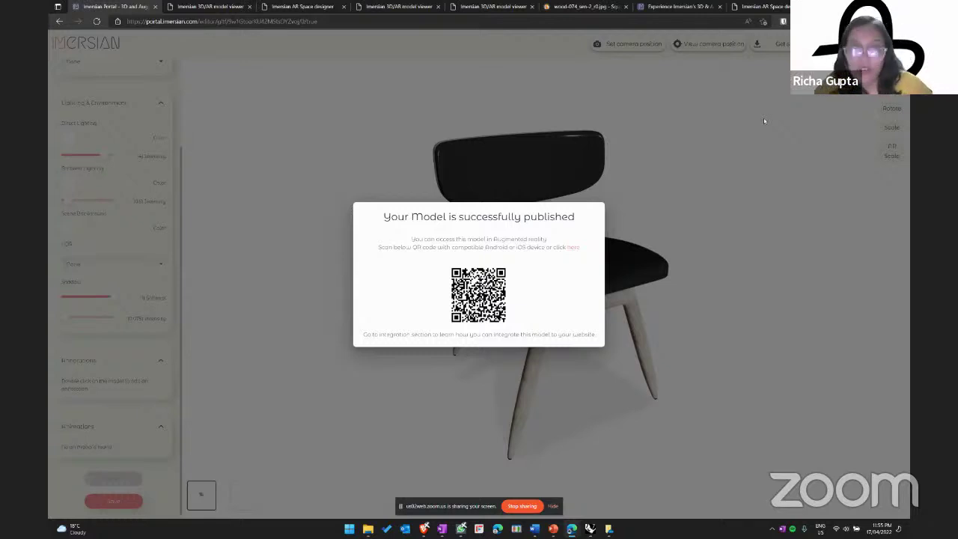
pyautogui.click(644, 327)
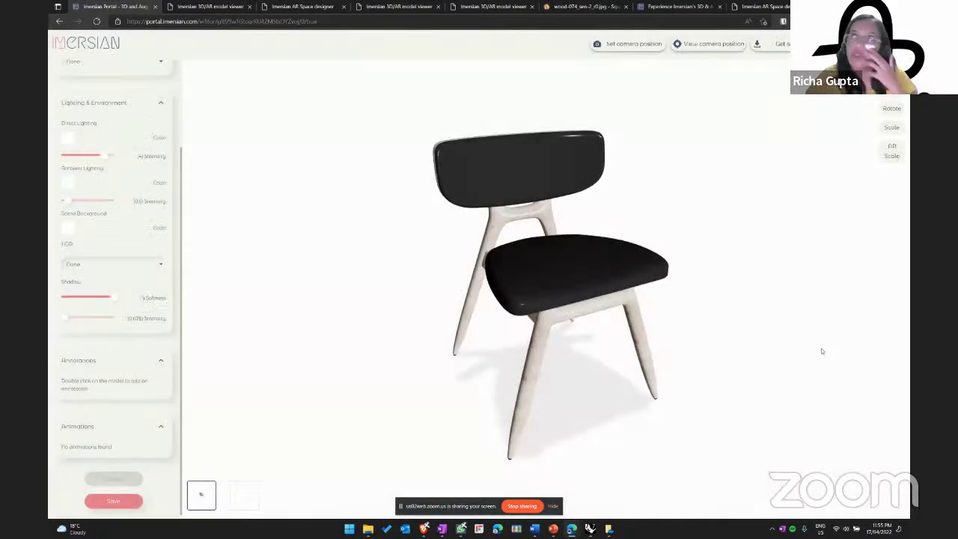
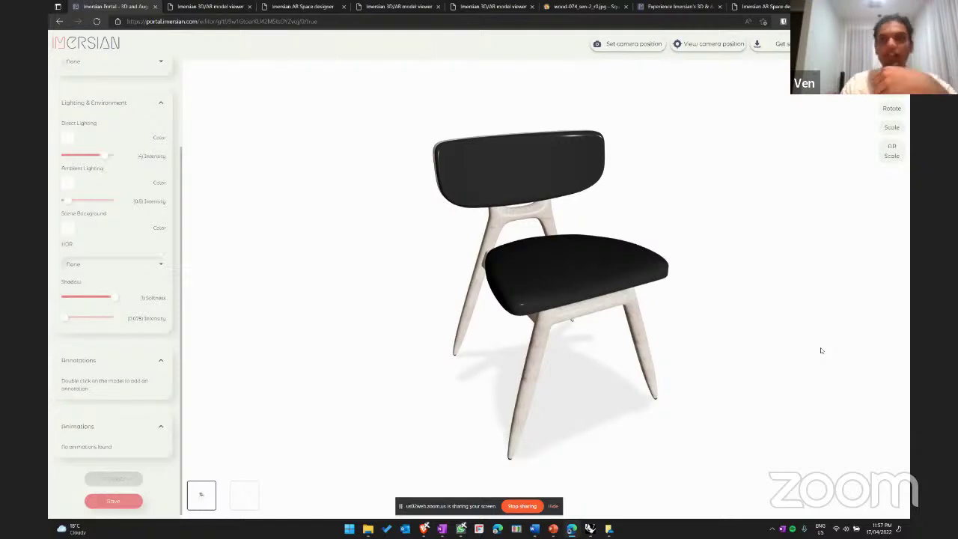
pyautogui.click(404, 8)
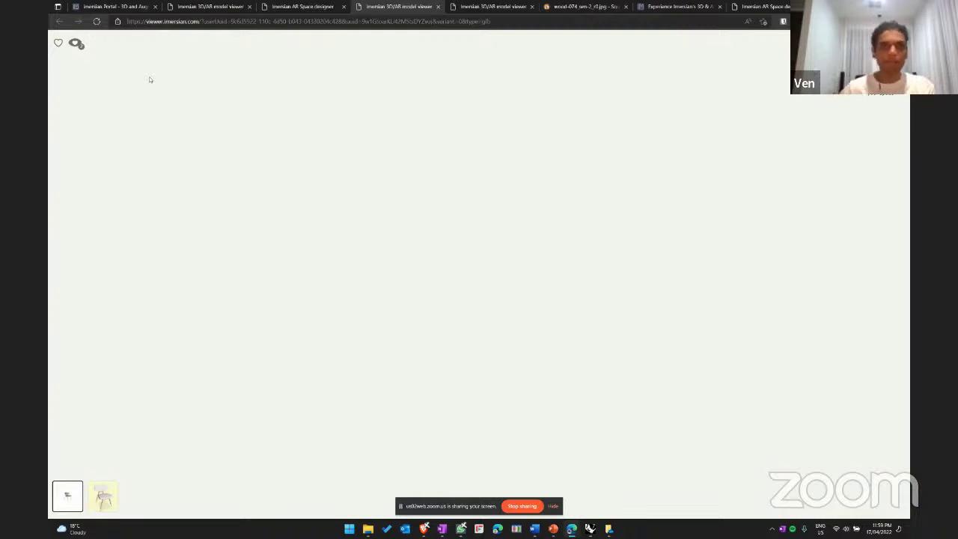
pyautogui.click(127, 6)
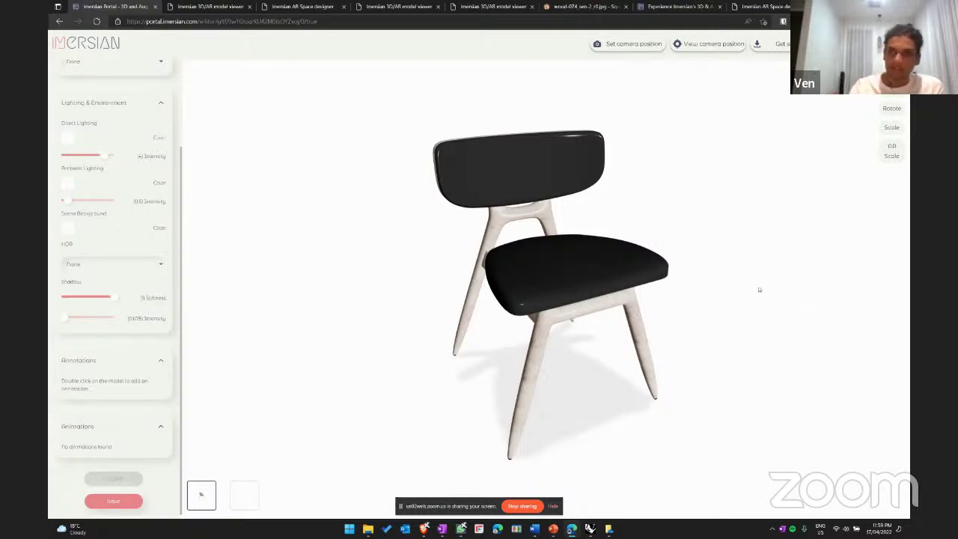
# - Turn on AR Scale and compare the chair's size with the standing human figure from several sides
pyautogui.scroll(-10, 465, 228)
pyautogui.moveTo(464, 240); pyautogui.dragTo(445, 220)
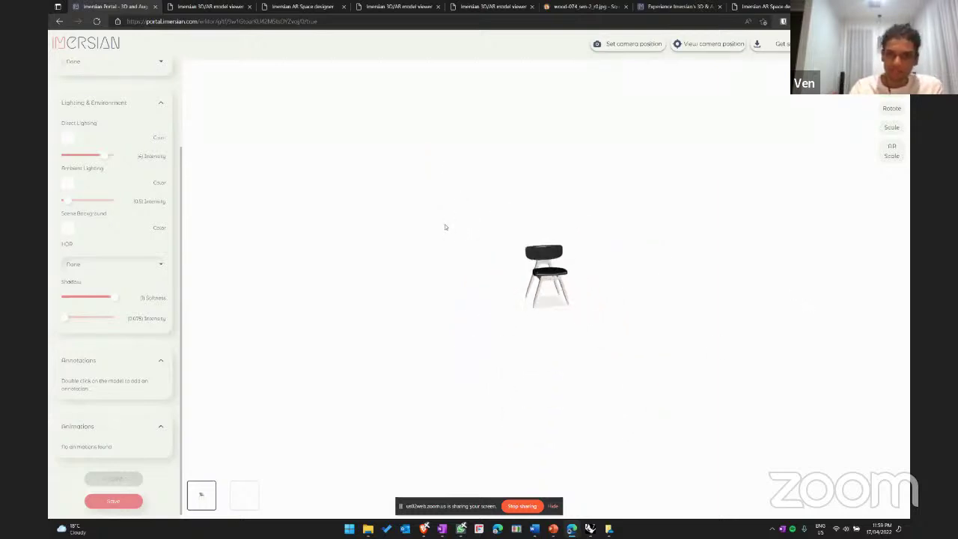
pyautogui.click(891, 152)
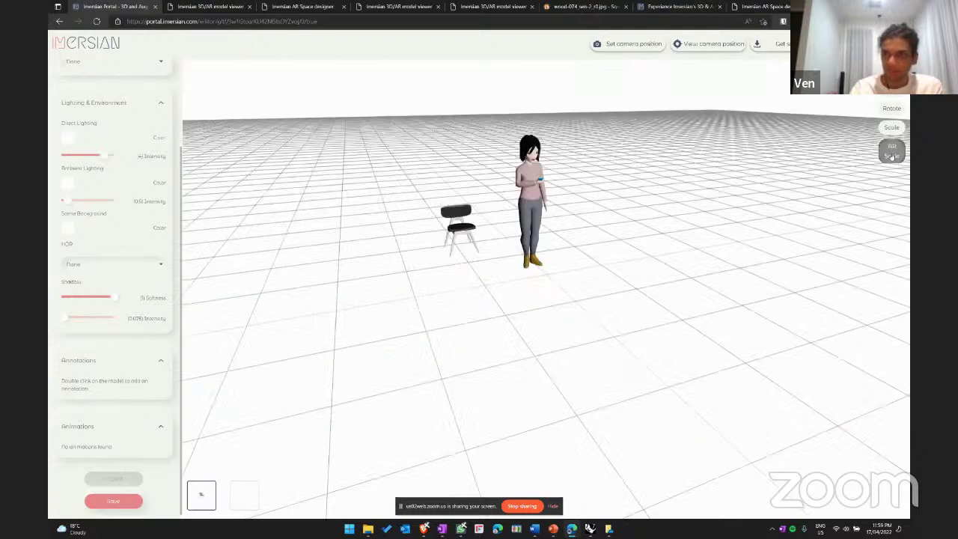
pyautogui.click(891, 153)
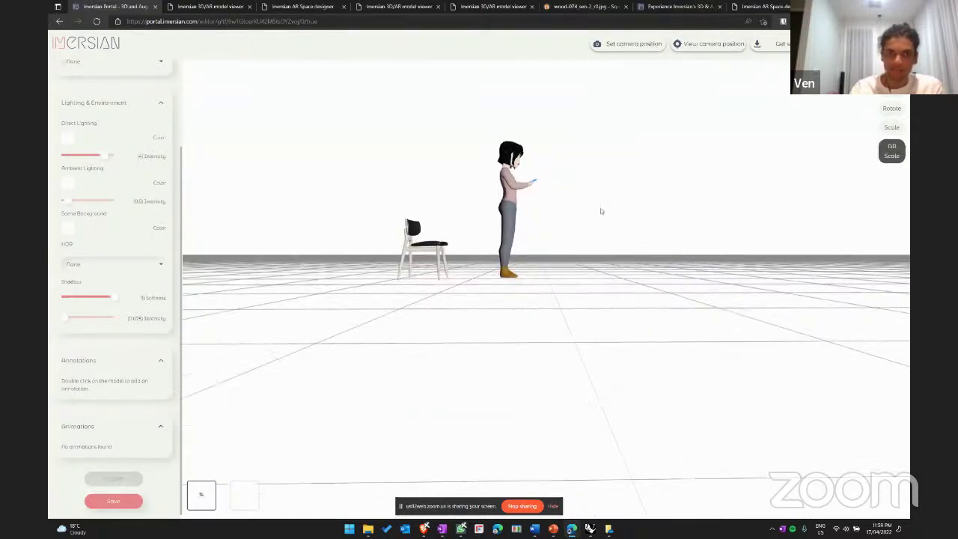
pyautogui.moveTo(599, 212); pyautogui.dragTo(505, 144)
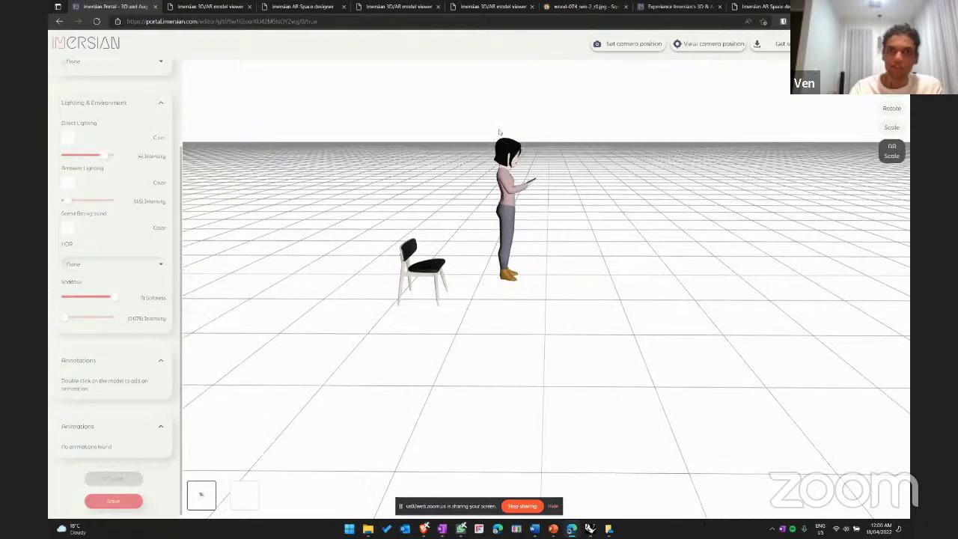
pyautogui.moveTo(491, 245); pyautogui.dragTo(404, 204)
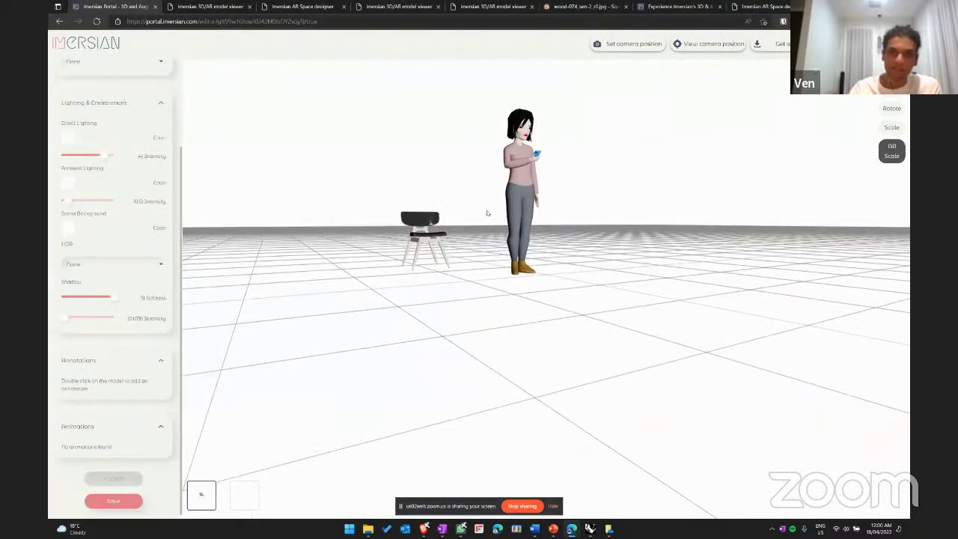
pyautogui.moveTo(476, 222); pyautogui.dragTo(501, 247)
pyautogui.moveTo(427, 233); pyautogui.dragTo(455, 229)
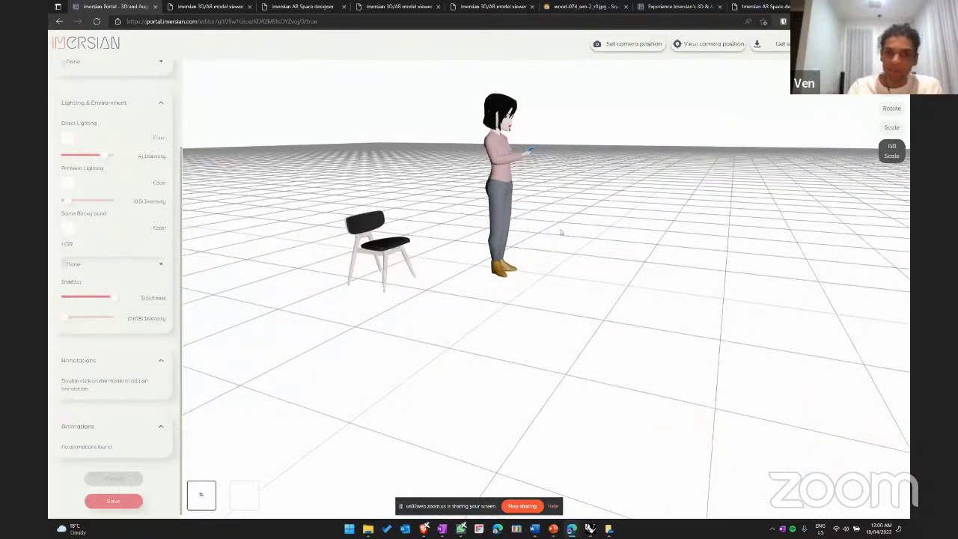
# - Examine the chair and the human figure from a distance and close up, and turn AR Scale off
pyautogui.scroll(-5, 510, 187)
pyautogui.scroll(-5, 510, 207)
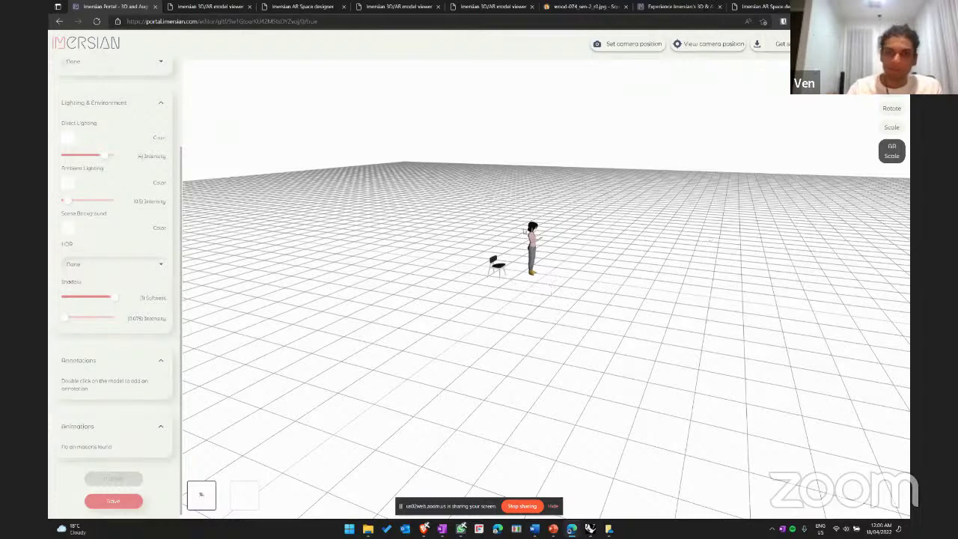
pyautogui.scroll(3, 493, 240)
pyautogui.click(892, 152)
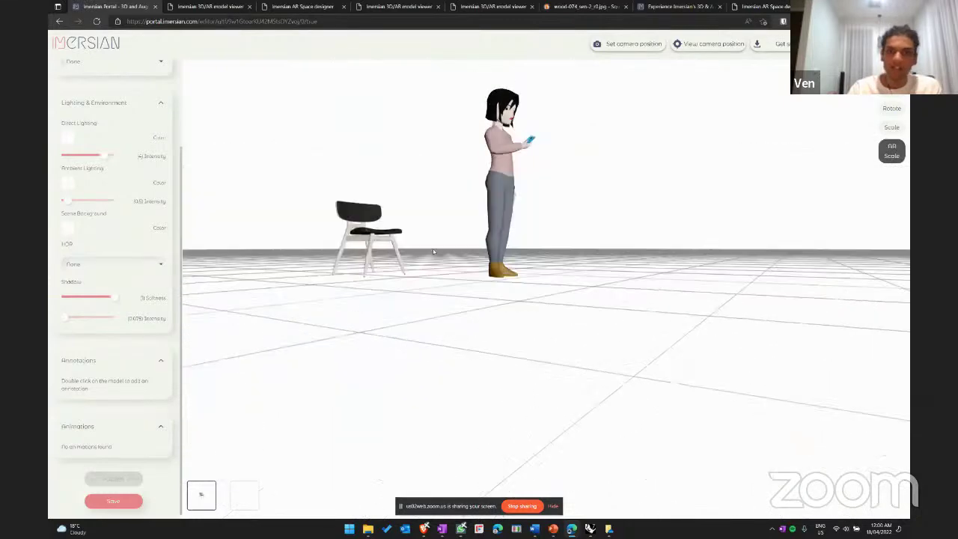
pyautogui.click(898, 159)
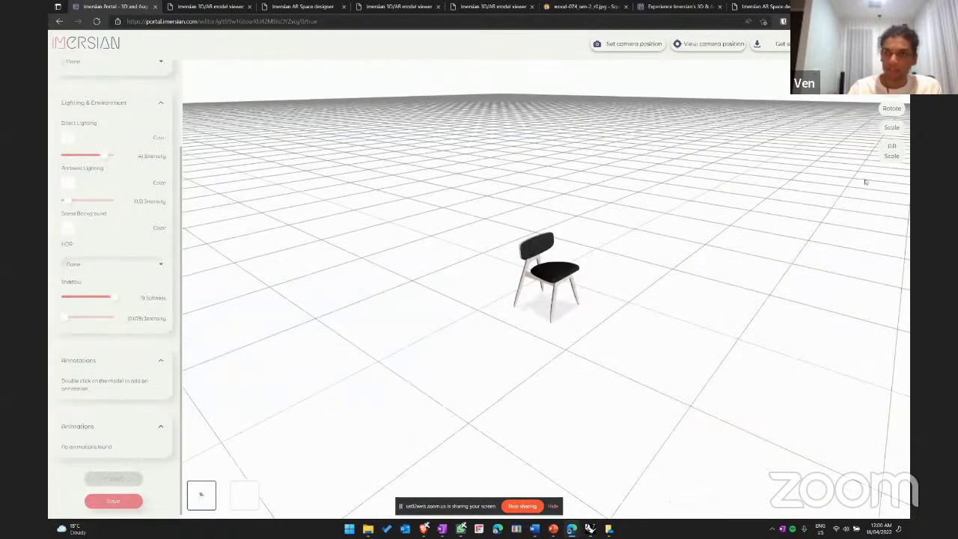
# - Activate the Scale tool, resize the chair with the scale handles and inspect it from the side and from above
pyautogui.click(901, 131)
pyautogui.click(901, 132)
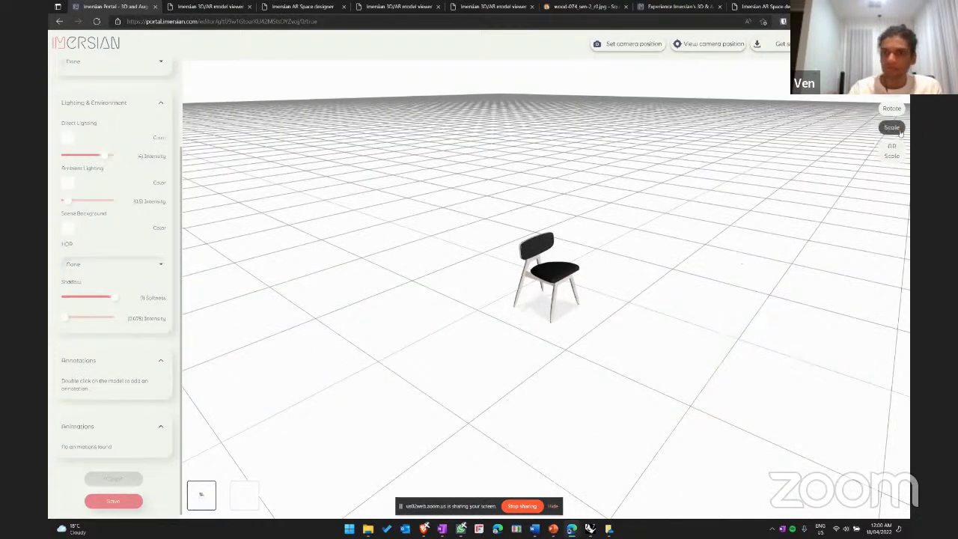
pyautogui.moveTo(595, 240); pyautogui.dragTo(634, 283)
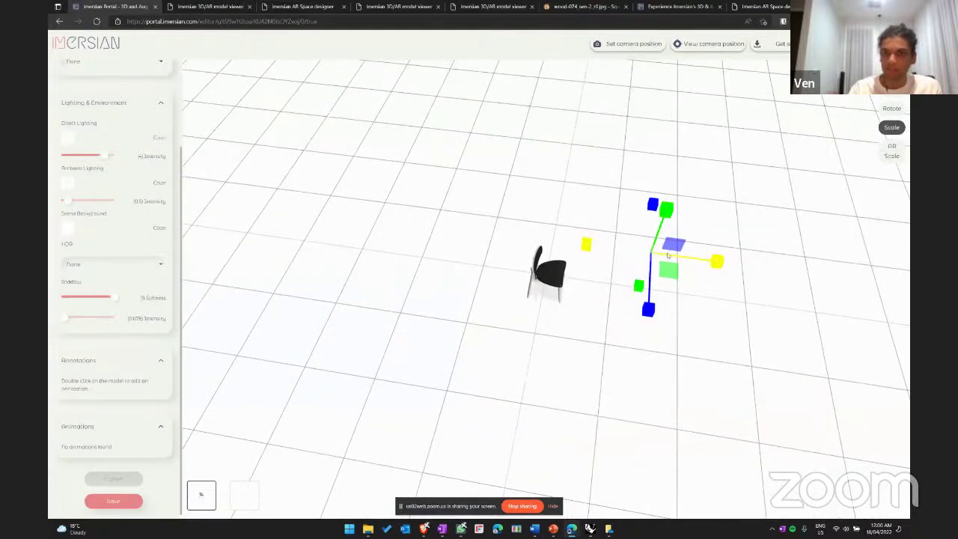
pyautogui.moveTo(717, 261)
pyautogui.mouseDown()
pyautogui.moveTo(730, 265)
pyautogui.moveTo(702, 268)
pyautogui.mouseUp()
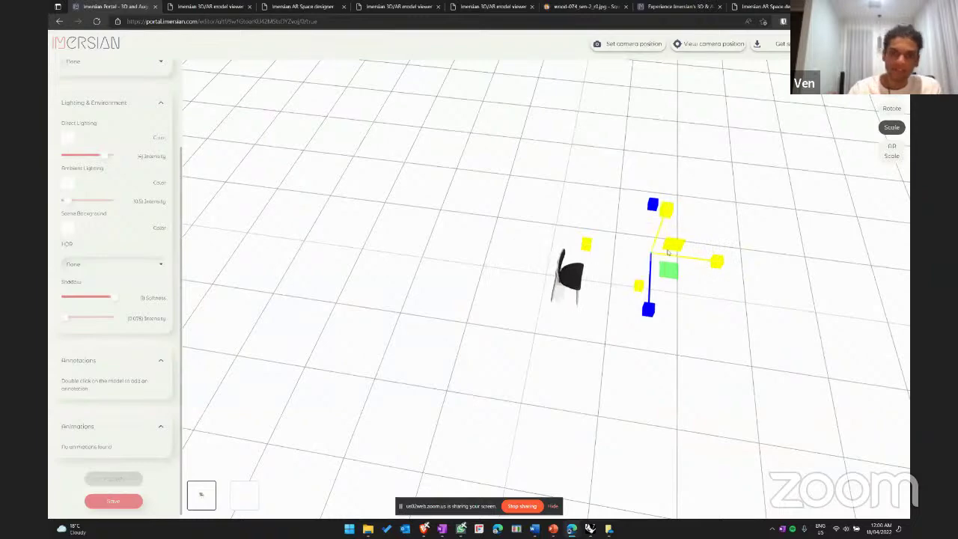
pyautogui.moveTo(555, 233); pyautogui.dragTo(595, 234)
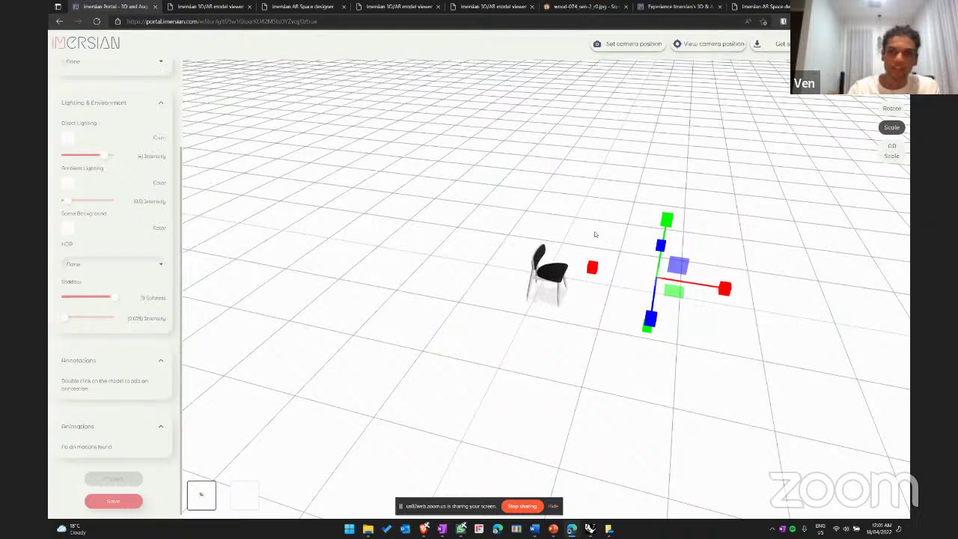
pyautogui.moveTo(660, 281)
pyautogui.mouseDown()
pyautogui.moveTo(650, 277)
pyautogui.moveTo(661, 278)
pyautogui.mouseUp()
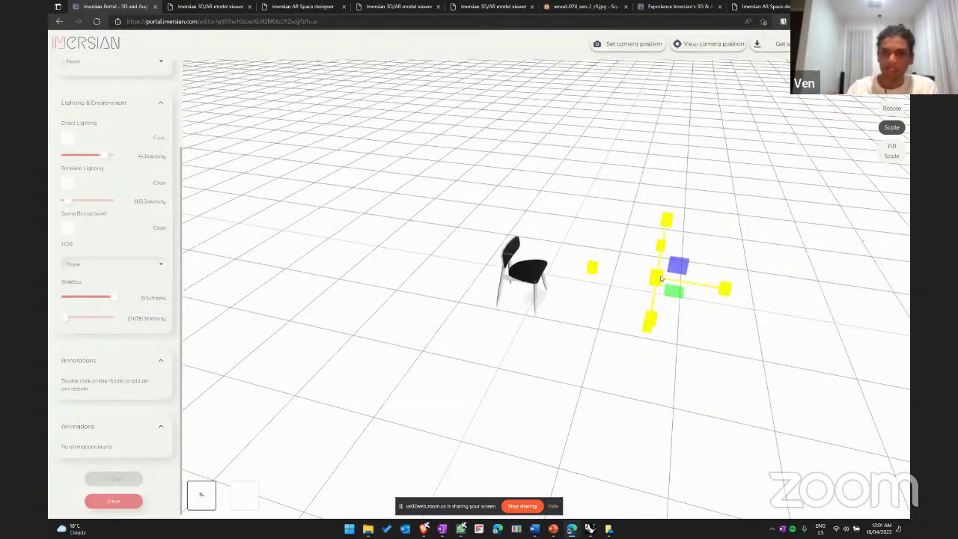
pyautogui.moveTo(626, 232); pyautogui.dragTo(523, 163)
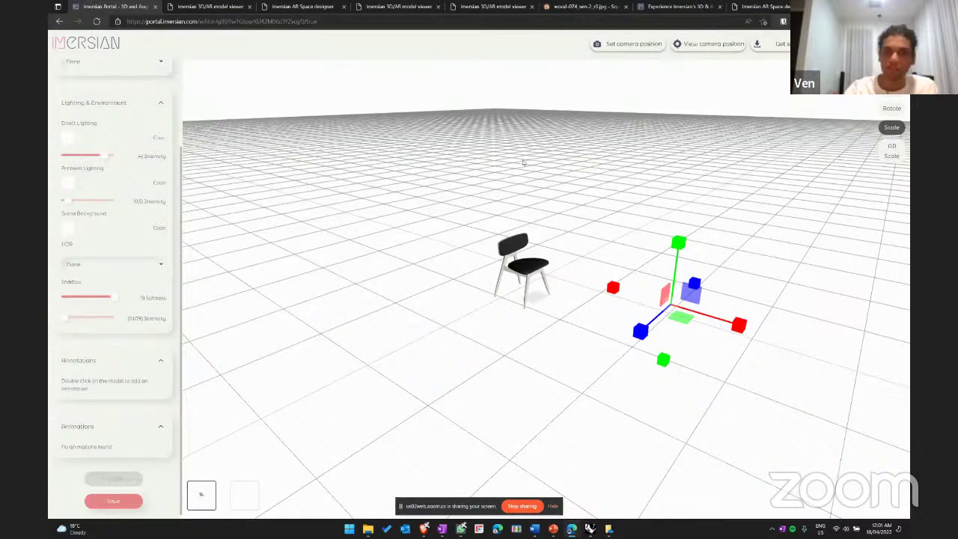
pyautogui.moveTo(575, 198); pyautogui.dragTo(524, 269)
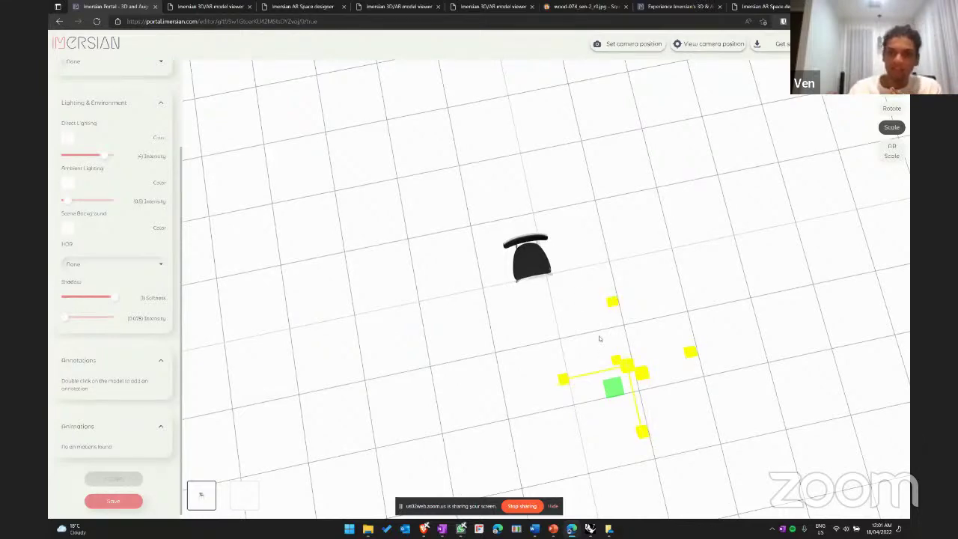
pyautogui.moveTo(568, 244); pyautogui.dragTo(577, 323)
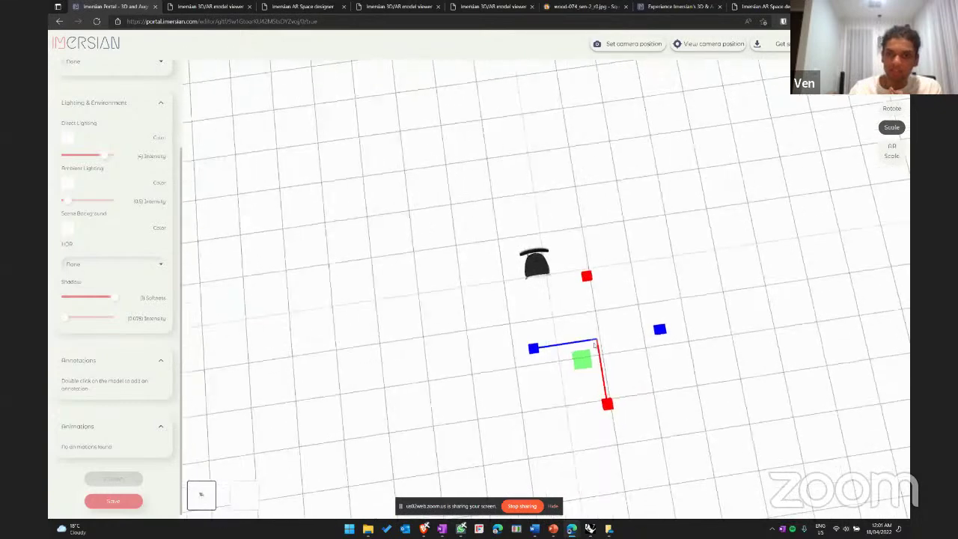
# - Switch to the Rotate tool and view the chair with its rotation rings from above and from a low angle
pyautogui.click(890, 111)
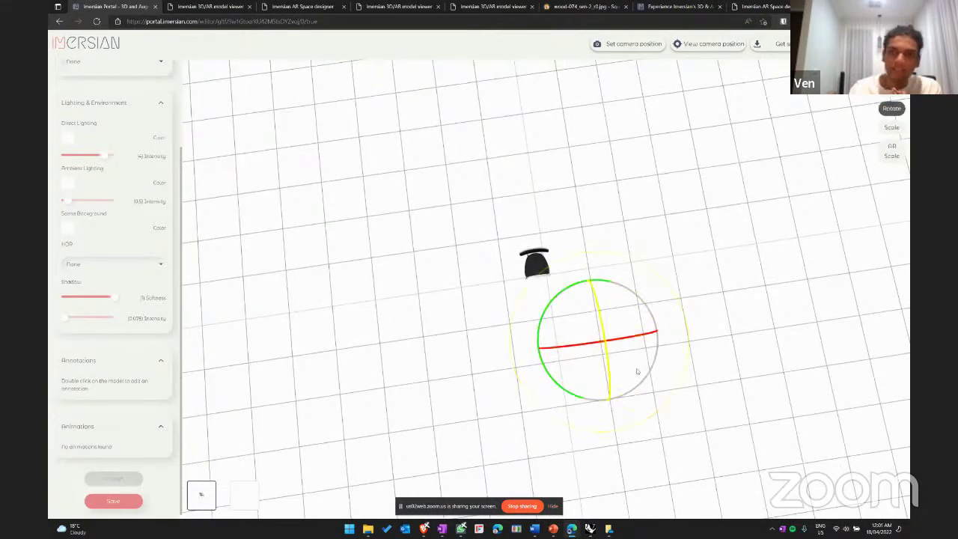
pyautogui.moveTo(637, 367); pyautogui.dragTo(632, 391)
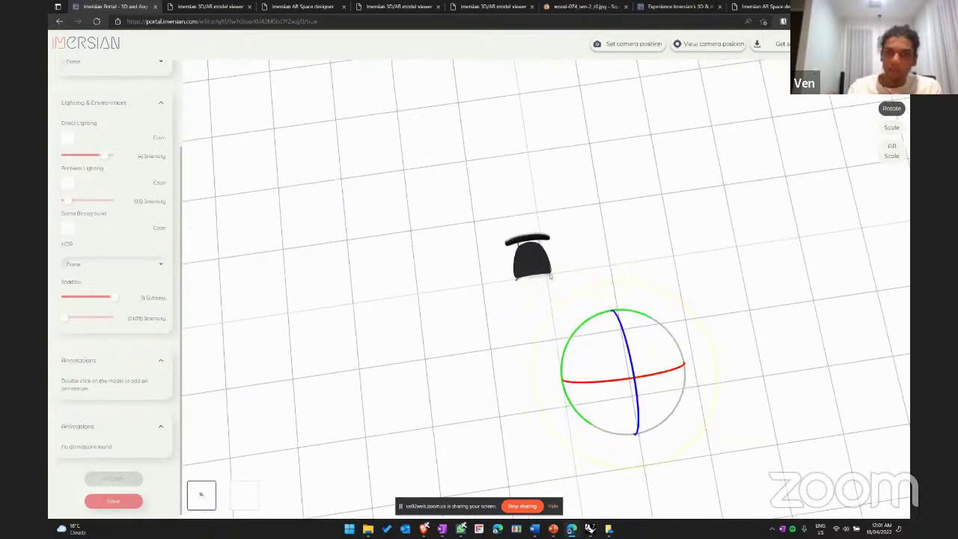
pyautogui.moveTo(515, 269); pyautogui.dragTo(526, 216)
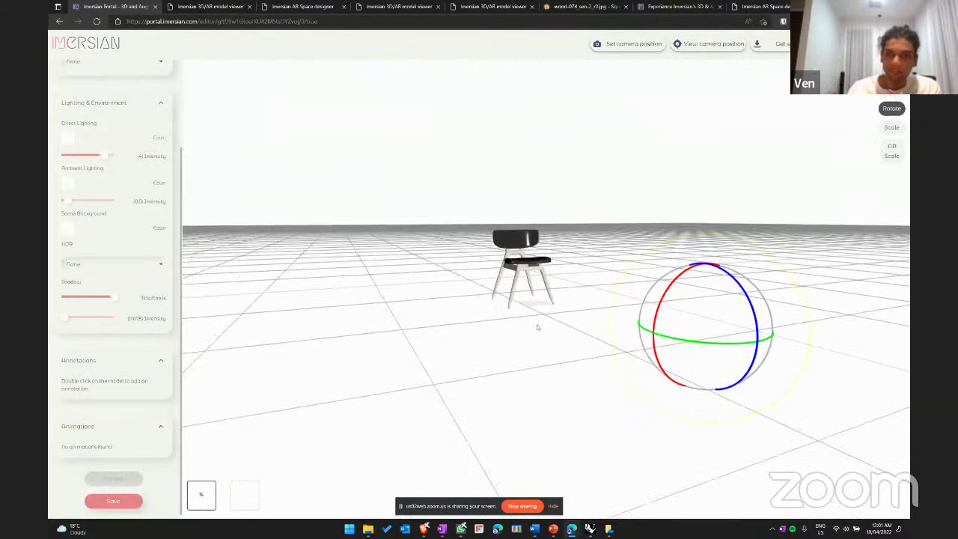
# - Change the chair's transform mode to move and examine where its pivot sits relative to the model from several angles
pyautogui.moveTo(608, 251); pyautogui.dragTo(586, 246)
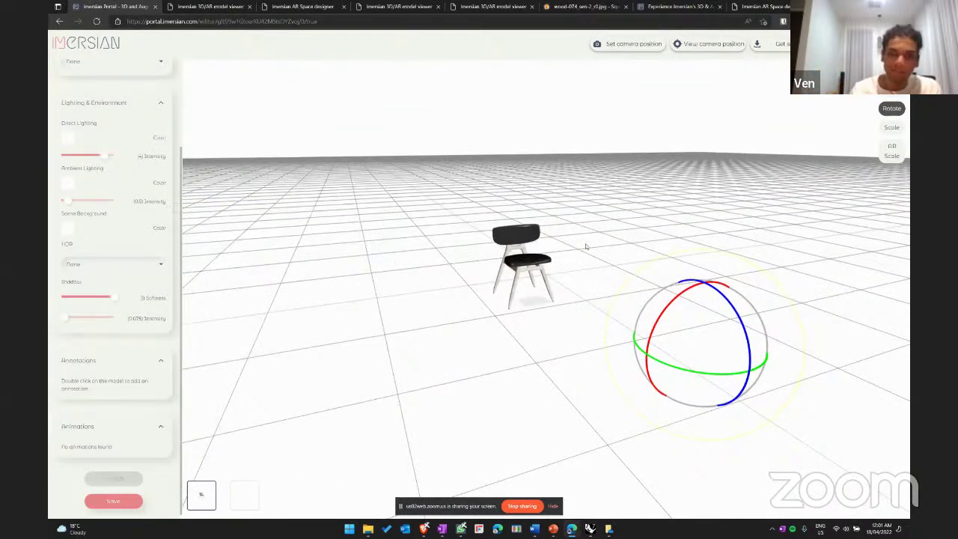
pyautogui.moveTo(610, 198); pyautogui.dragTo(602, 221)
pyautogui.press('w')
pyautogui.moveTo(701, 255); pyautogui.dragTo(602, 278)
pyautogui.moveTo(585, 404); pyautogui.dragTo(643, 516)
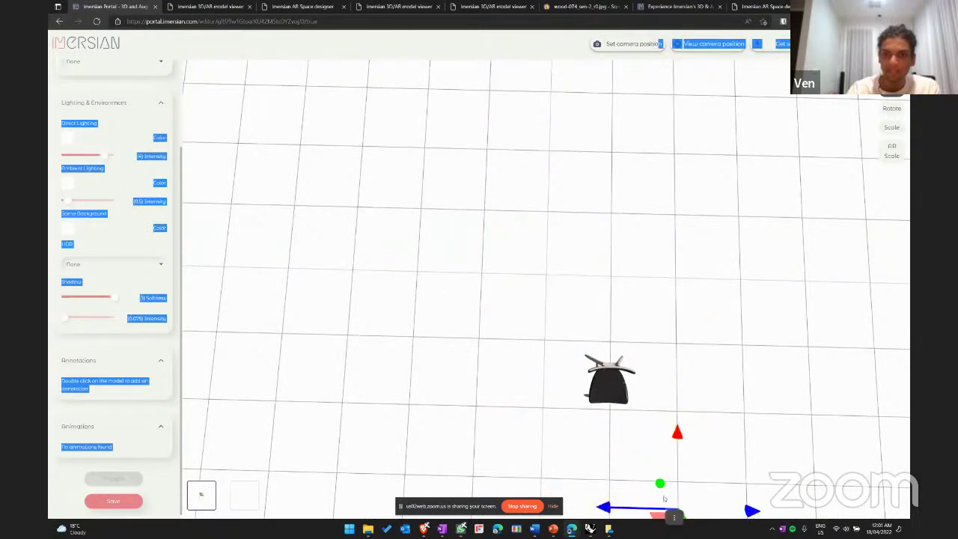
pyautogui.scroll(-3, 470, 283)
pyautogui.moveTo(509, 284); pyautogui.dragTo(503, 248)
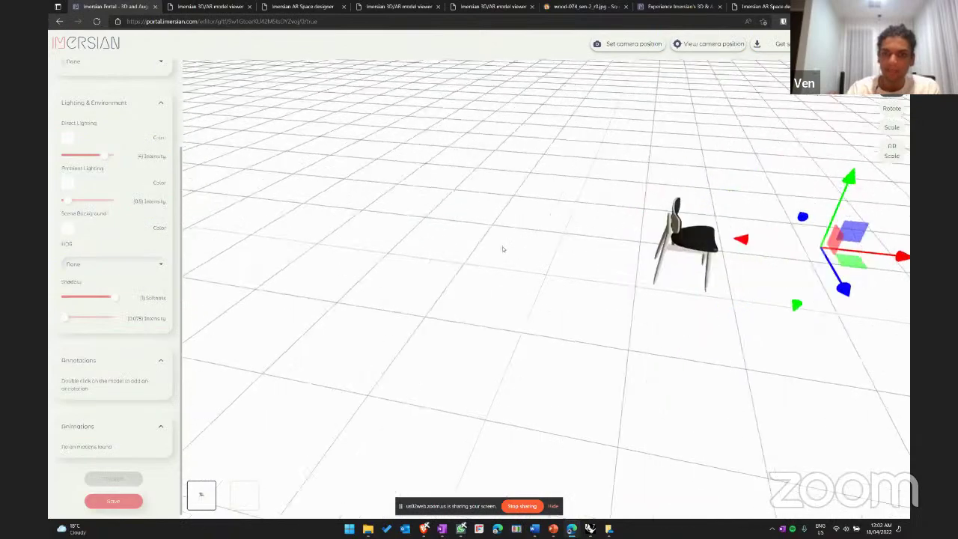
# - Switch to Rhino, select the box extrusion and shift it along its X axis
pyautogui.hotkey('alt', 'Tab')
pyautogui.press('Escape')
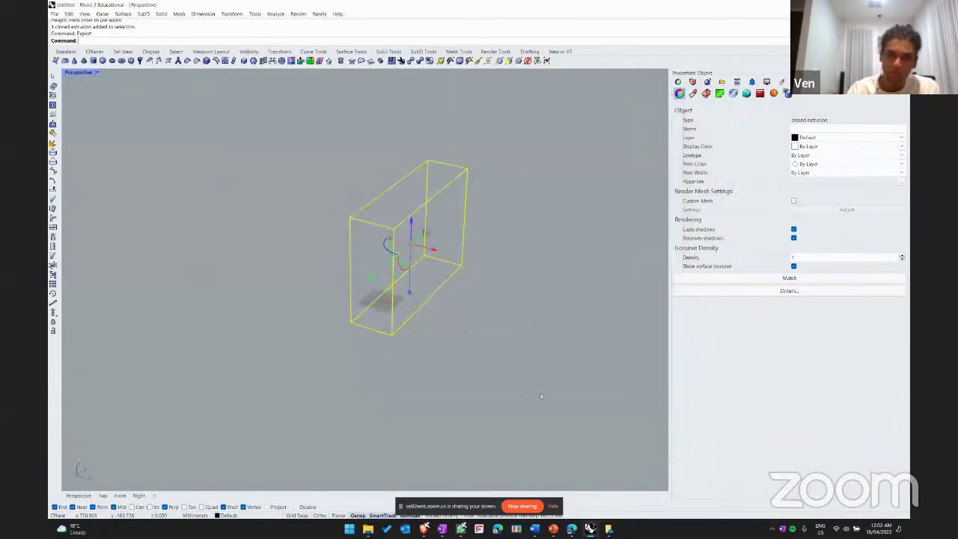
pyautogui.click(429, 321)
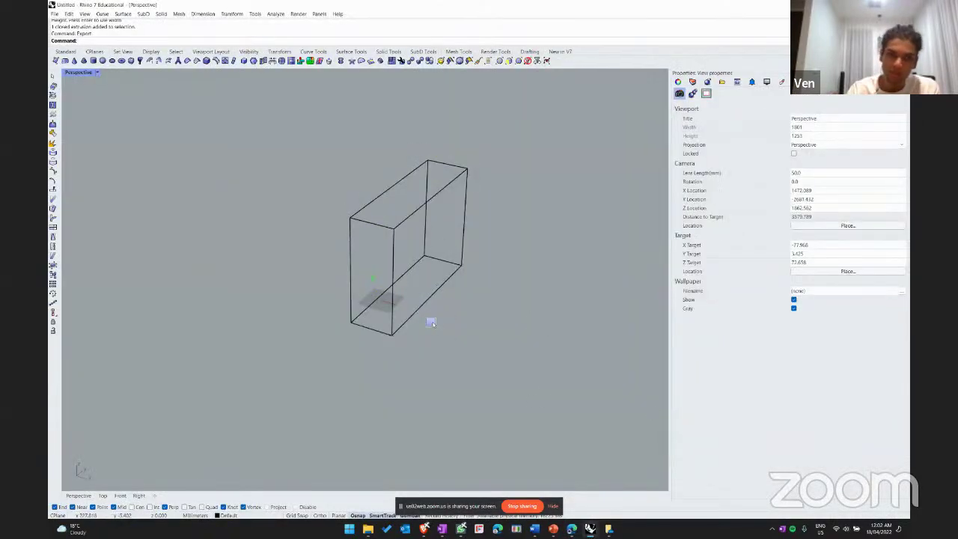
pyautogui.click(429, 202)
pyautogui.scroll(-5, 429, 217)
pyautogui.moveTo(445, 228); pyautogui.dragTo(545, 189)
pyautogui.click(413, 244)
# - Widen the box extrusion along its X axis and deselect it
pyautogui.scroll(3, 527, 191)
pyautogui.click(535, 183)
pyautogui.moveTo(548, 183); pyautogui.dragTo(343, 286)
pyautogui.scroll(2, 403, 267)
pyautogui.scroll(-5, 444, 209)
pyautogui.scroll(2, 430, 214)
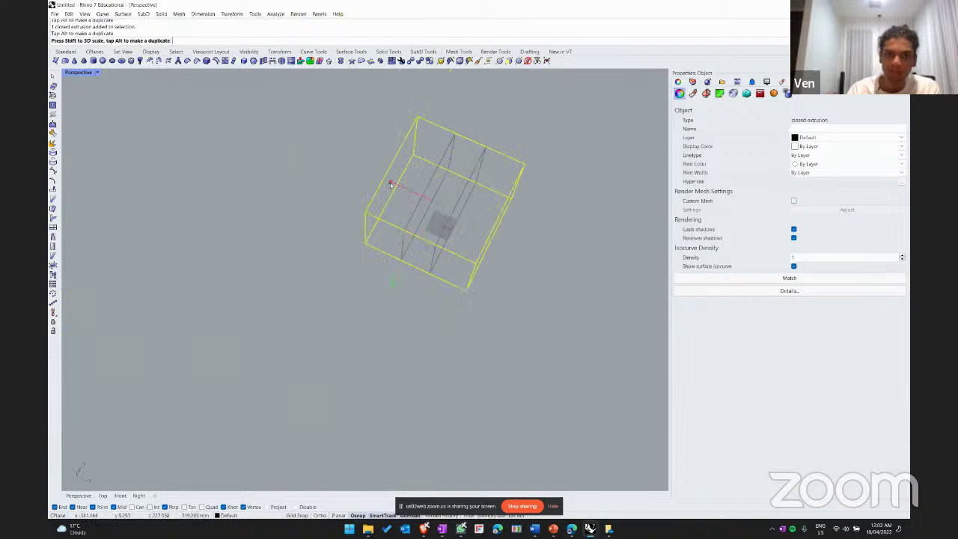
pyautogui.click(360, 332)
pyautogui.middleClick(361, 332)
pyautogui.moveTo(389, 297); pyautogui.dragTo(345, 217, button='right')
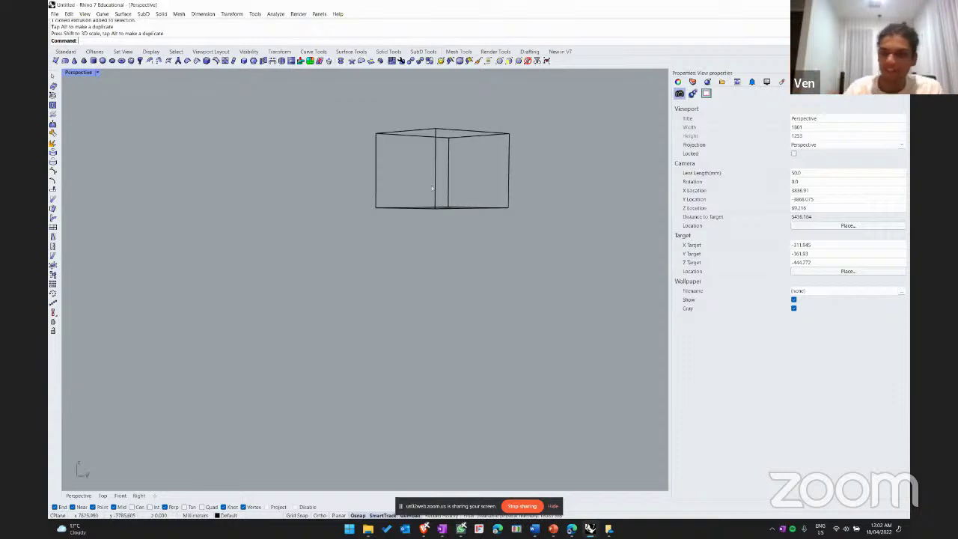
# - Return to the browser and examine the black chair in the editor and the grey office chair in the AR Space designer
pyautogui.click(861, 5)
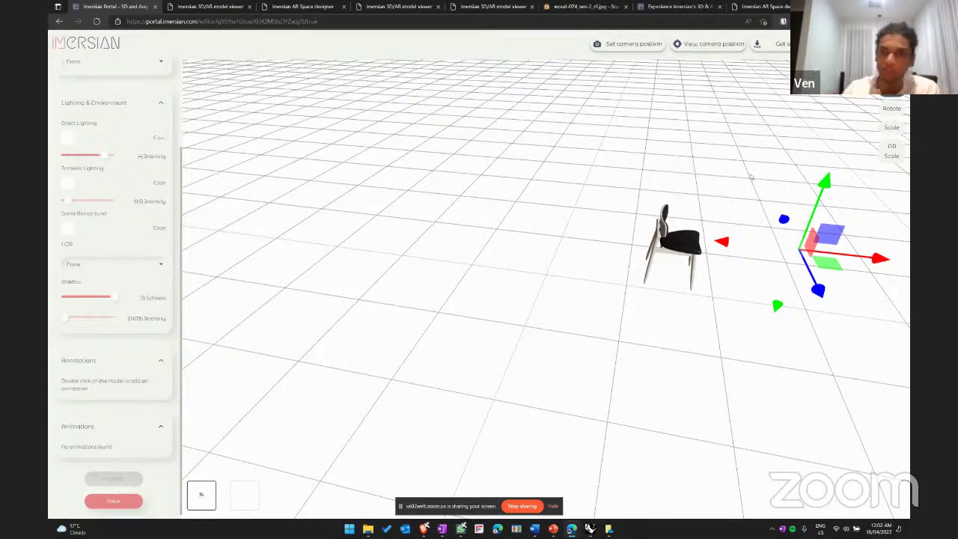
pyautogui.moveTo(648, 319); pyautogui.dragTo(534, 309)
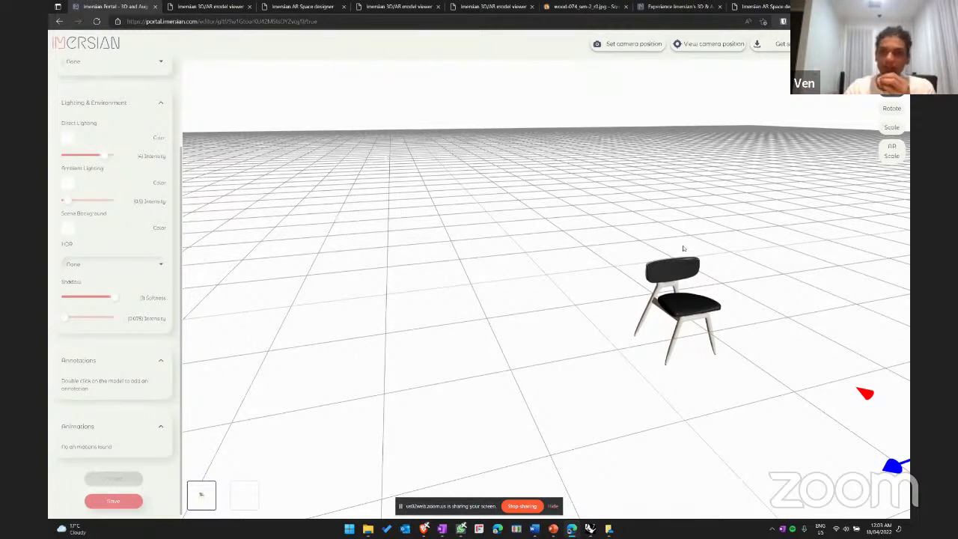
pyautogui.hotkey('ctrl', 'Tab')
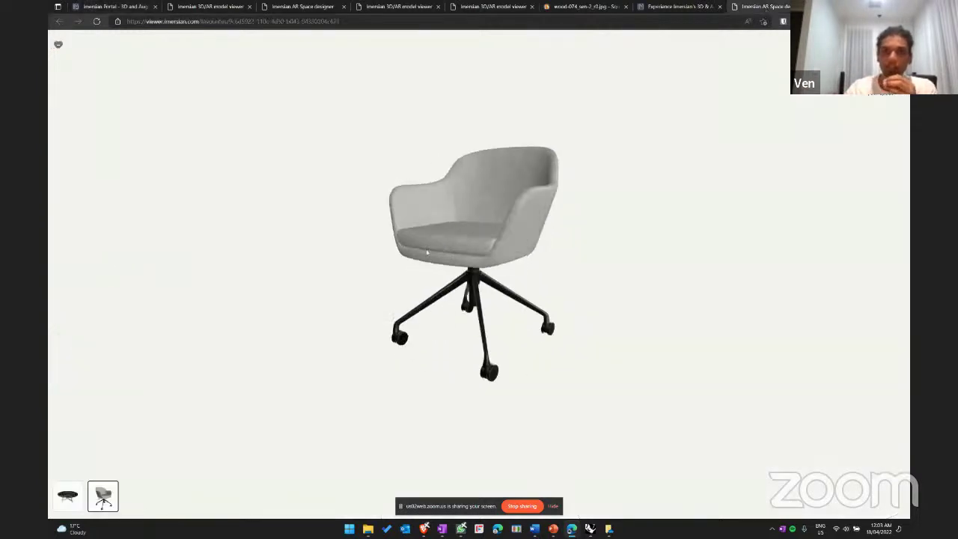
pyautogui.moveTo(522, 265); pyautogui.dragTo(506, 35)
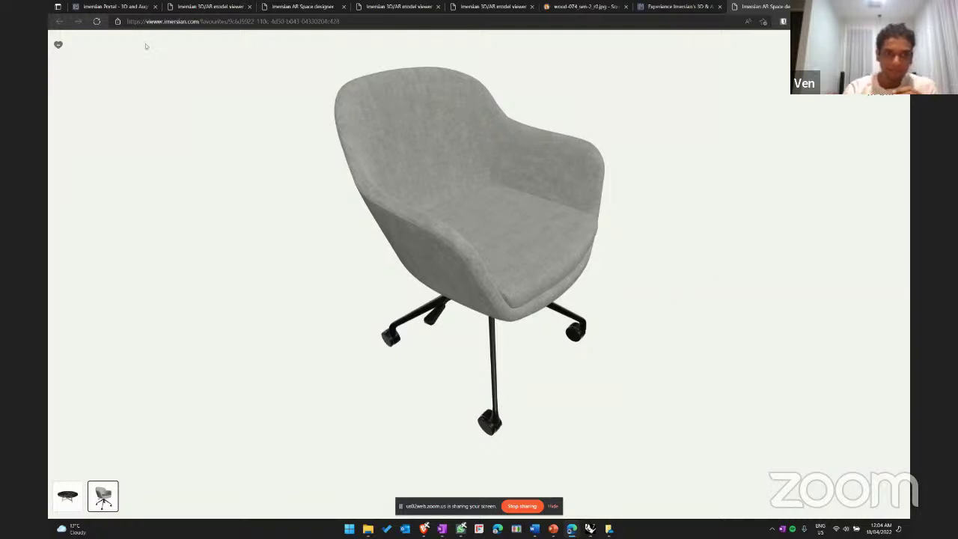
# - View the black chair at ground level in the Imersian editor and go to the portal's welcome page
pyautogui.click(127, 6)
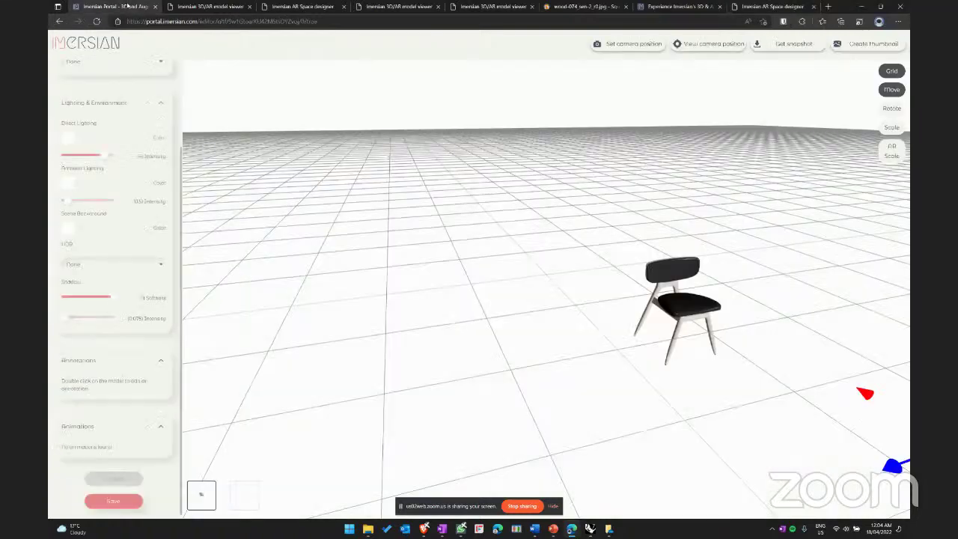
pyautogui.moveTo(733, 336); pyautogui.dragTo(515, 287)
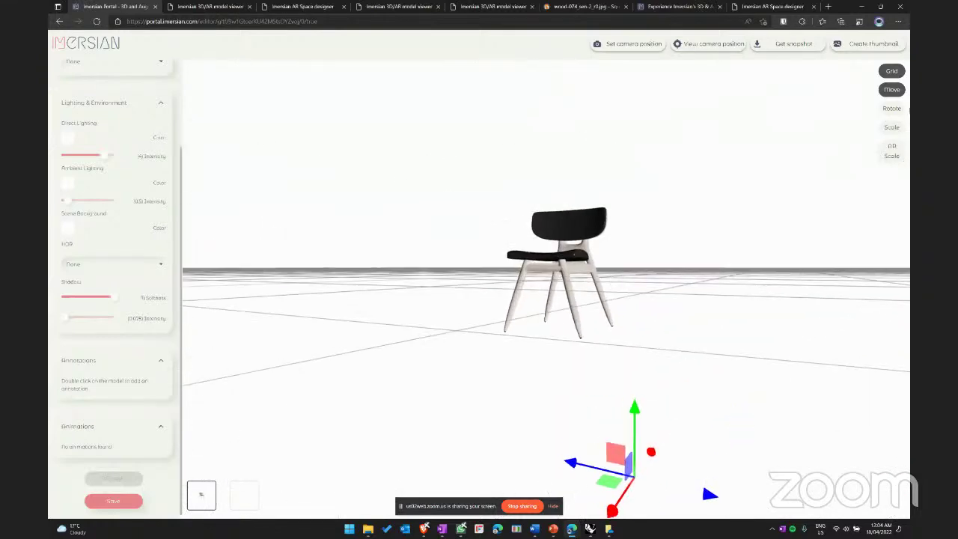
pyautogui.click(114, 46)
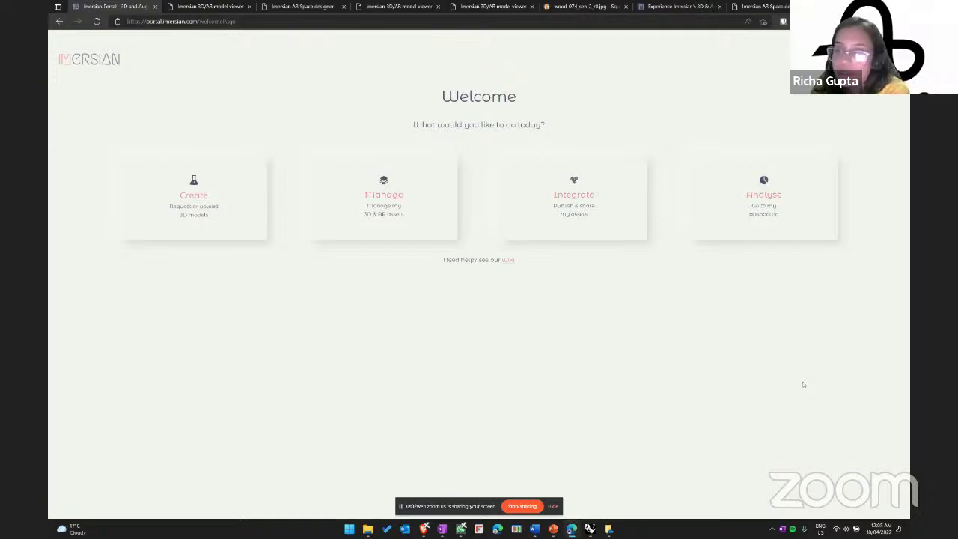
# - Switch to Rhino and delete the box extrusion
pyautogui.hotkey('alt', 'Tab')
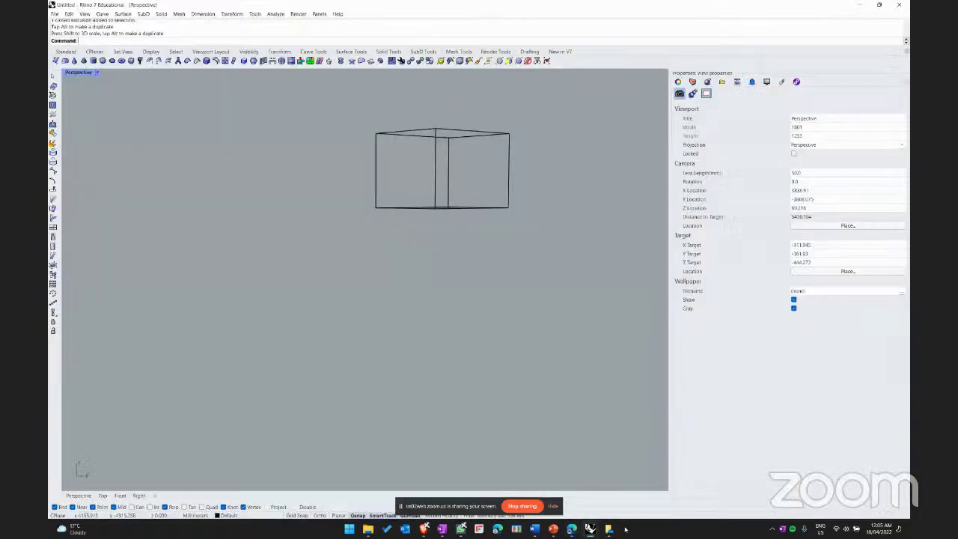
pyautogui.moveTo(523, 224); pyautogui.dragTo(338, 110)
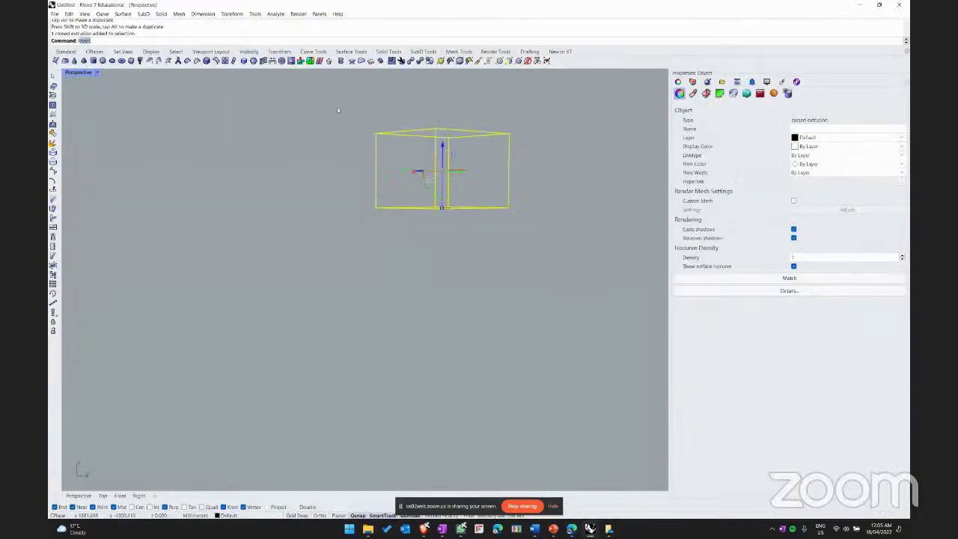
pyautogui.press('Delete')
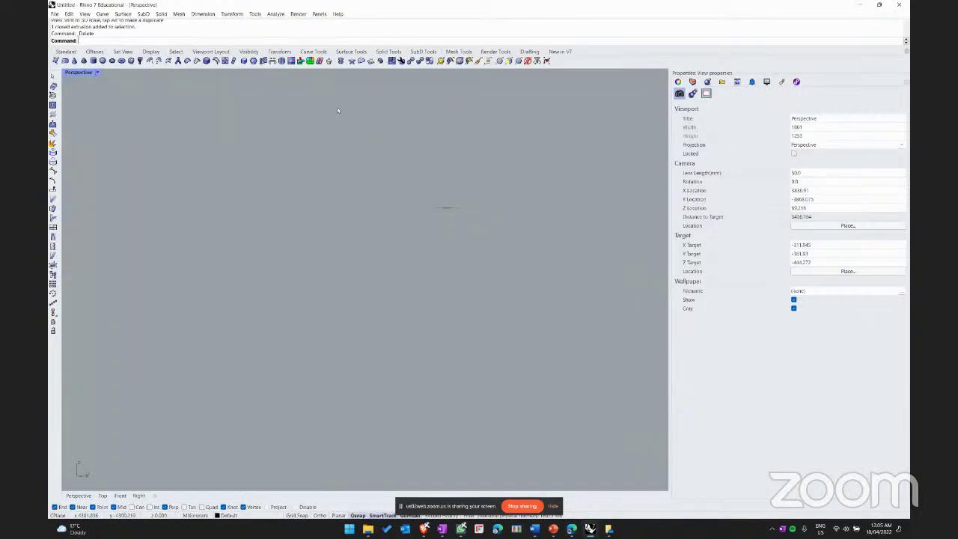
# - Launch Blender, dismiss the splash screen and delete the default cube from the scene
pyautogui.press('super')
pyautogui.write('blen')
pyautogui.press('Return')
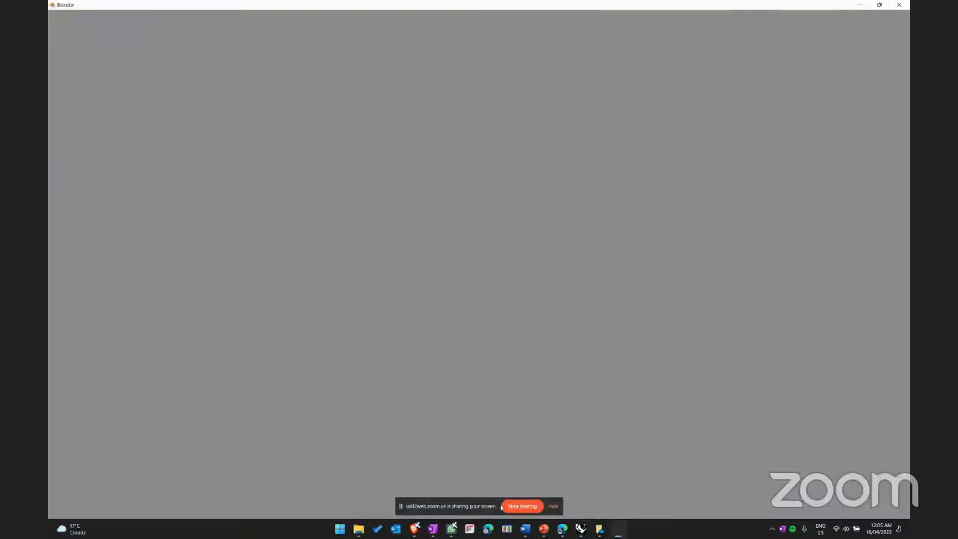
pyautogui.moveTo(620, 533)
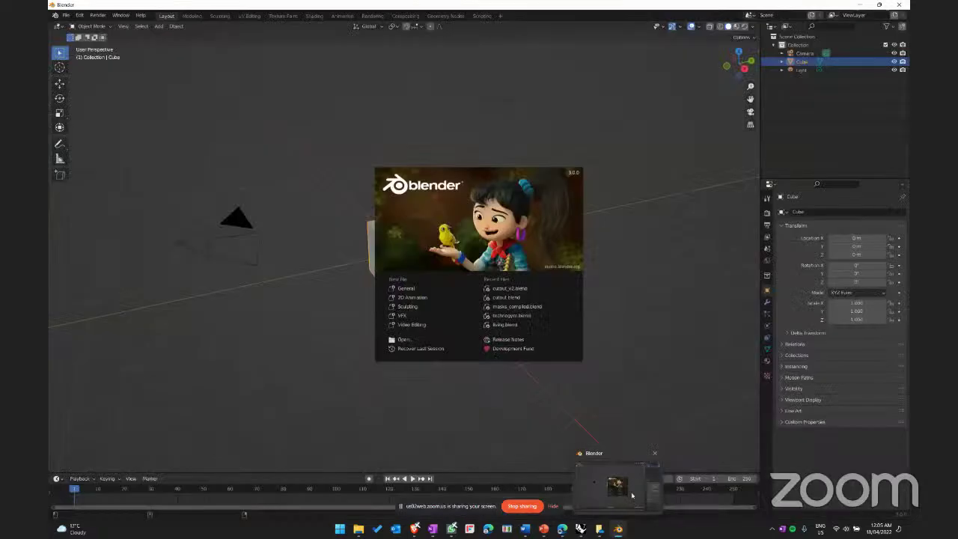
pyautogui.click(471, 228)
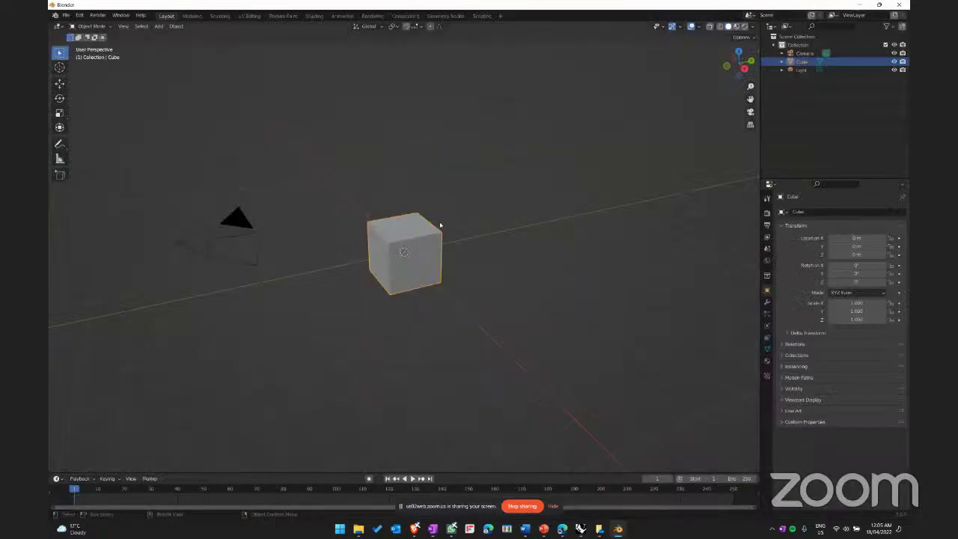
pyautogui.press('Delete')
pyautogui.moveTo(375, 188); pyautogui.dragTo(385, 235, button='middle')
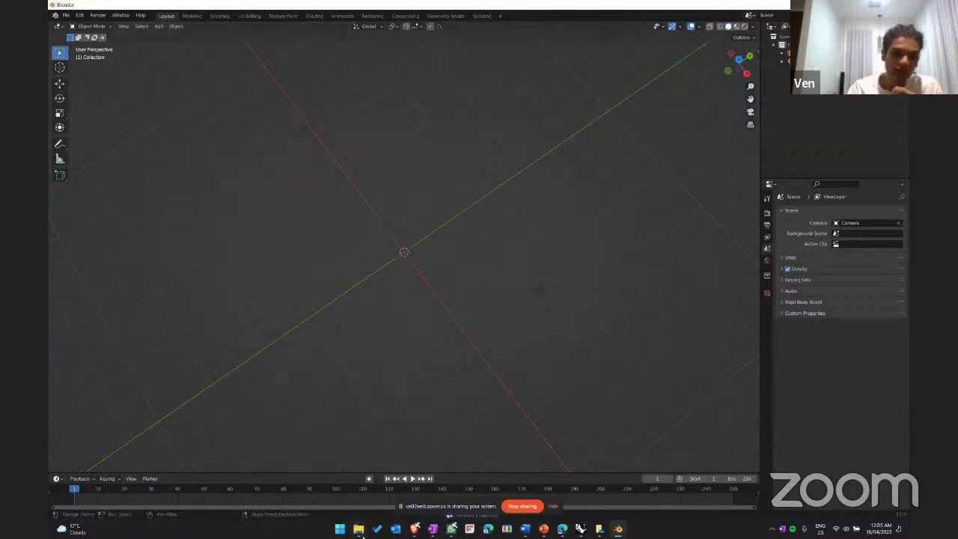
pyautogui.moveTo(405, 277); pyautogui.dragTo(412, 259, button='middle')
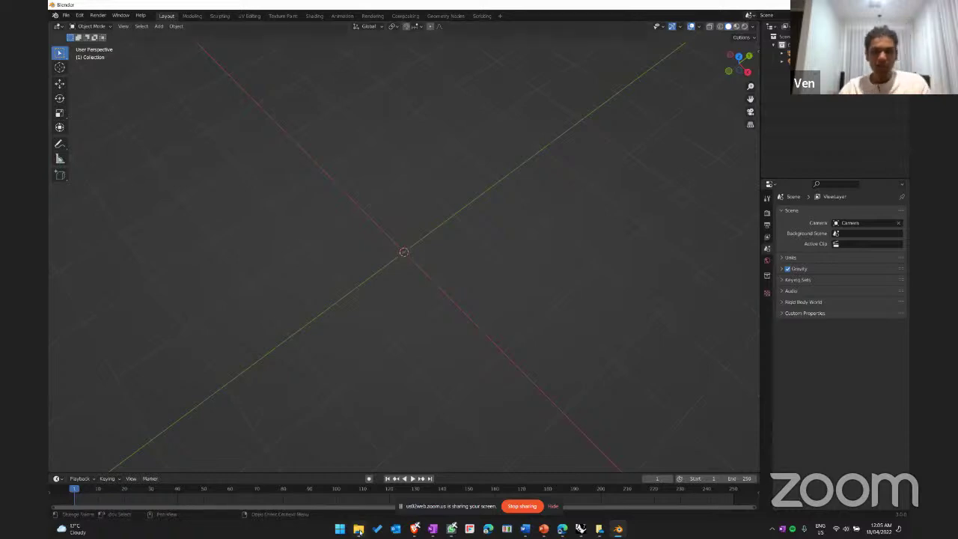
# - Start a glTF 2.0 import and point the file browser to the Chair folder using its path copied from File Explorer
pyautogui.click(65, 15)
pyautogui.moveTo(97, 129)
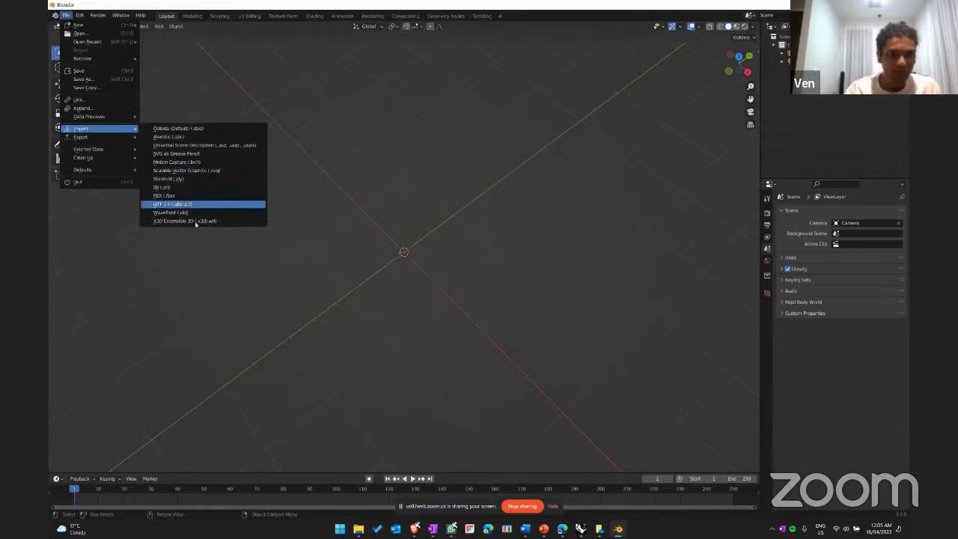
pyautogui.click(201, 205)
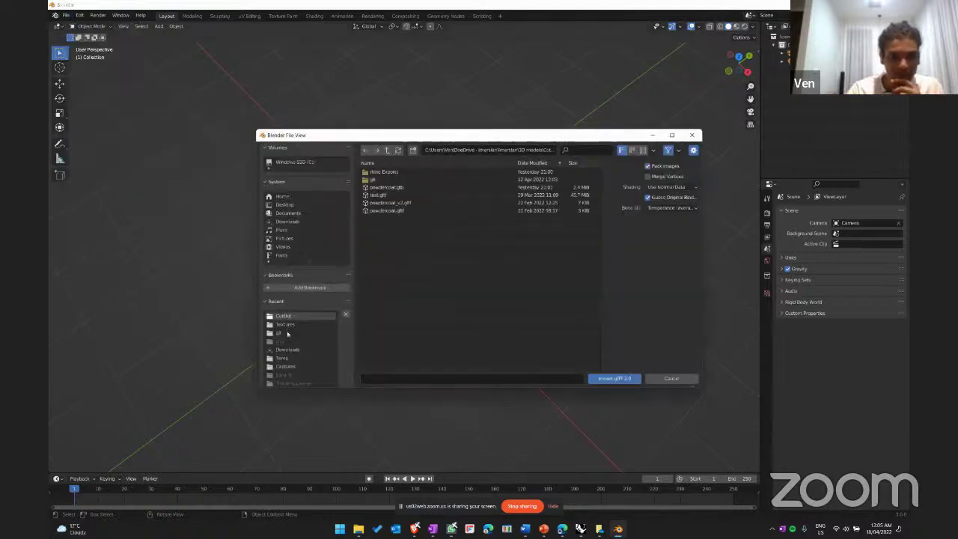
pyautogui.click(359, 528)
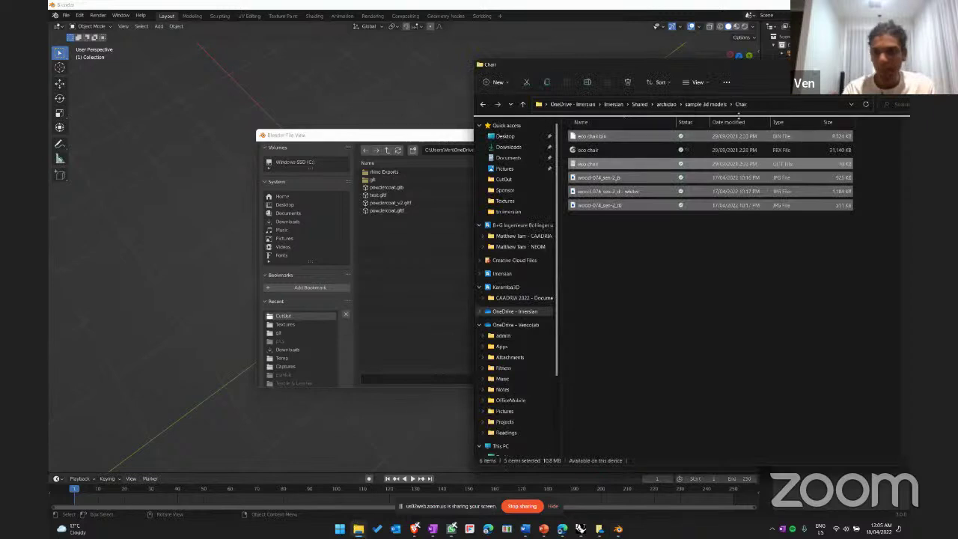
pyautogui.click(765, 106)
pyautogui.hotkey('ctrl', 'c')
pyautogui.click(376, 342)
pyautogui.click(449, 378)
pyautogui.hotkey('ctrl', 'v')
pyautogui.press('Return')
pyautogui.click(521, 150)
pyautogui.hotkey('ctrl', 'v')
pyautogui.press('Return')
# - Import the eco chair glTF model into the scene and view it up close
pyautogui.click(415, 172)
pyautogui.click(618, 379)
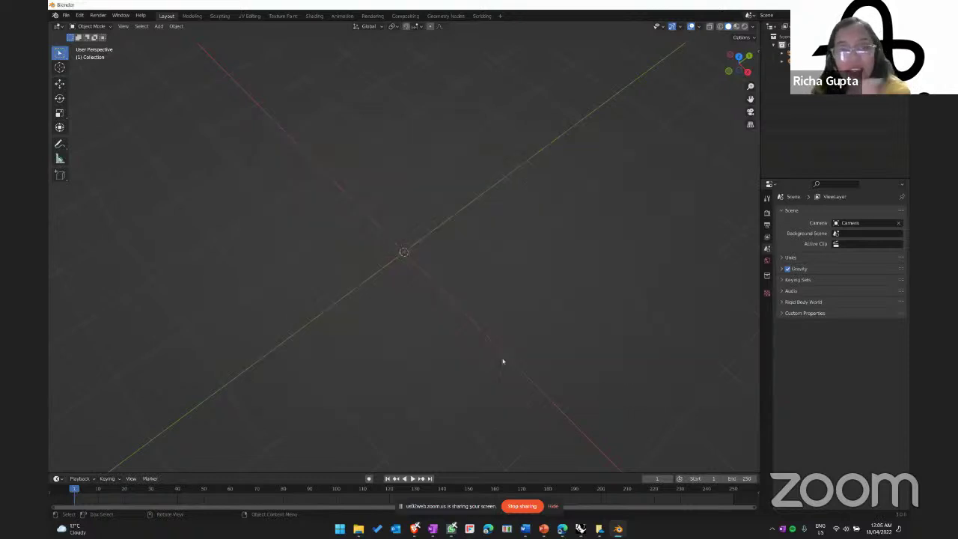
pyautogui.moveTo(389, 257); pyautogui.dragTo(448, 153, button='middle')
pyautogui.scroll(3, 448, 152)
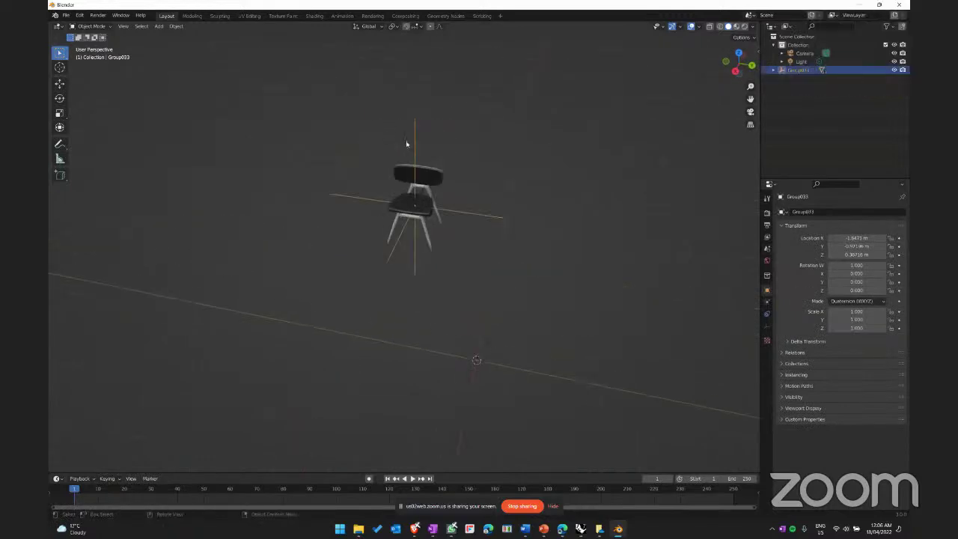
# - Delete the imported chair's group and undo the deletion
pyautogui.press('Delete')
pyautogui.moveTo(418, 232); pyautogui.dragTo(400, 202, button='middle')
pyautogui.hotkey('ctrl', 'z')
# - Move the chair onto the world origin from the top view and undo the move
pyautogui.keyDown('alt'); pyautogui.moveTo(571, 184); pyautogui.dragTo(609, 259, button='middle'); pyautogui.keyUp('alt')
pyautogui.press('g')
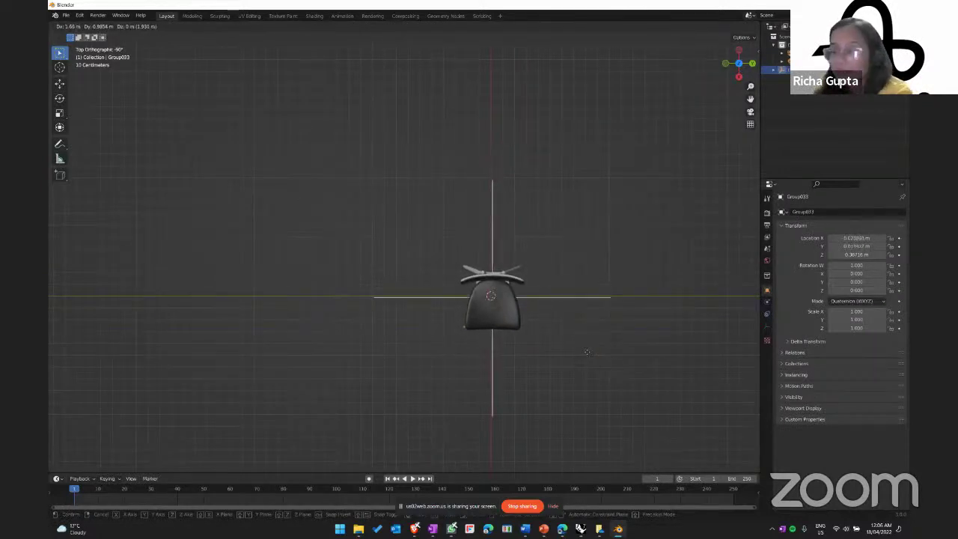
pyautogui.click(598, 350)
pyautogui.moveTo(598, 349); pyautogui.dragTo(453, 228, button='middle')
pyautogui.hotkey('ctrl', 'z')
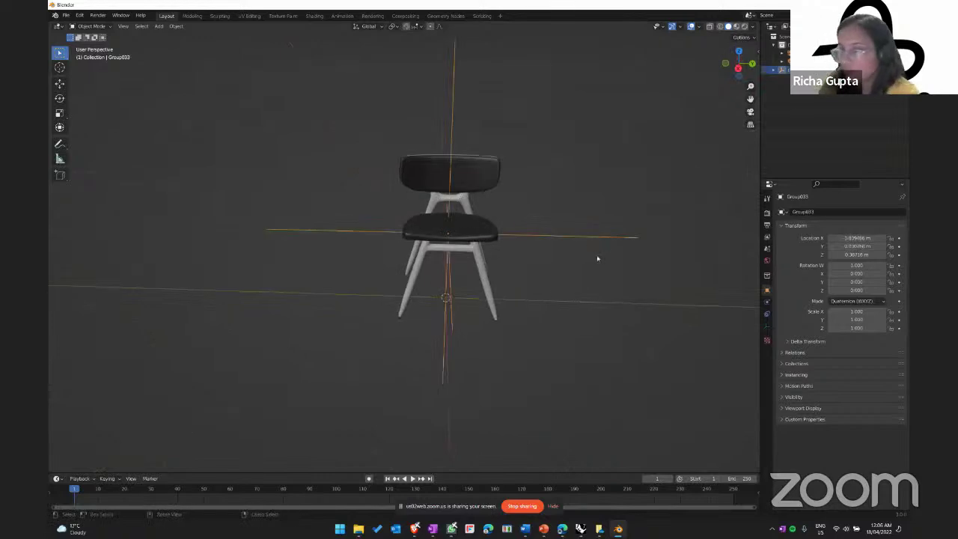
pyautogui.hotkey('ctrl', 'z')
# - Reposition the chair over the origin once more, check it from an angle and undo the repositioning
pyautogui.moveTo(468, 195); pyautogui.dragTo(446, 266, button='middle')
pyautogui.moveTo(443, 269); pyautogui.dragTo(362, 195, button='middle')
pyautogui.press('KP_7')
pyautogui.press('g')
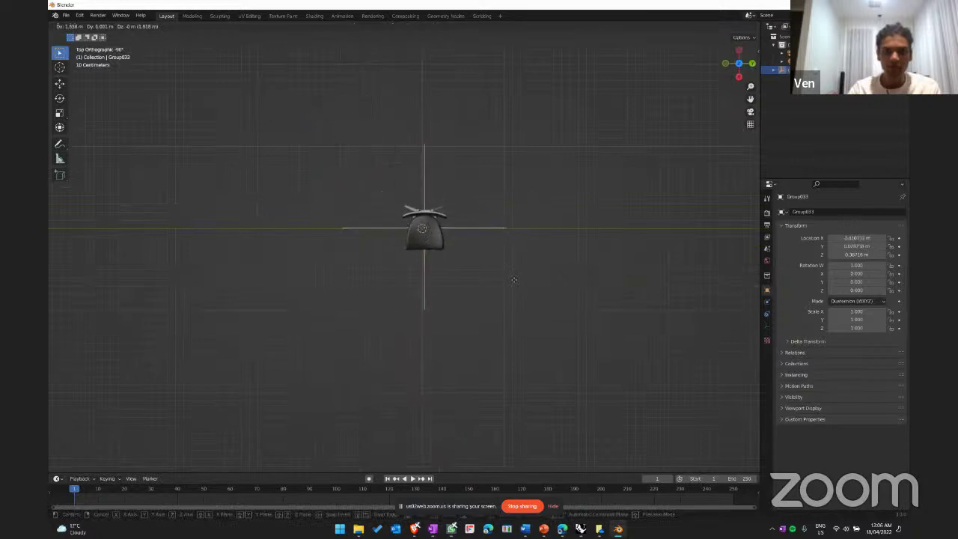
pyautogui.click(516, 278)
pyautogui.moveTo(516, 278); pyautogui.dragTo(627, 217, button='middle')
pyautogui.click(66, 15)
pyautogui.moveTo(111, 131)
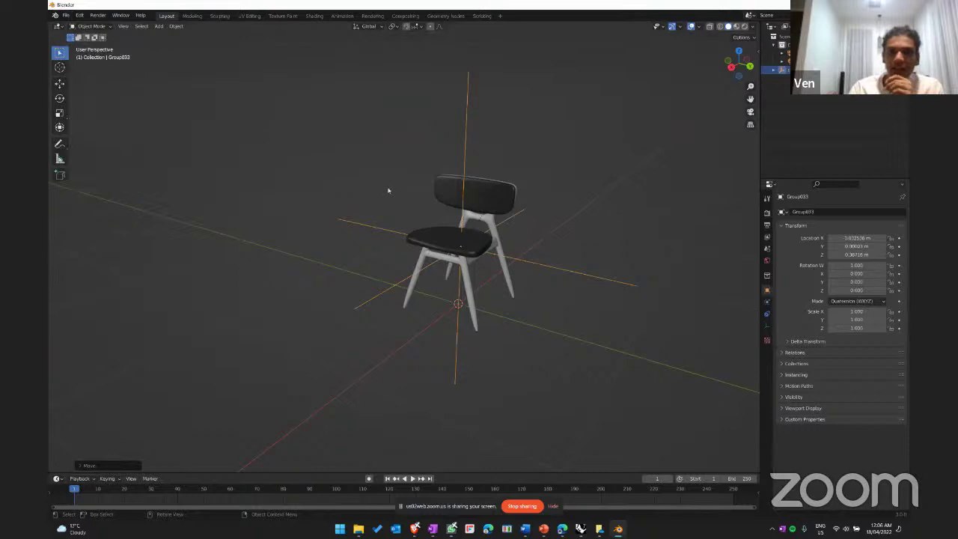
pyautogui.moveTo(330, 160); pyautogui.dragTo(361, 223, button='middle')
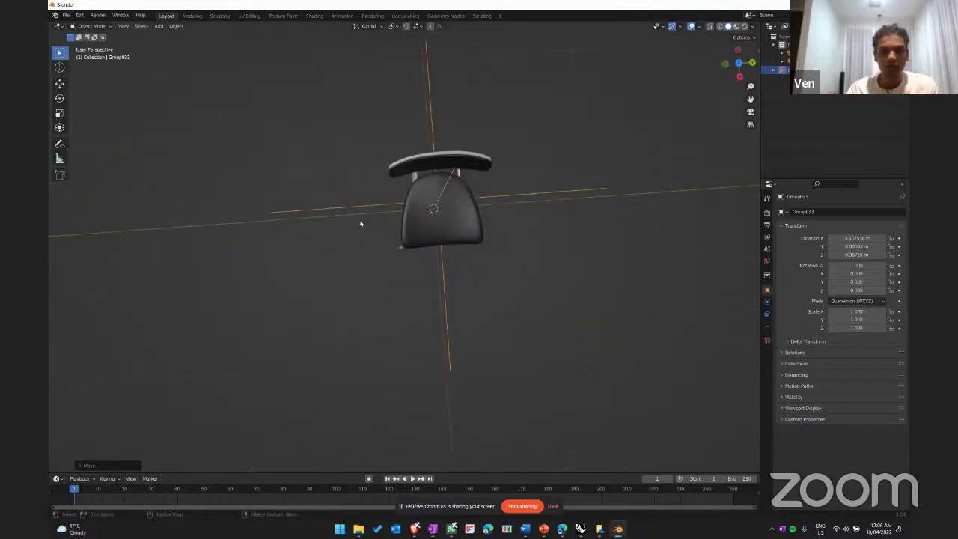
pyautogui.hotkey('ctrl', 'z')
# - In the top view, move the chair's group so that it is centred on the world origin
pyautogui.keyDown('alt'); pyautogui.moveTo(418, 216); pyautogui.dragTo(461, 213, button='middle'); pyautogui.keyUp('alt')
pyautogui.scroll(-7, 462, 215)
pyautogui.scroll(3, 378, 172)
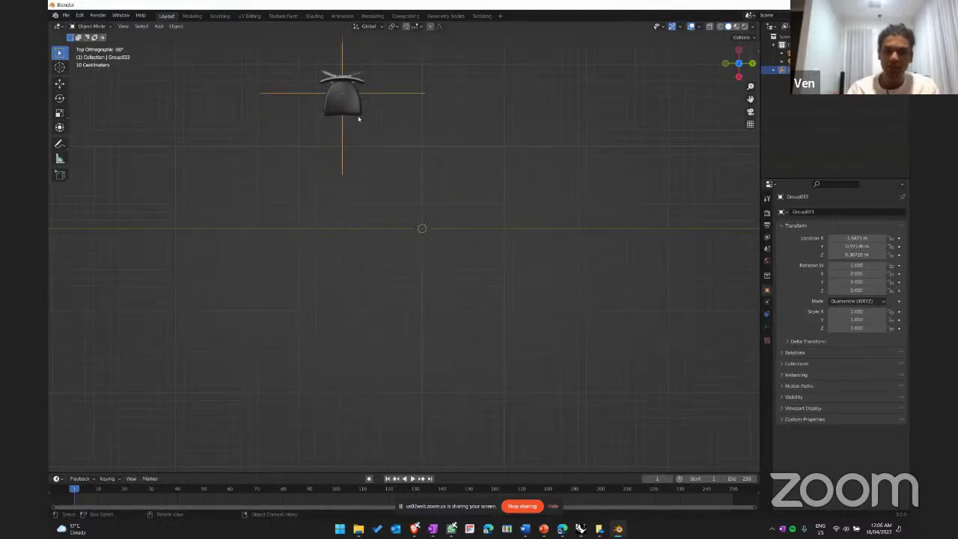
pyautogui.press('g')
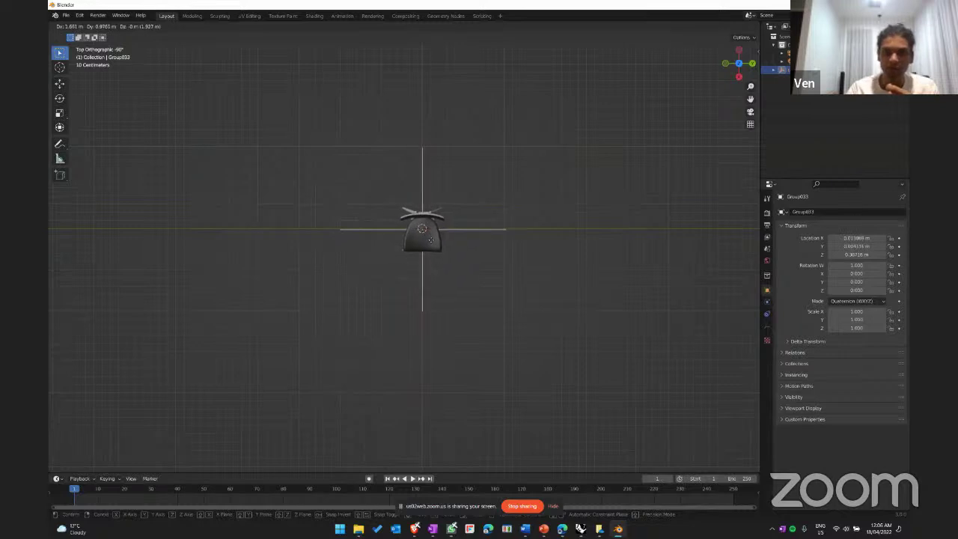
pyautogui.click(431, 241)
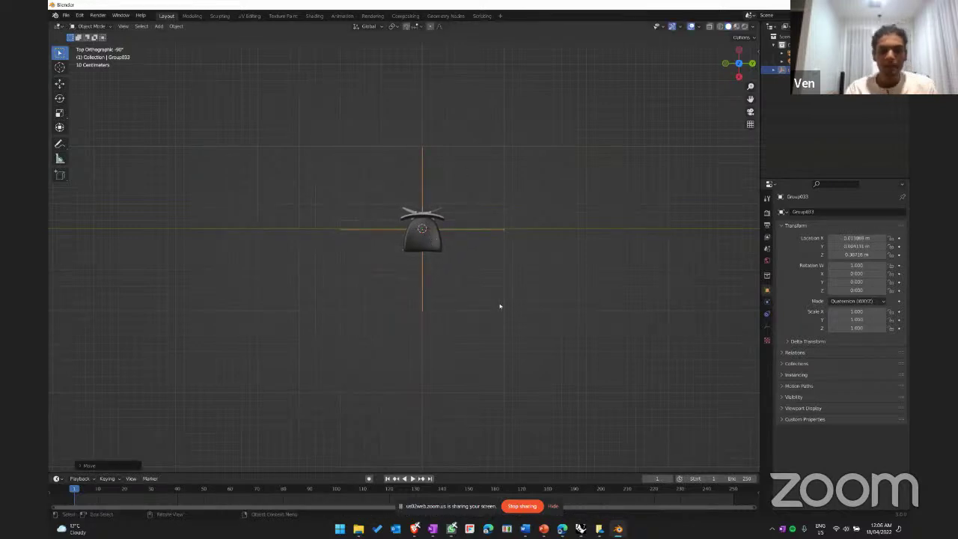
# - Check the chair's placement relative to the world origin from the side and in a perspective view
pyautogui.keyDown('alt'); pyautogui.moveTo(491, 314); pyautogui.dragTo(502, 244, button='middle'); pyautogui.keyUp('alt')
pyautogui.moveTo(567, 229); pyautogui.dragTo(544, 232, button='middle')
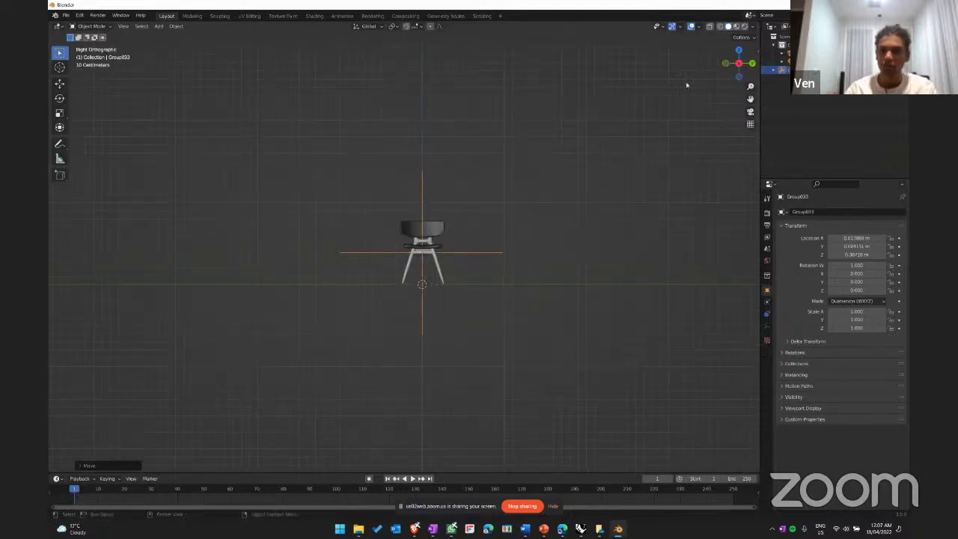
pyautogui.click(739, 50)
pyautogui.click(752, 64)
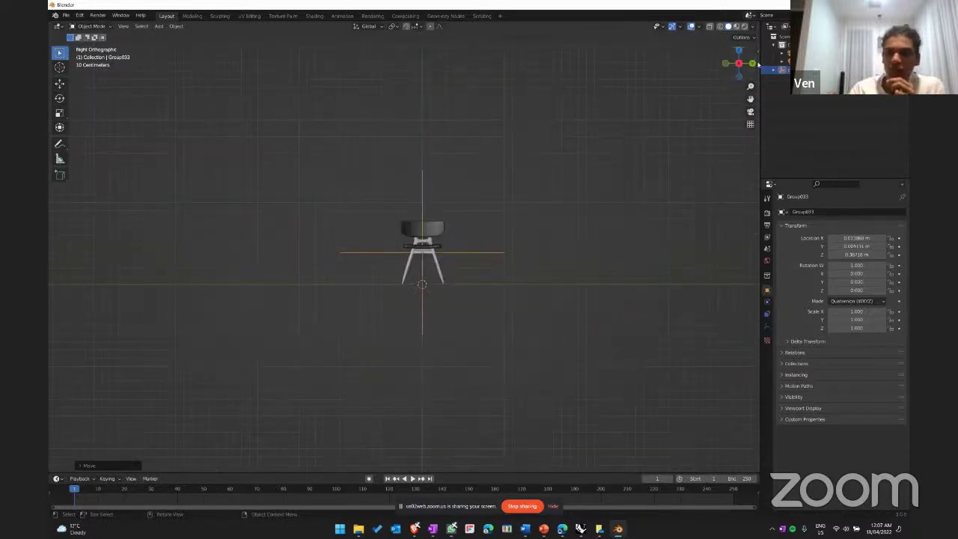
pyautogui.moveTo(752, 64); pyautogui.dragTo(372, 228)
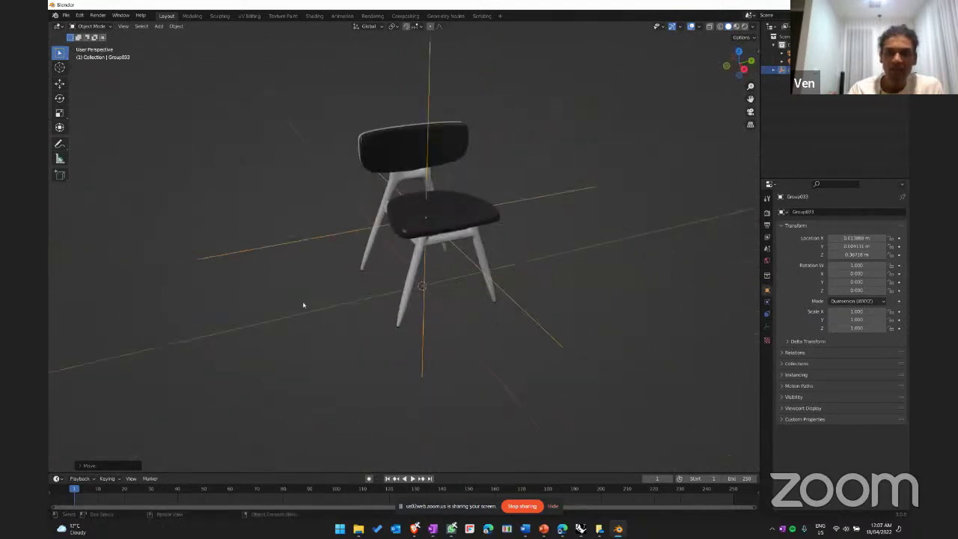
# - Set up a glTF 2.0 export of the scene to the Chair folder in glTF Binary (.glb) format
pyautogui.click(66, 16)
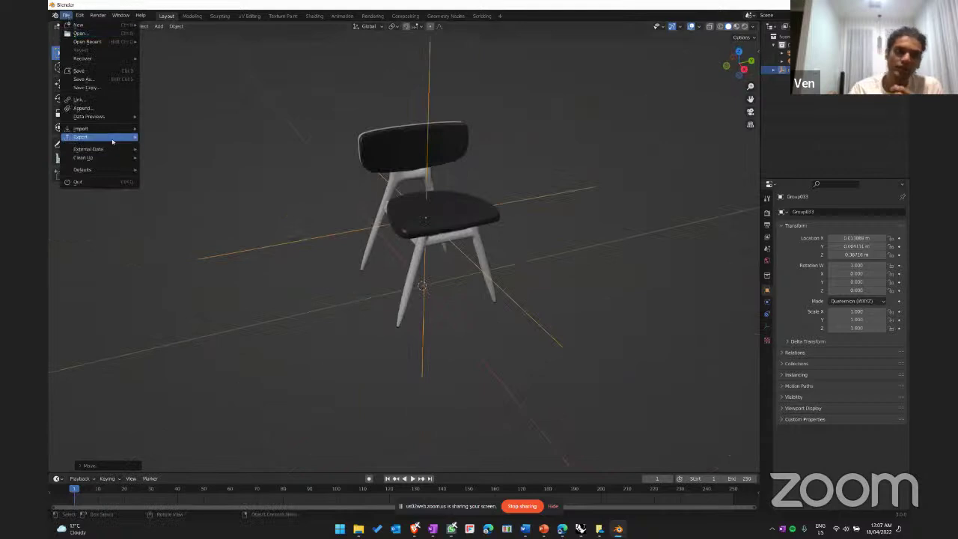
pyautogui.moveTo(97, 137)
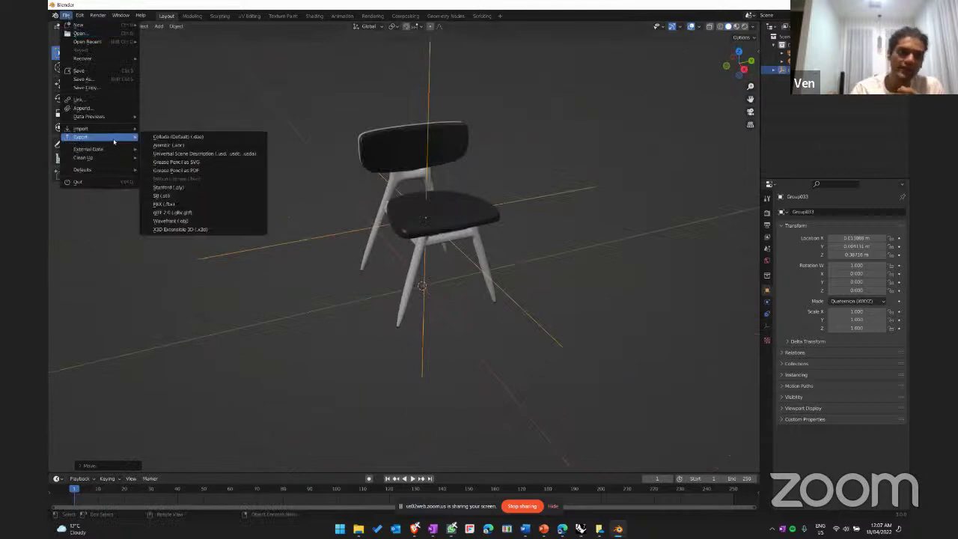
pyautogui.click(199, 214)
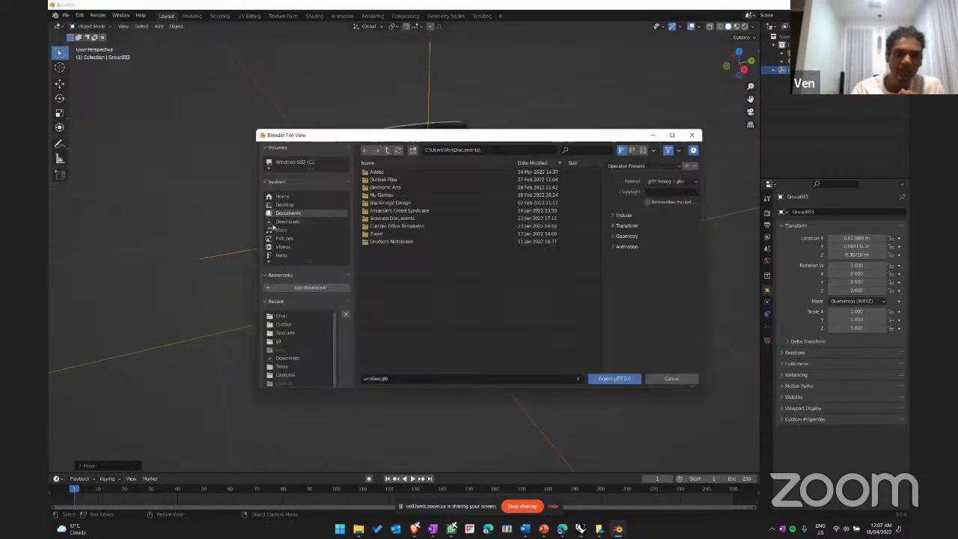
pyautogui.click(282, 317)
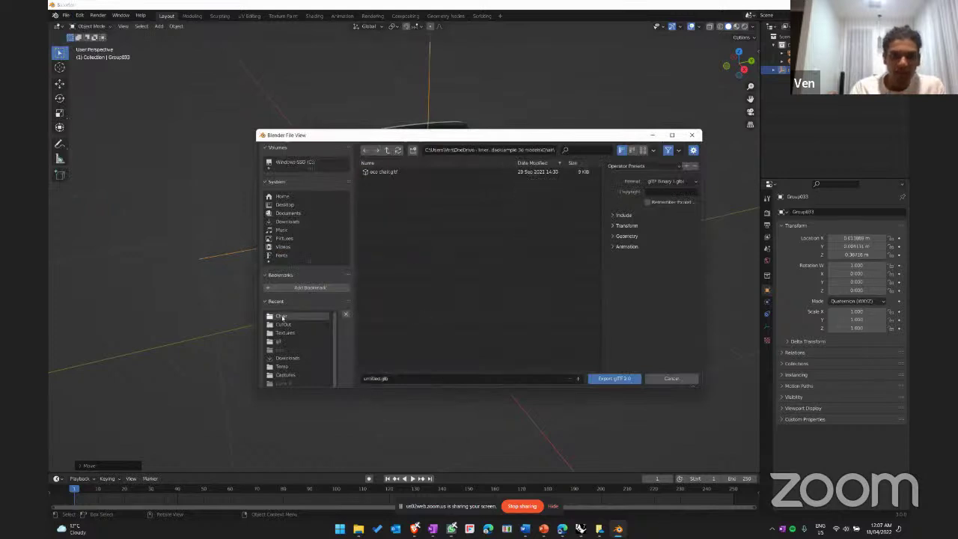
pyautogui.click(395, 379)
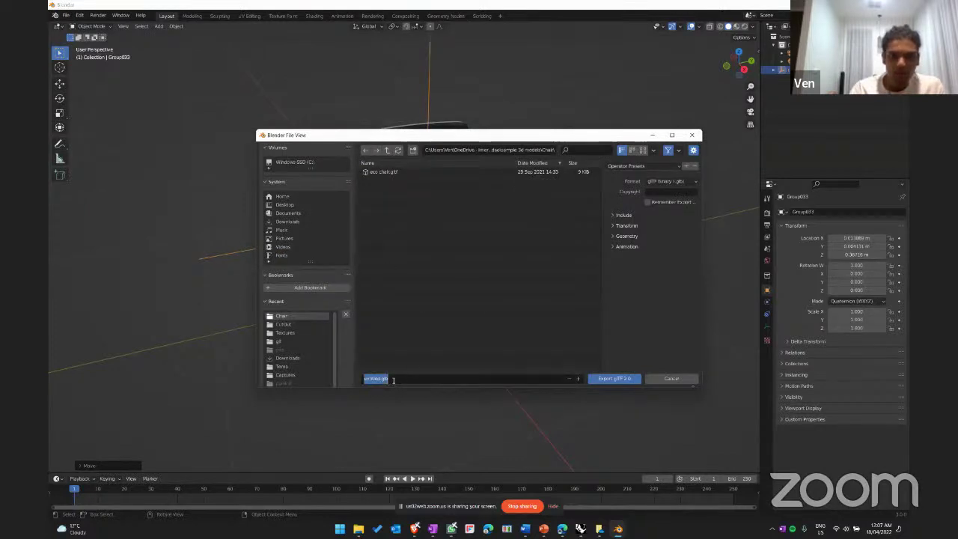
pyautogui.click(648, 183)
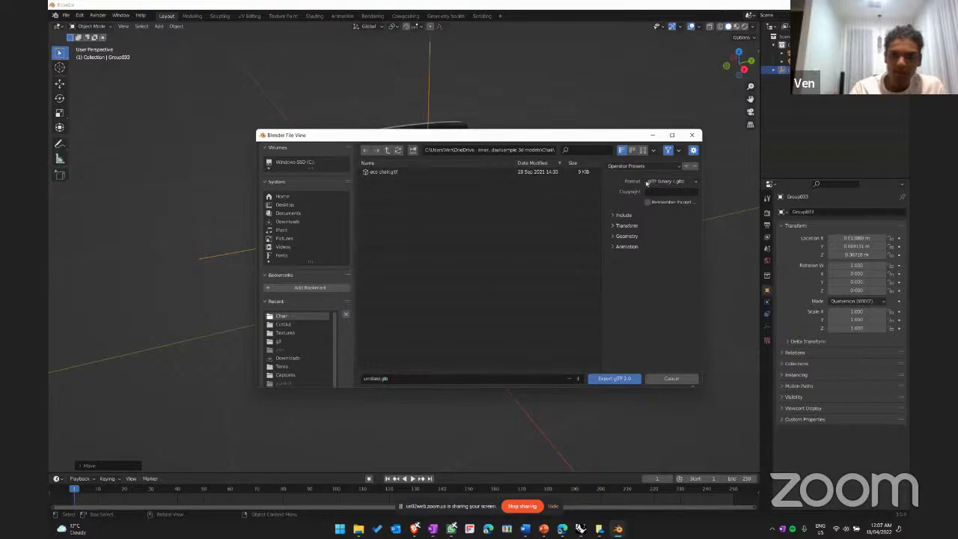
pyautogui.click(696, 182)
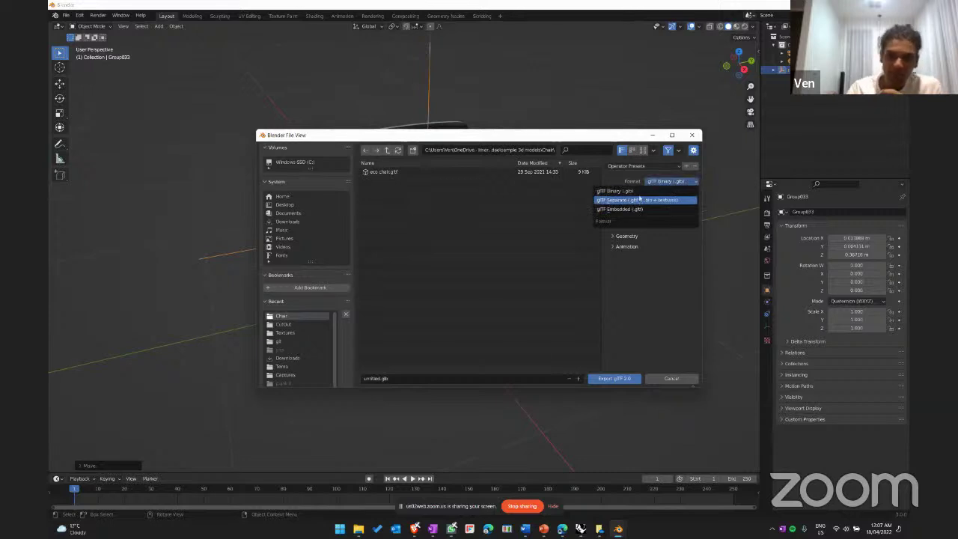
pyautogui.click(685, 188)
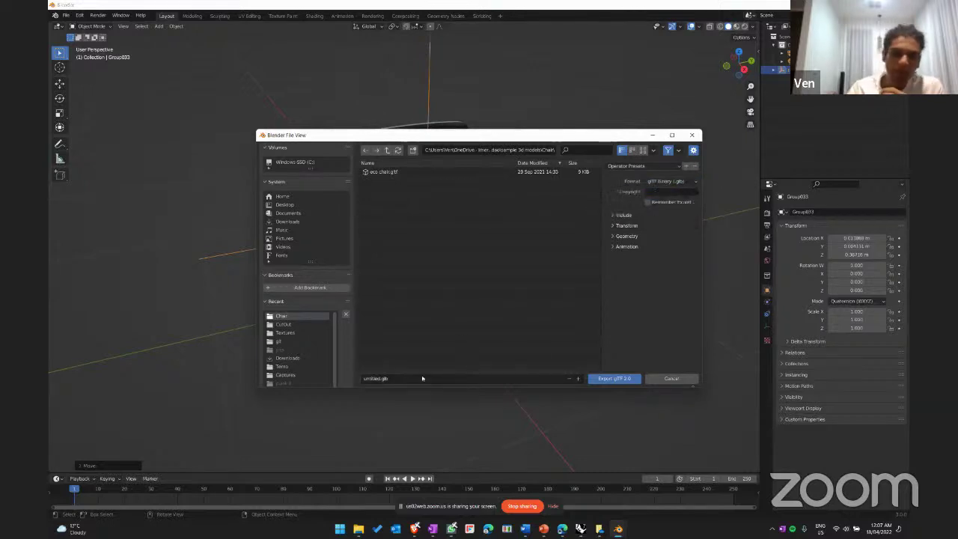
# - Name the export file "eco chair.glb"
pyautogui.doubleClick(371, 379)
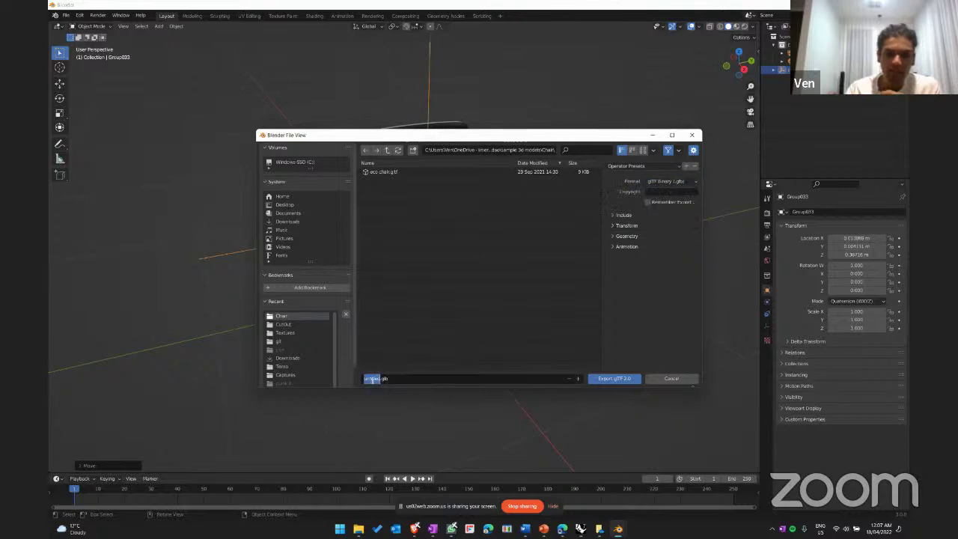
pyautogui.write('eco')
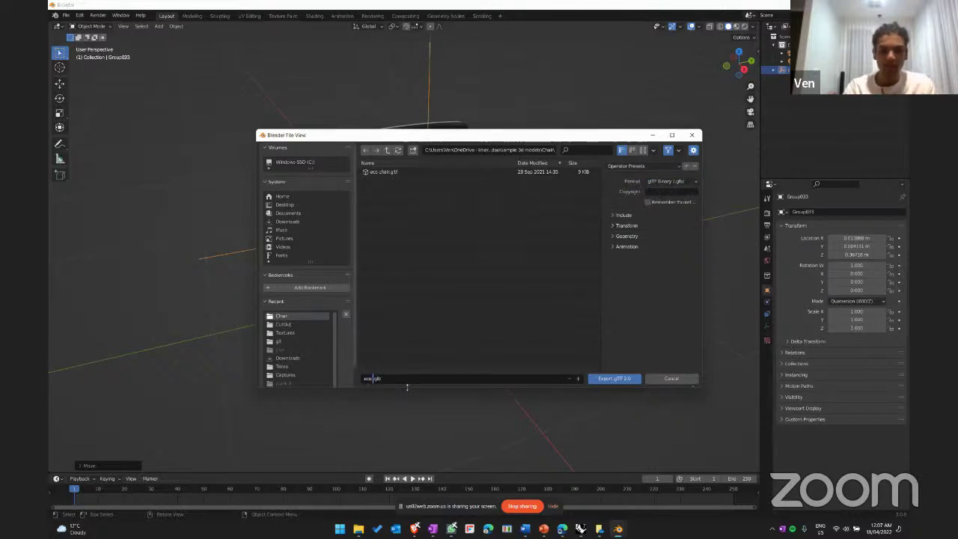
pyautogui.write(' chair')
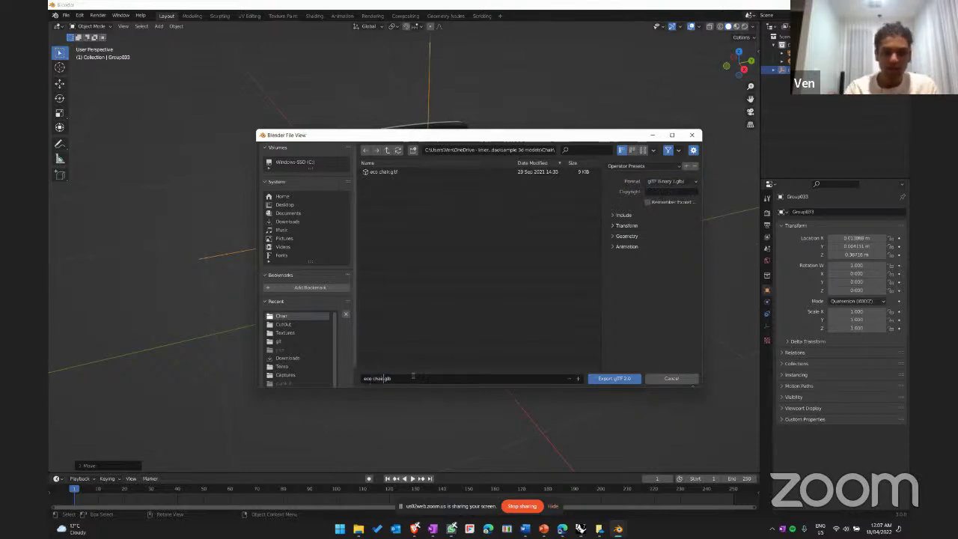
# - Review the Include, Transform and Geometry export options, keeping +Y Up enabled, and export the glTF file
pyautogui.click(614, 216)
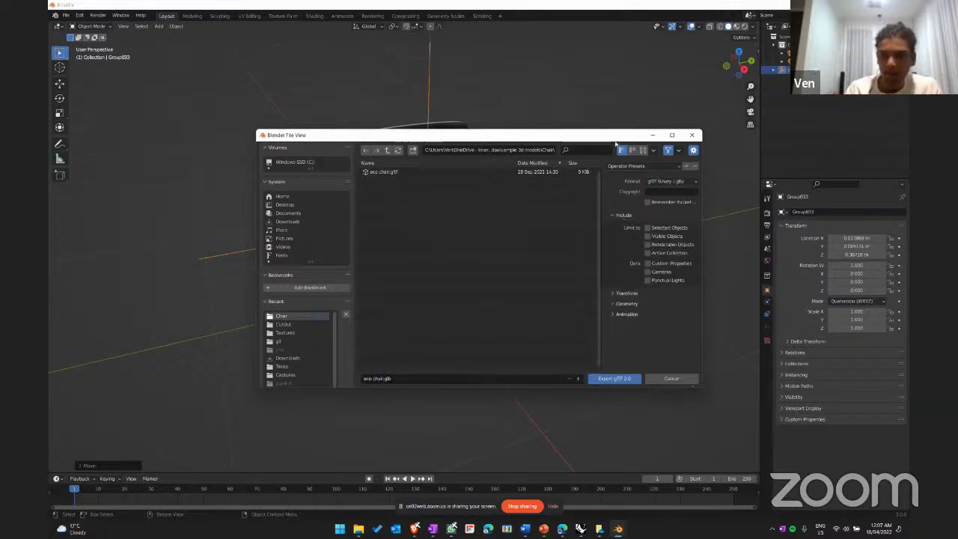
pyautogui.moveTo(610, 136); pyautogui.dragTo(740, 43)
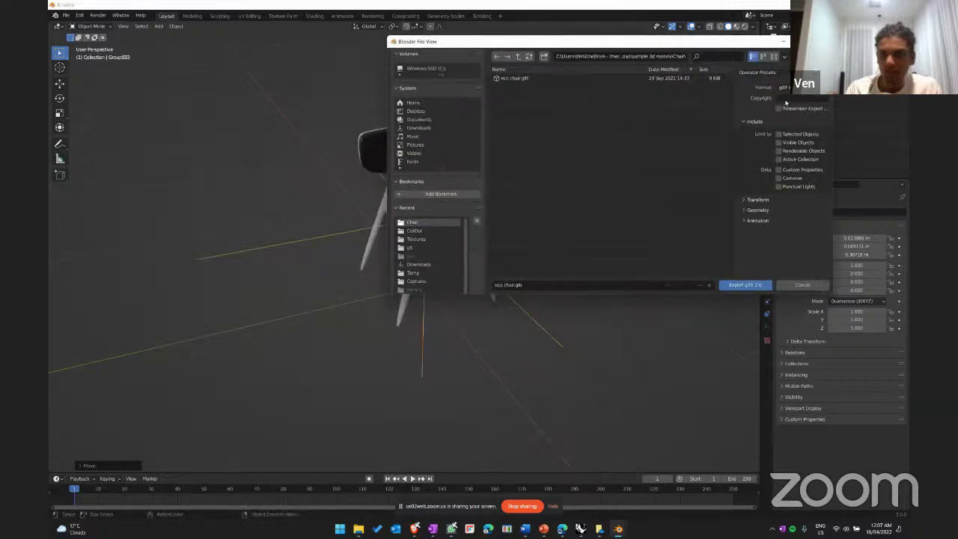
pyautogui.click(774, 199)
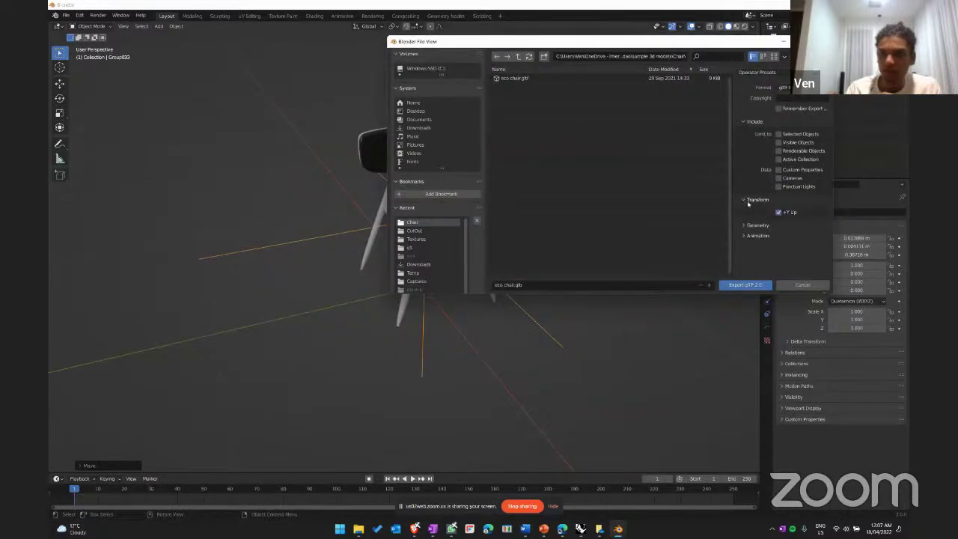
pyautogui.click(767, 225)
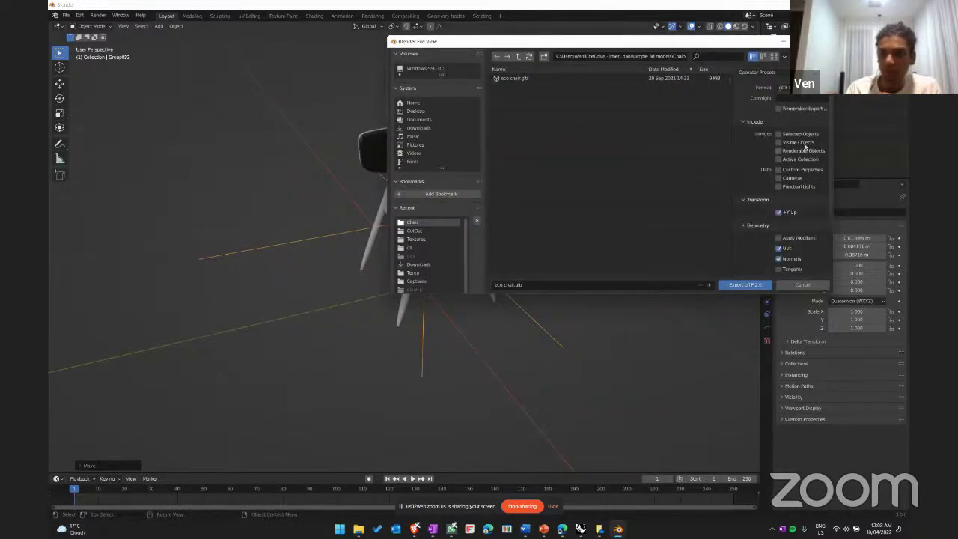
pyautogui.click(752, 228)
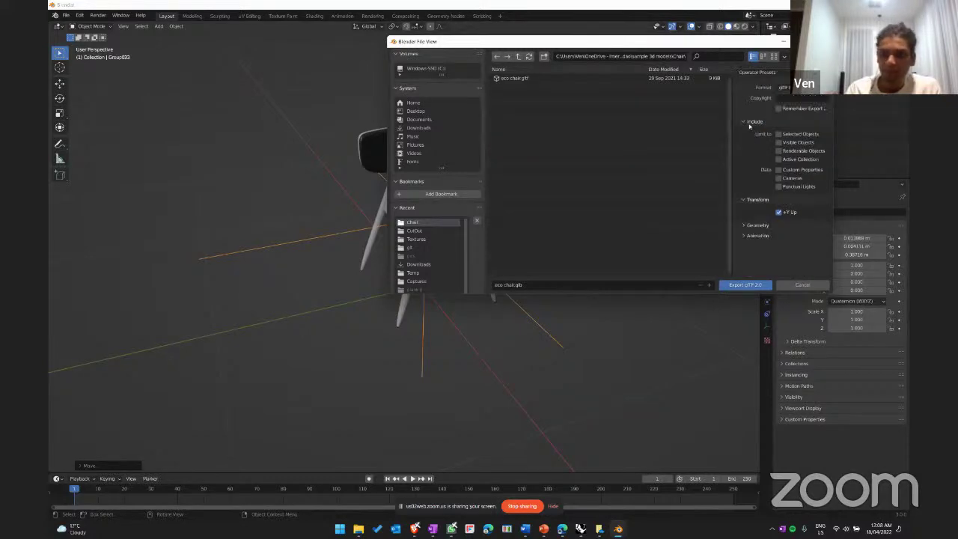
pyautogui.moveTo(621, 43); pyautogui.dragTo(193, 114)
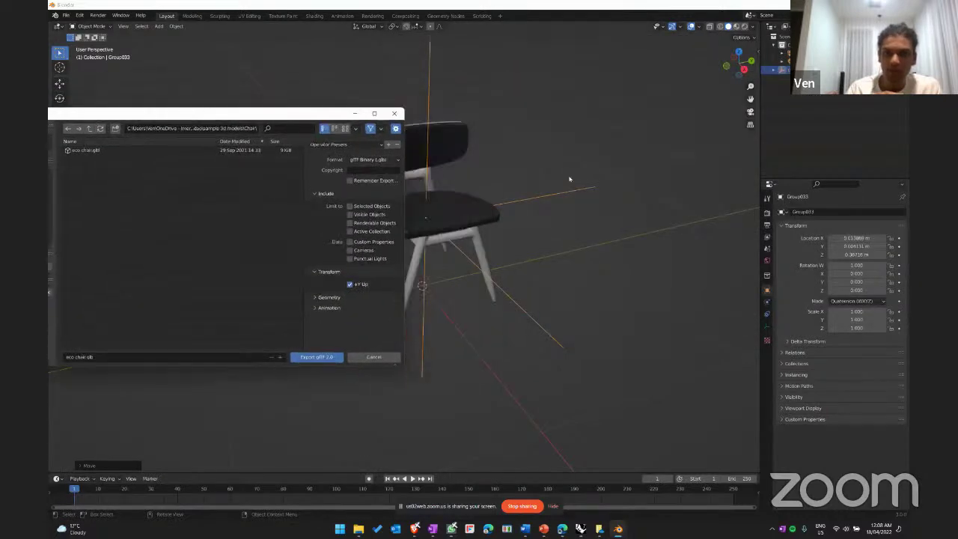
pyautogui.click(326, 194)
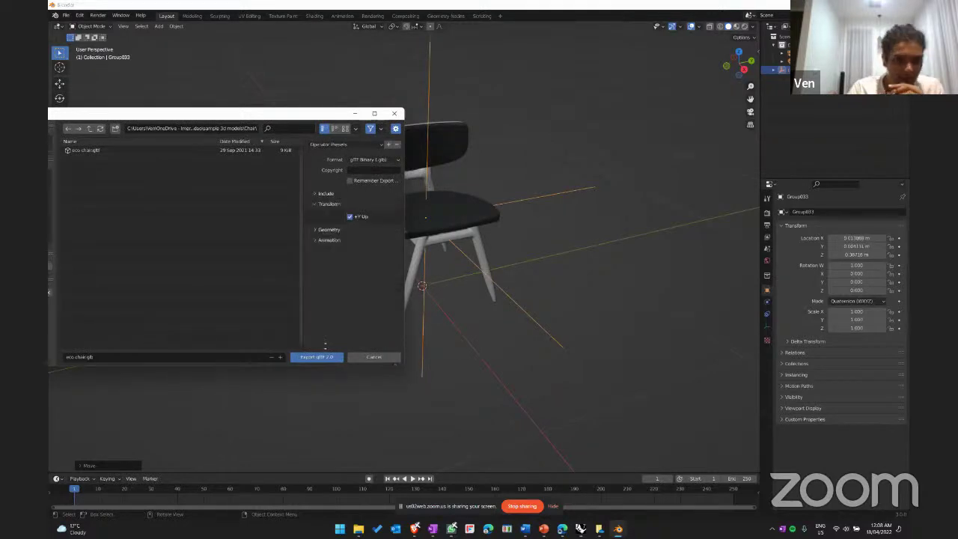
pyautogui.click(315, 357)
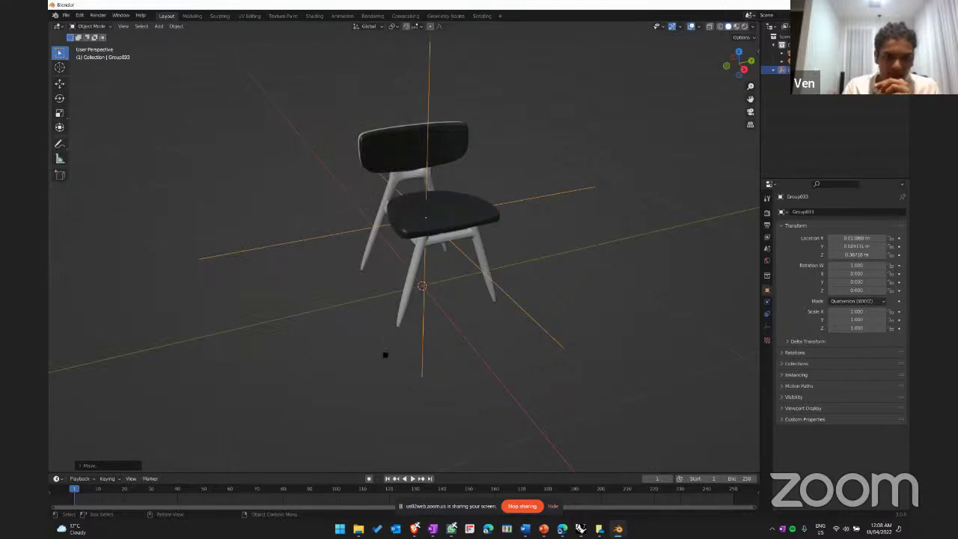
# - In File Explorer's Chair folder, compare the exported eco chair.glb with the separate glTF, BIN and texture files
pyautogui.click(358, 529)
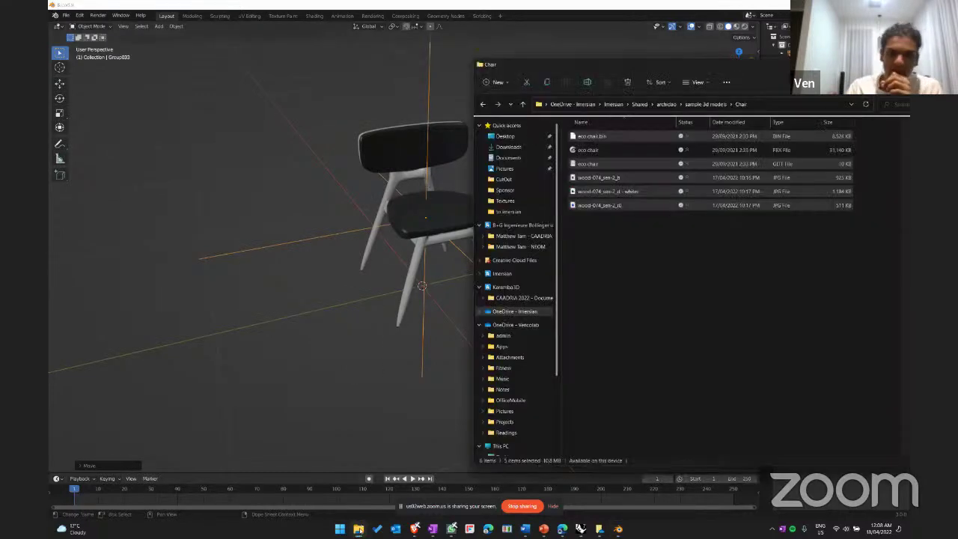
pyautogui.click(622, 164)
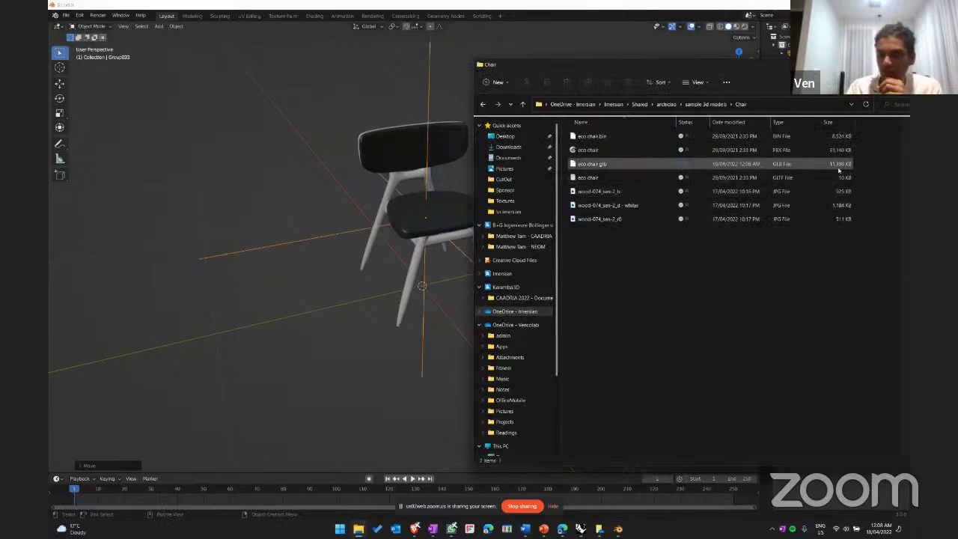
pyautogui.moveTo(777, 260); pyautogui.dragTo(689, 192)
pyautogui.moveTo(752, 283); pyautogui.dragTo(761, 290)
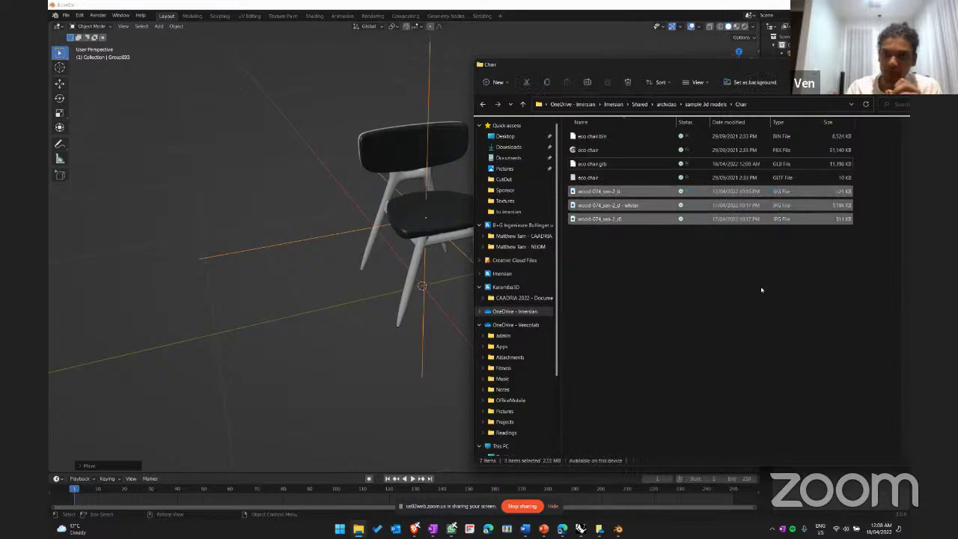
pyautogui.click(751, 294)
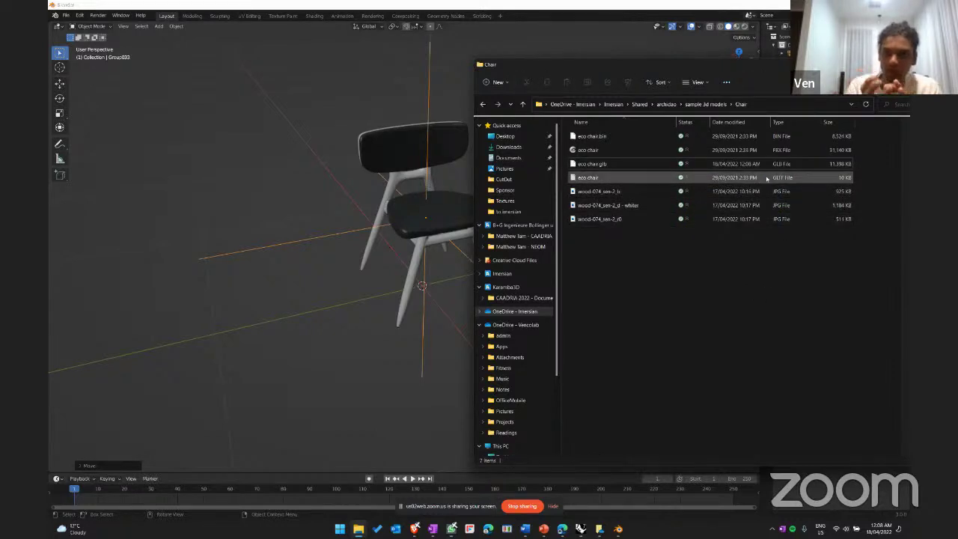
pyautogui.click(841, 164)
pyautogui.moveTo(850, 234); pyautogui.dragTo(816, 172)
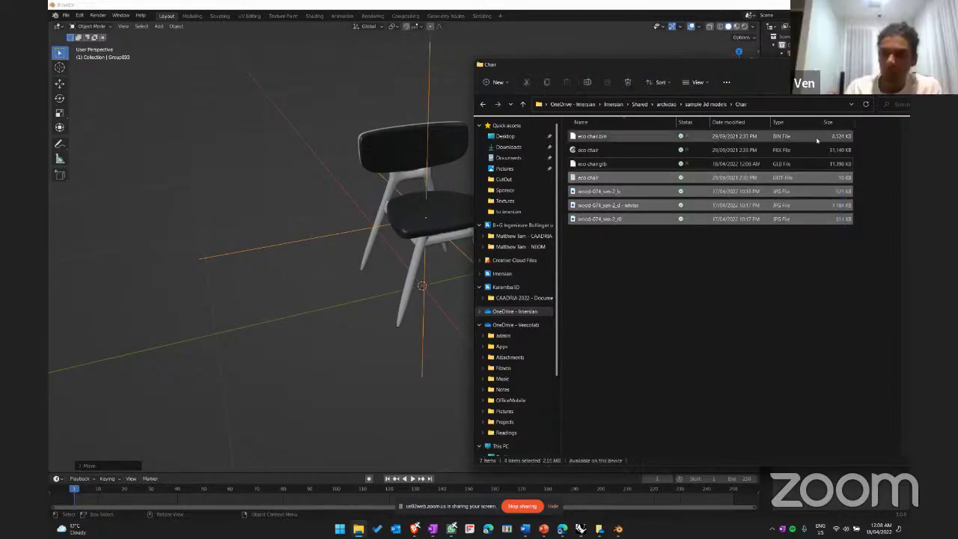
pyautogui.click(695, 305)
# - Return to Blender and deselect the chair
pyautogui.click(255, 316)
pyautogui.scroll(-3, 347, 325)
pyautogui.rightClick(534, 279)
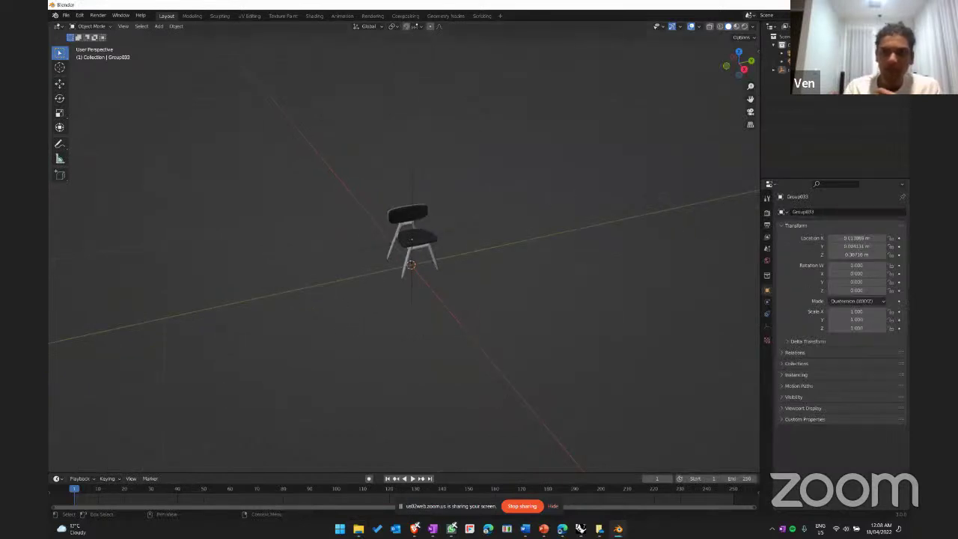
# - Switch to the Imersian portal in the browser, open its asset management page and look through the category filter options
pyautogui.hotkey('alt', 'Tab')
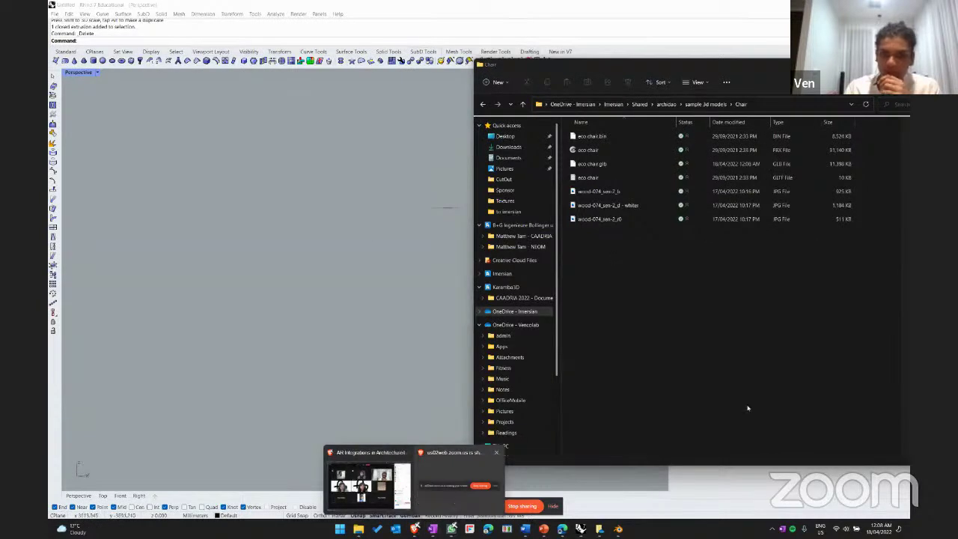
pyautogui.click(562, 529)
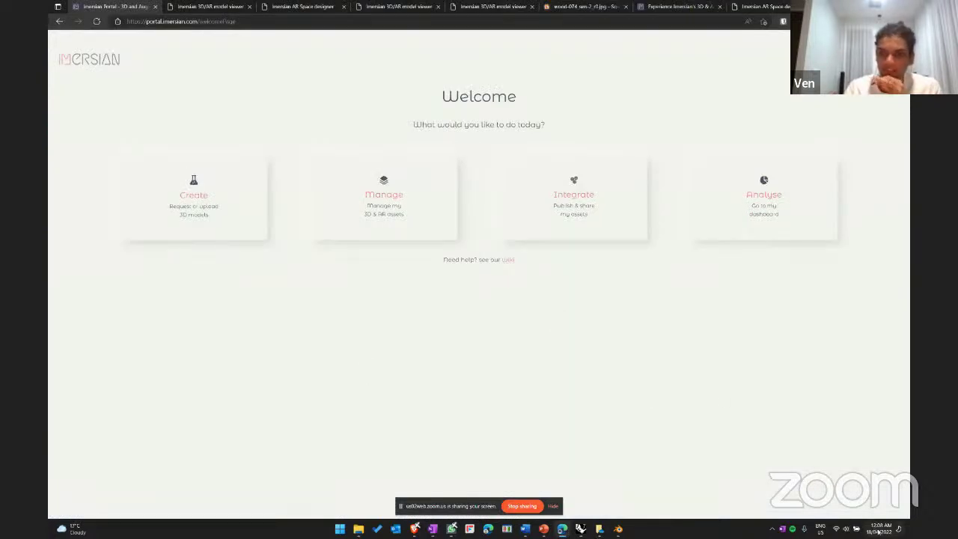
pyautogui.click(375, 212)
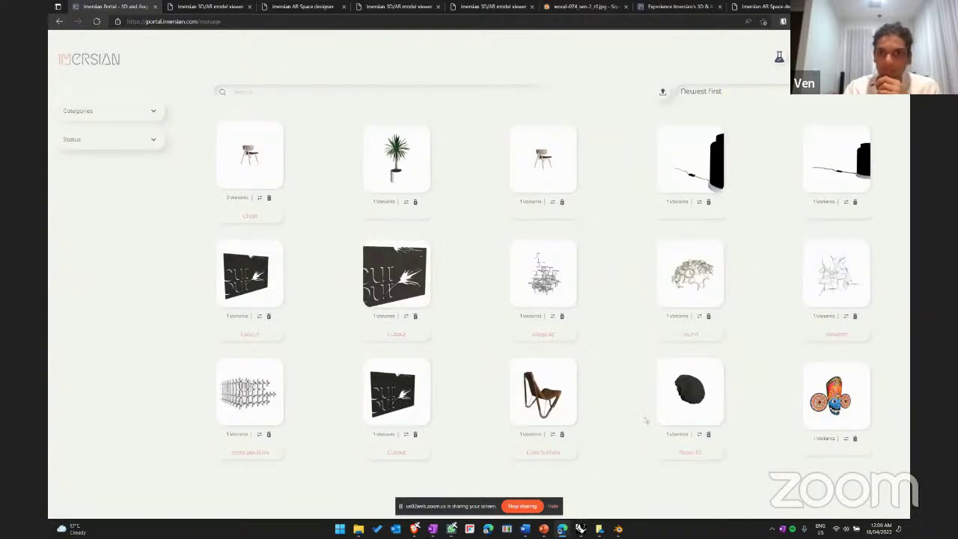
pyautogui.click(154, 114)
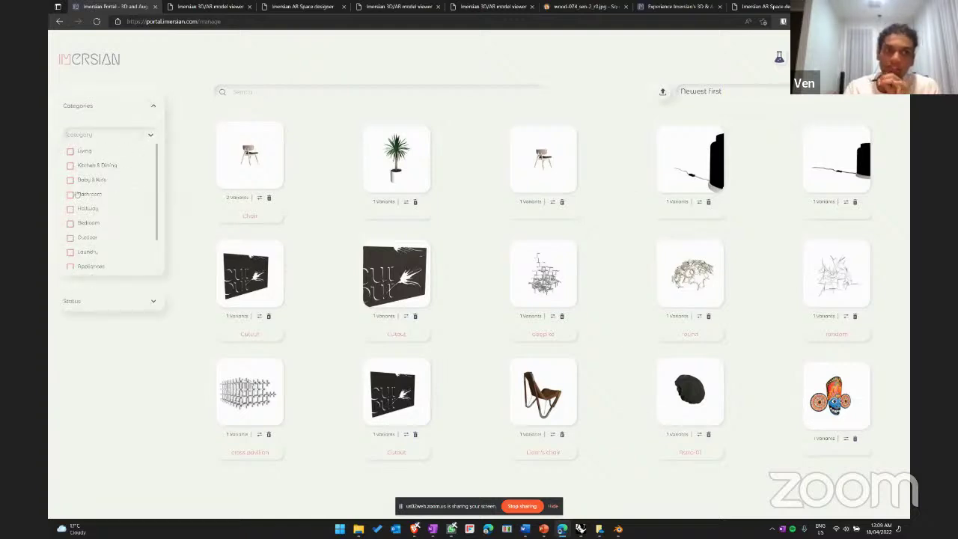
pyautogui.click(154, 109)
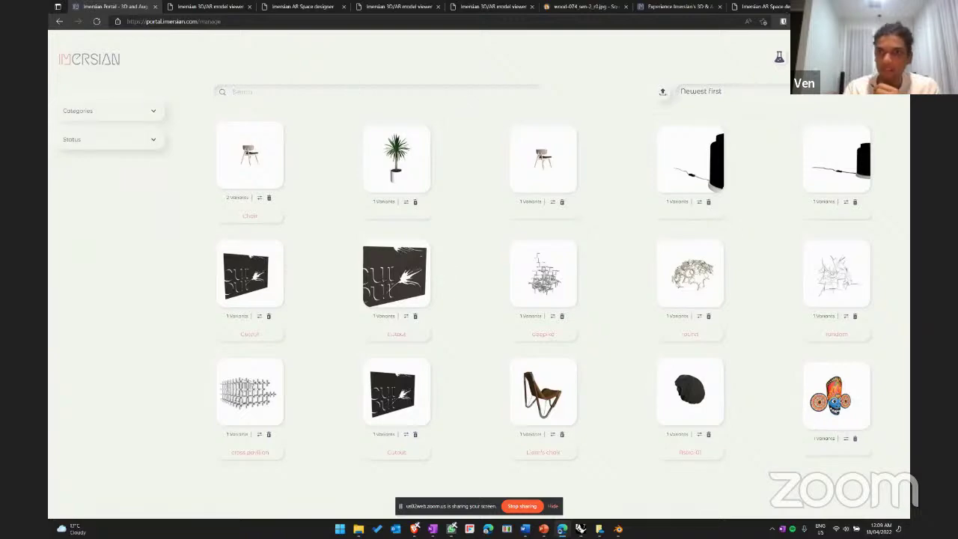
# - Restore the browser to a smaller window and browse further down the portal's model library
pyautogui.click(879, 6)
pyautogui.click(879, 39)
pyautogui.click(880, 6)
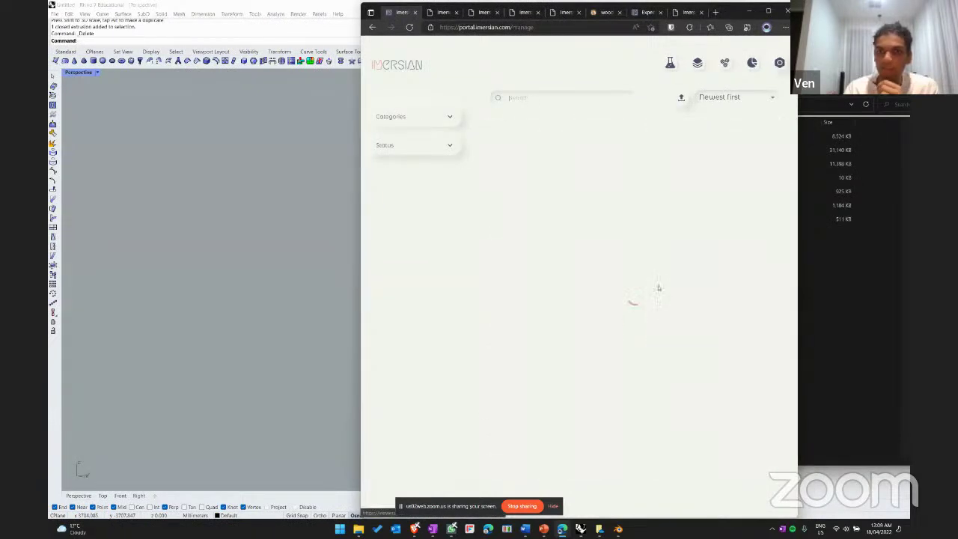
pyautogui.scroll(-5, 658, 289)
pyautogui.scroll(-3, 704, 294)
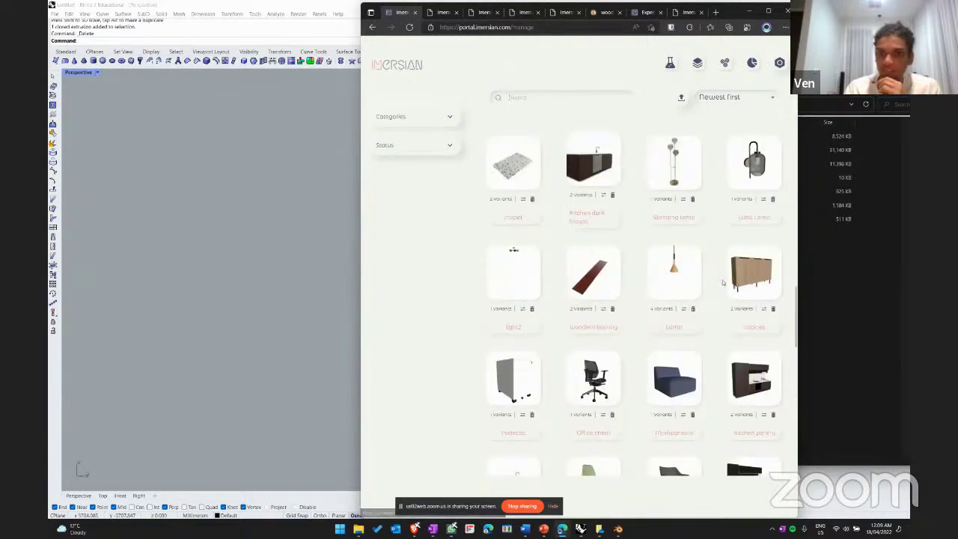
# - Browse back up through the Imersian portal's model library
pyautogui.scroll(1, 717, 284)
pyautogui.scroll(1, 675, 277)
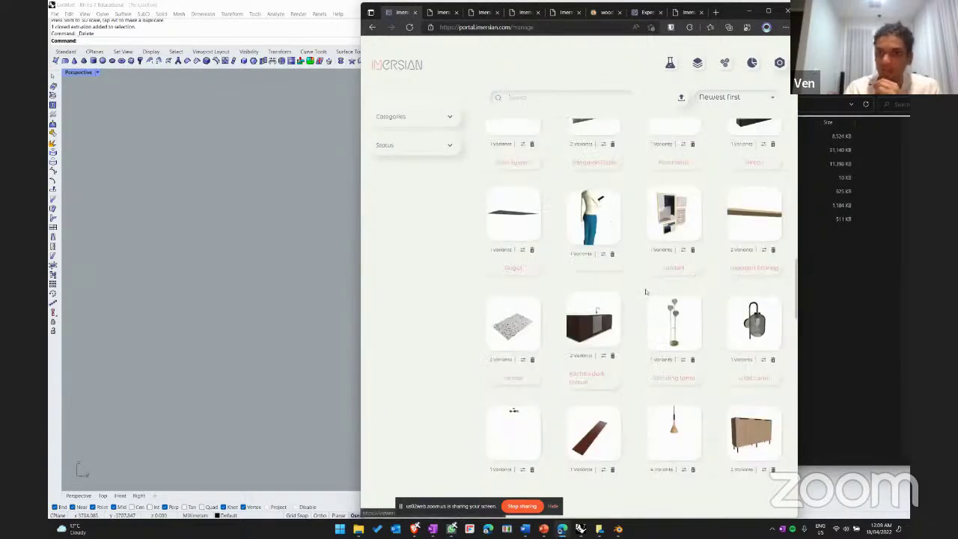
pyautogui.scroll(1, 587, 327)
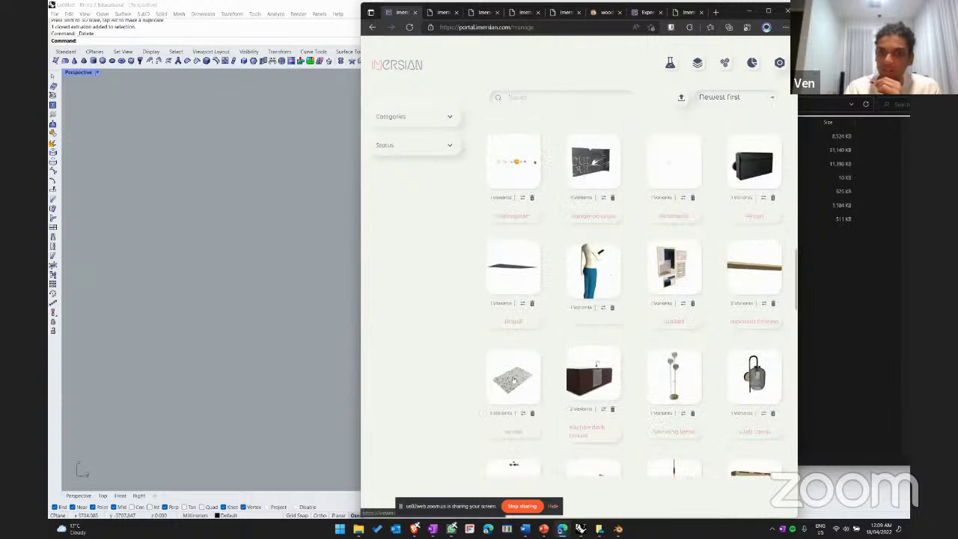
pyautogui.scroll(5, 670, 279)
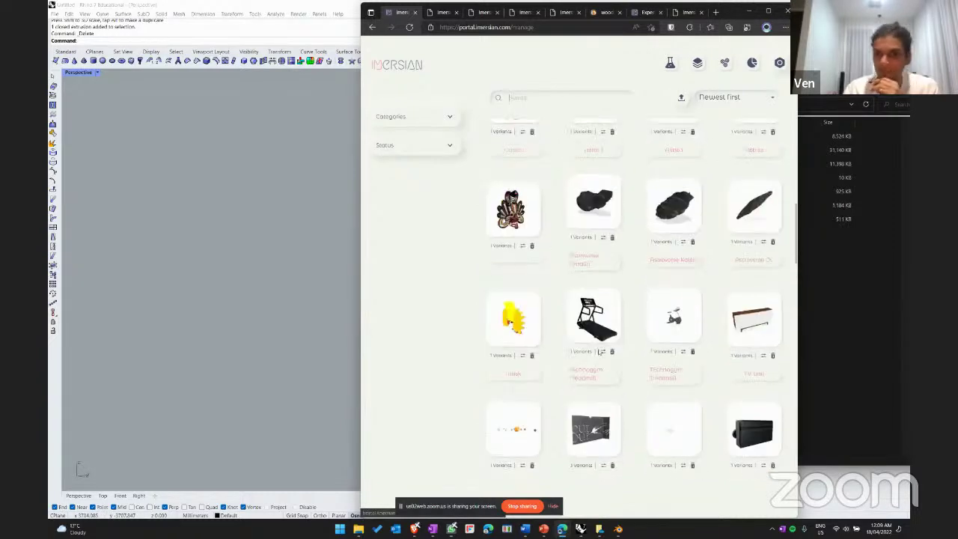
pyautogui.scroll(1, 714, 273)
pyautogui.scroll(-3, 715, 273)
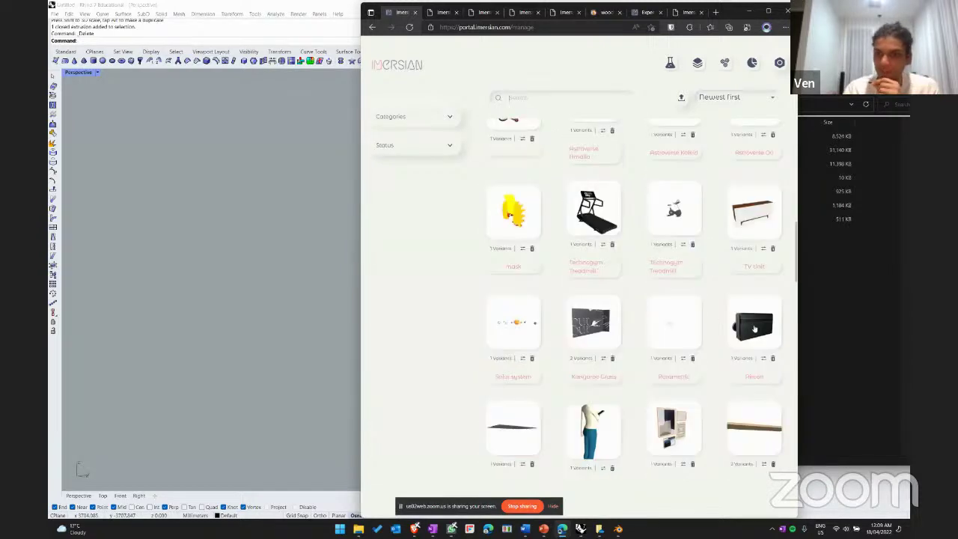
pyautogui.scroll(3, 742, 322)
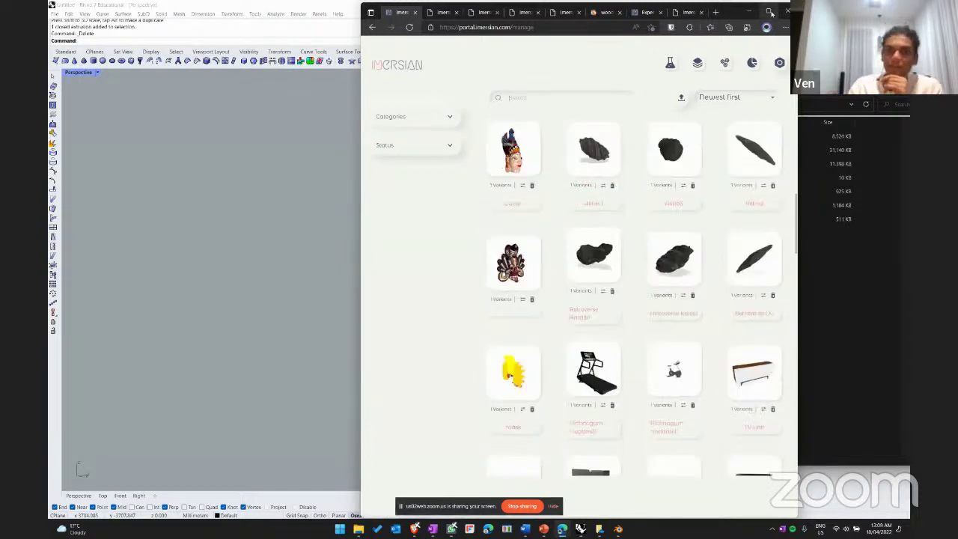
# - Maximize the browser window and look through the whole model library, ending at the newest models
pyautogui.click(769, 12)
pyautogui.scroll(-10, 641, 274)
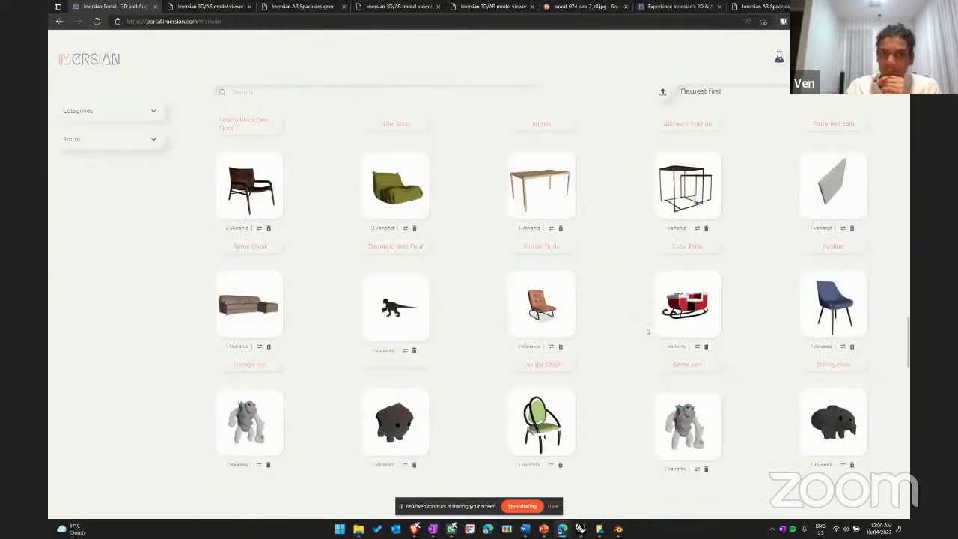
pyautogui.scroll(-10, 636, 336)
pyautogui.scroll(15, 616, 337)
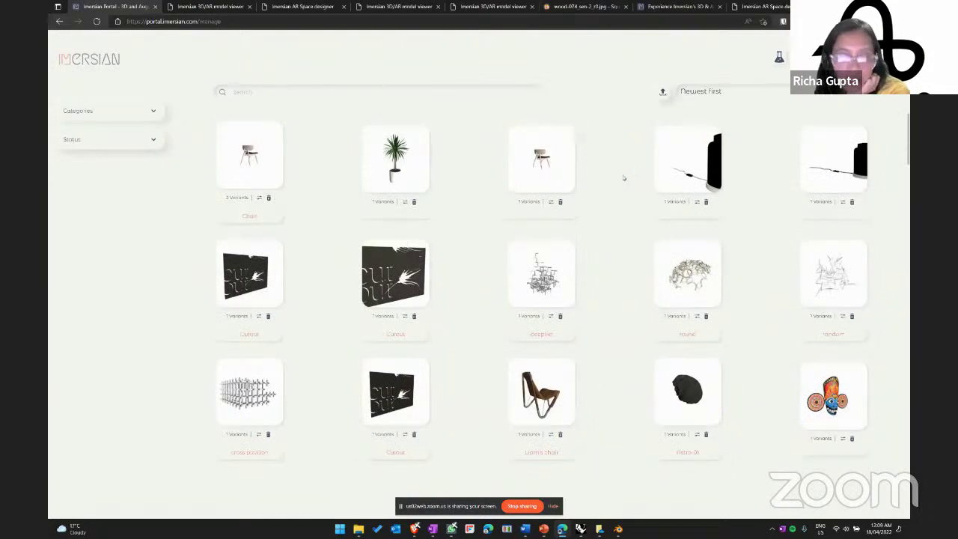
pyautogui.scroll(-15, 620, 203)
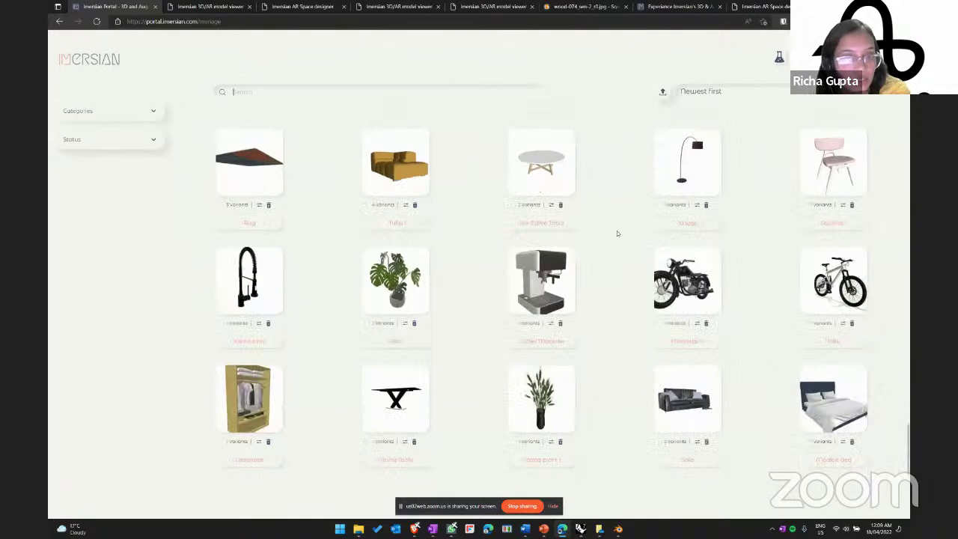
pyautogui.scroll(10, 618, 269)
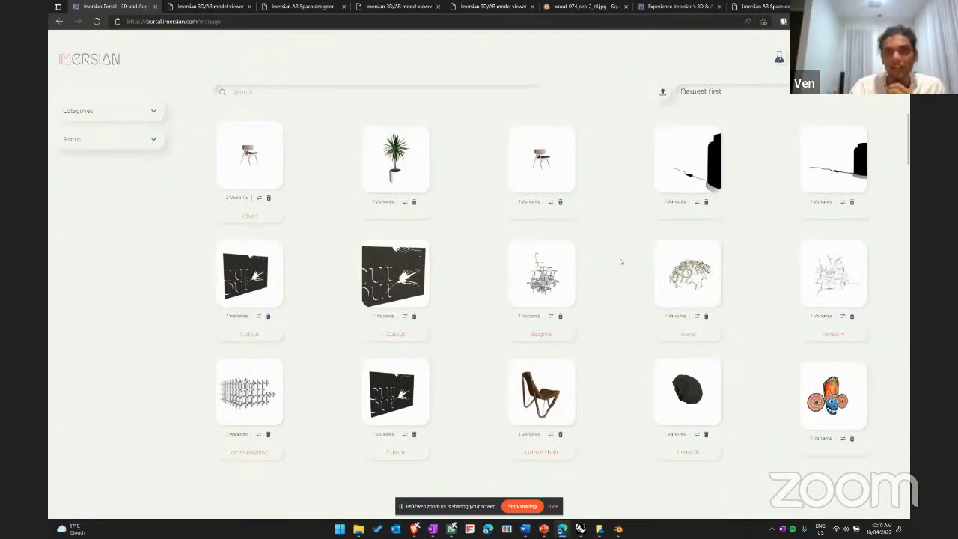
# - Open the OpenSea marketplace website in a new browser tab
pyautogui.hotkey('ctrl', 't')
pyautogui.hotkey('ctrl', 'w')
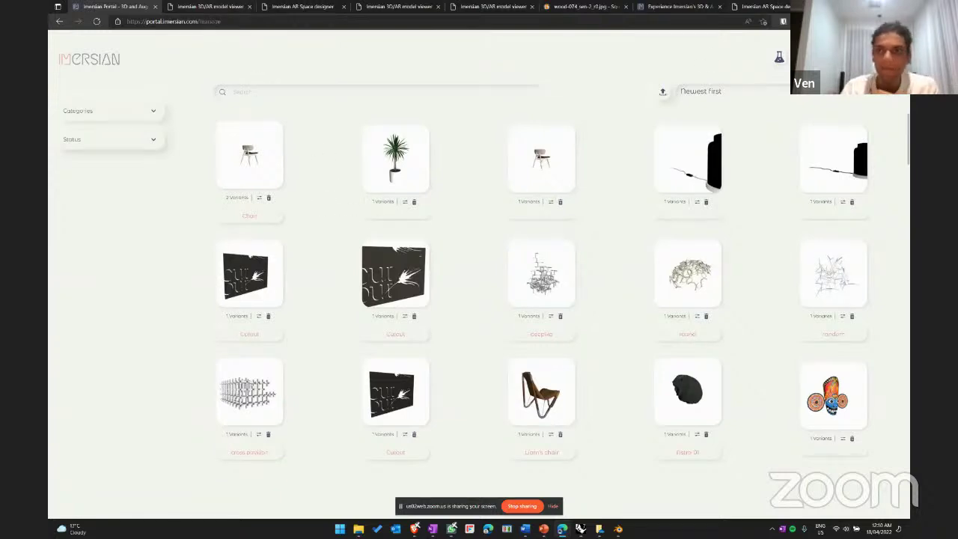
pyautogui.click(834, 7)
pyautogui.click(611, 22)
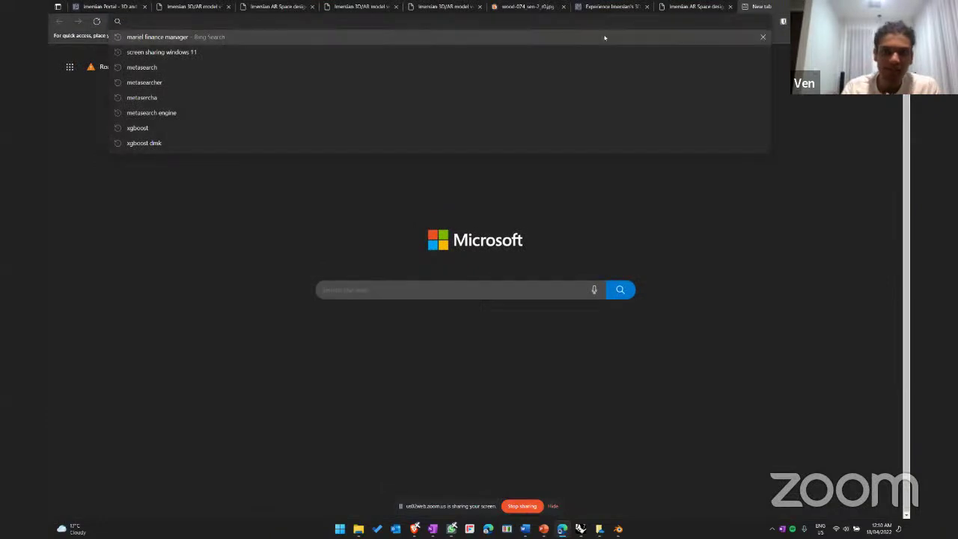
pyautogui.write('ope')
pyautogui.press('Return')
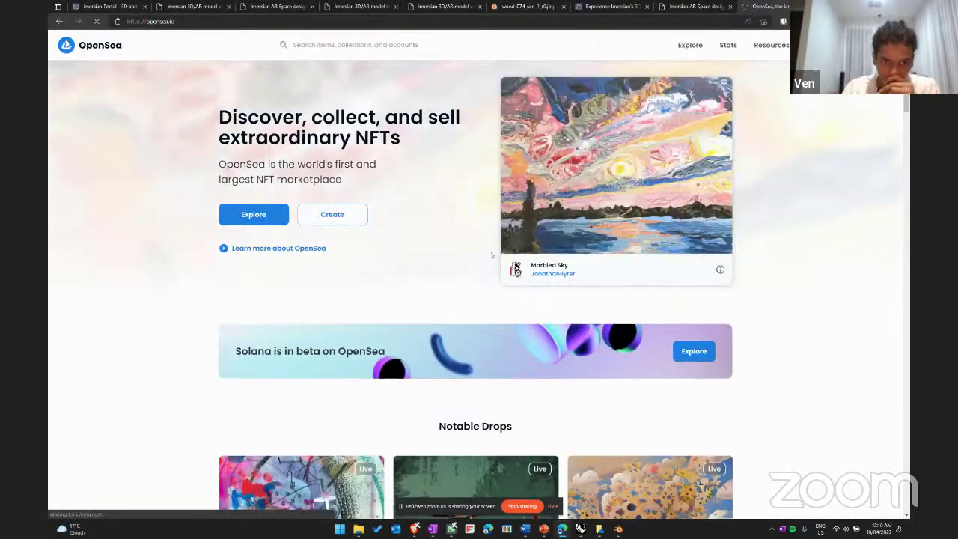
# - Start creating an item on OpenSea and try to connect a MetaMask wallet
pyautogui.click(815, 46)
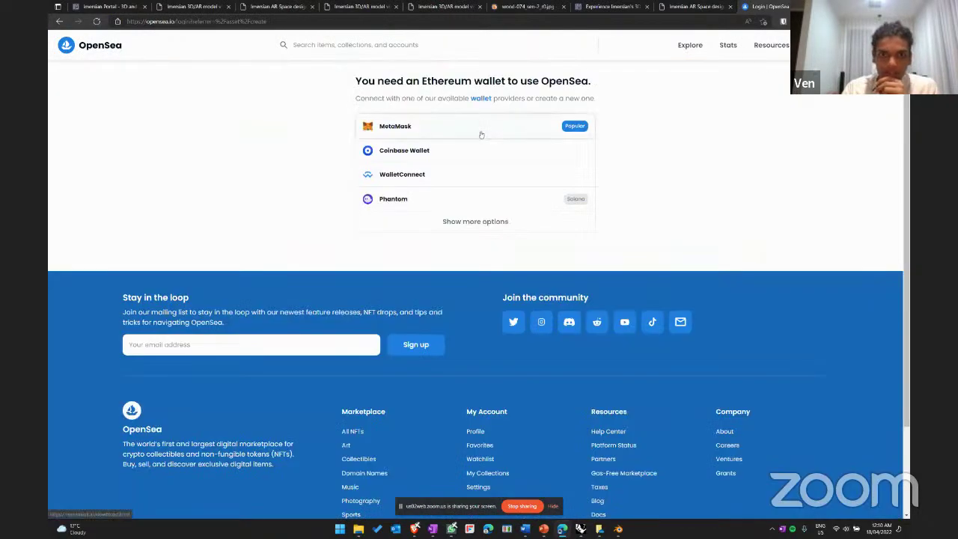
pyautogui.click(482, 135)
pyautogui.click(331, 7)
pyautogui.click(763, 6)
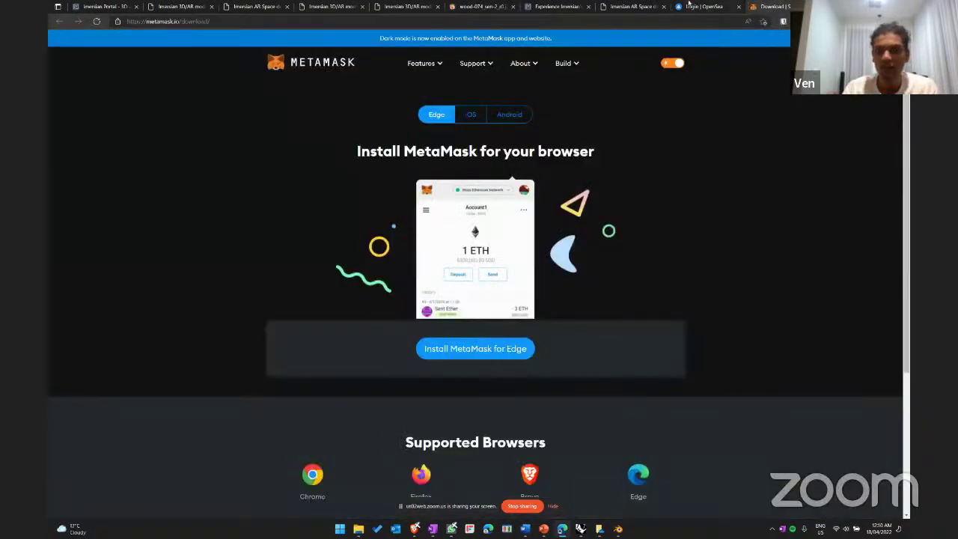
# - Switch to the Brave browser, open the OpenSea login page there and choose MetaMask as the wallet
pyautogui.click(690, 6)
pyautogui.click(860, 6)
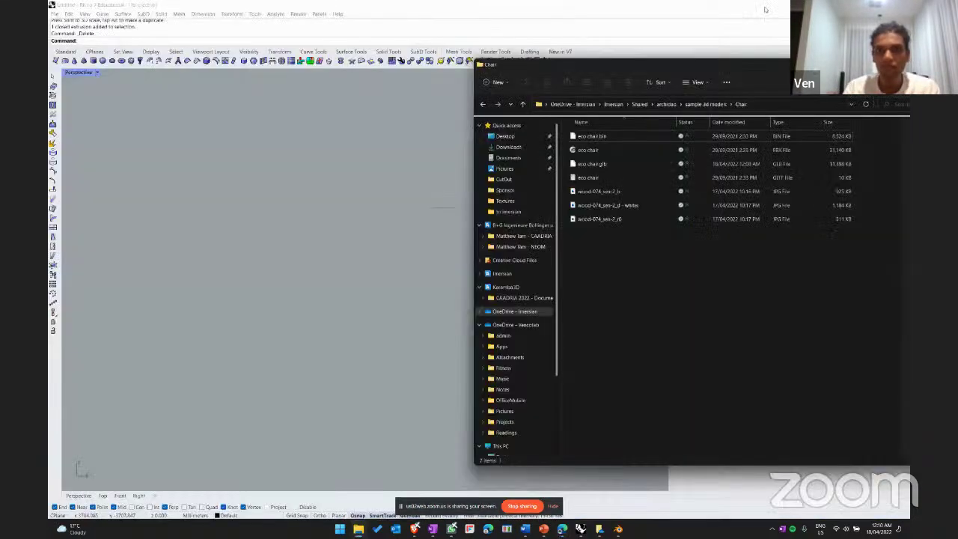
pyautogui.click(415, 529)
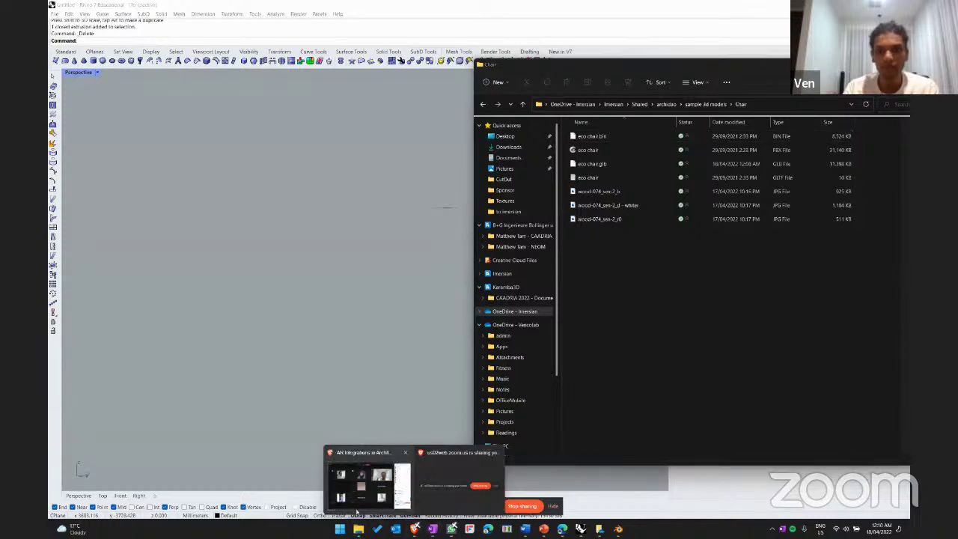
pyautogui.click(367, 483)
pyautogui.press('Return')
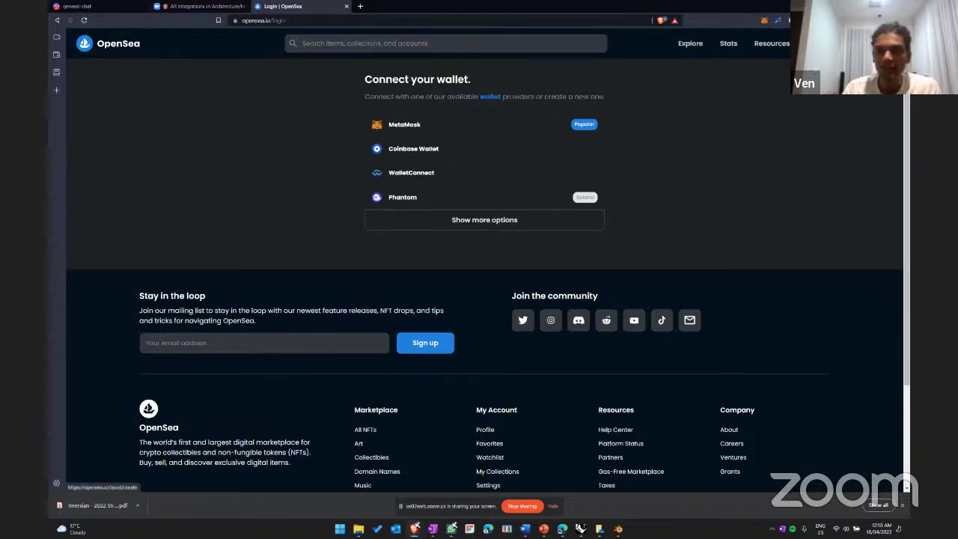
pyautogui.click(453, 124)
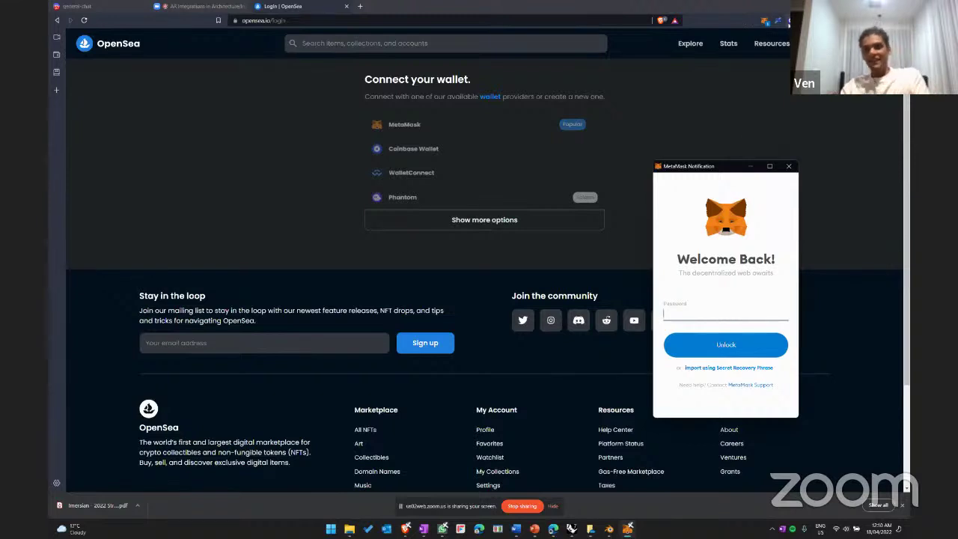
# - Open Bitwarden, search the vault for "metam" and copy the password from the Metamask entry
pyautogui.press('super')
pyautogui.press('super')
pyautogui.press('super')
pyautogui.write('bit')
pyautogui.press('Return')
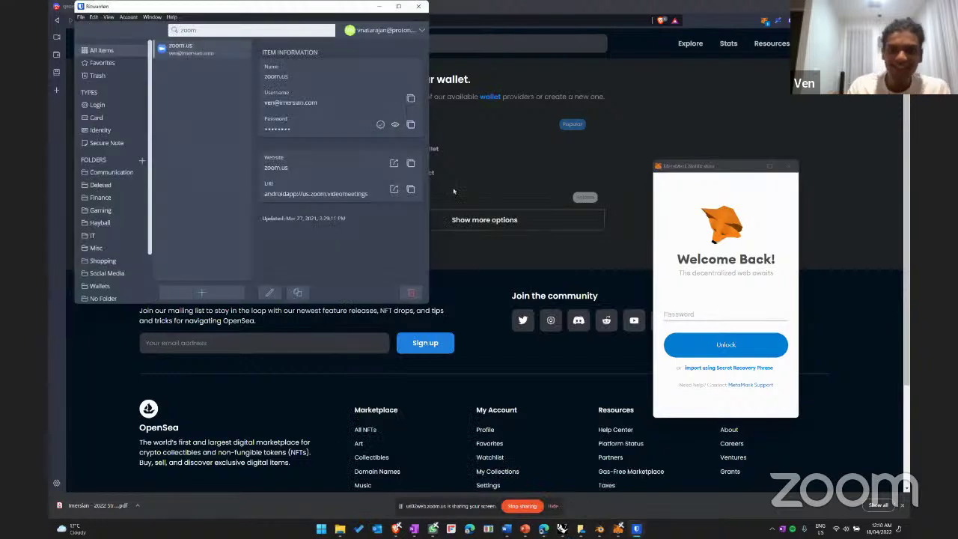
pyautogui.doubleClick(208, 29)
pyautogui.write('metam')
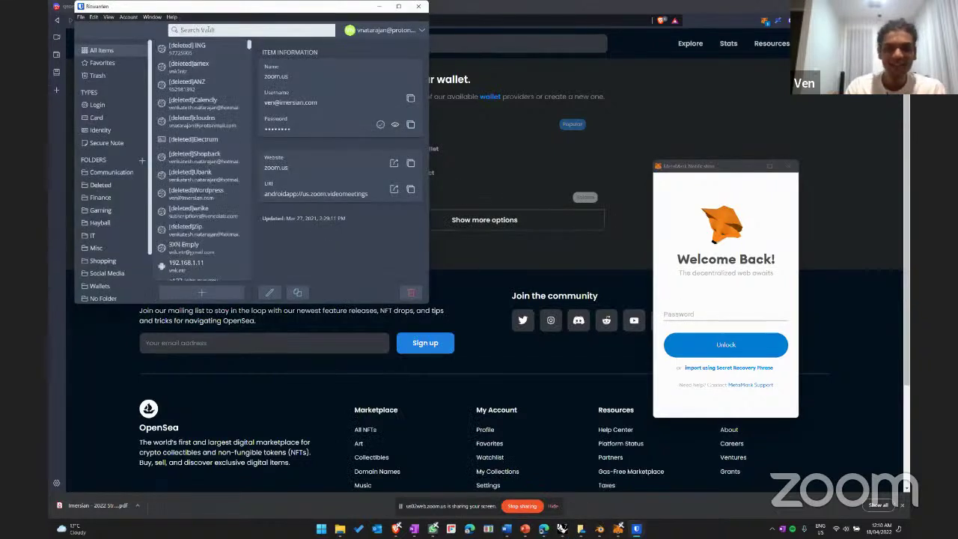
pyautogui.click(203, 48)
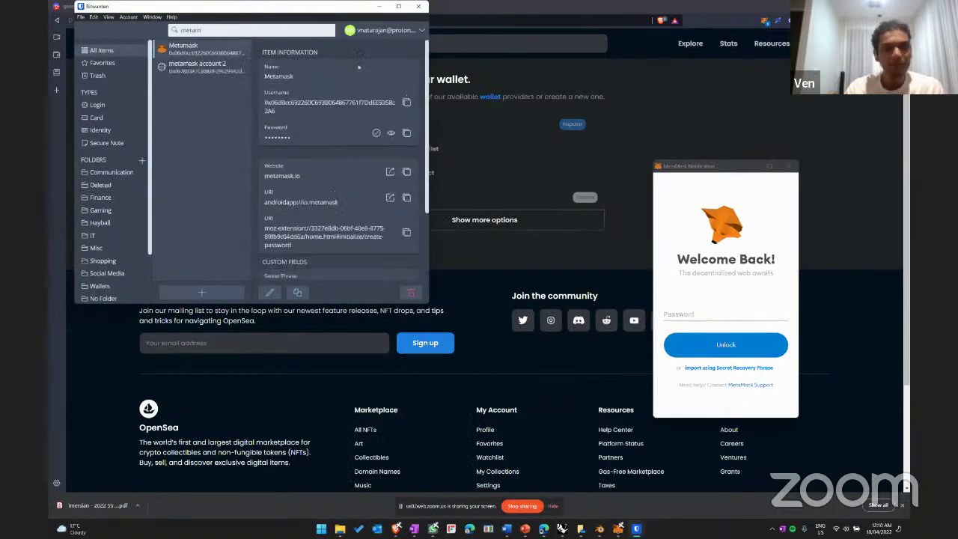
pyautogui.click(398, 6)
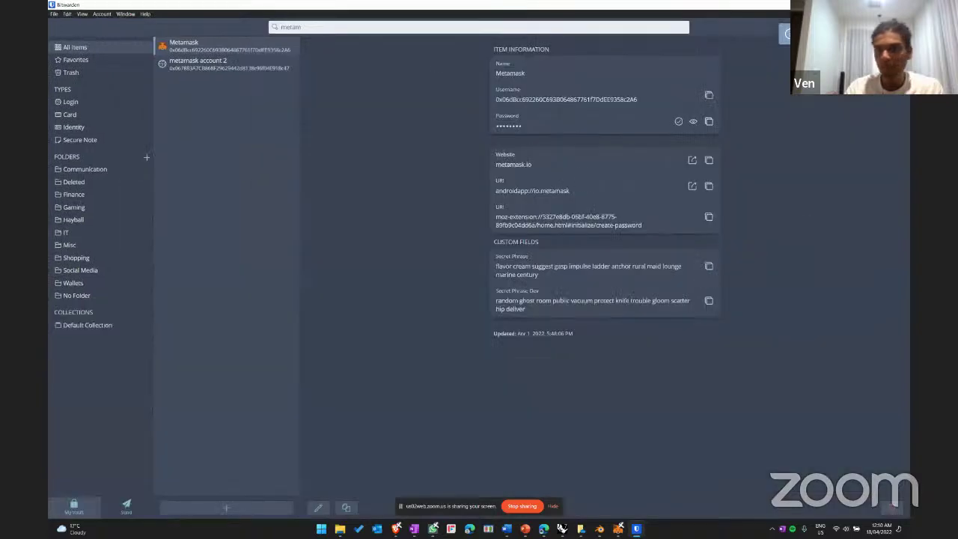
# - Unlock MetaMask with the wallet password and sign the OpenSea sign-in request
pyautogui.hotkey('alt', 'Tab')
pyautogui.hotkey('ctrl', 'v')
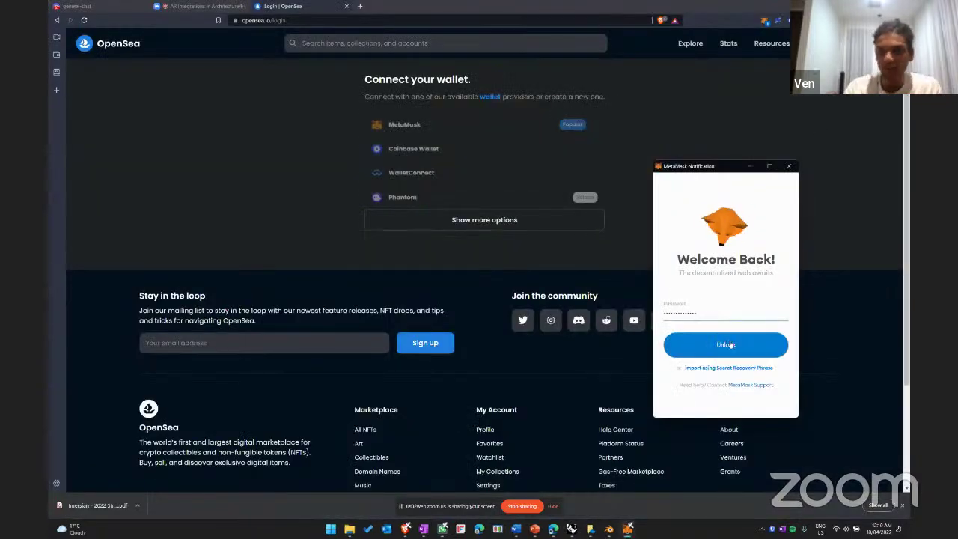
pyautogui.click(729, 344)
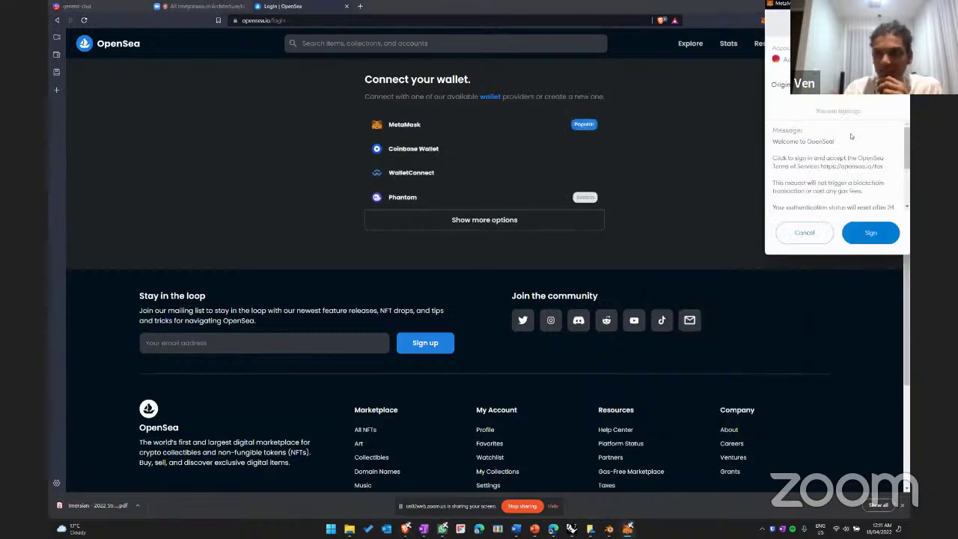
pyautogui.click(870, 234)
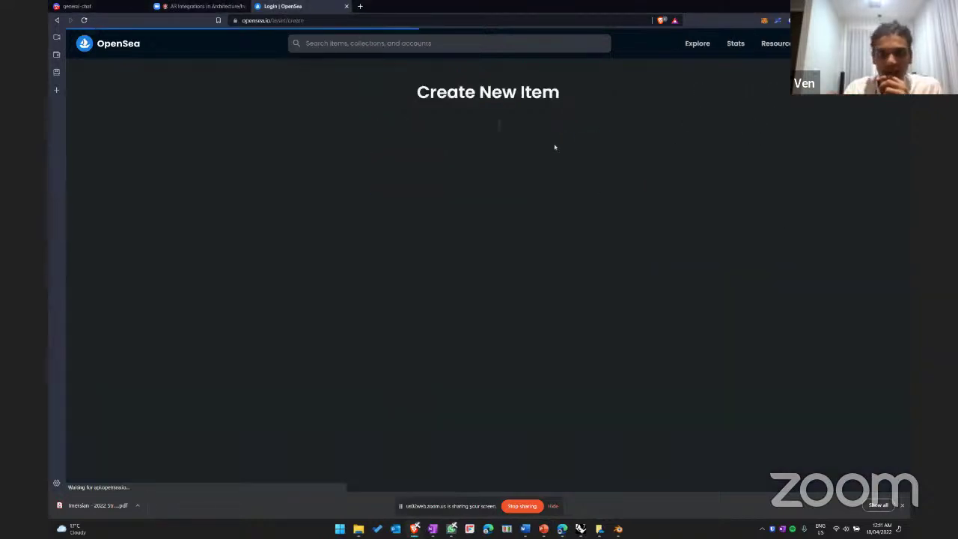
# - Examine the Create New Item form, including the 3D model upload, its supported file types and the remaining fields
pyautogui.moveTo(402, 132); pyautogui.dragTo(439, 134)
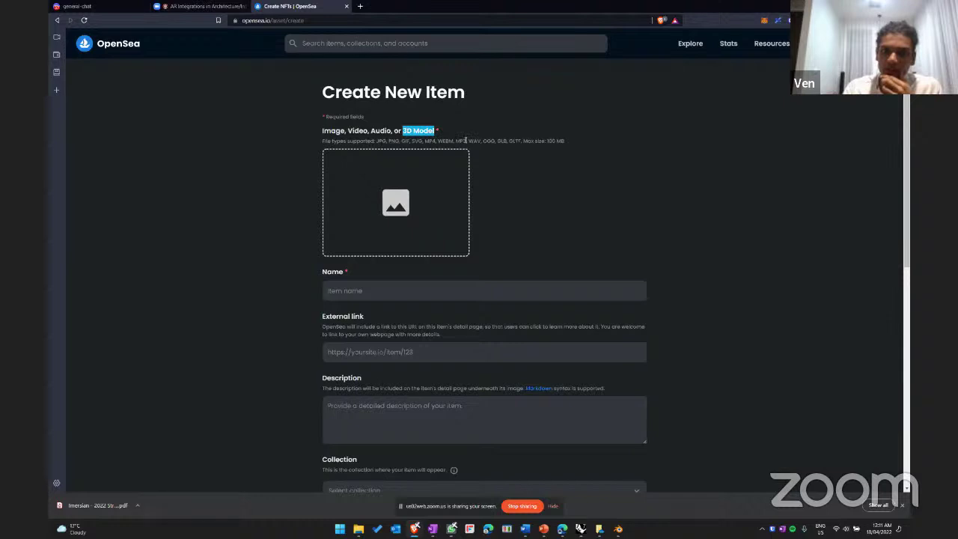
pyautogui.moveTo(498, 141); pyautogui.dragTo(521, 140)
pyautogui.click(505, 197)
pyautogui.click(529, 275)
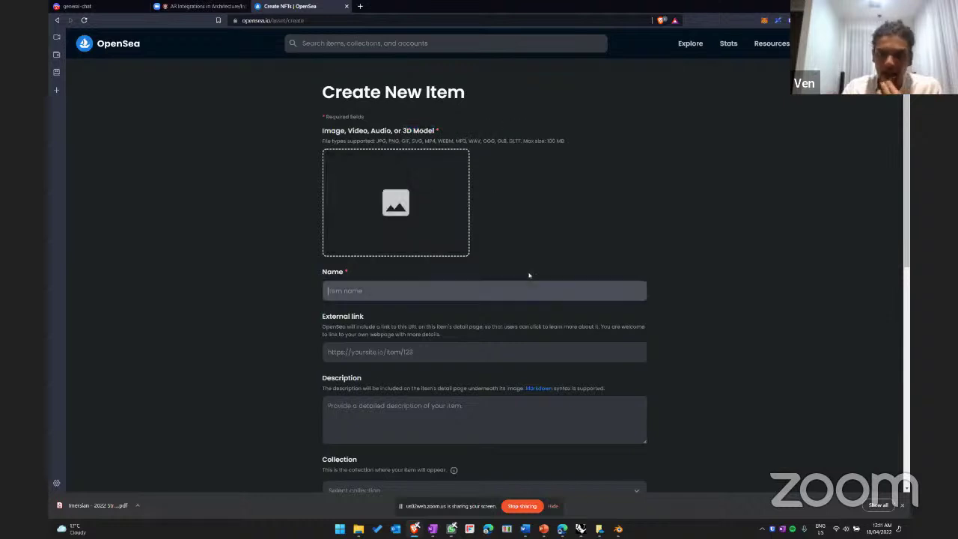
pyautogui.click(250, 287)
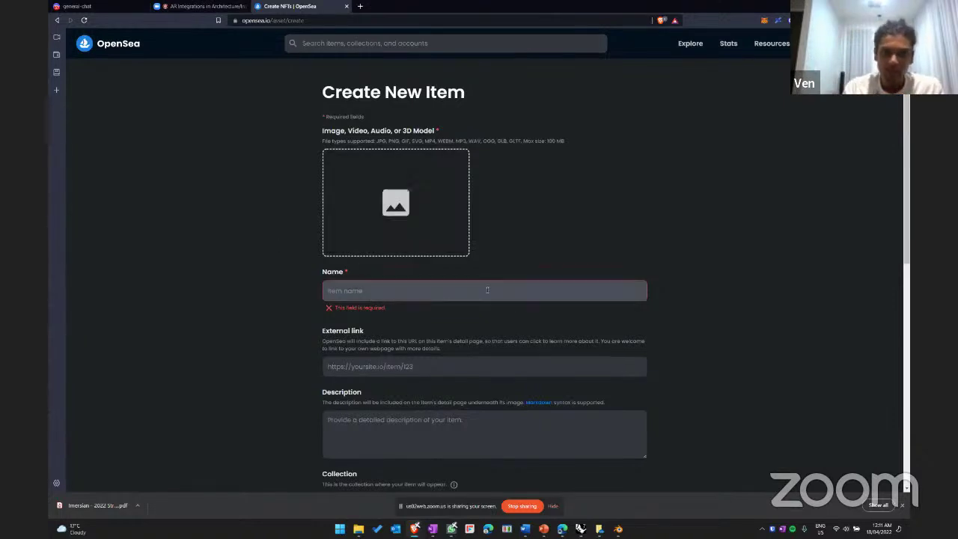
pyautogui.scroll(-6, 455, 247)
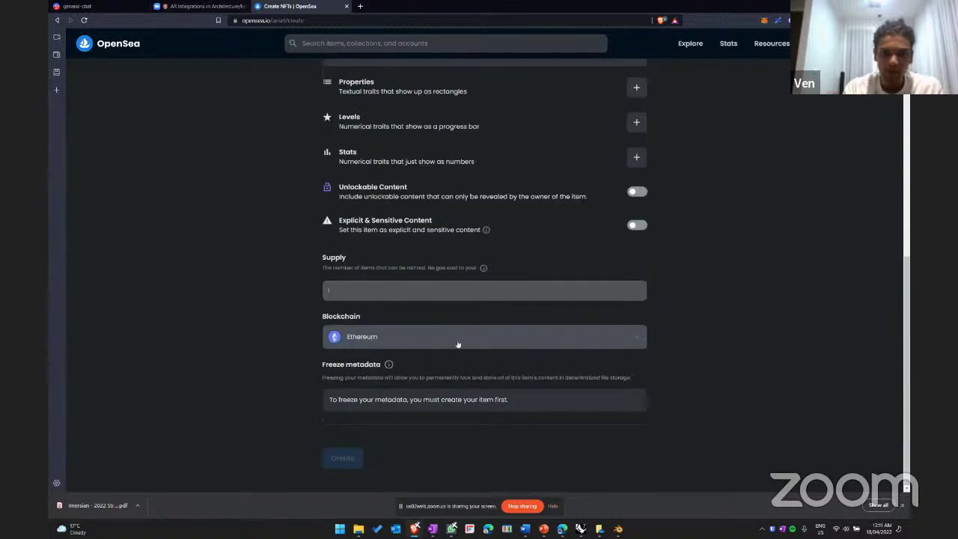
pyautogui.scroll(6, 262, 235)
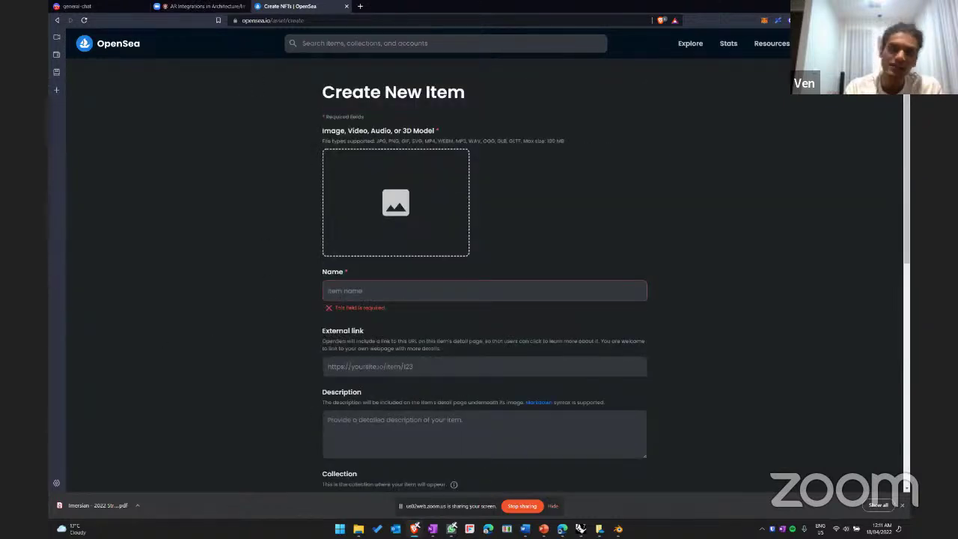
# - Return to the Edge browser and go through the open tabs to an Imersian 3D/AR model viewer page
pyautogui.hotkey('alt', 'Tab')
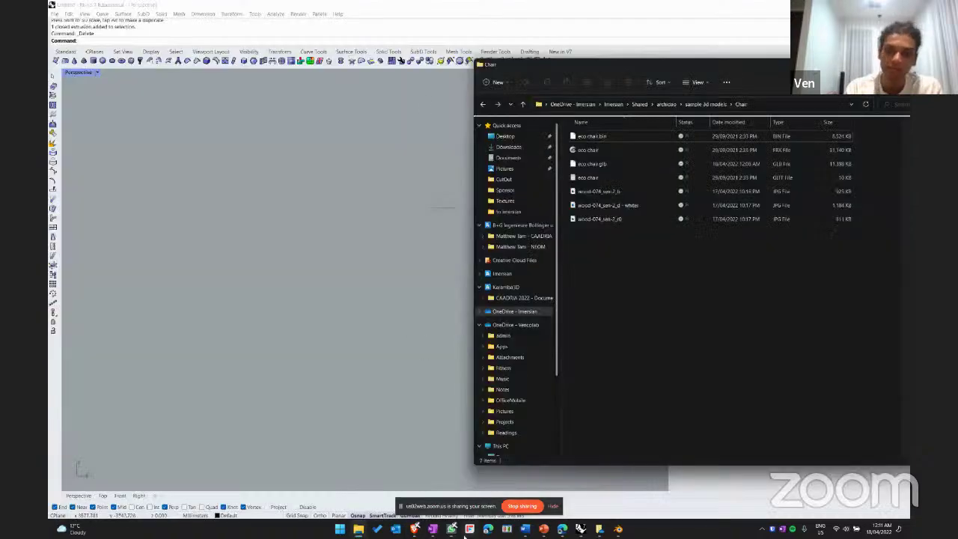
pyautogui.click(562, 529)
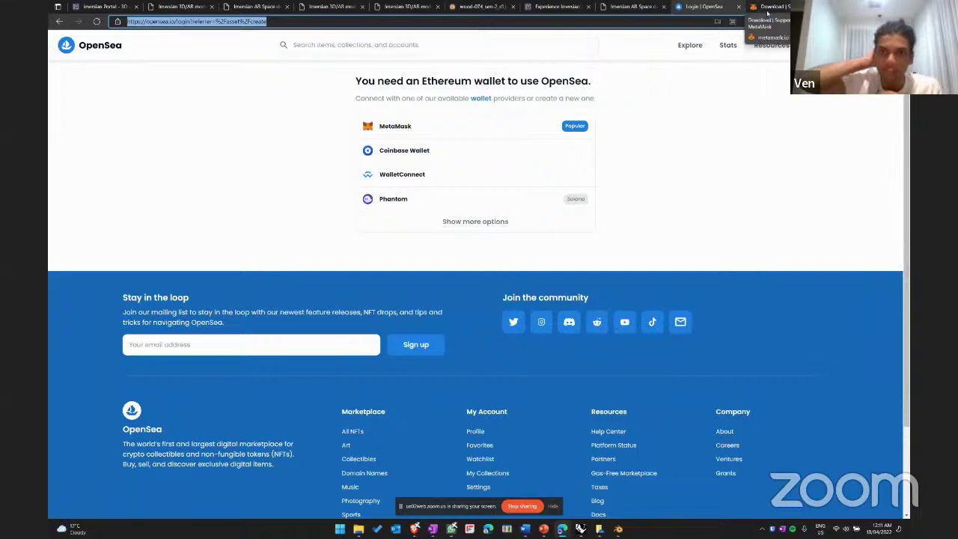
pyautogui.click(670, 175)
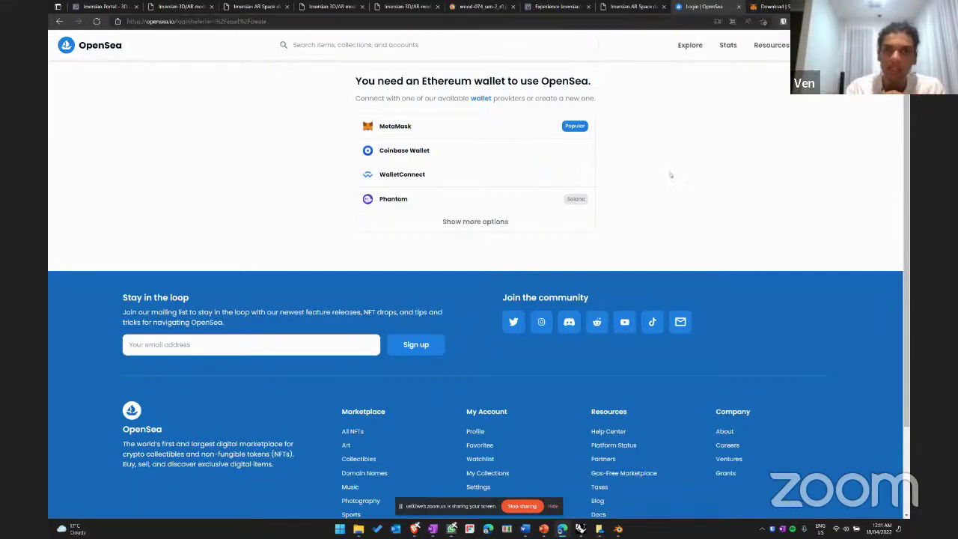
pyautogui.click(645, 6)
pyautogui.click(557, 6)
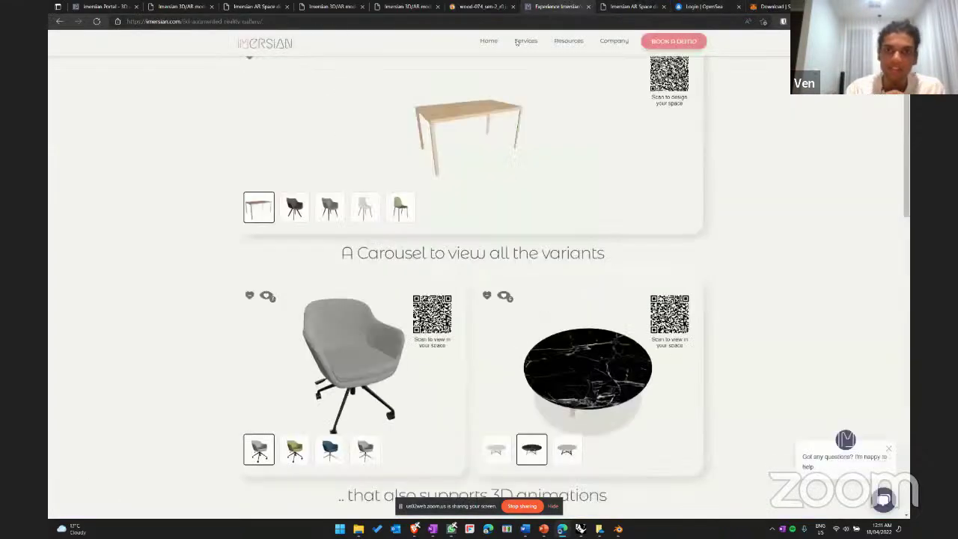
pyautogui.click(483, 6)
pyautogui.click(424, 6)
pyautogui.click(331, 6)
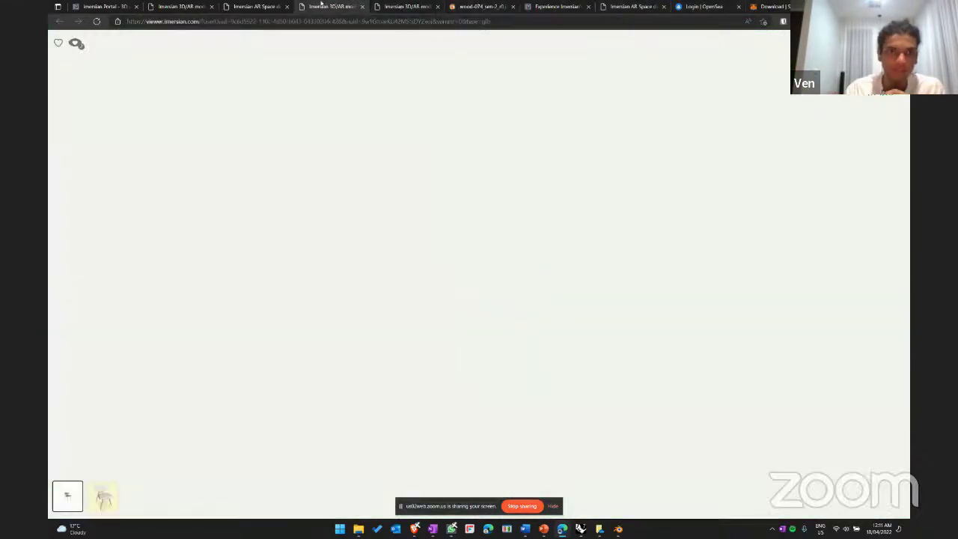
# - Go to the Imersian portal's asset library and open the blue-faced mask with two round discs in the model viewer
pyautogui.click(106, 6)
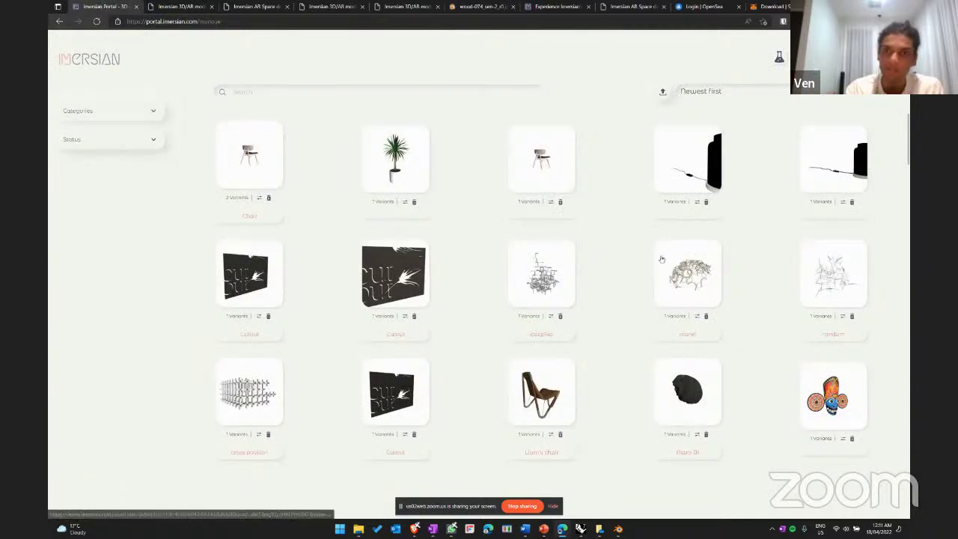
pyautogui.scroll(-3, 624, 302)
pyautogui.scroll(4, 623, 303)
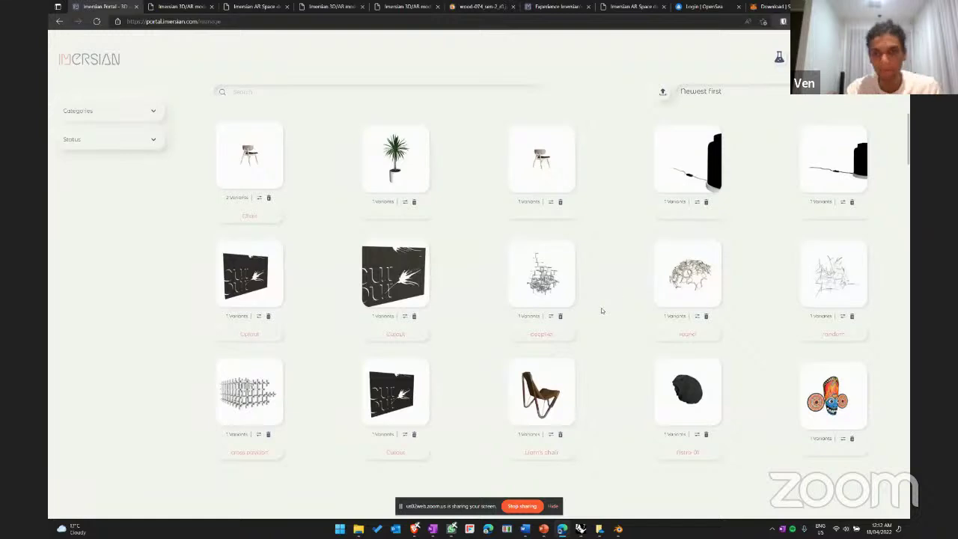
pyautogui.scroll(-2, 617, 358)
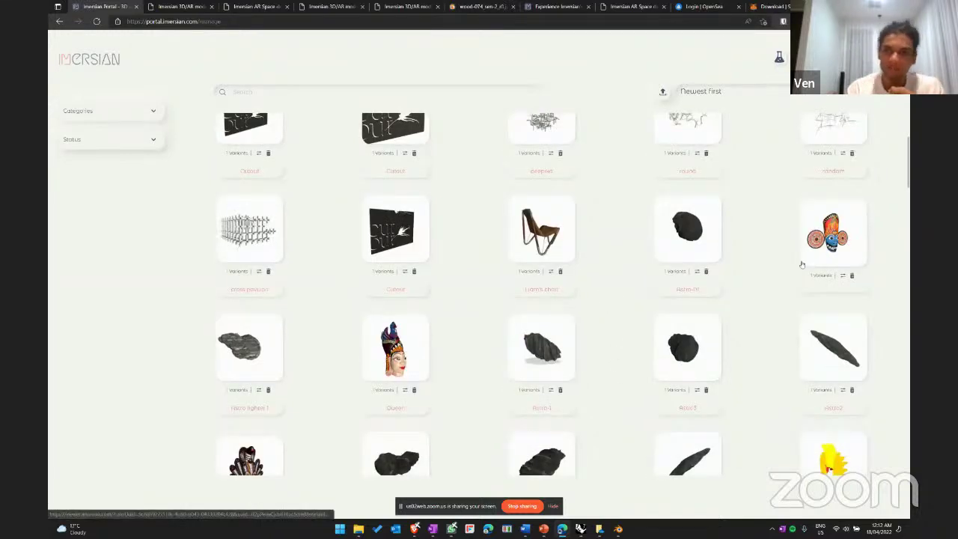
pyautogui.click(827, 238)
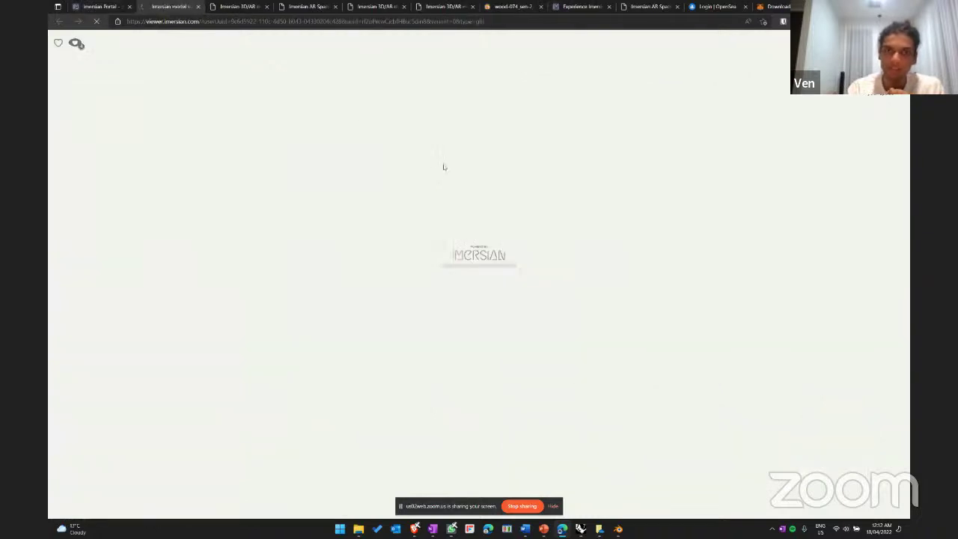
# - Copy the full web address of the mask's viewer page
pyautogui.moveTo(485, 21); pyautogui.dragTo(128, 21)
pyautogui.rightClick(195, 21)
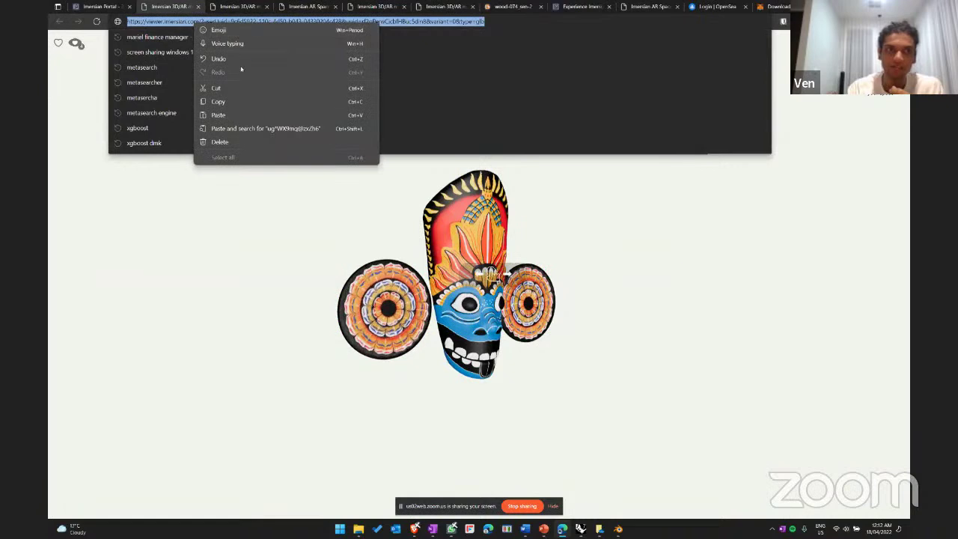
pyautogui.click(229, 102)
pyautogui.click(219, 208)
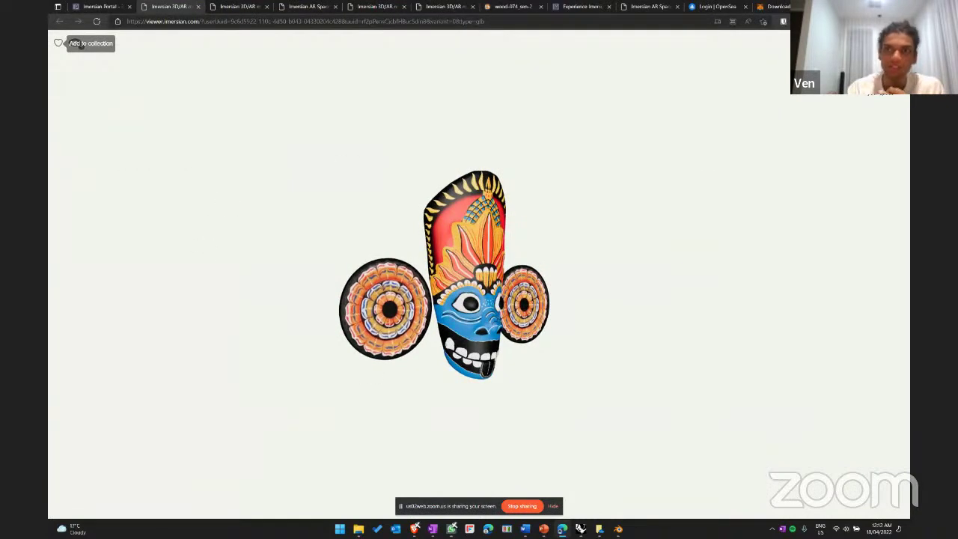
# - Switch to the Brave browser and load holyshxxt.io in the OpenSea Create New Item tab
pyautogui.hotkey('ctrl', 't')
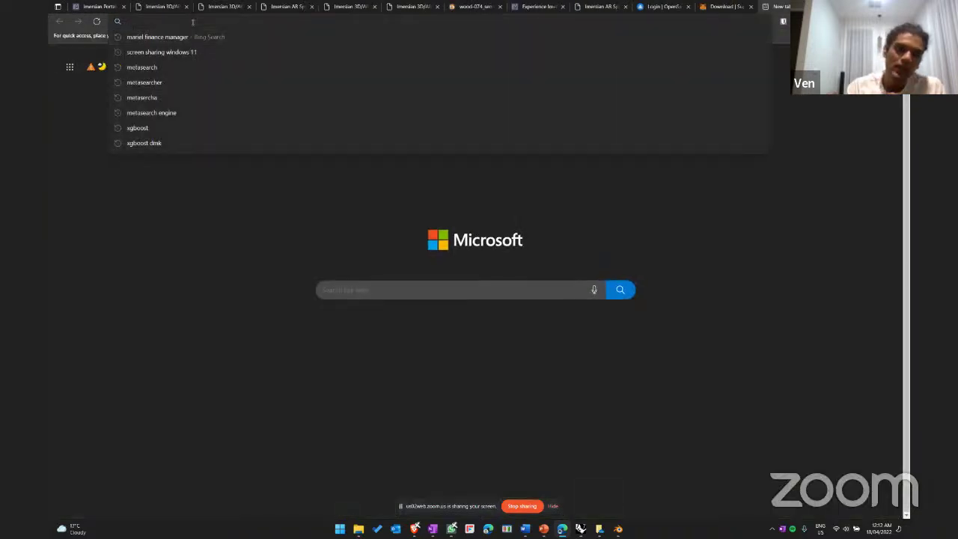
pyautogui.click(415, 529)
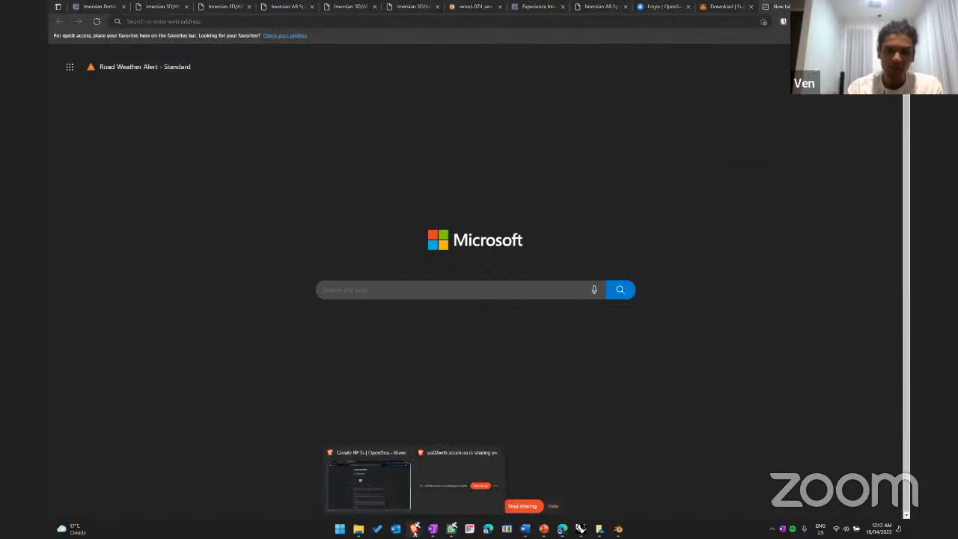
pyautogui.click(370, 482)
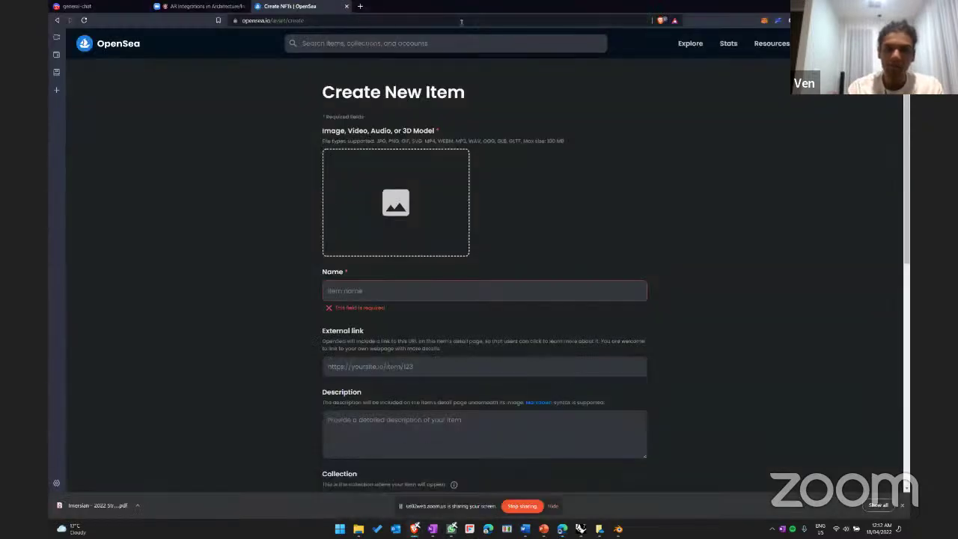
pyautogui.click(355, 18)
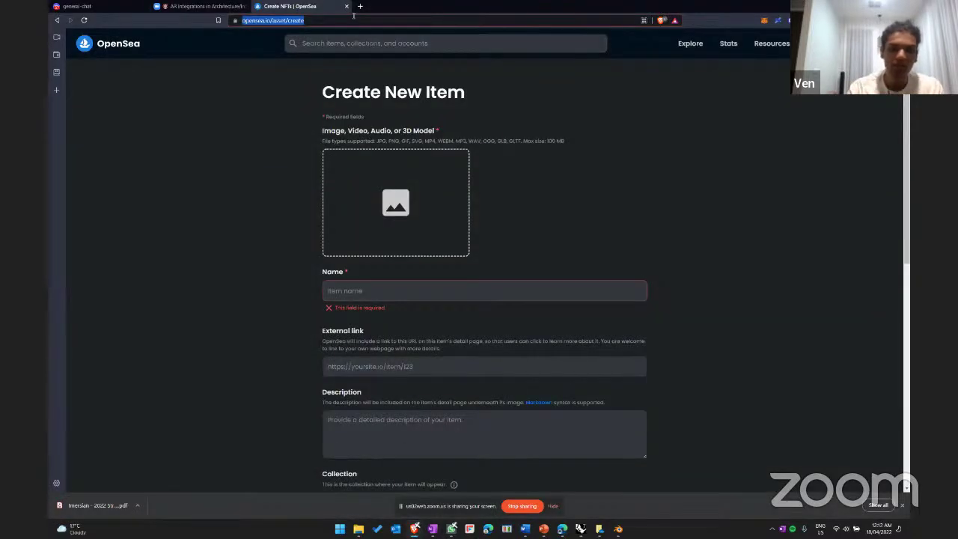
pyautogui.write('holyshxxt.io')
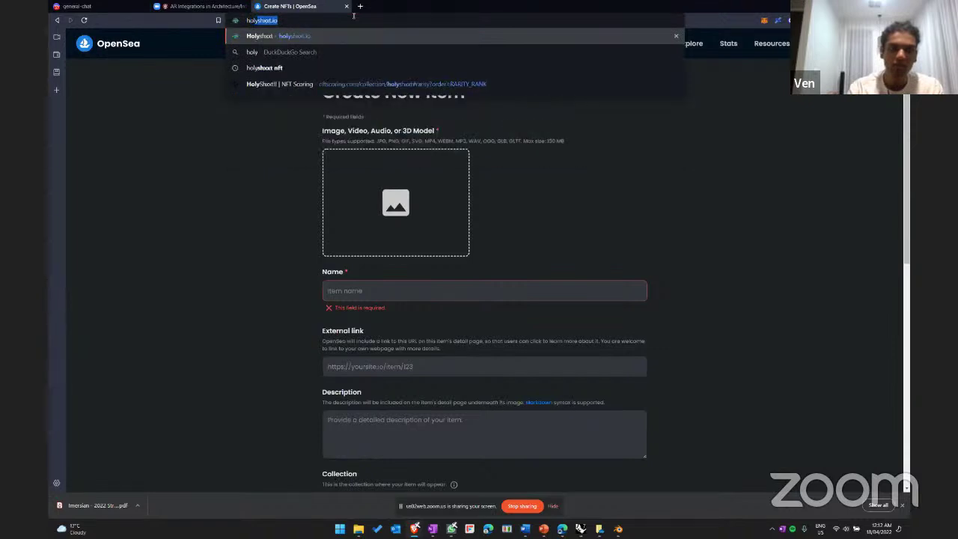
pyautogui.press('Return')
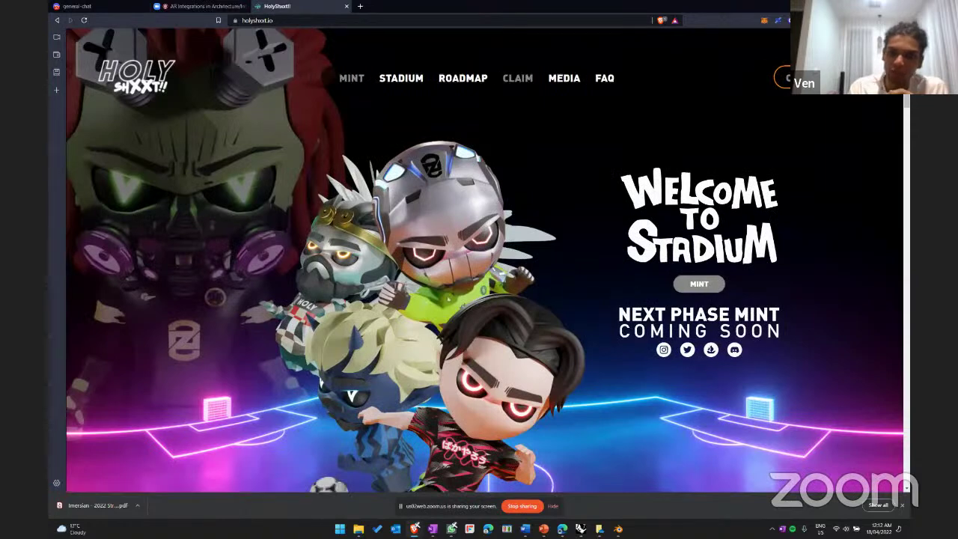
# - Look through the HolyShxxt site's video, About, Vision, Game and team sections, and close its tab
pyautogui.scroll(-3, 464, 311)
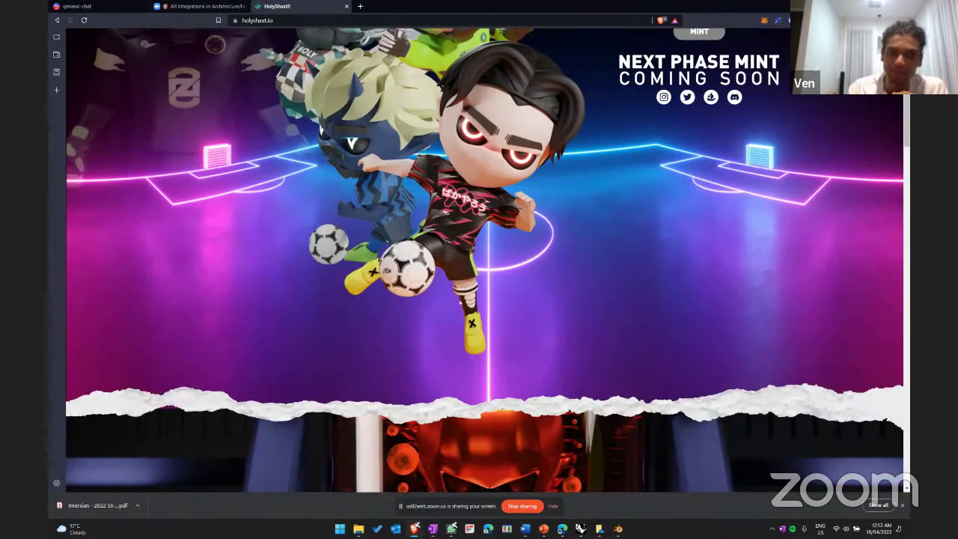
pyautogui.scroll(-6, 533, 229)
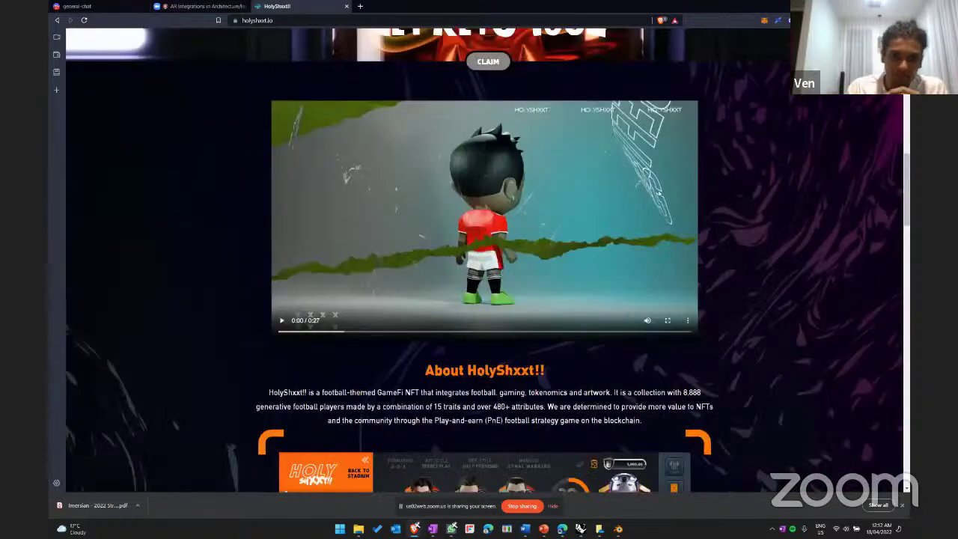
pyautogui.scroll(-5, 484, 269)
pyautogui.scroll(6, 446, 281)
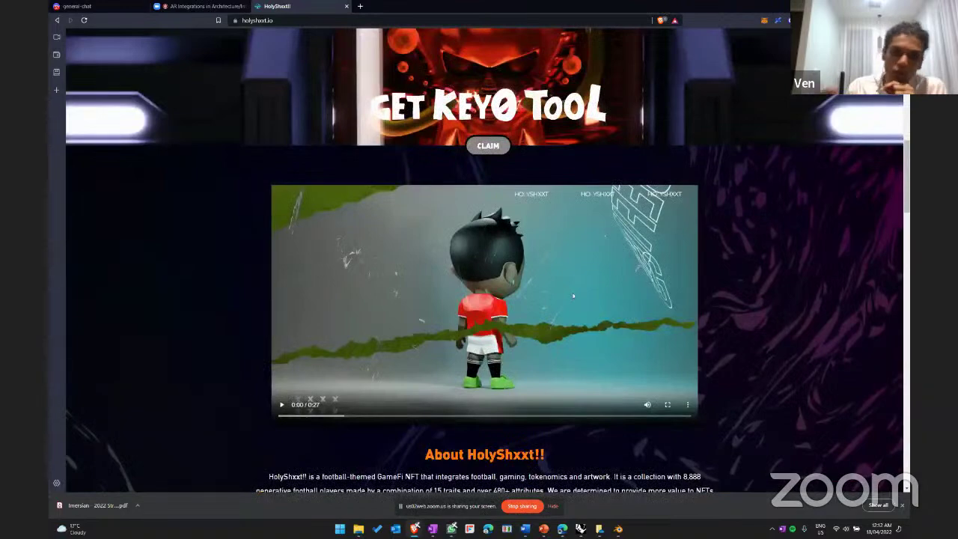
pyautogui.scroll(-2, 573, 297)
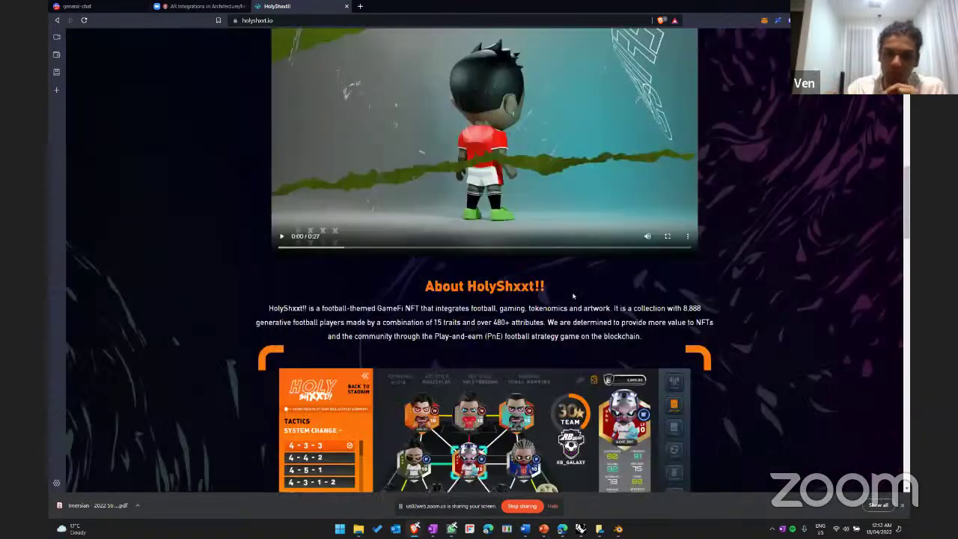
pyautogui.scroll(-3, 777, 336)
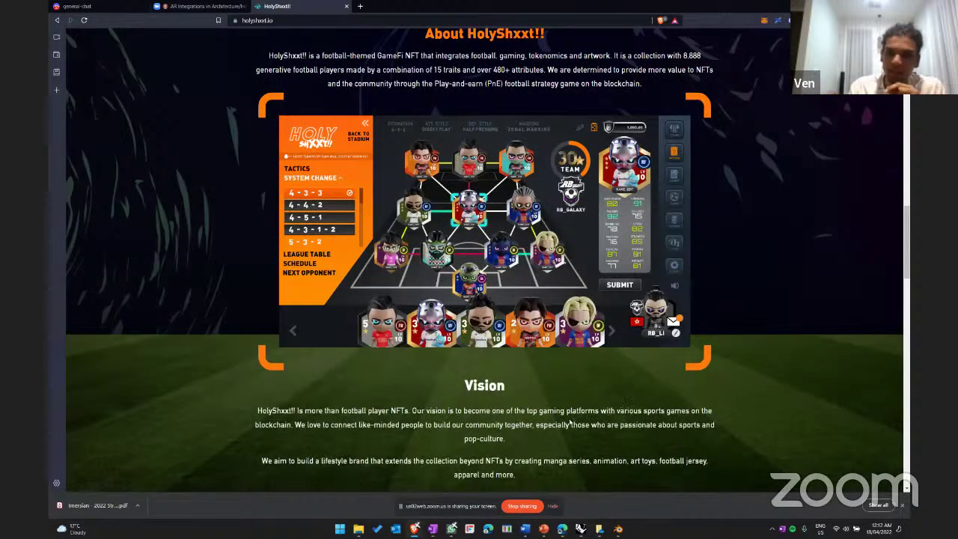
pyautogui.scroll(-3, 569, 423)
pyautogui.scroll(-4, 569, 424)
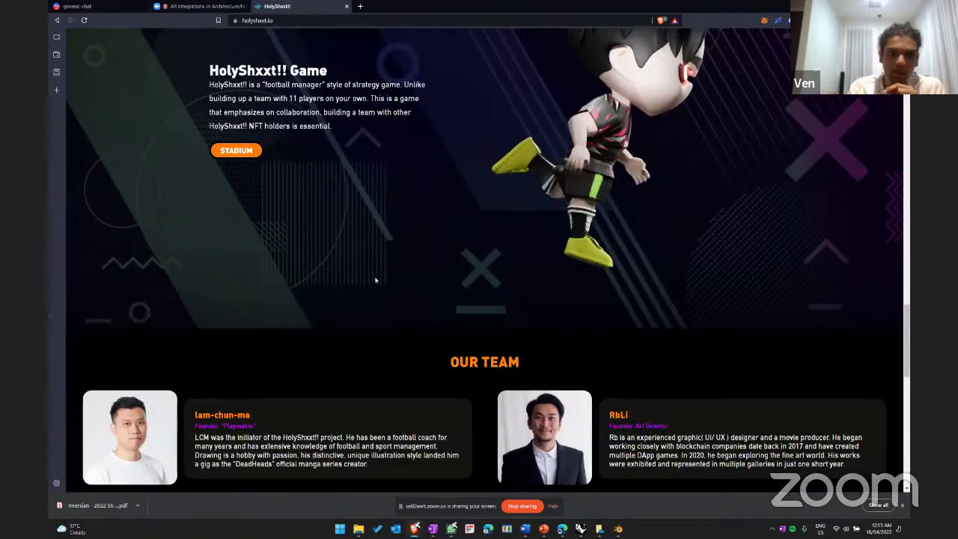
pyautogui.scroll(4, 418, 311)
pyautogui.scroll(10, 418, 312)
pyautogui.hotkey('ctrl', 'w')
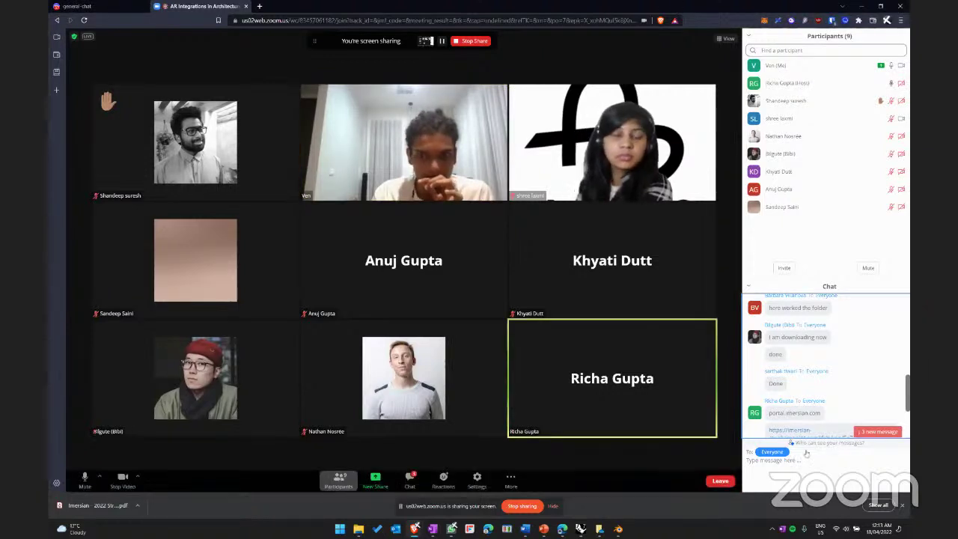
# - Read the newest question in the Zoom meeting chat and look at the general-chat channel in Discord
pyautogui.click(878, 432)
pyautogui.moveTo(835, 427); pyautogui.dragTo(801, 428)
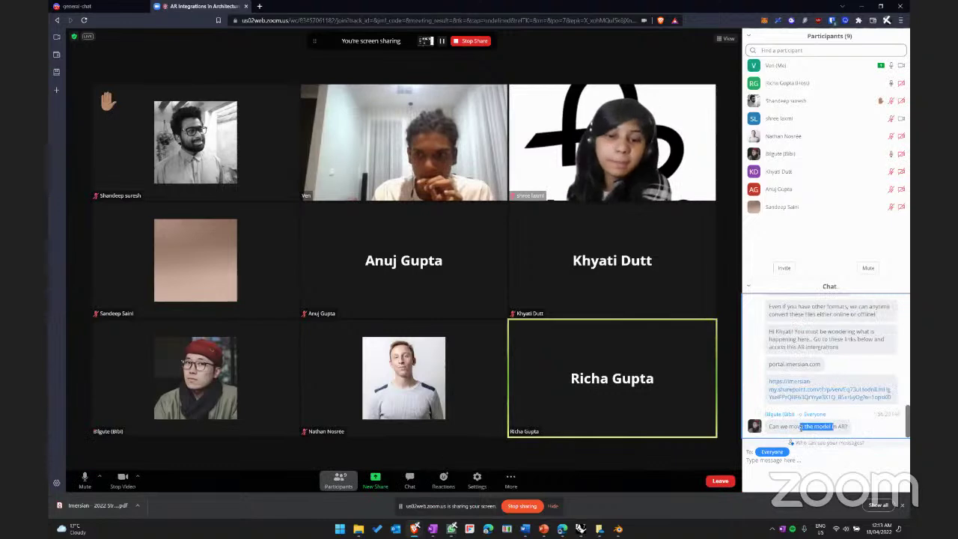
pyautogui.click(235, 458)
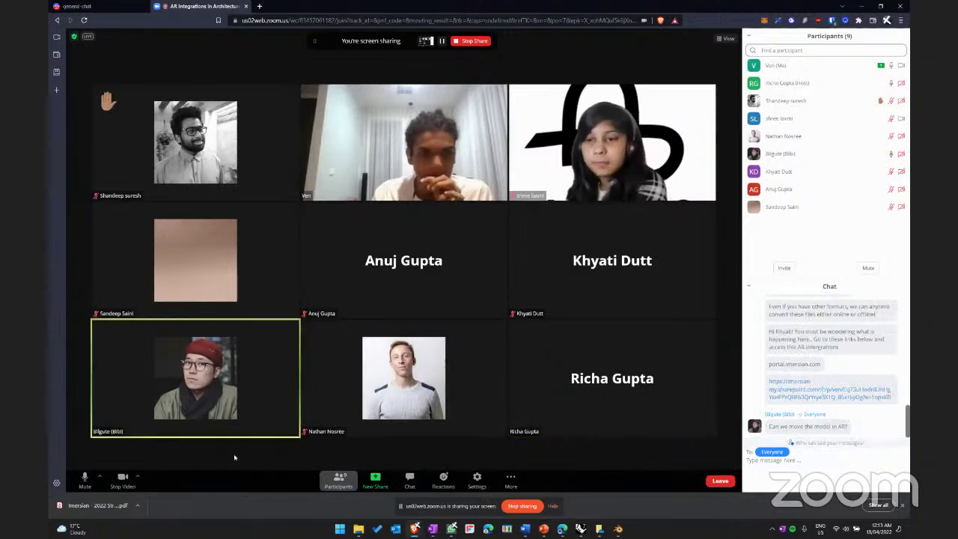
pyautogui.click(90, 6)
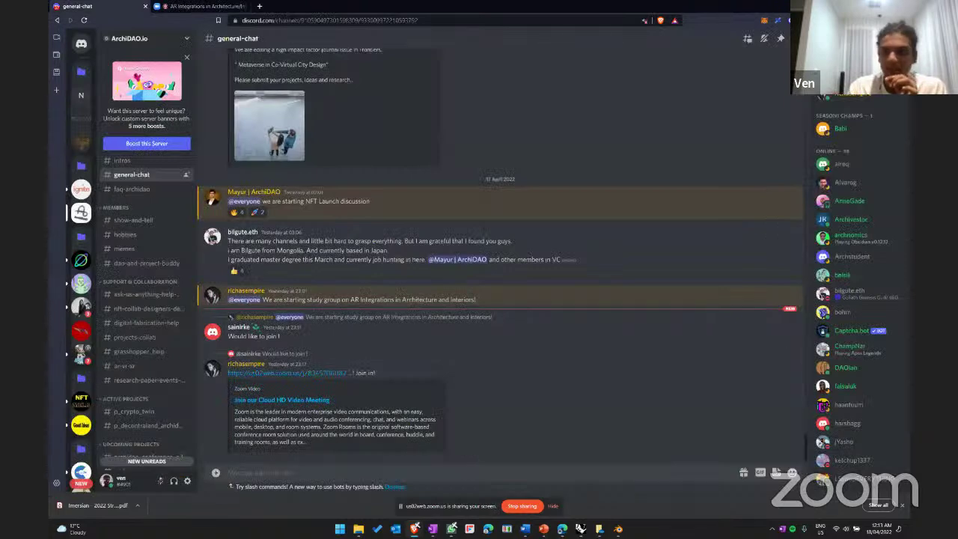
# - Return to the Edge browser and close the empty new tab, the OpenSea login tab and the MetaMask download tab
pyautogui.hotkey('alt', 'Tab')
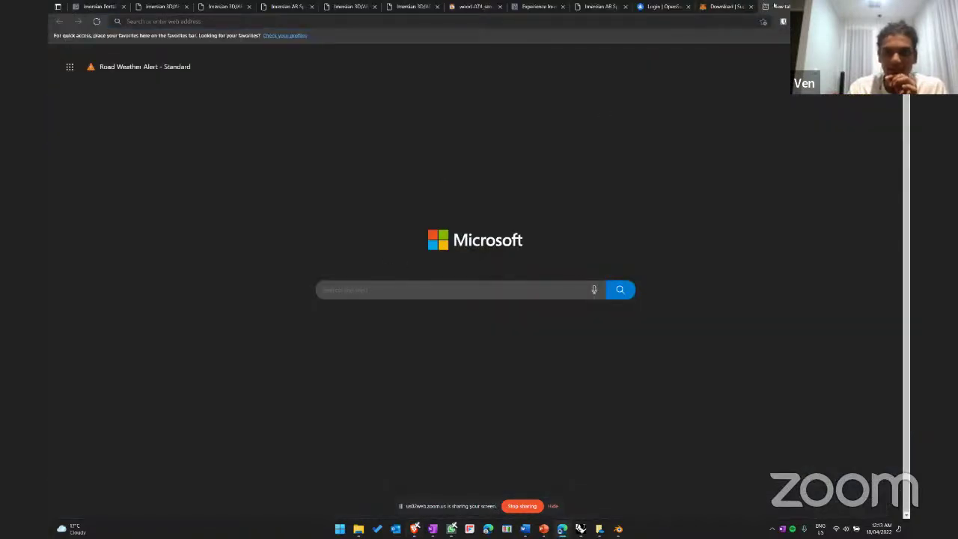
pyautogui.hotkey('ctrl', 'w')
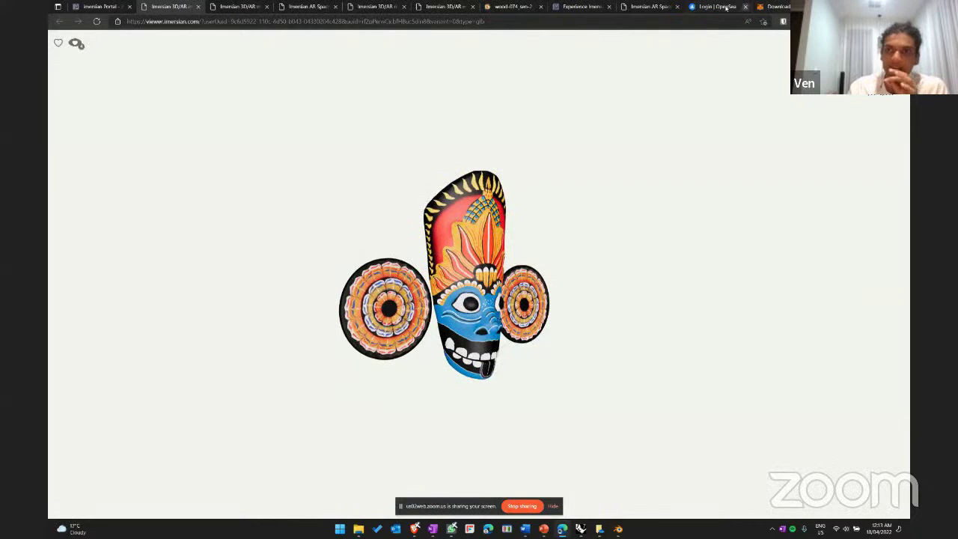
pyautogui.click(716, 7)
pyautogui.hotkey('ctrl', 'w')
pyautogui.hotkey('ctrl', 'w')
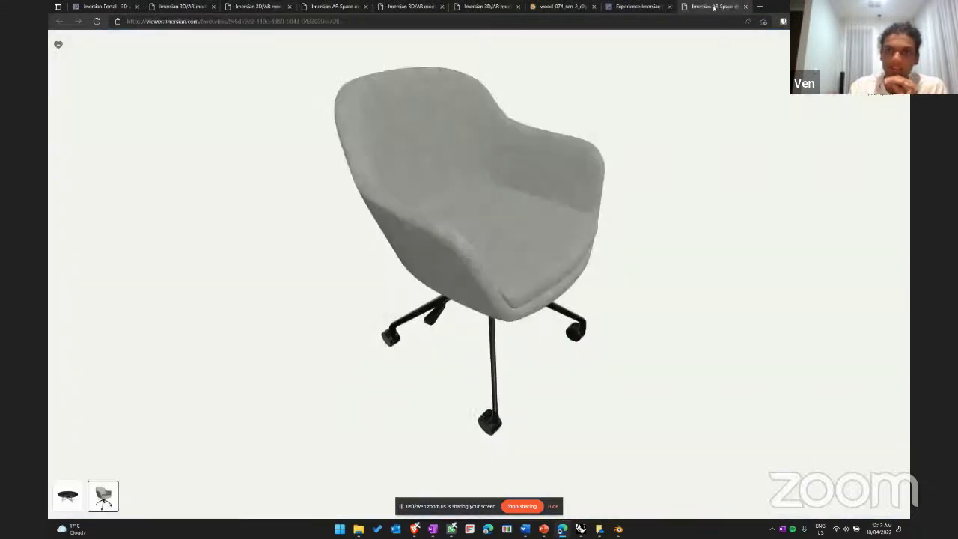
# - Close the two surplus Imersian model viewer tabs beside the wood texture tab and show the AR Space designer with the black marble table
pyautogui.click(648, 7)
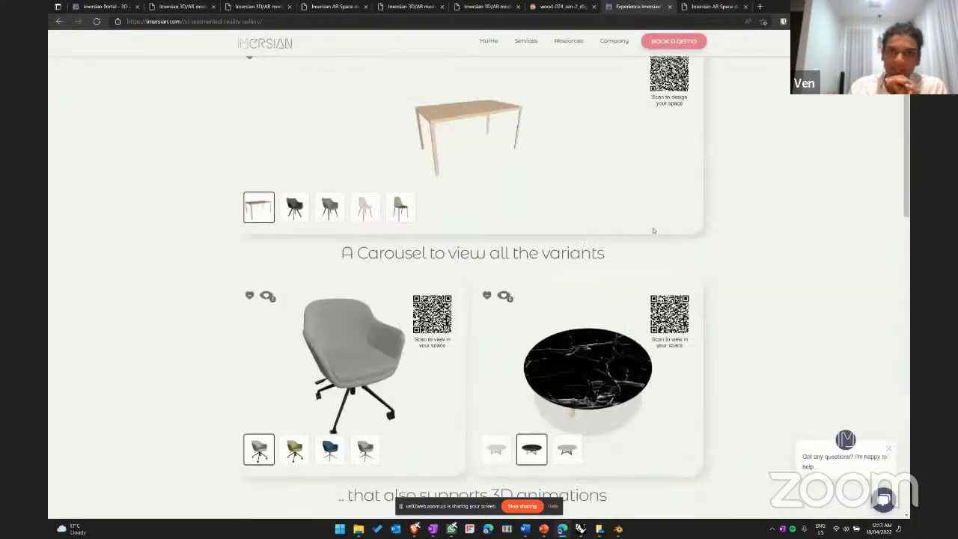
pyautogui.click(523, 6)
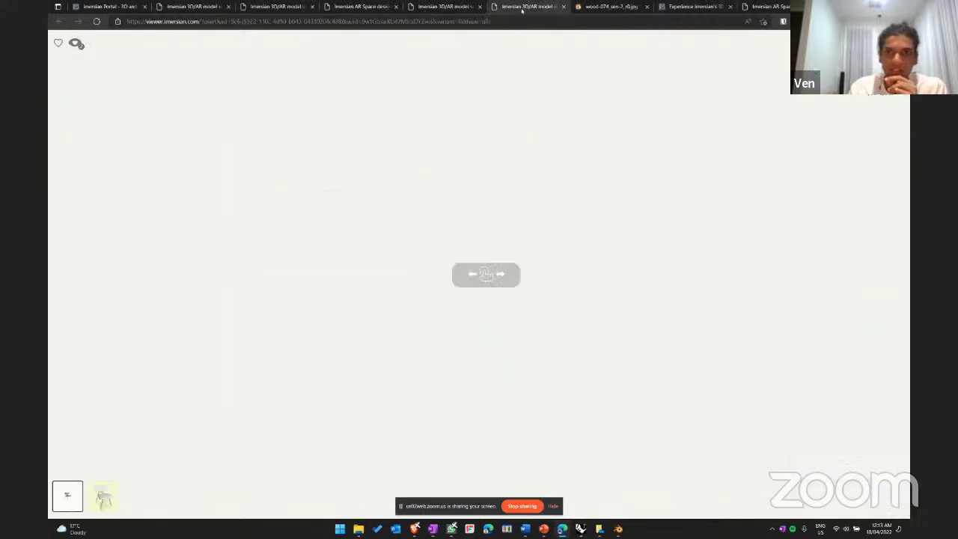
pyautogui.click(479, 6)
pyautogui.click(479, 6)
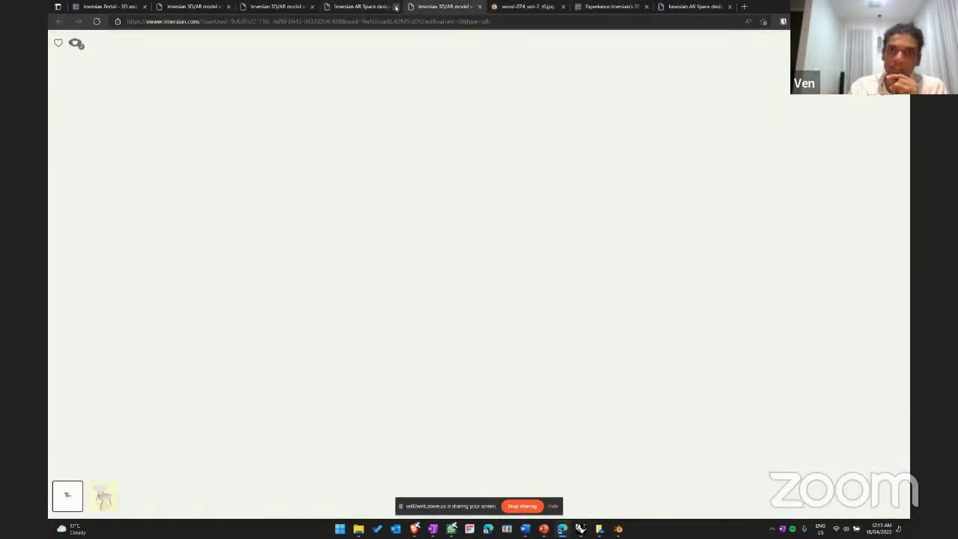
pyautogui.click(363, 7)
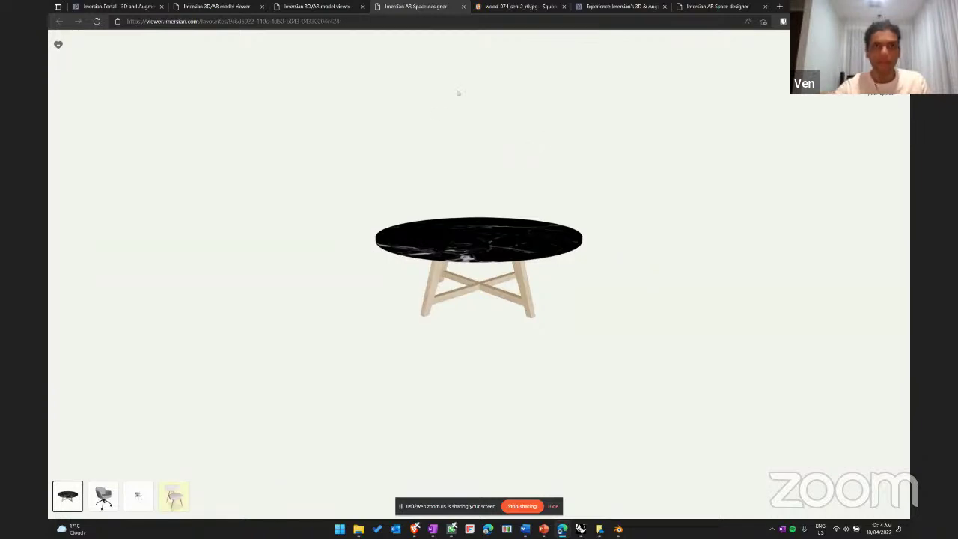
# - Go through the remaining viewer tabs to the Imersian portal and look further down its asset library
pyautogui.click(320, 7)
pyautogui.click(254, 7)
pyautogui.click(127, 7)
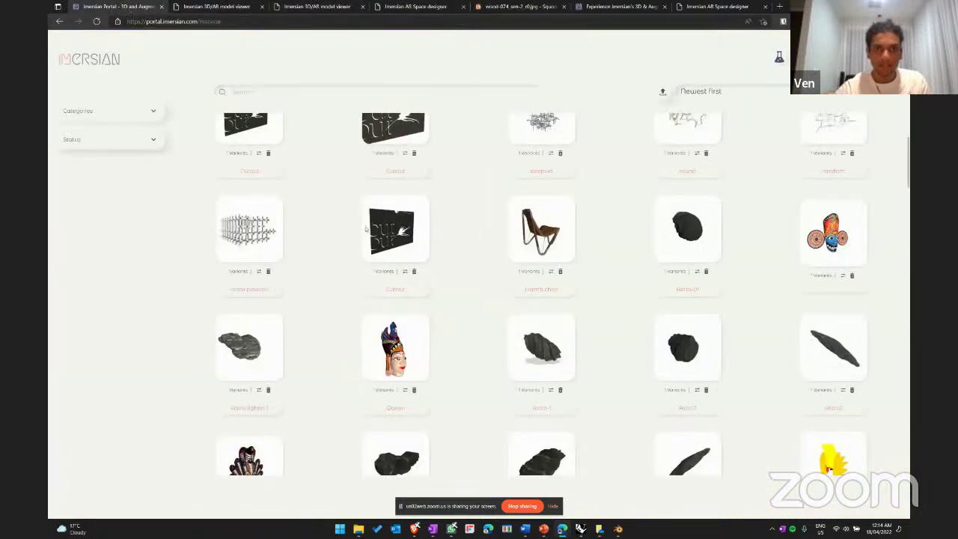
pyautogui.scroll(-3, 455, 202)
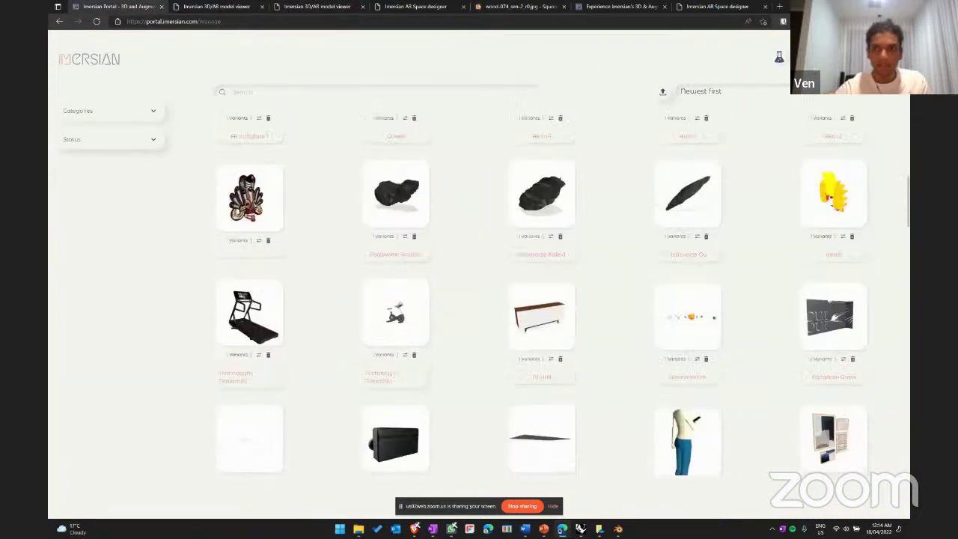
# - Open the portal's Integration page from its welcome page and highlight the whole JavaScript snippet for publishing assets to a website
pyautogui.click(114, 59)
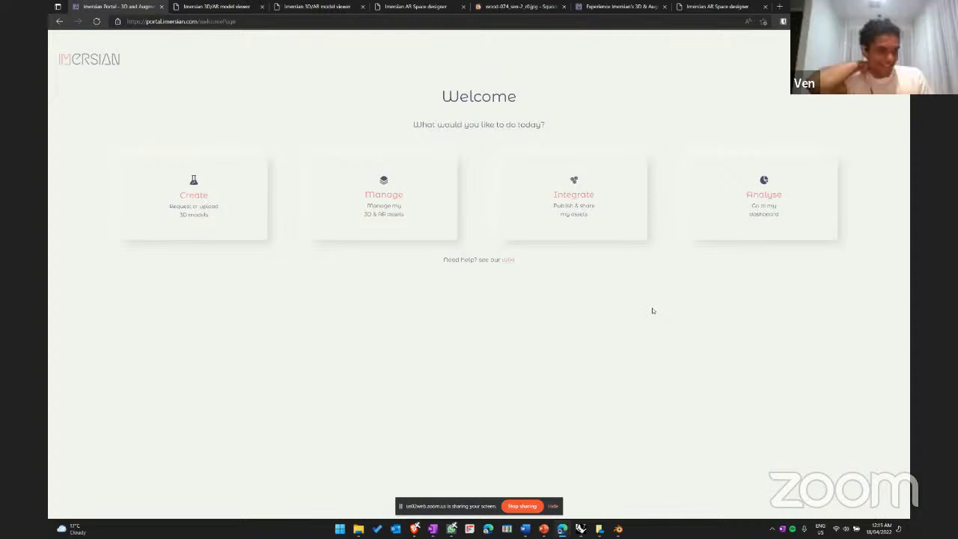
pyautogui.click(574, 194)
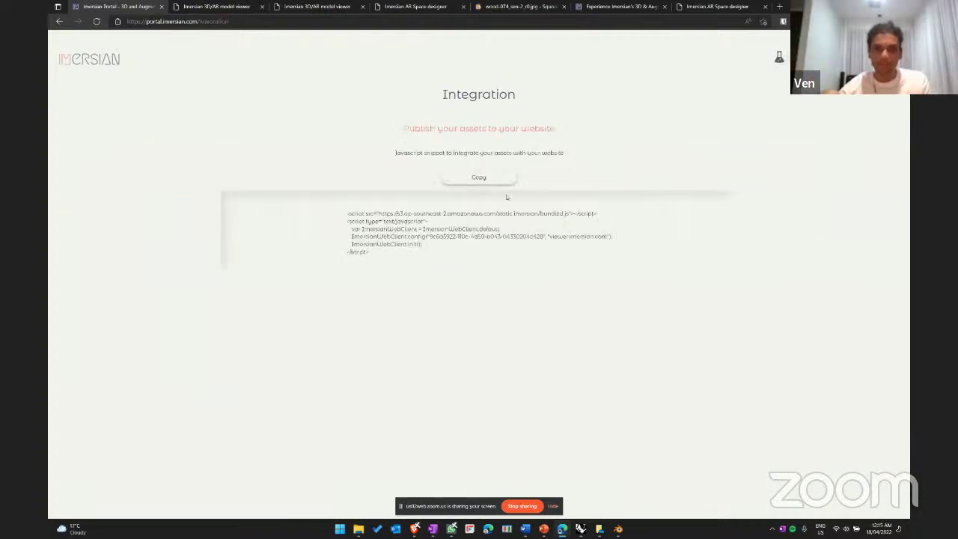
pyautogui.moveTo(411, 260); pyautogui.dragTo(346, 212)
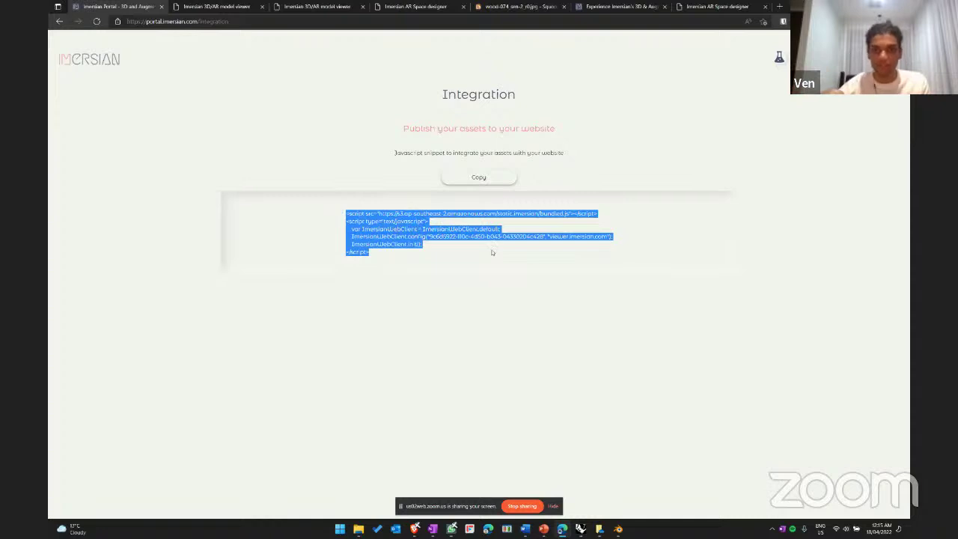
pyautogui.moveTo(395, 255); pyautogui.dragTo(347, 213)
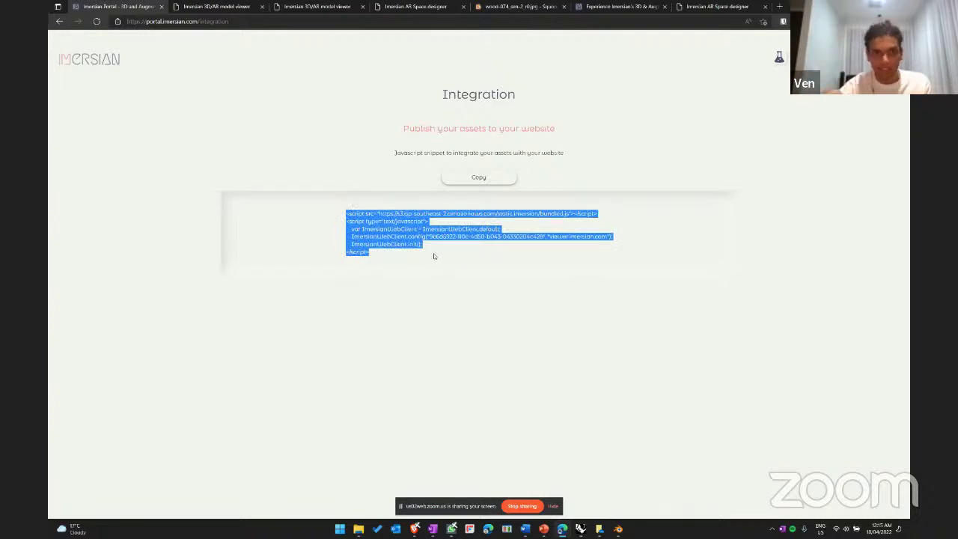
# - Reopen the portal's Integration page, highlight the JavaScript snippet again and return to the welcome page
pyautogui.hotkey('alt', 'Left')
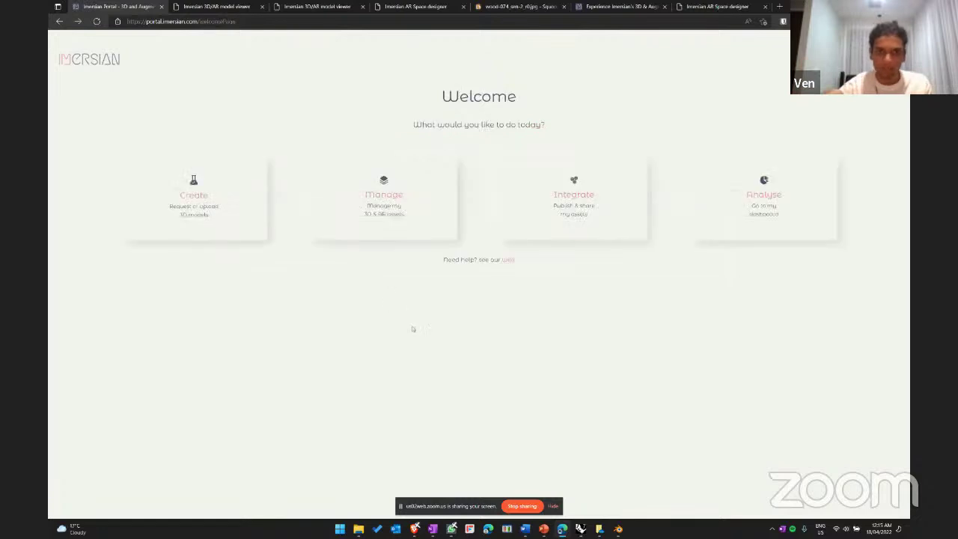
pyautogui.click(611, 214)
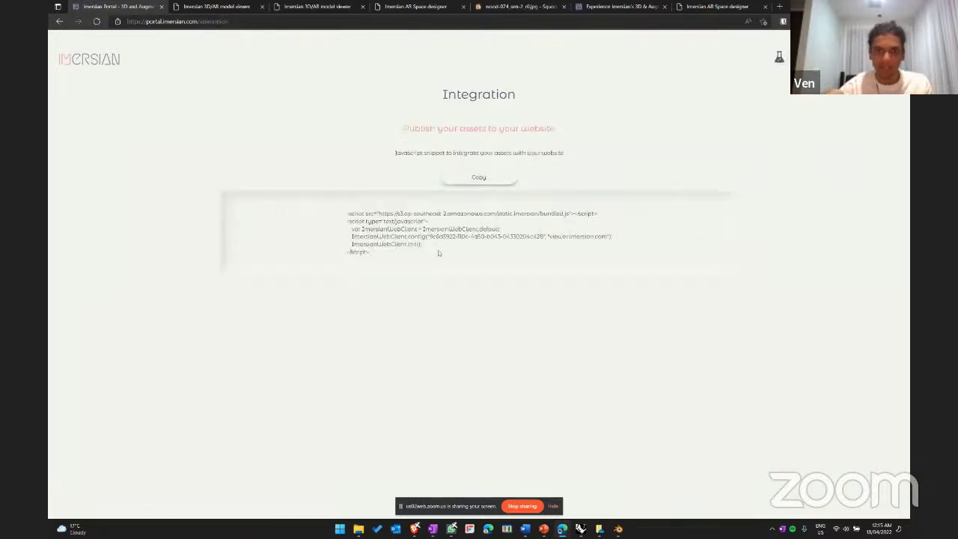
pyautogui.moveTo(439, 252); pyautogui.dragTo(365, 222)
pyautogui.hotkey('alt', 'Left')
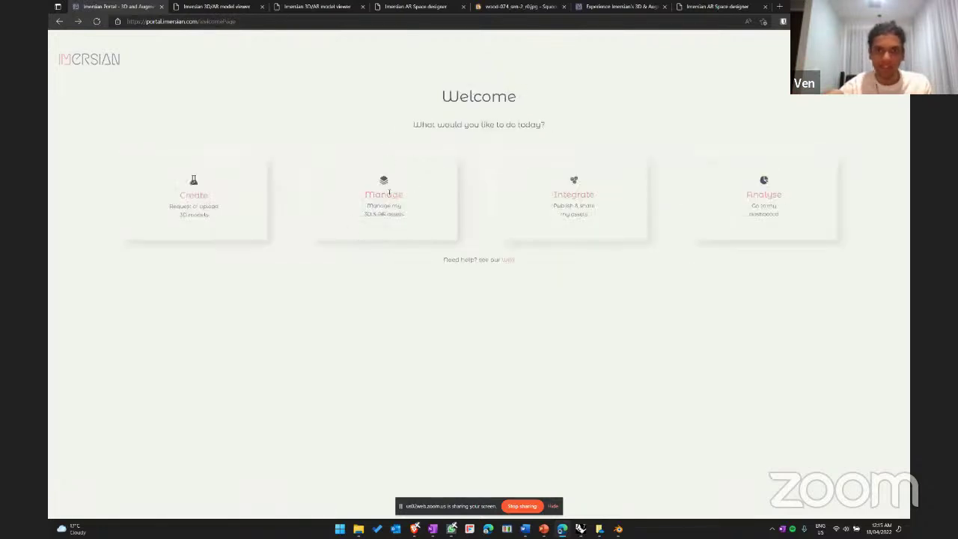
# - Open the Cutout asset's editor from the asset library, show its variant options and return to the portal's welcome page
pyautogui.click(375, 175)
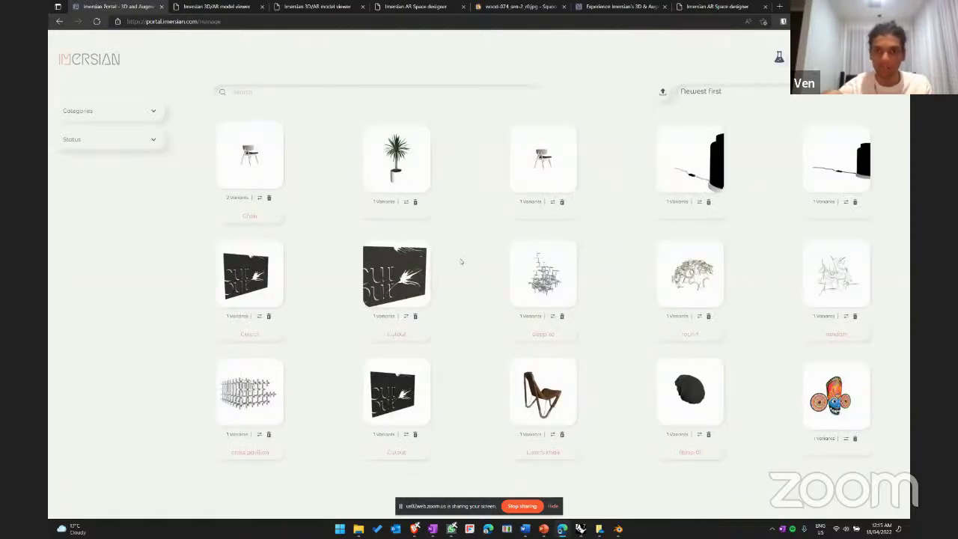
pyautogui.click(407, 316)
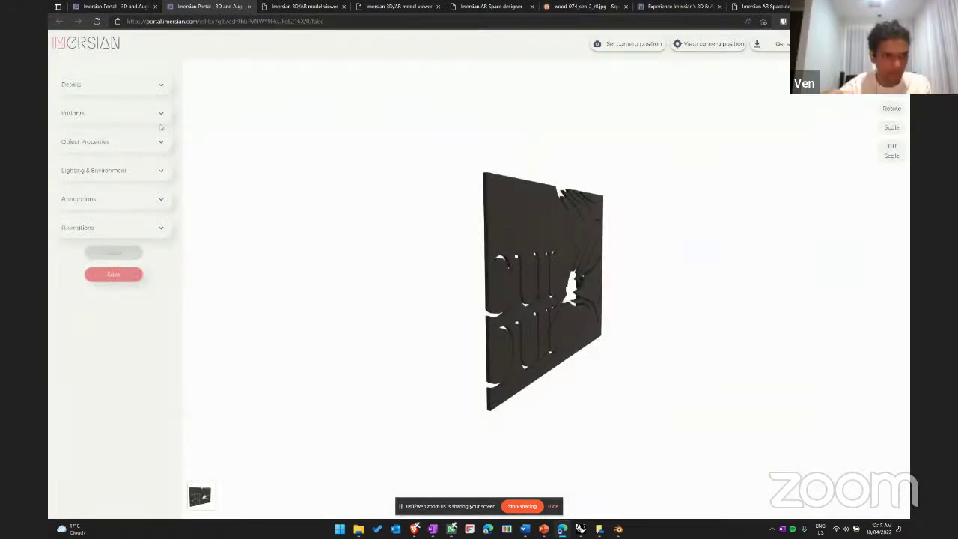
pyautogui.click(161, 116)
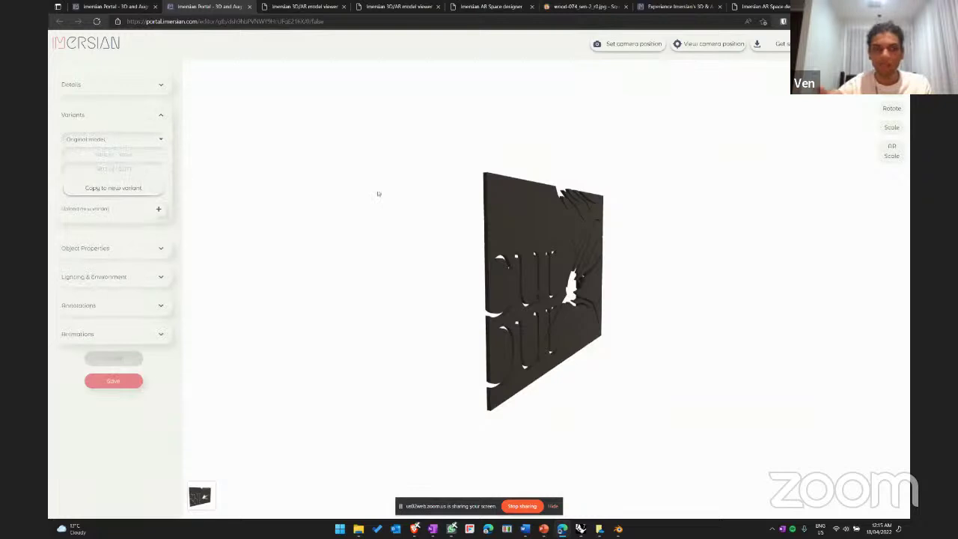
pyautogui.click(97, 45)
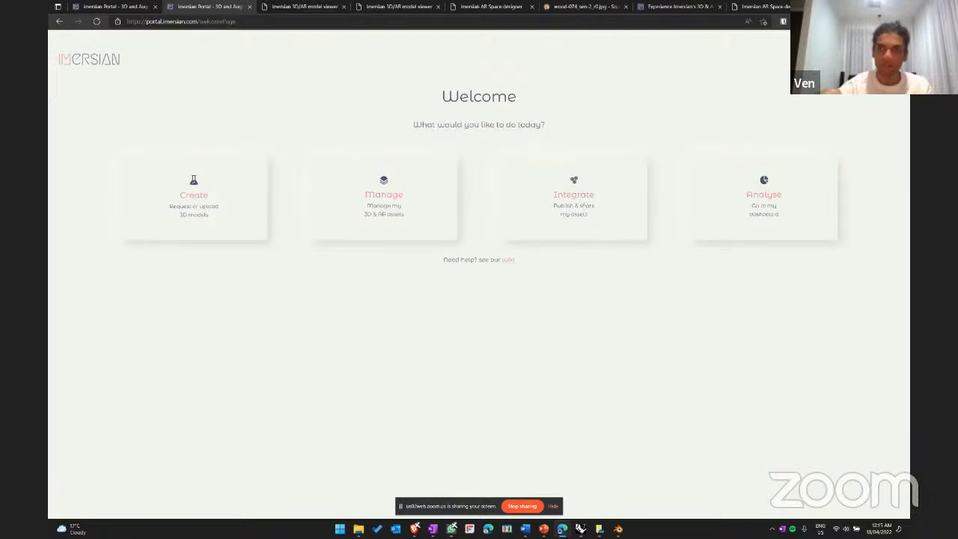
# - Copy the painted mask viewer's web address, search for "iframe generator" in a new tab and open iframe-generator.com
pyautogui.click(303, 6)
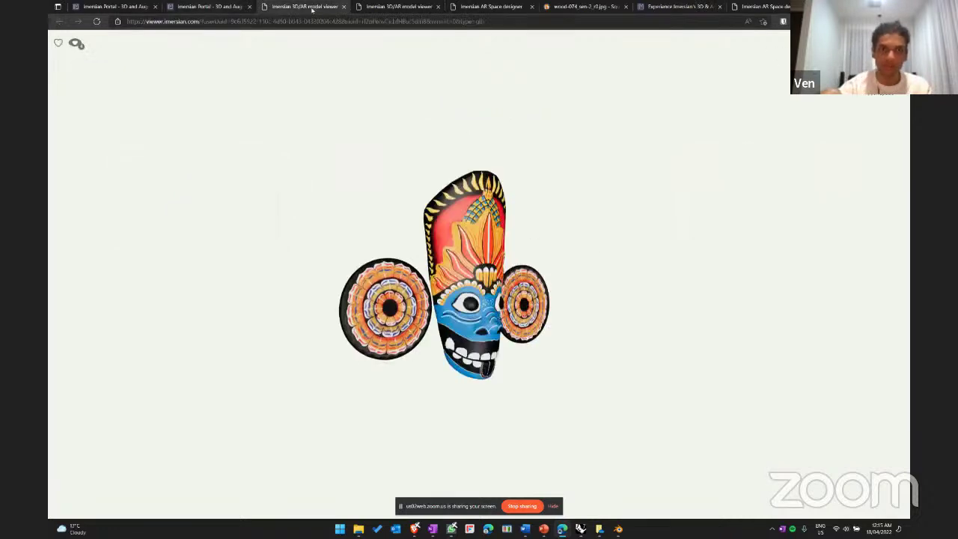
pyautogui.click(333, 21)
pyautogui.hotkey('ctrl', 't')
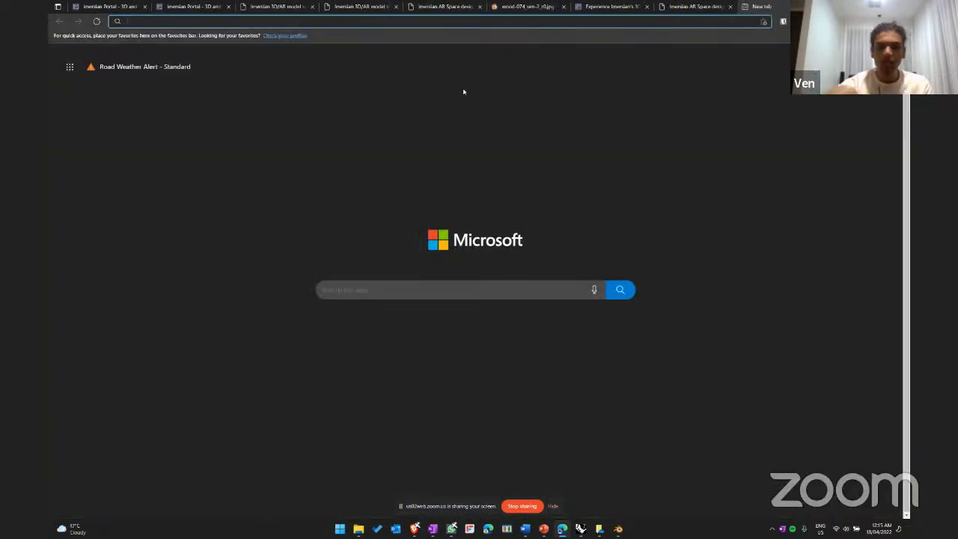
pyautogui.write('iframe')
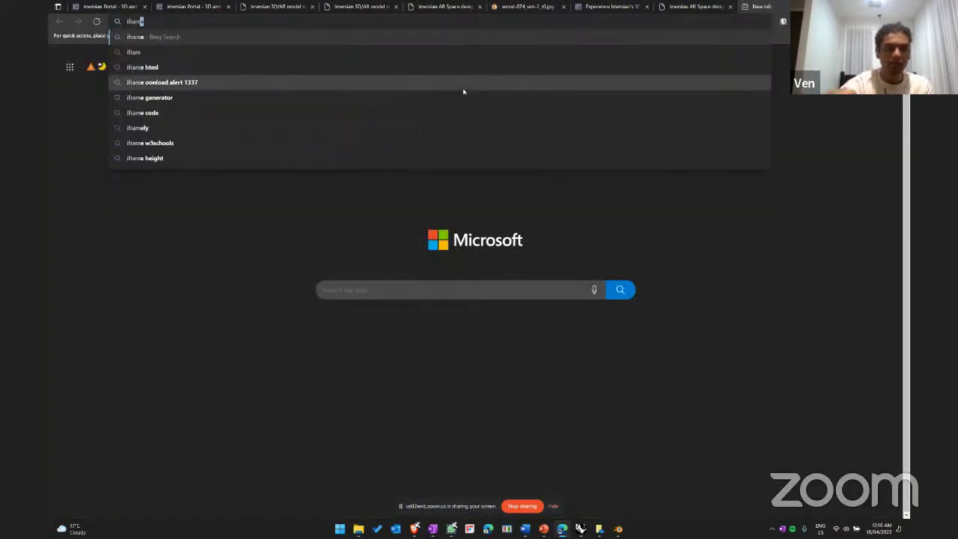
pyautogui.write(' generator')
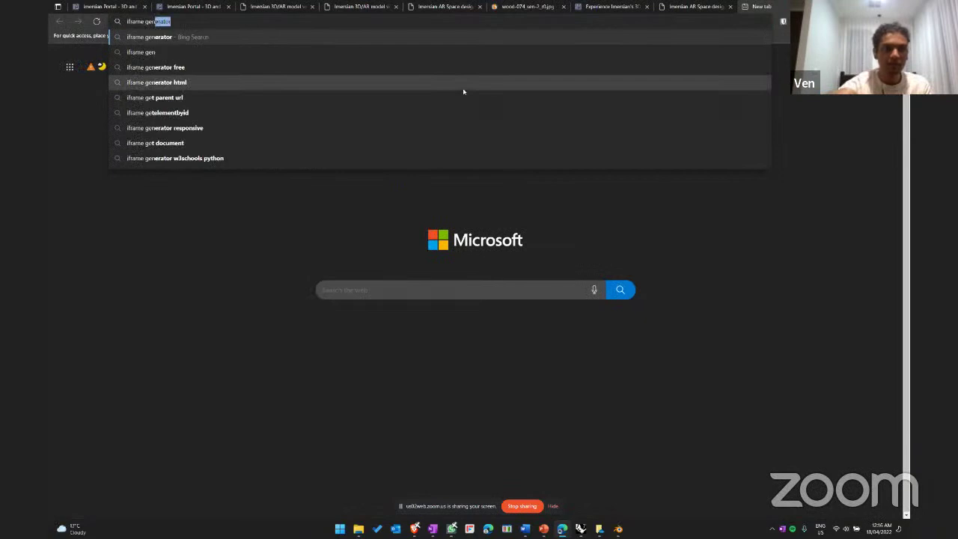
pyautogui.press('Return')
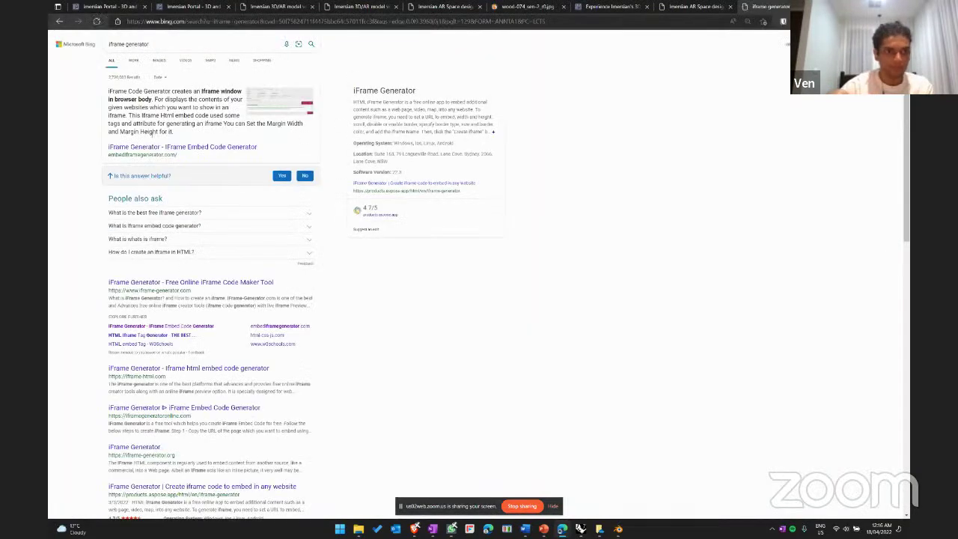
pyautogui.click(192, 290)
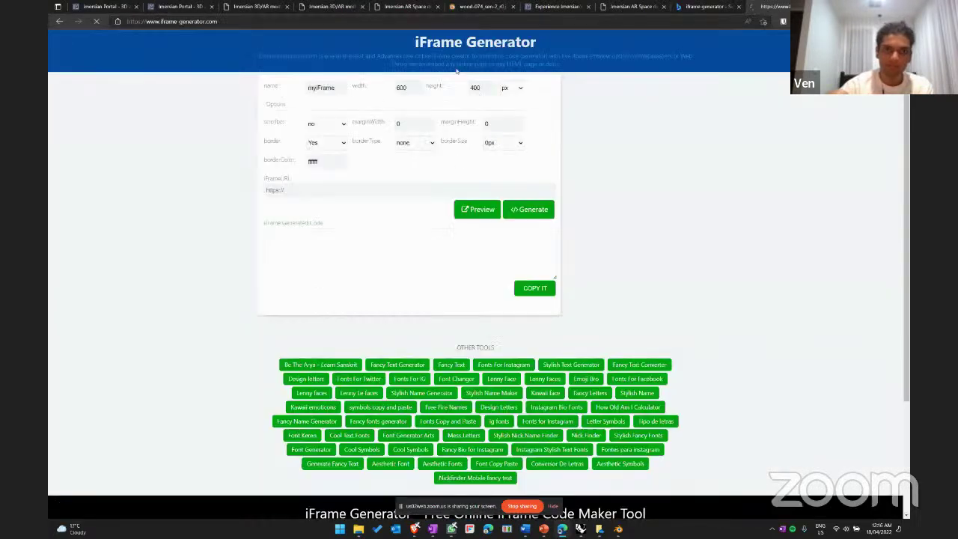
# - Enter the copied mask viewer address as the iFrame URL and set the frame to 1920 px wide and 1080 px high
pyautogui.hotkey('ctrl', 'v')
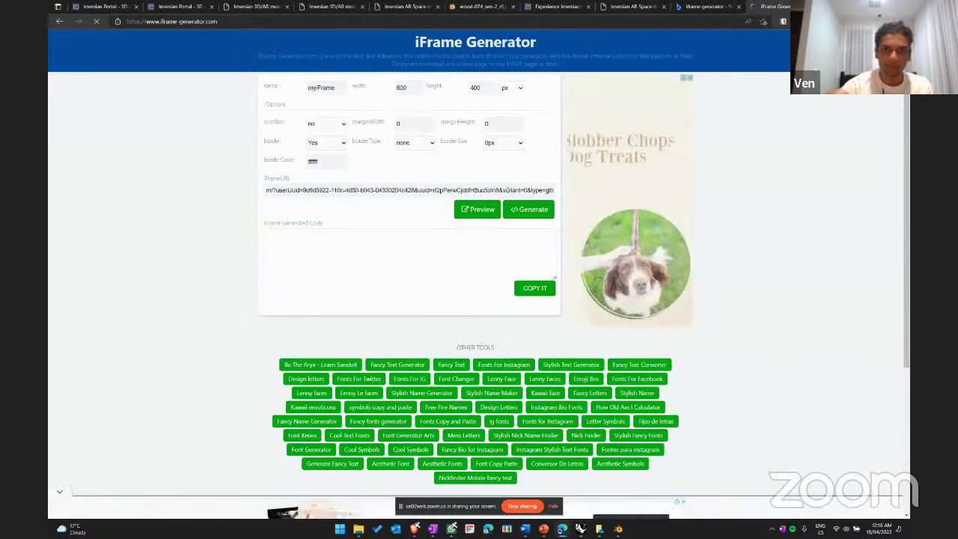
pyautogui.doubleClick(402, 87)
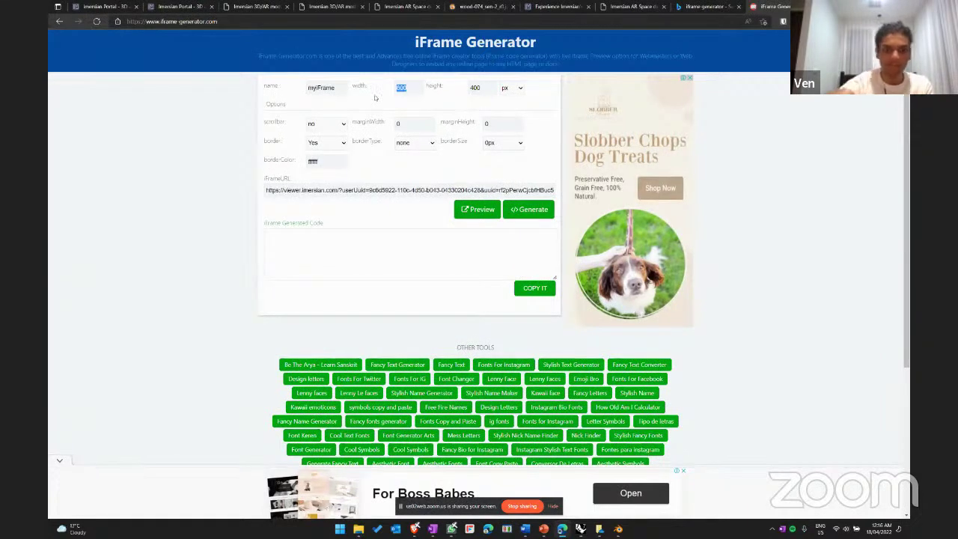
pyautogui.write('1200')
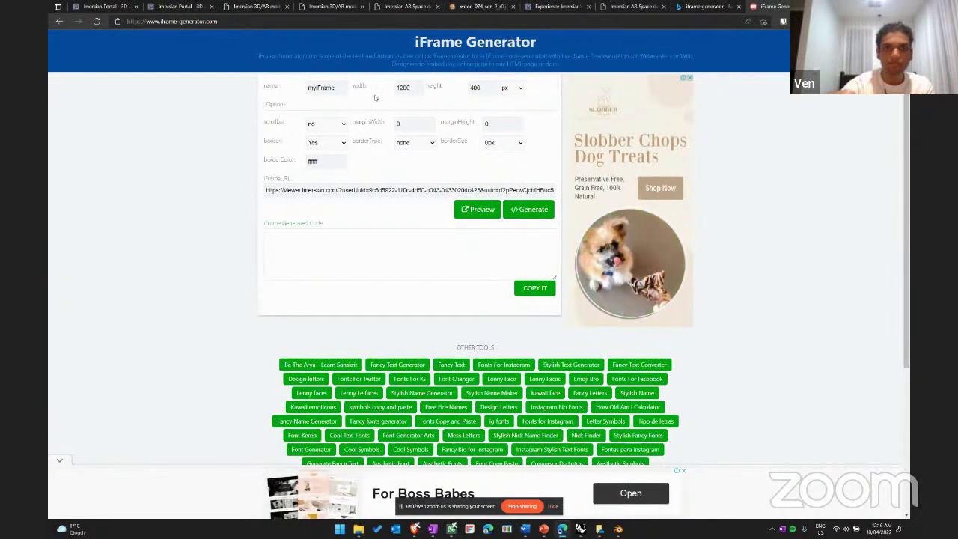
pyautogui.doubleClick(417, 87)
pyautogui.write('1920')
pyautogui.press('Tab')
pyautogui.write('1080')
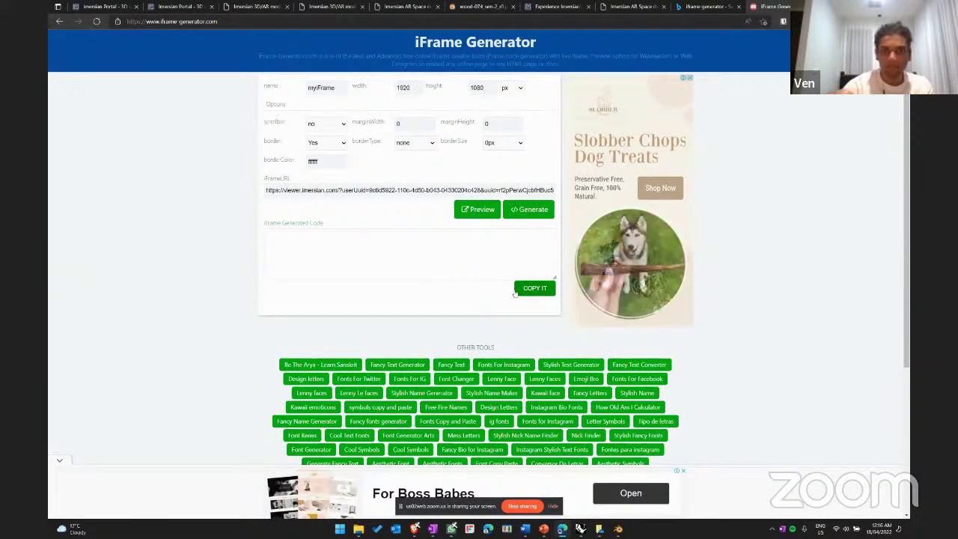
# - Preview the embedded mask viewer, and generate and copy its complete iframe code
pyautogui.click(479, 208)
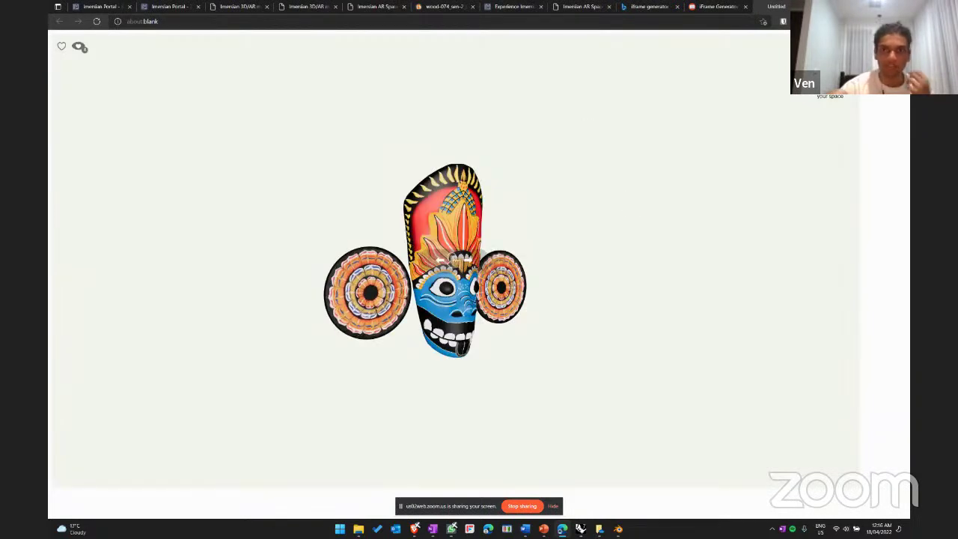
pyautogui.click(717, 6)
pyautogui.click(532, 211)
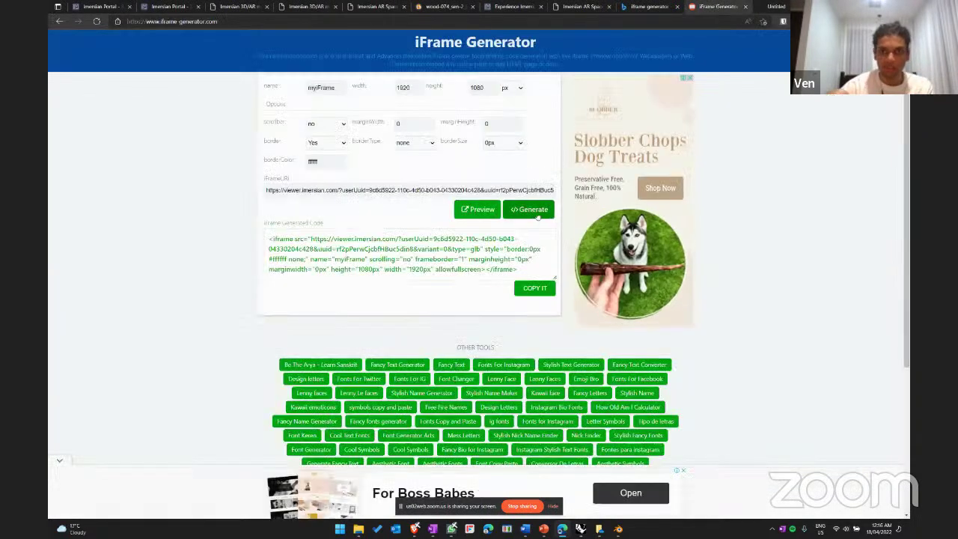
pyautogui.click(535, 288)
pyautogui.click(518, 272)
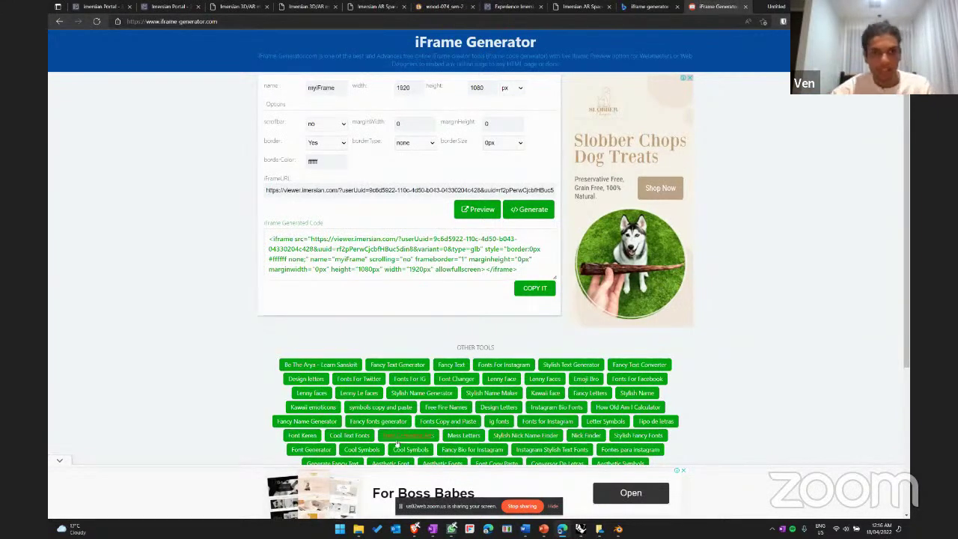
pyautogui.tripleClick(335, 259)
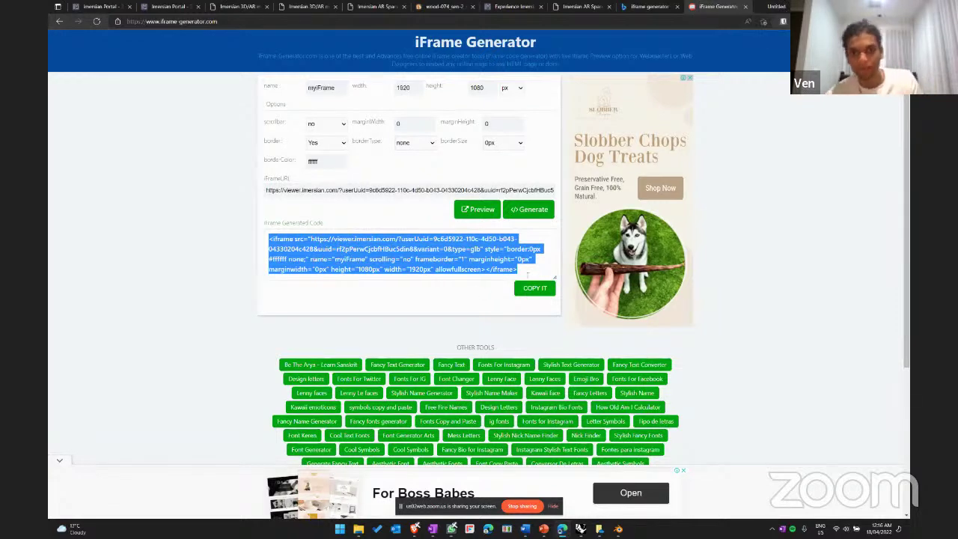
# - Close the iFrame Generator, preview and Bing search tabs and return to the portal's asset library
pyautogui.middleClick(722, 5)
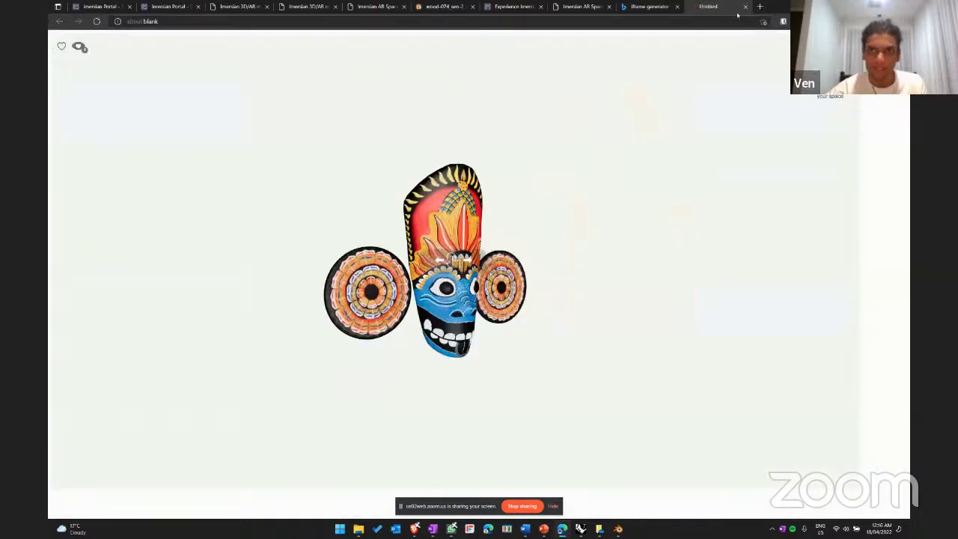
pyautogui.middleClick(730, 5)
pyautogui.middleClick(724, 7)
pyautogui.click(112, 6)
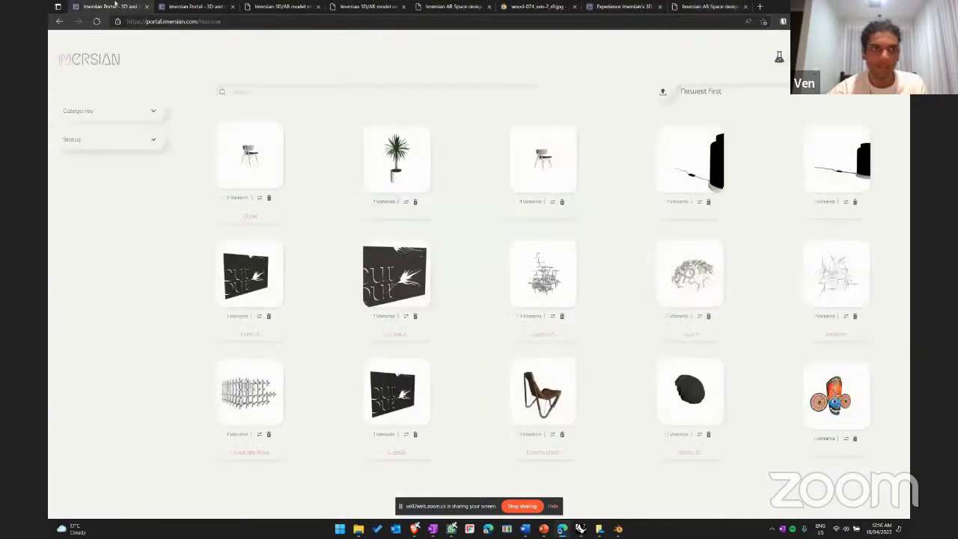
# - Open the Analytics dashboard from the portal's welcome page and look through its charts
pyautogui.doubleClick(107, 65)
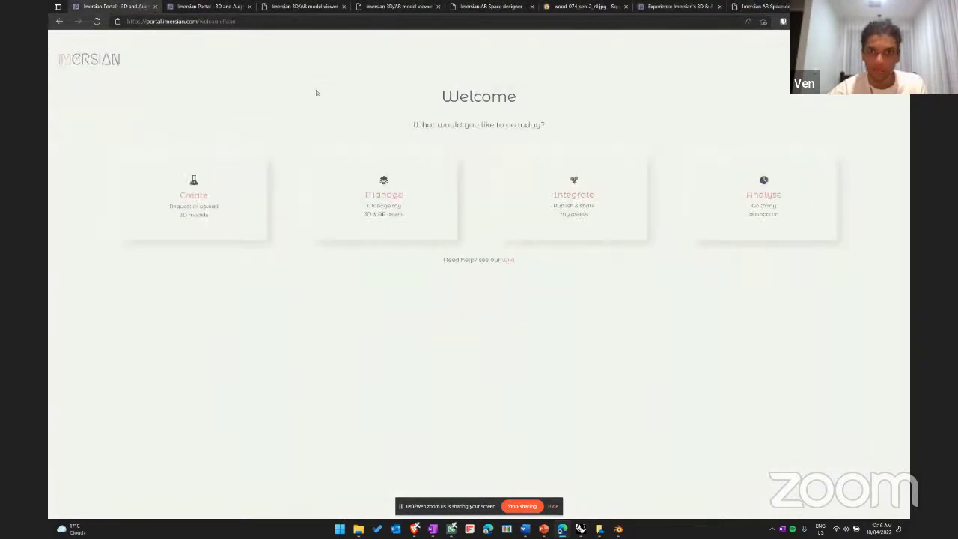
pyautogui.click(786, 202)
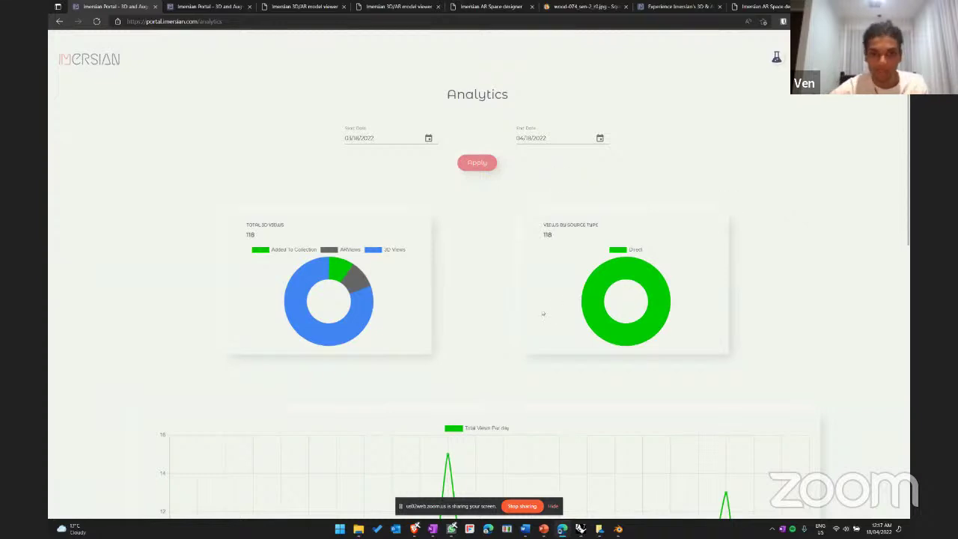
pyautogui.scroll(-7, 478, 324)
pyautogui.scroll(7, 478, 324)
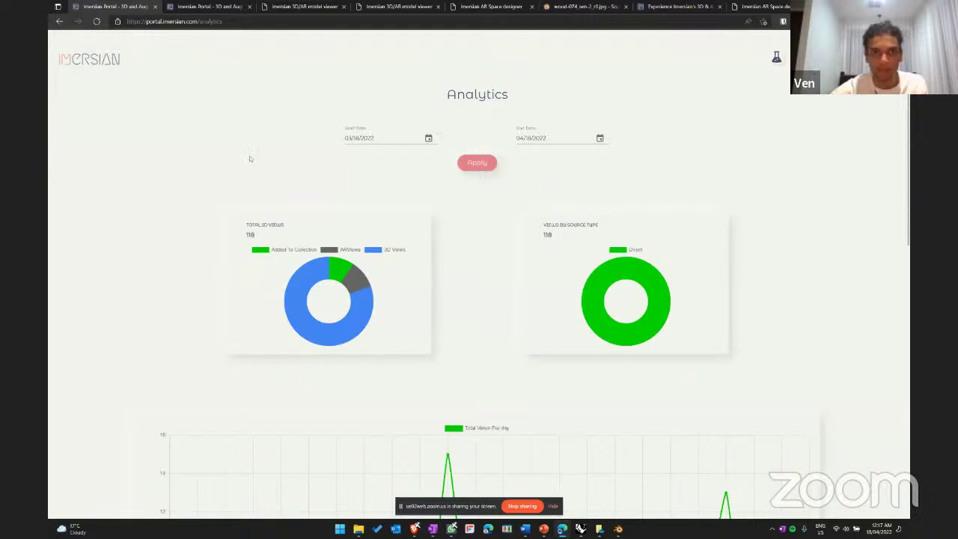
# - Set the analytics start date to December 1, 2021 and apply the new date range
pyautogui.click(428, 138)
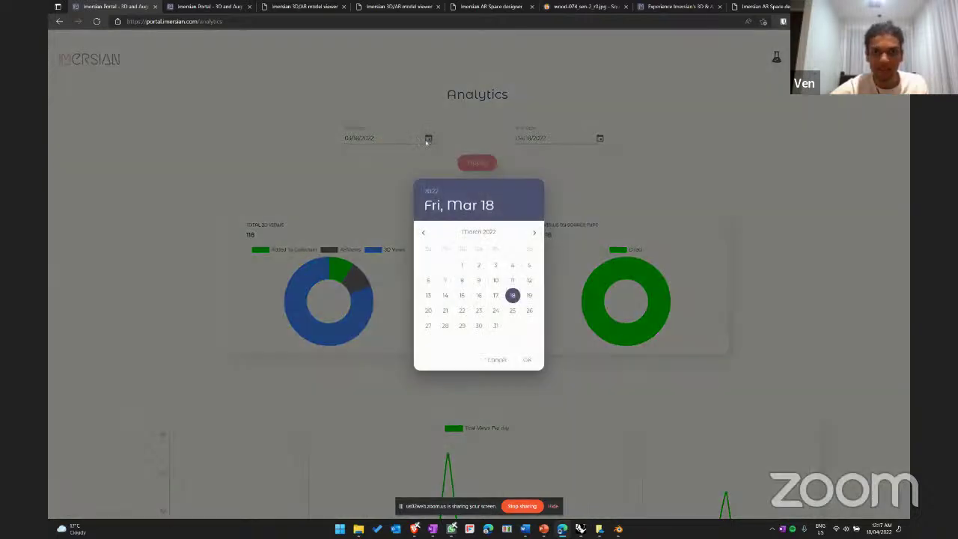
pyautogui.click(423, 233)
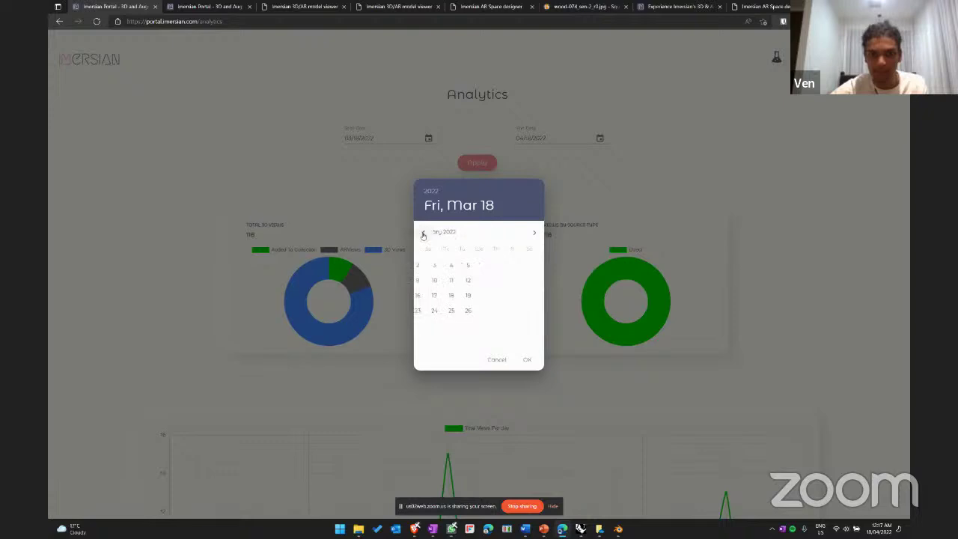
pyautogui.click(423, 233)
pyautogui.click(423, 232)
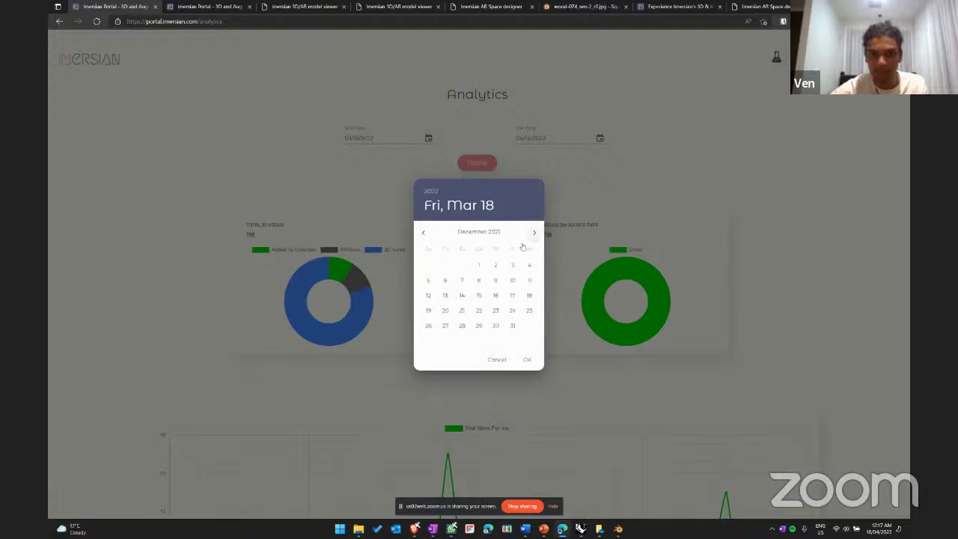
pyautogui.click(479, 266)
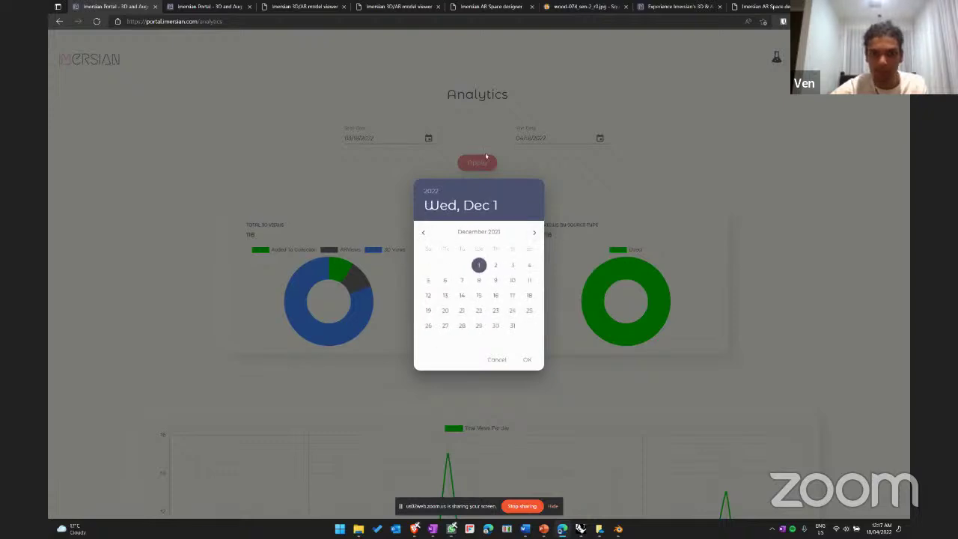
pyautogui.click(527, 359)
pyautogui.click(477, 165)
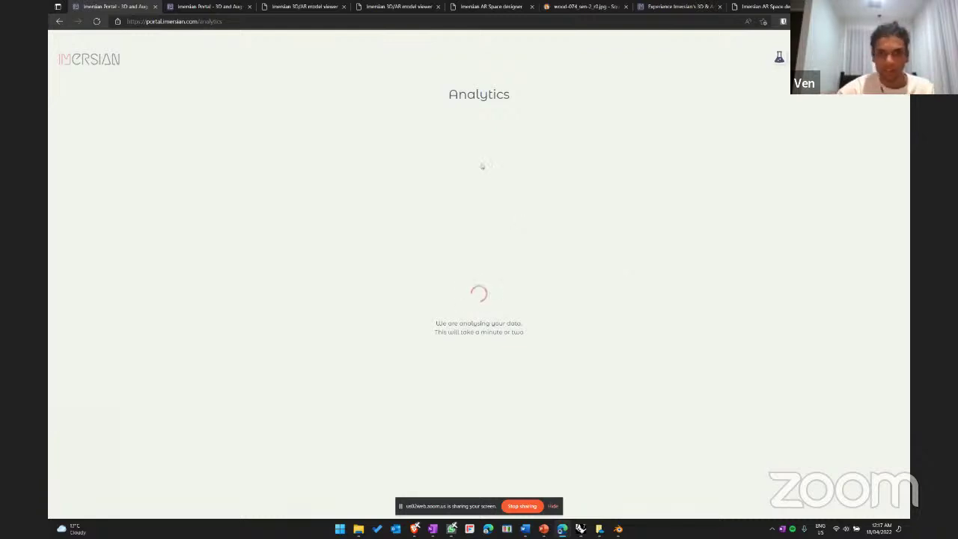
# - Highlight the total 3D views figure and examine the 3D views and neighbouring segments of its doughnut chart
pyautogui.moveTo(524, 332); pyautogui.dragTo(474, 332)
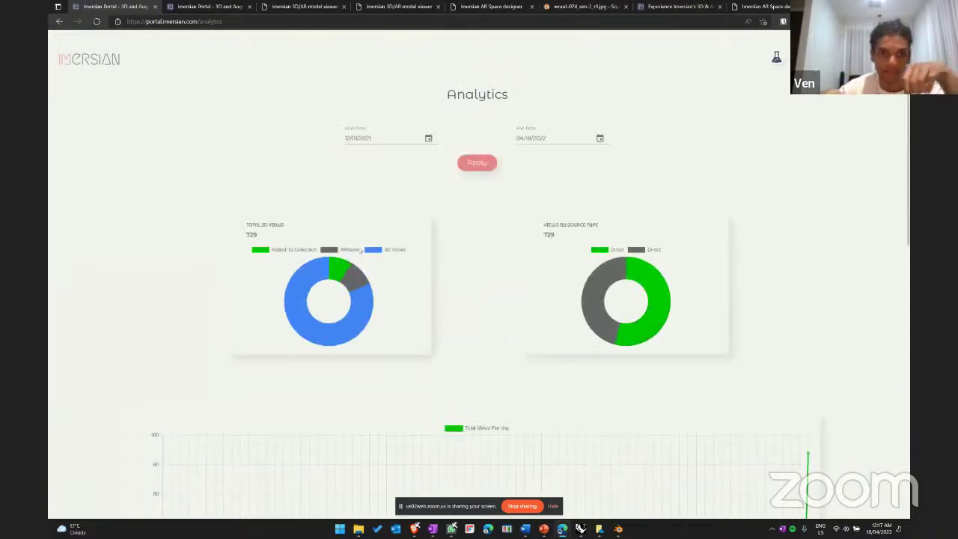
pyautogui.moveTo(246, 235); pyautogui.dragTo(266, 237)
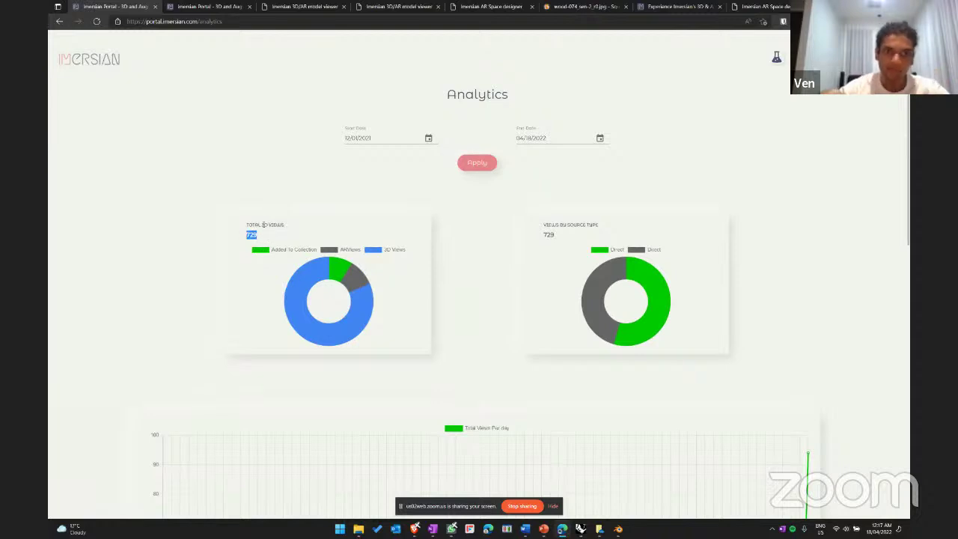
pyautogui.moveTo(309, 269)
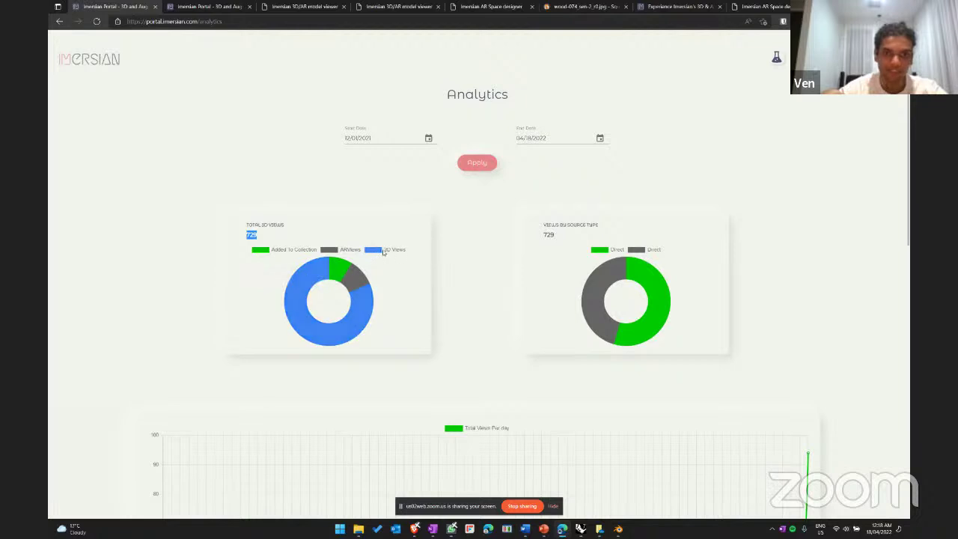
pyautogui.moveTo(350, 267)
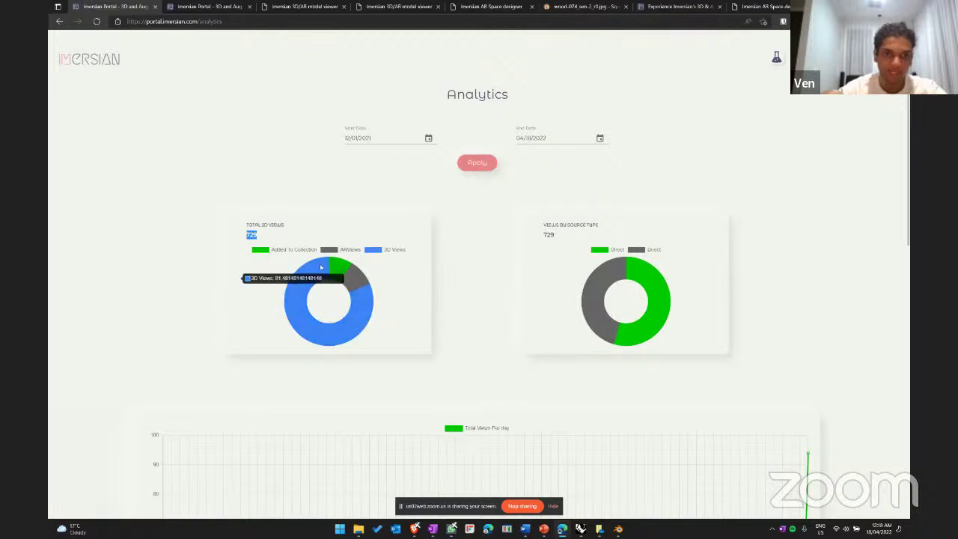
# - Look through the chart of total views per day and inspect its last data point
pyautogui.scroll(-5, 493, 348)
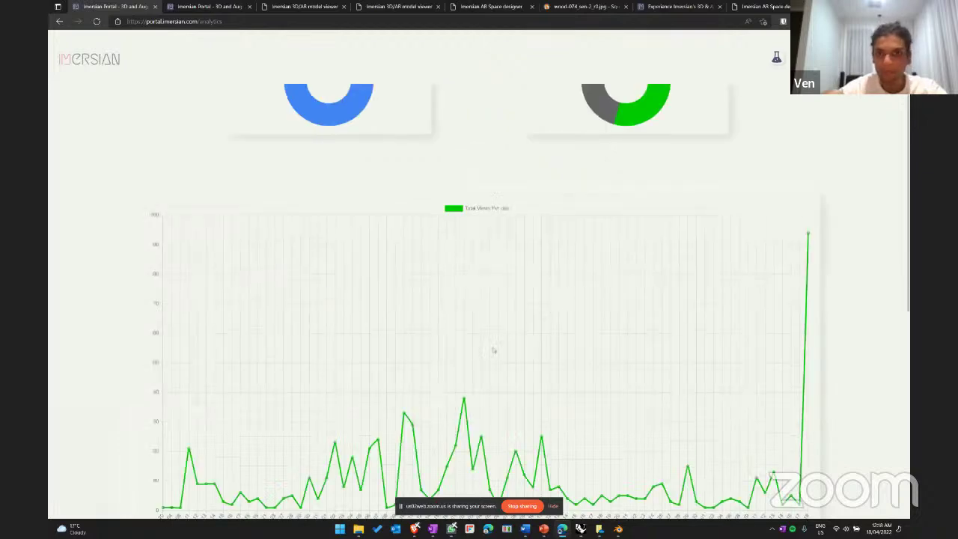
pyautogui.scroll(4, 493, 347)
pyautogui.scroll(-4, 493, 348)
pyautogui.scroll(2, 343, 314)
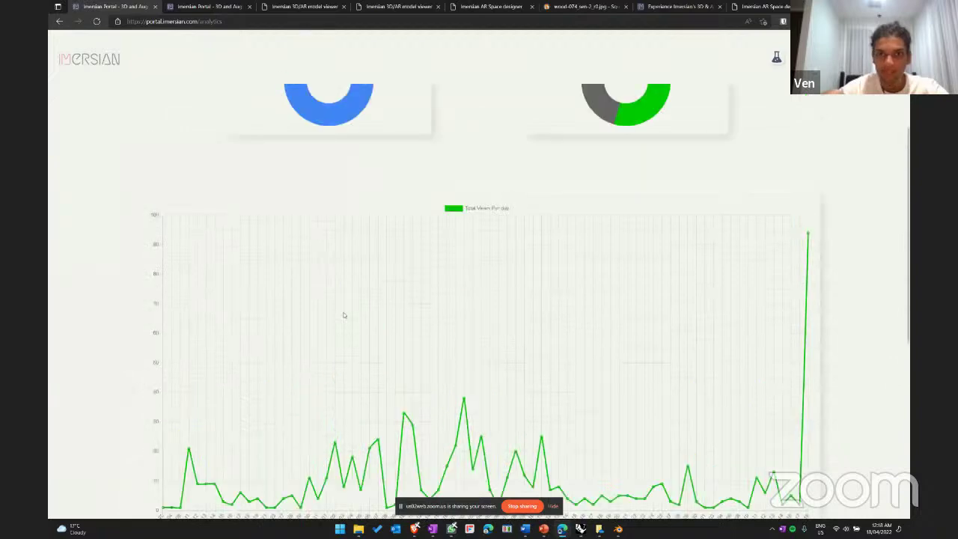
pyautogui.scroll(-1, 490, 289)
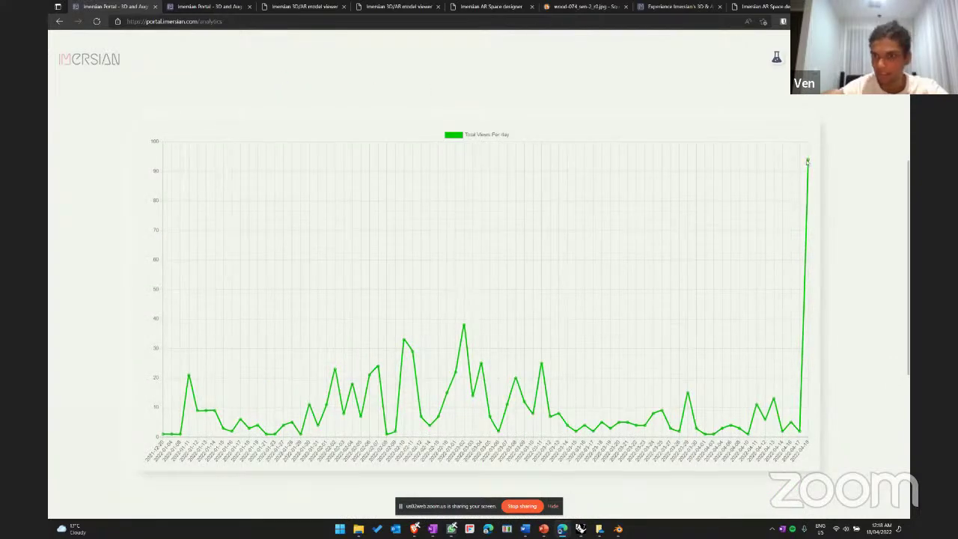
pyautogui.moveTo(808, 162)
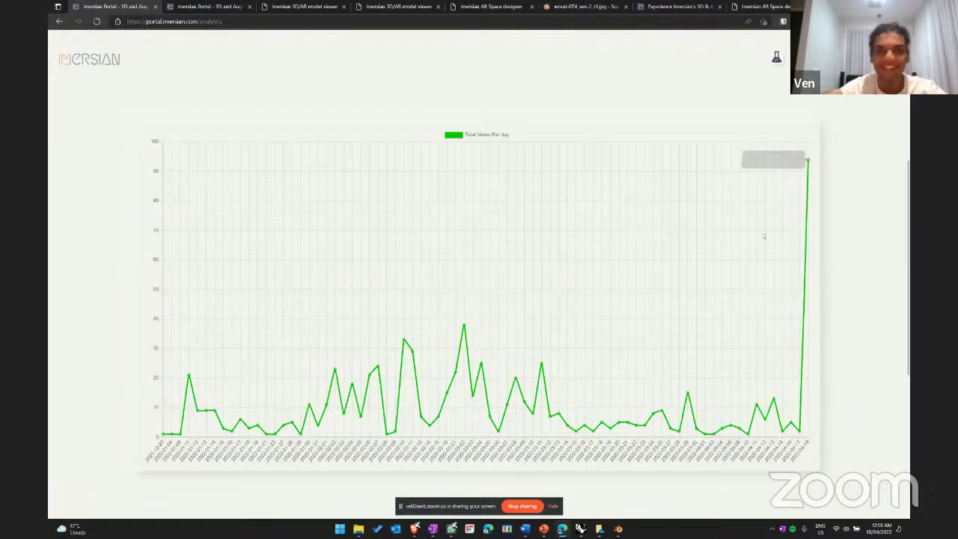
# - Look through the per-model analytics table listing 3D views, AR views and collection additions
pyautogui.scroll(-3, 524, 367)
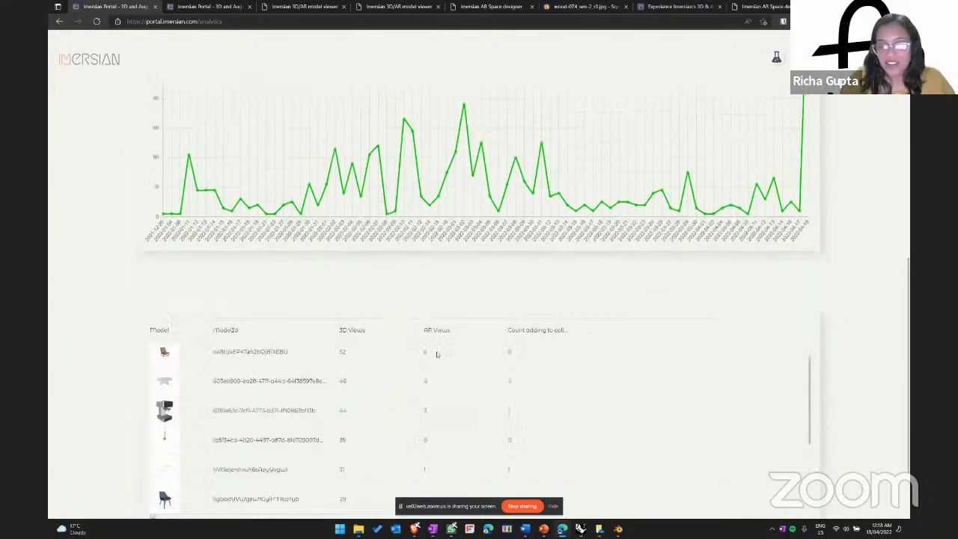
pyautogui.scroll(-1, 230, 330)
pyautogui.scroll(1, 224, 331)
pyautogui.scroll(2, 112, 333)
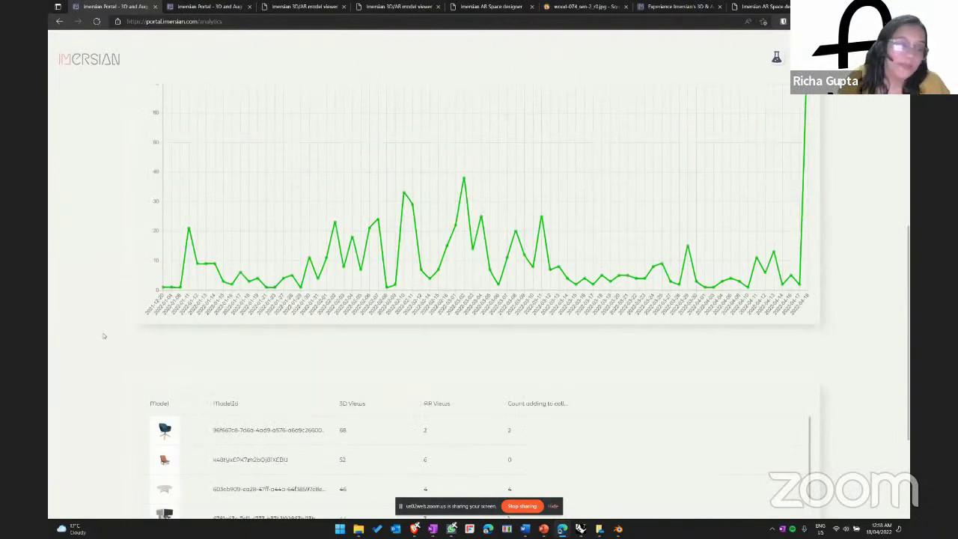
pyautogui.scroll(-2, 99, 338)
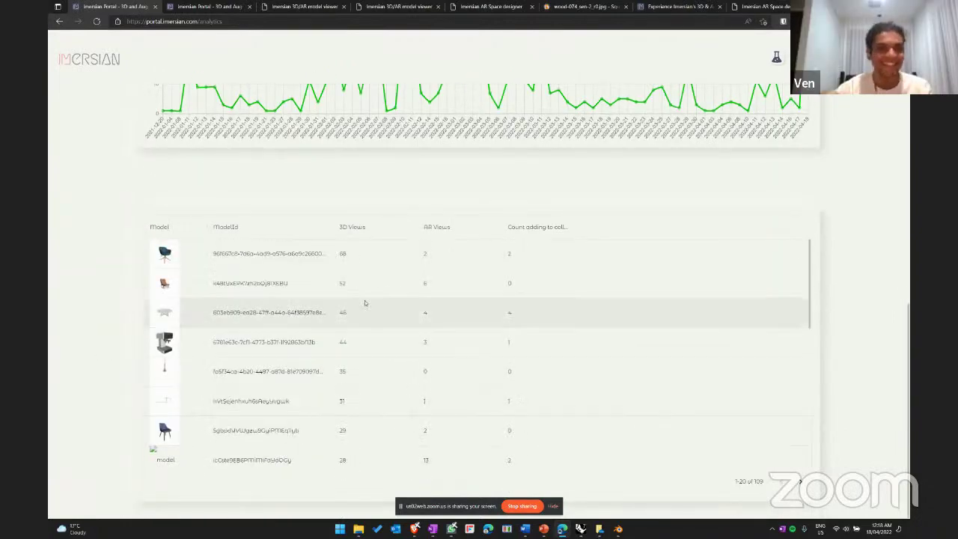
pyautogui.scroll(-1, 239, 313)
pyautogui.scroll(1, 337, 359)
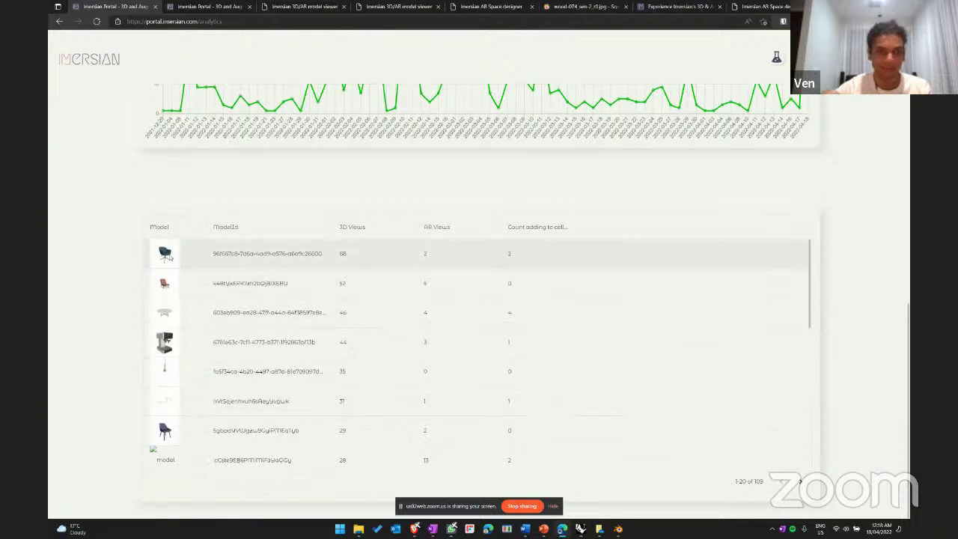
# - Highlight the 3D view counts of the first four models and the AR view count of the first model
pyautogui.doubleClick(351, 254)
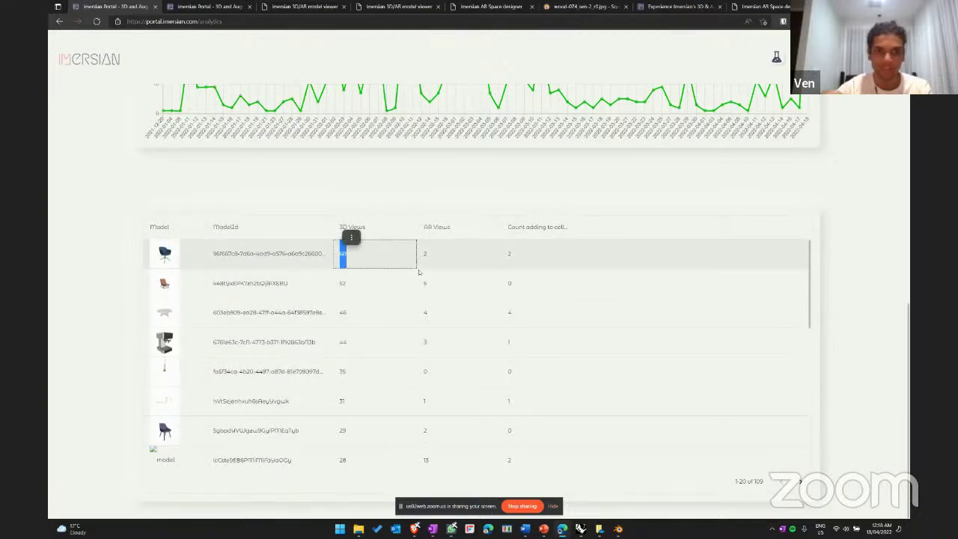
pyautogui.doubleClick(378, 288)
pyautogui.doubleClick(378, 312)
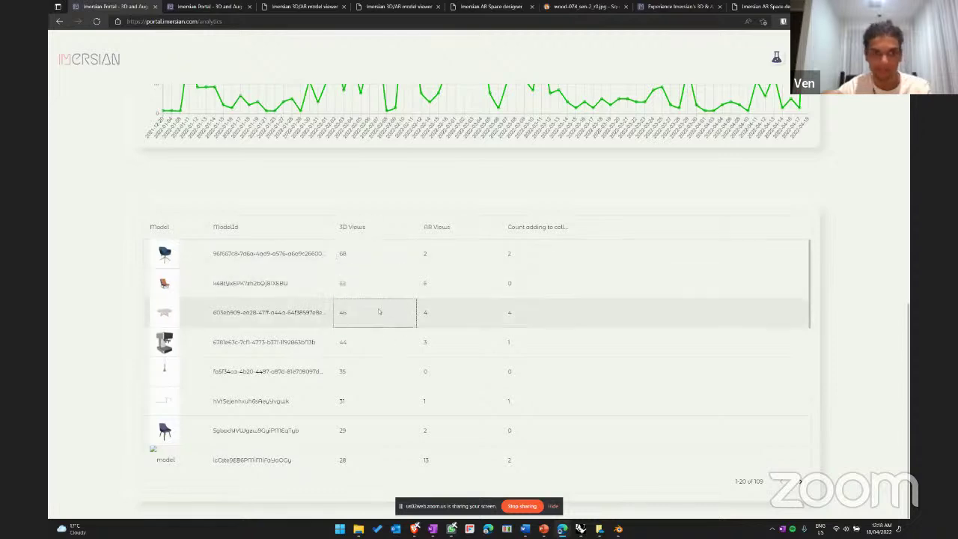
pyautogui.doubleClick(363, 342)
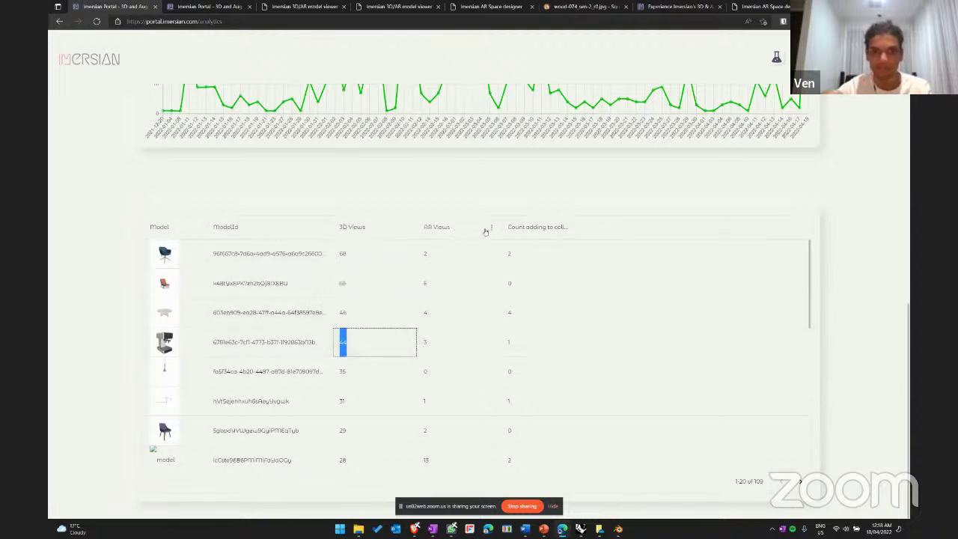
pyautogui.doubleClick(447, 256)
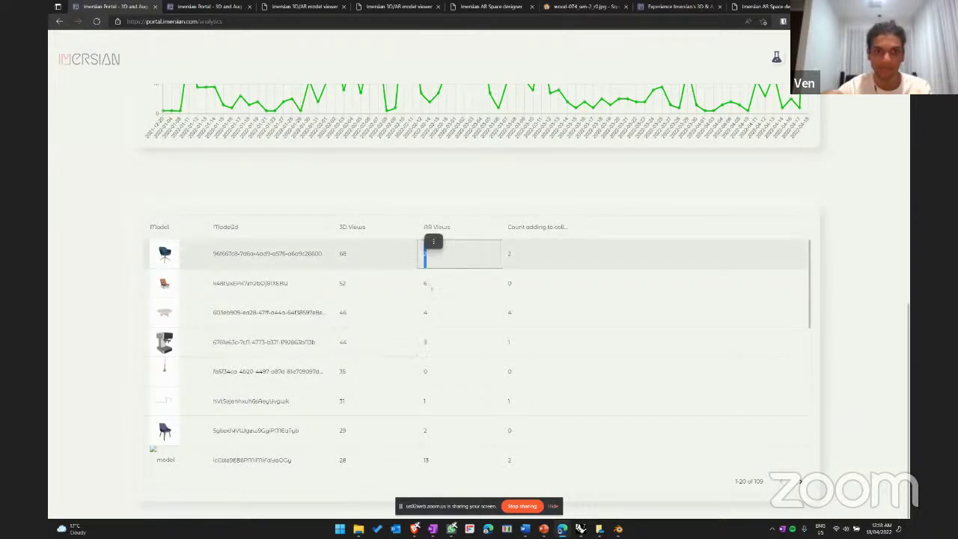
# - Sort the model table by collection additions in descending order and look through the sorted rows
pyautogui.click(538, 235)
pyautogui.click(533, 227)
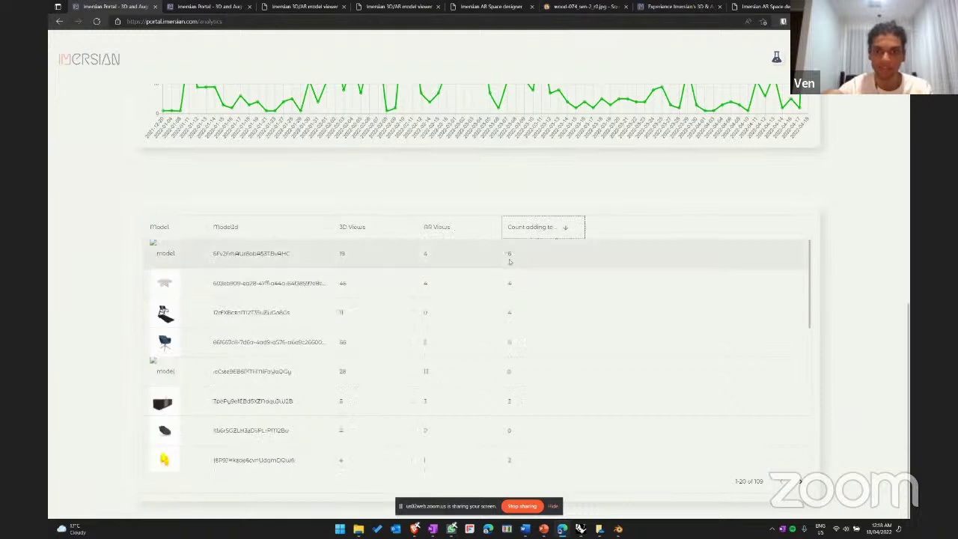
pyautogui.scroll(-5, 299, 315)
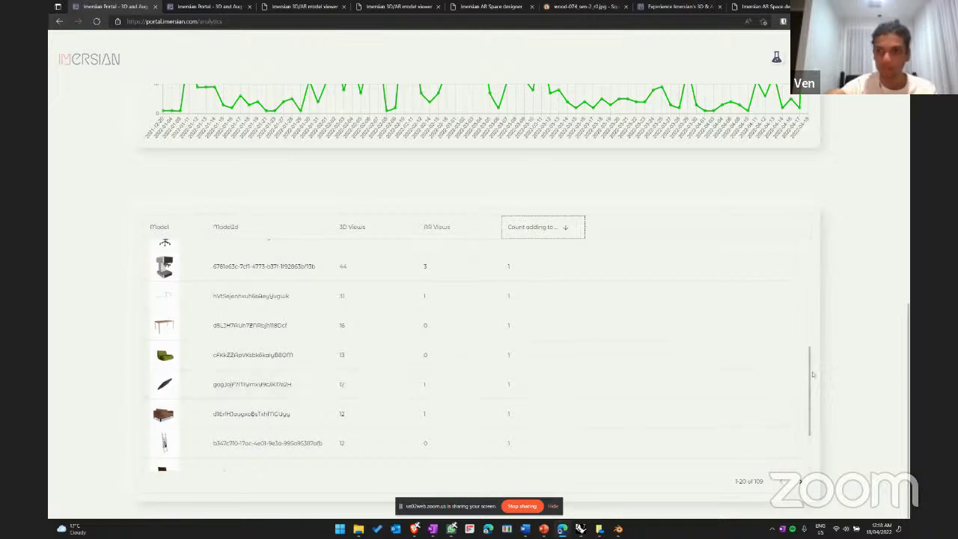
pyautogui.scroll(10, 810, 368)
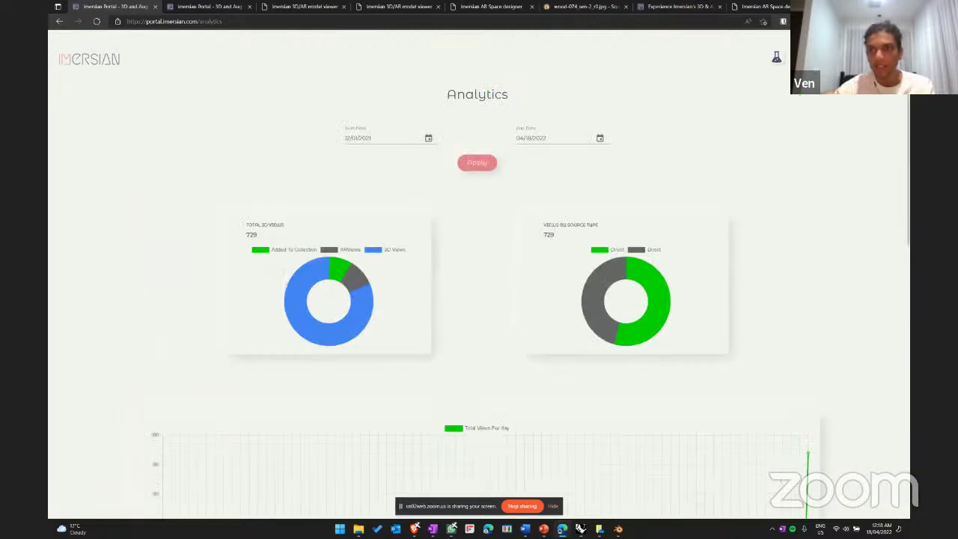
pyautogui.click(889, 57)
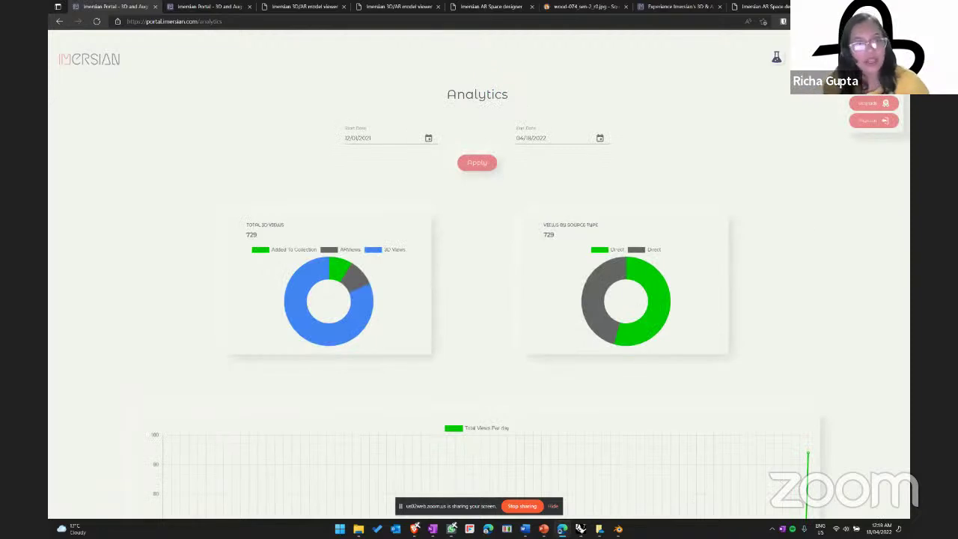
pyautogui.click(728, 149)
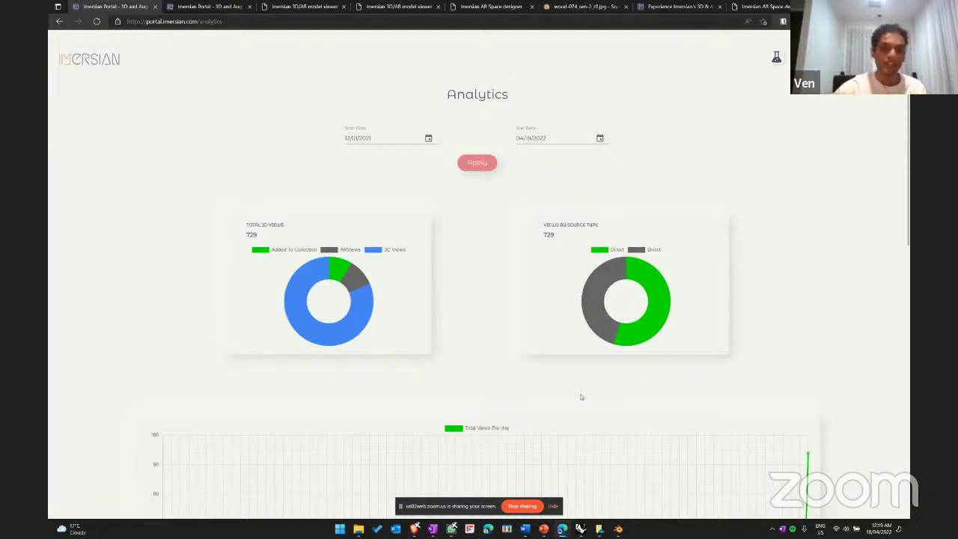
# - Leave the analytics for the portal's welcome page and look over the 3D and AR asset library from there
pyautogui.click(108, 65)
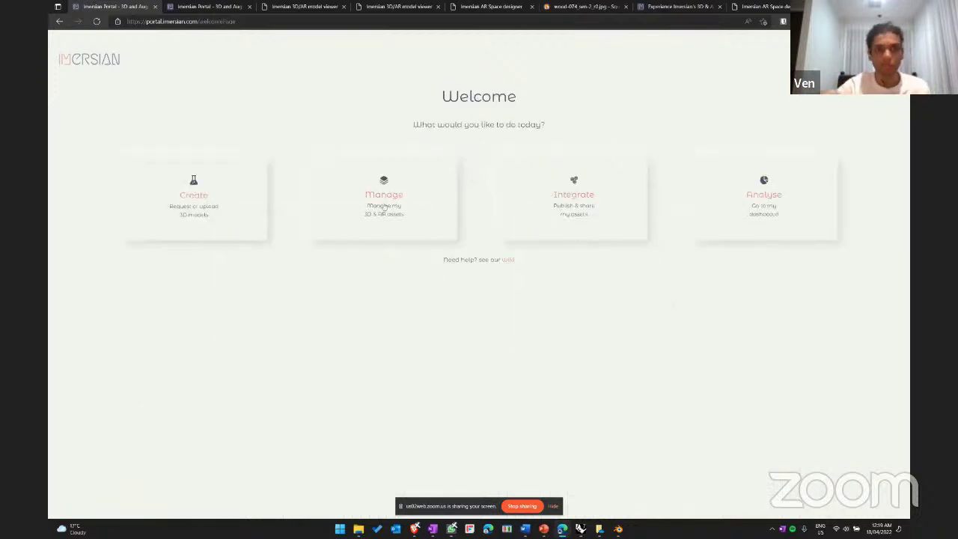
pyautogui.click(385, 208)
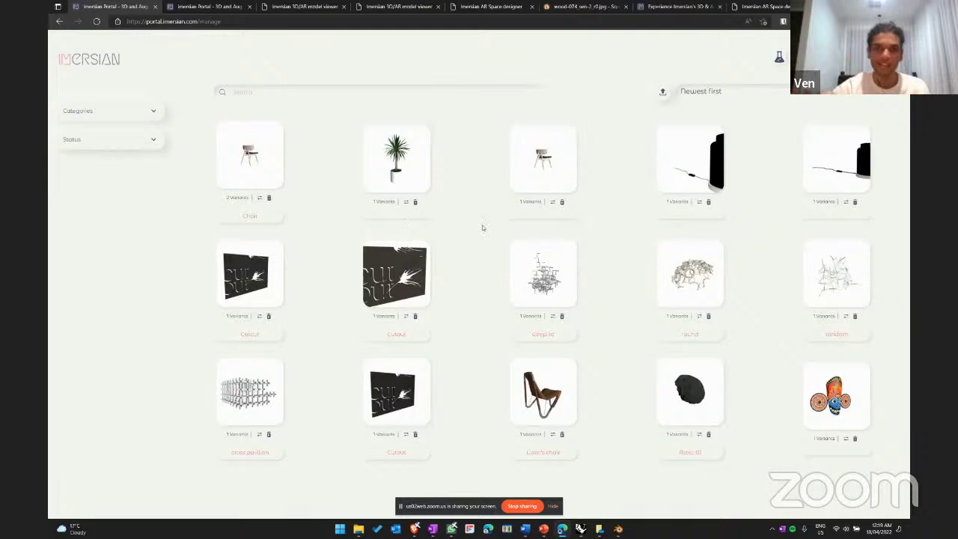
pyautogui.hotkey('alt', 'Left')
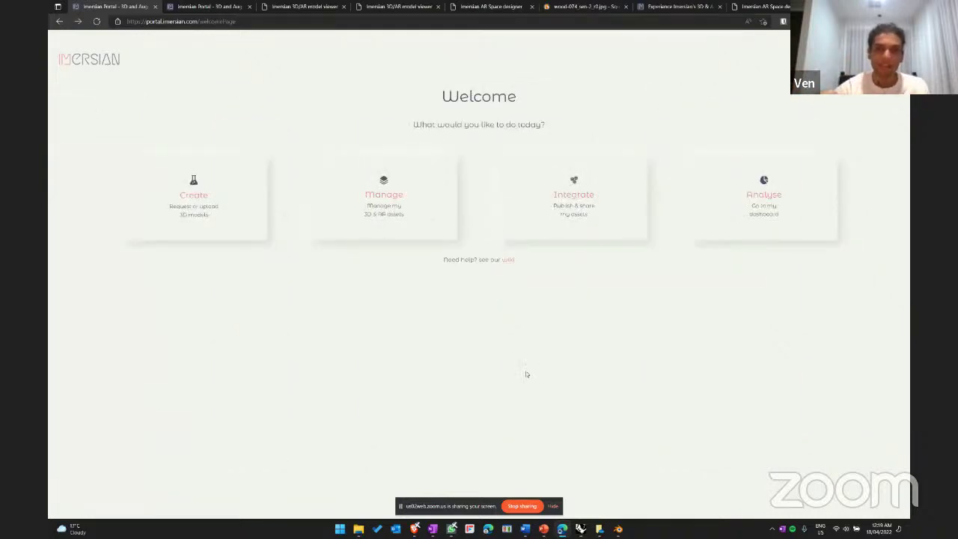
pyautogui.click(444, 188)
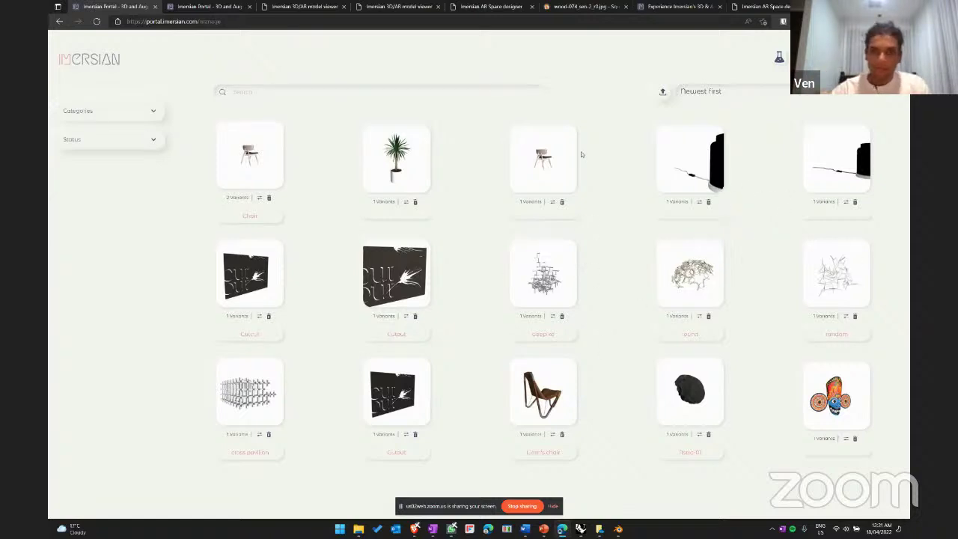
pyautogui.click(126, 66)
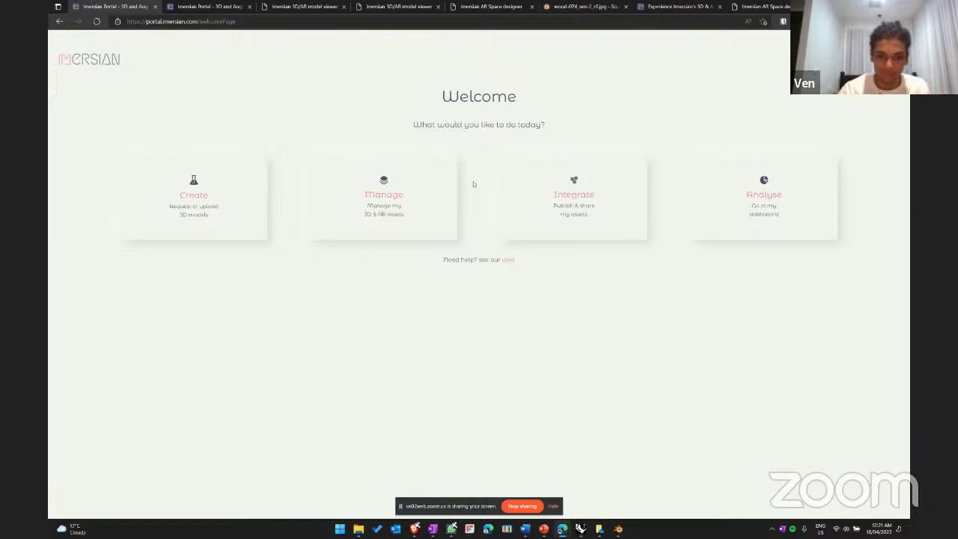
# - Open the Imersian Wiki, view the Blender and Rhino 7 sections of its GLTF export guide, and return to the wiki home page
pyautogui.click(509, 260)
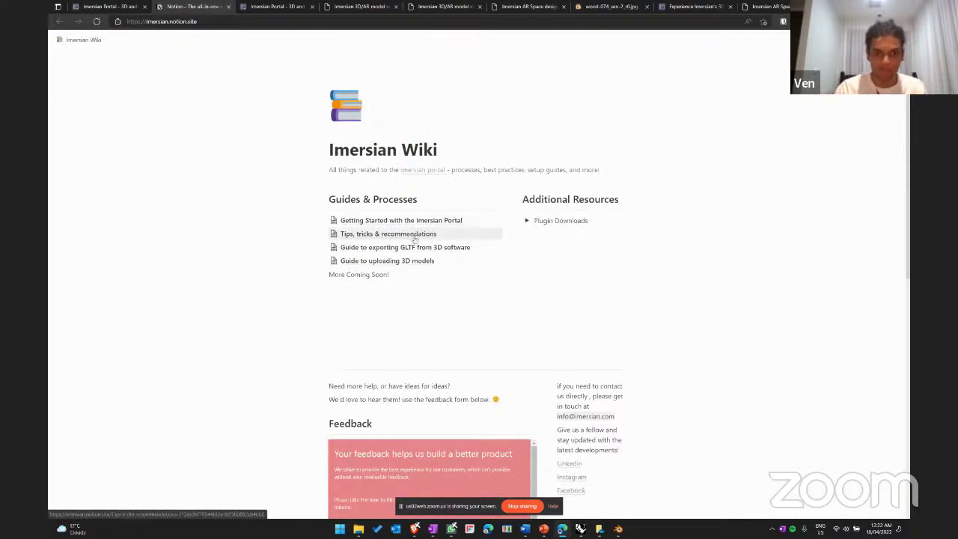
pyautogui.click(461, 247)
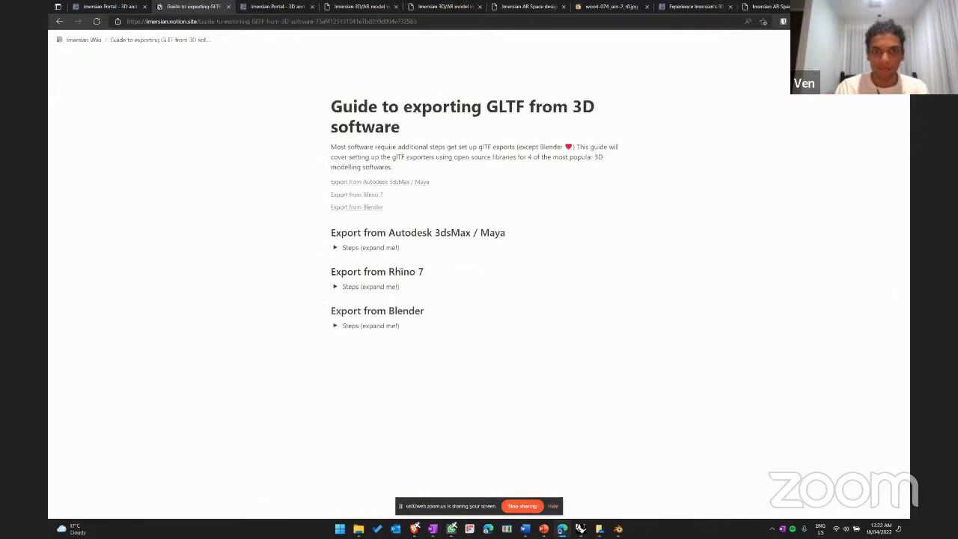
pyautogui.click(334, 326)
pyautogui.click(332, 286)
pyautogui.hotkey('alt', 'Left')
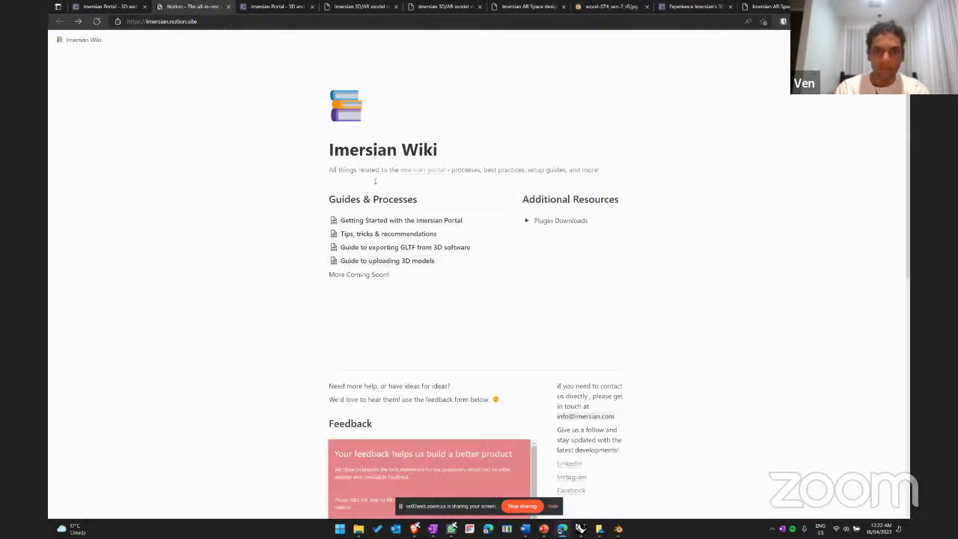
# - Look through the feedback form and contact links on the wiki home page
pyautogui.scroll(-5, 554, 262)
pyautogui.scroll(1, 586, 277)
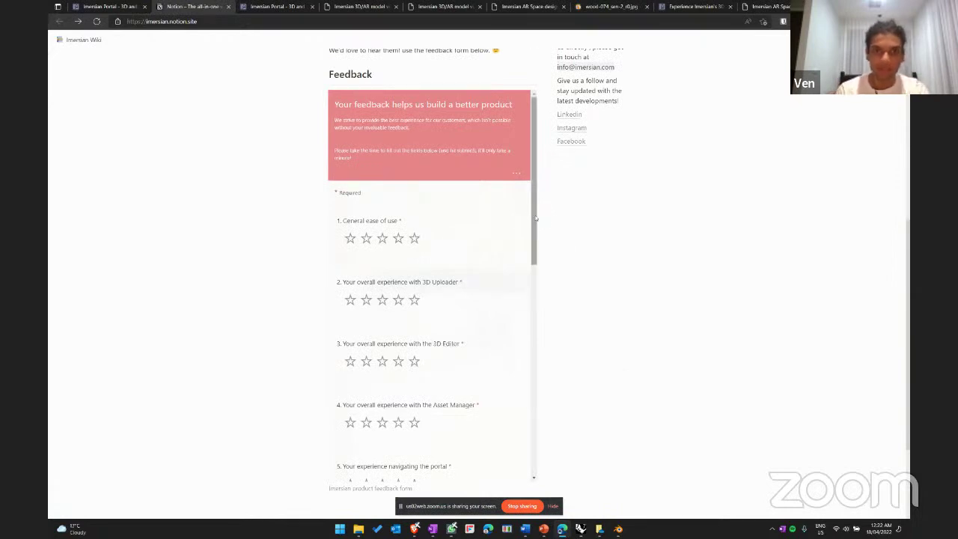
pyautogui.moveTo(536, 218); pyautogui.dragTo(547, 190)
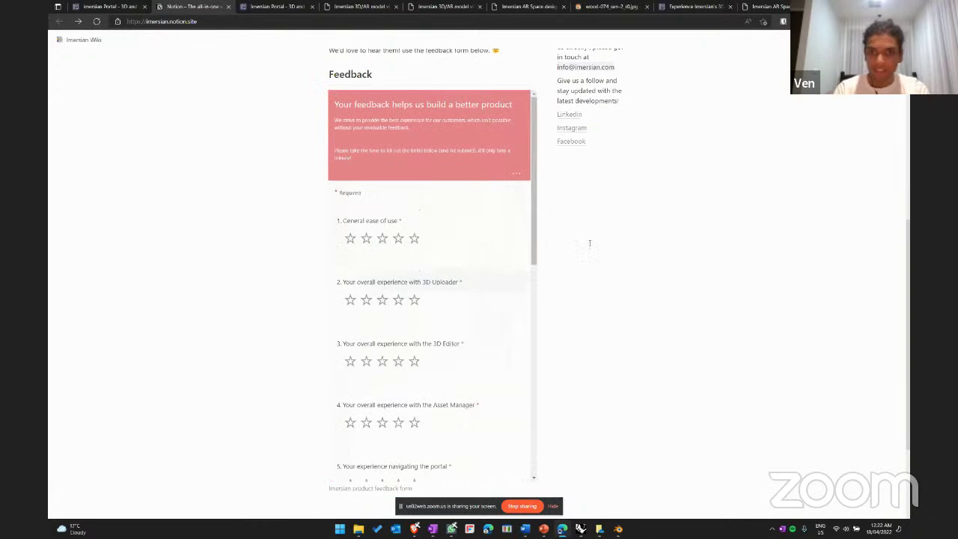
pyautogui.scroll(3, 589, 243)
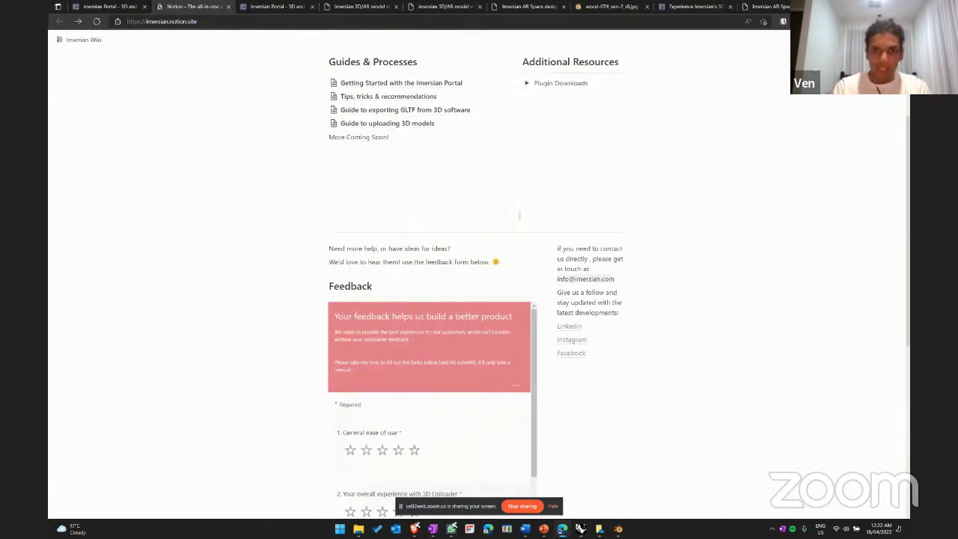
pyautogui.scroll(1, 519, 215)
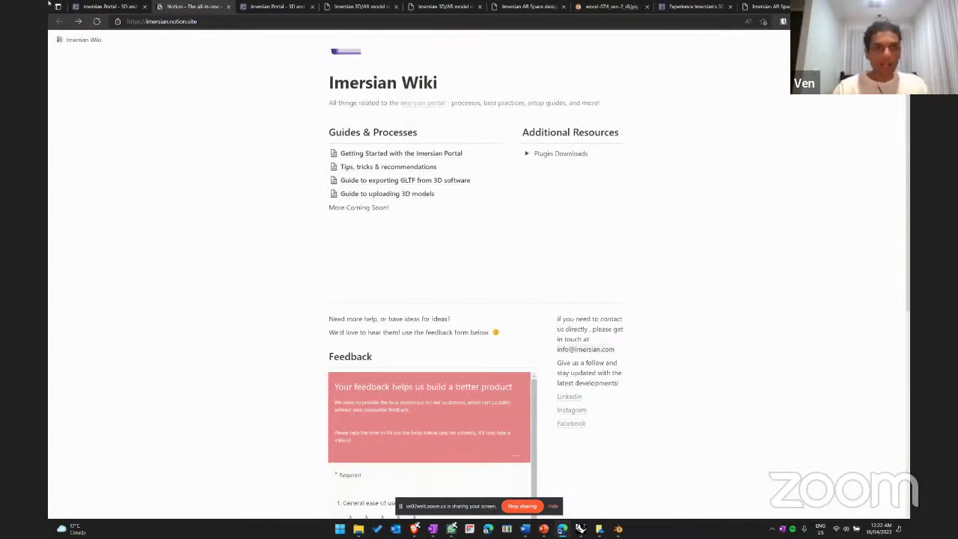
# - Review the members and their roles in the portal's Access and Collaboration account settings, ending on the welcome page
pyautogui.click(105, 6)
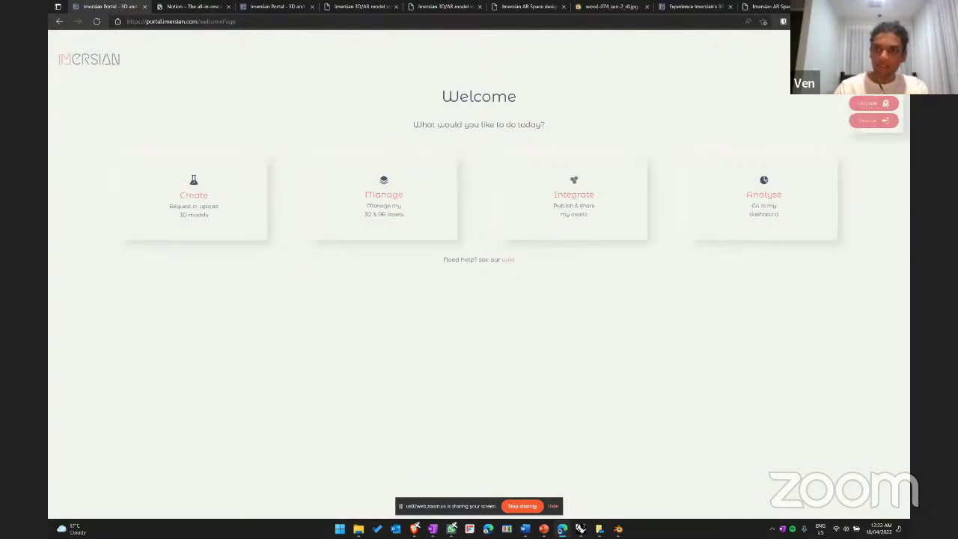
pyautogui.click(868, 104)
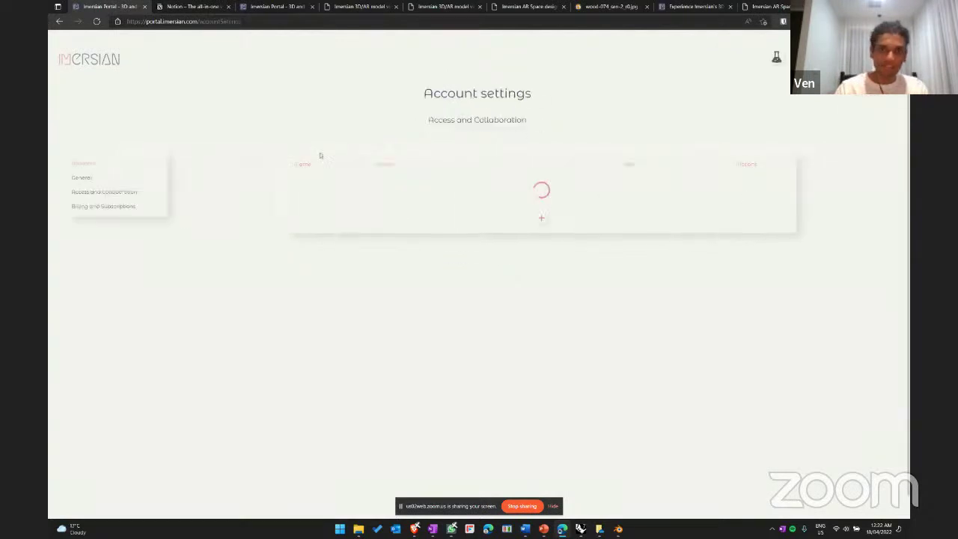
pyautogui.moveTo(474, 91); pyautogui.dragTo(516, 94)
pyautogui.moveTo(479, 215); pyautogui.dragTo(374, 208)
pyautogui.moveTo(442, 231); pyautogui.dragTo(378, 232)
pyautogui.click(548, 272)
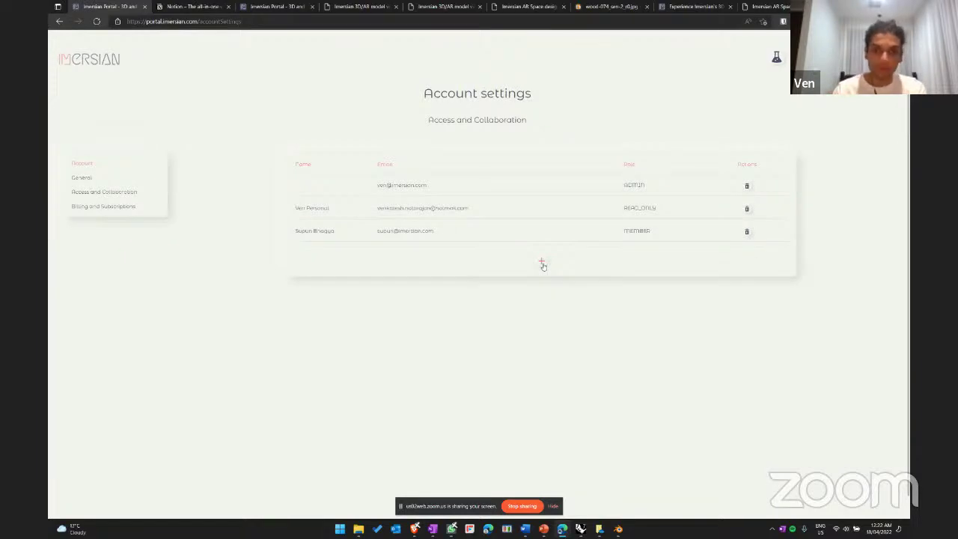
pyautogui.doubleClick(303, 231)
pyautogui.click(112, 67)
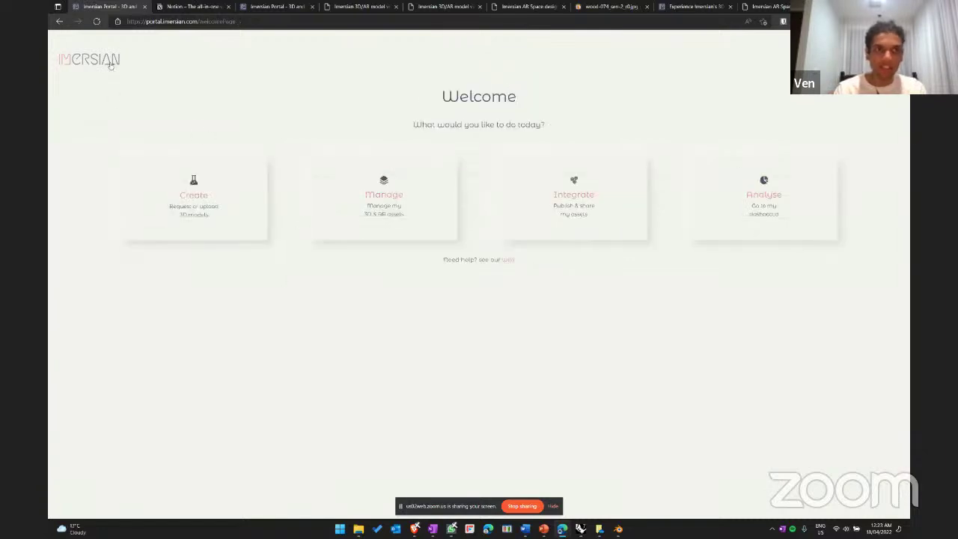
# - Take a last look at the asset library from the welcome page and end the Zoom screen share
pyautogui.click(396, 210)
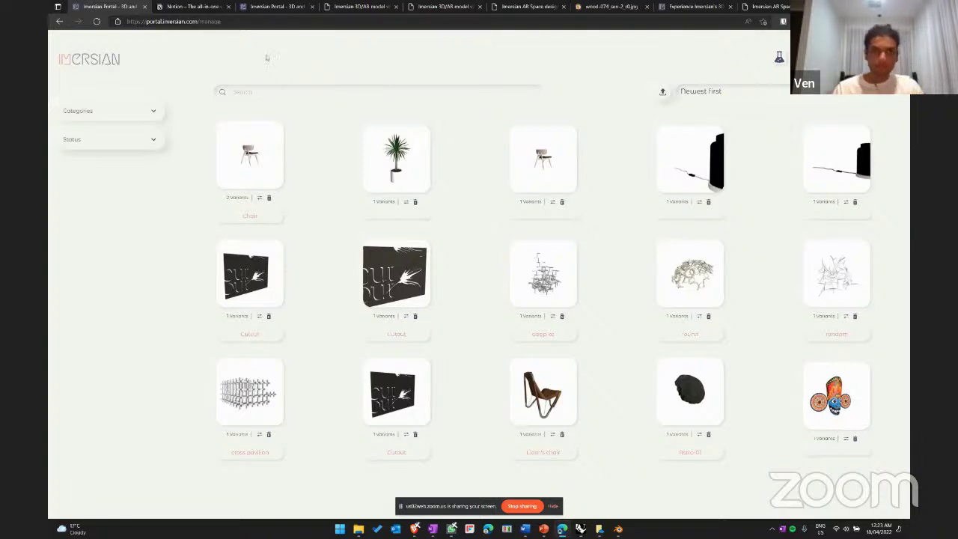
pyautogui.click(98, 65)
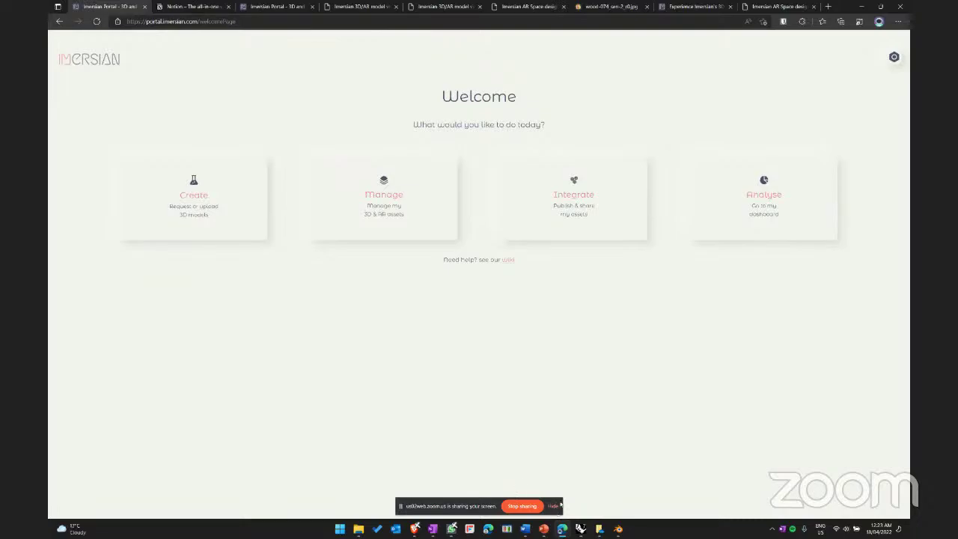
pyautogui.click(521, 506)
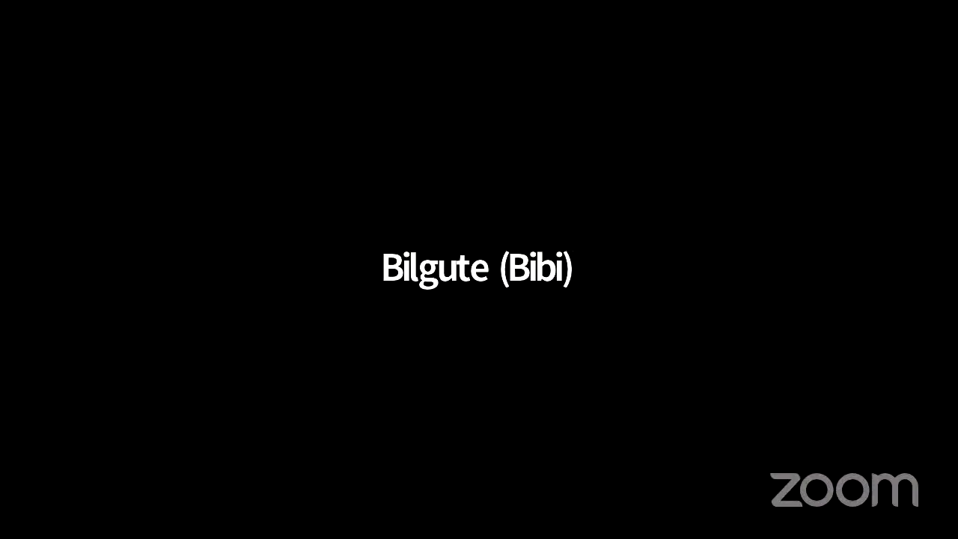